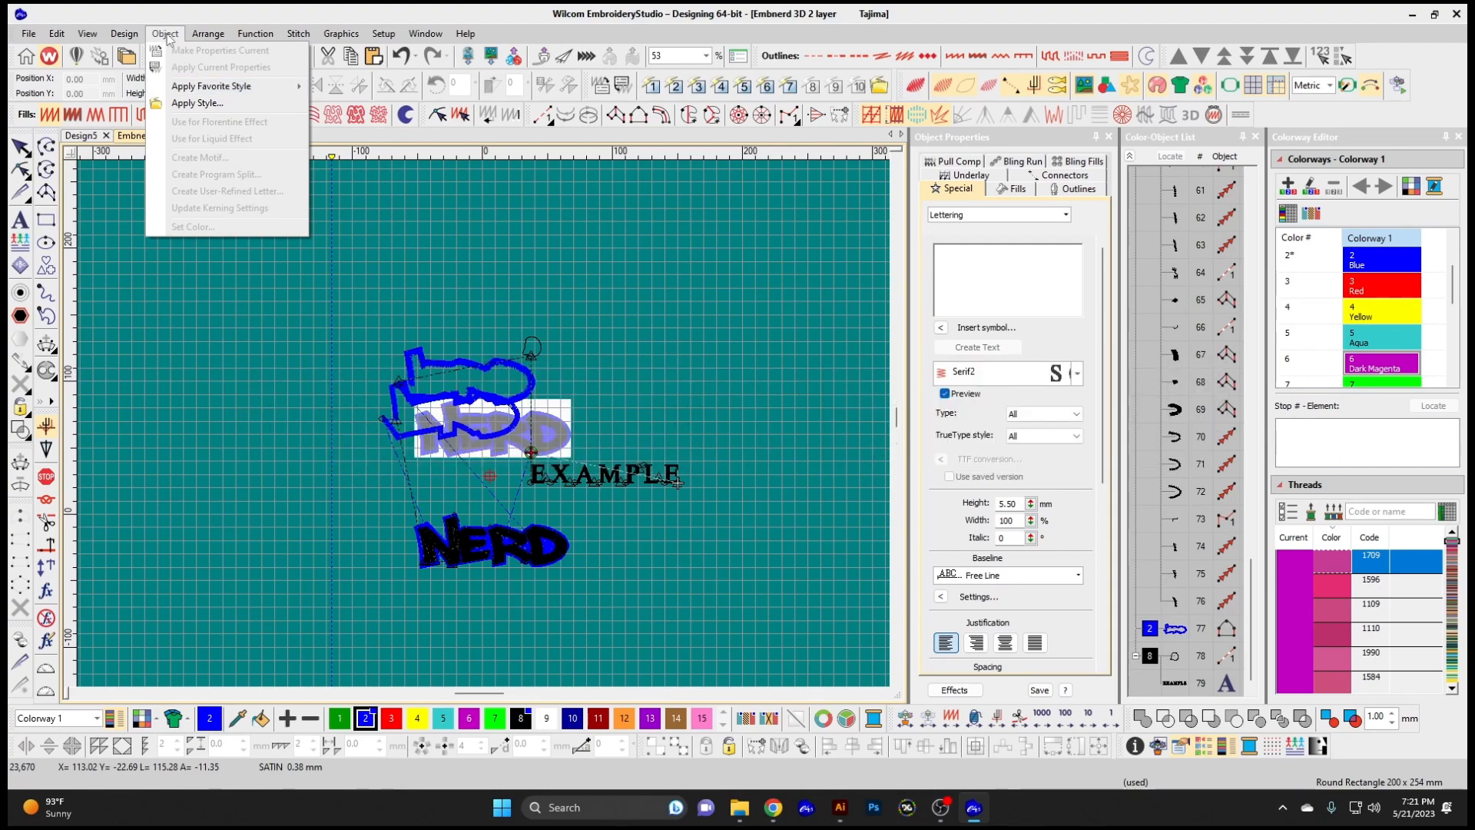
Move the smooth blue outline lying over the NERD artwork to the empty area above the other outlines
left_click(545, 225)
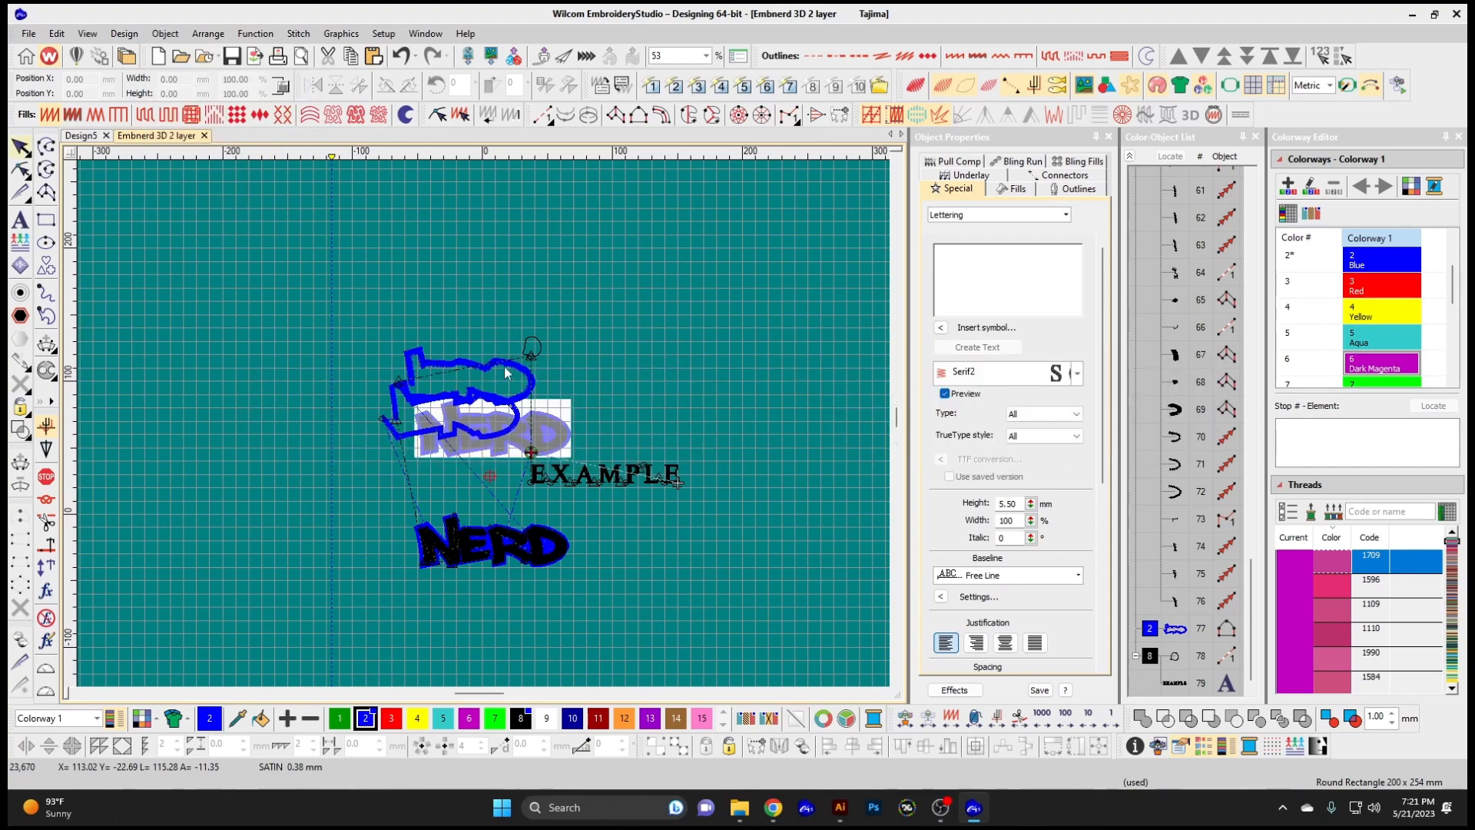
left_click(486, 434)
left_click_drag(484, 433, 513, 311)
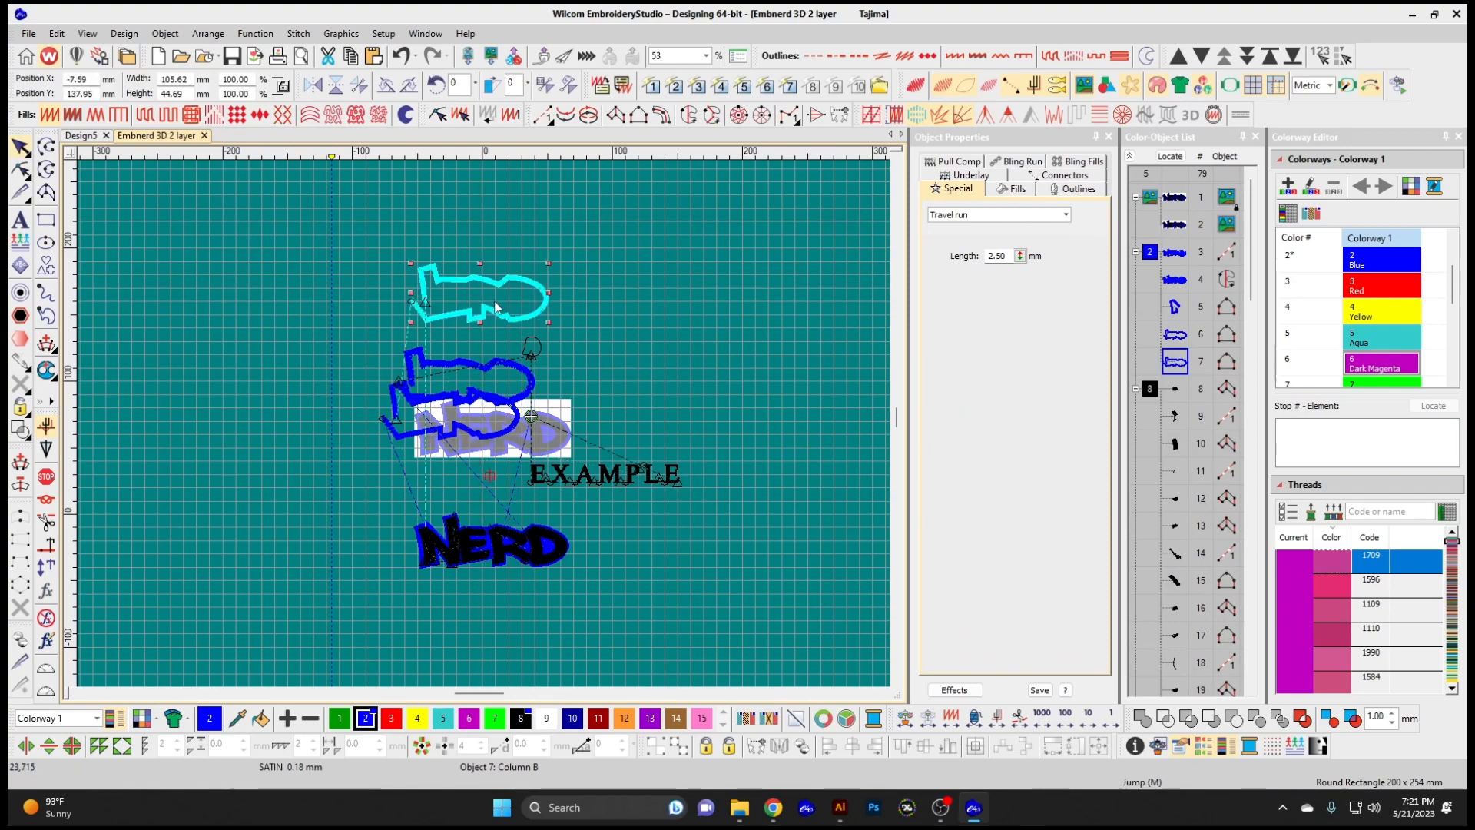
Make the properties of the moved smooth outline the current properties
key("b")
left_click_drag(327, 236, 637, 417)
left_click(174, 35)
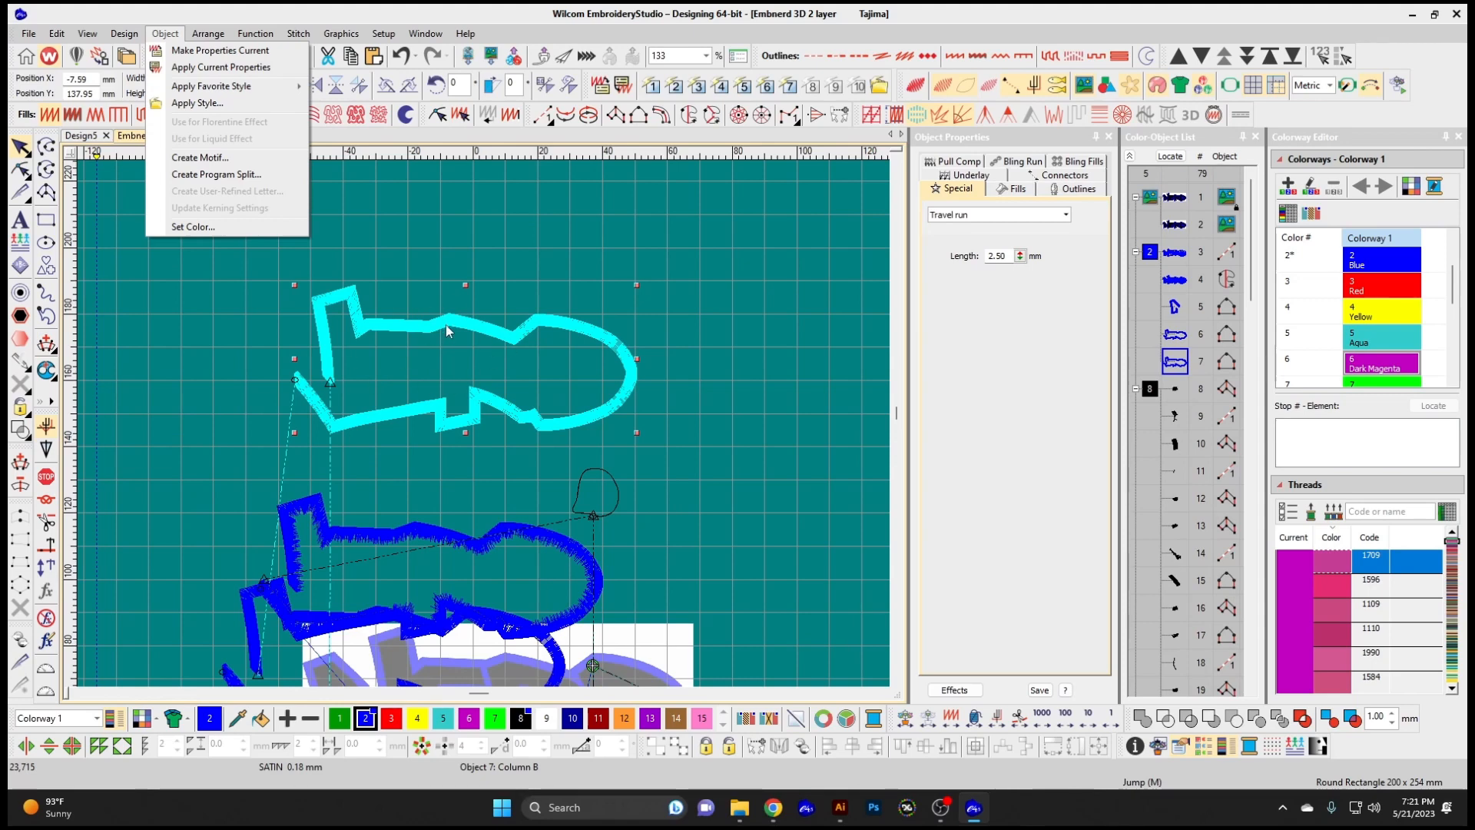
left_click(235, 55)
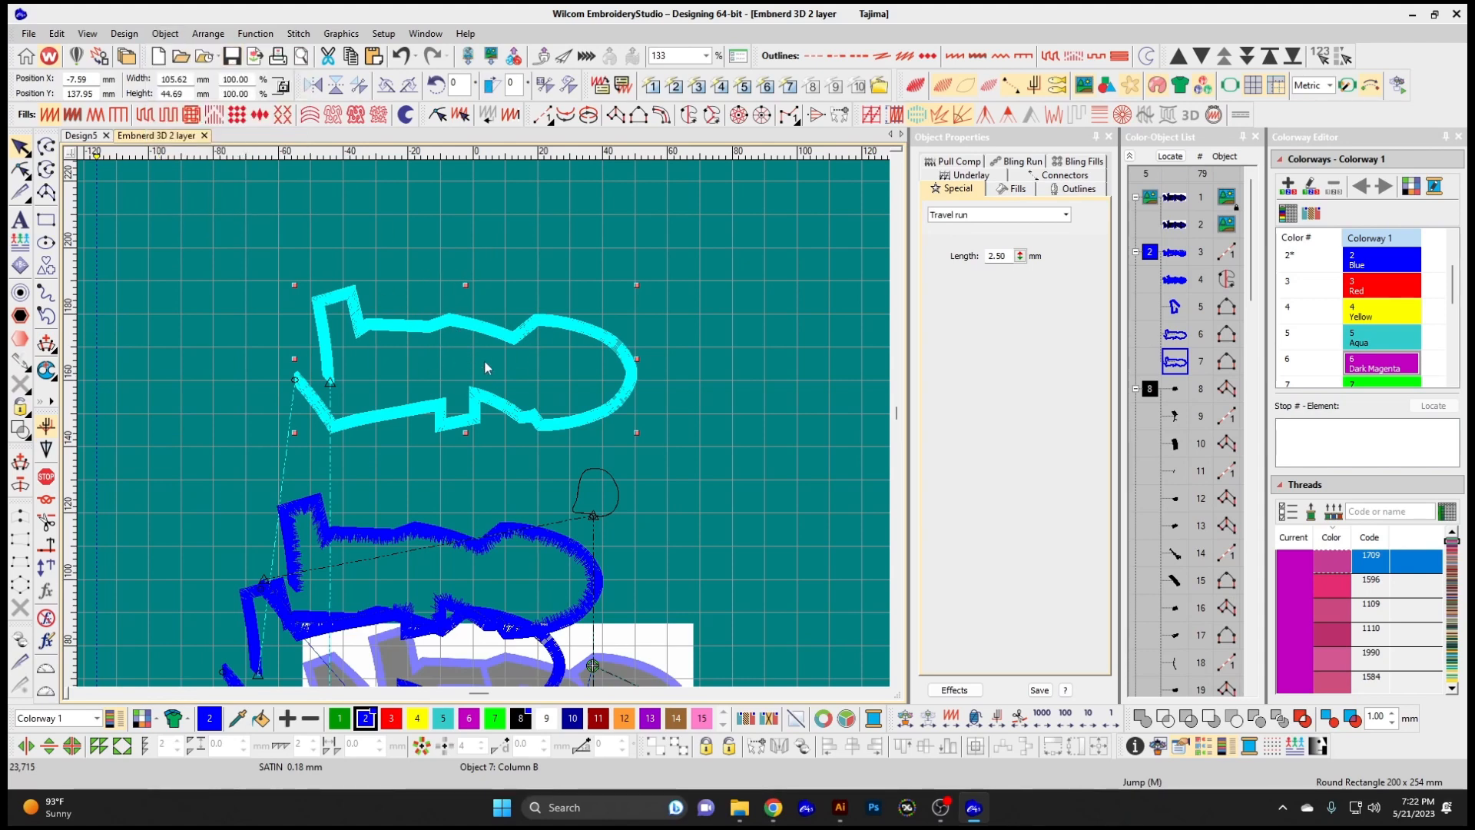
Move the jagged-edged blue outline up beside the smooth one and apply the current properties to it
left_click(438, 542)
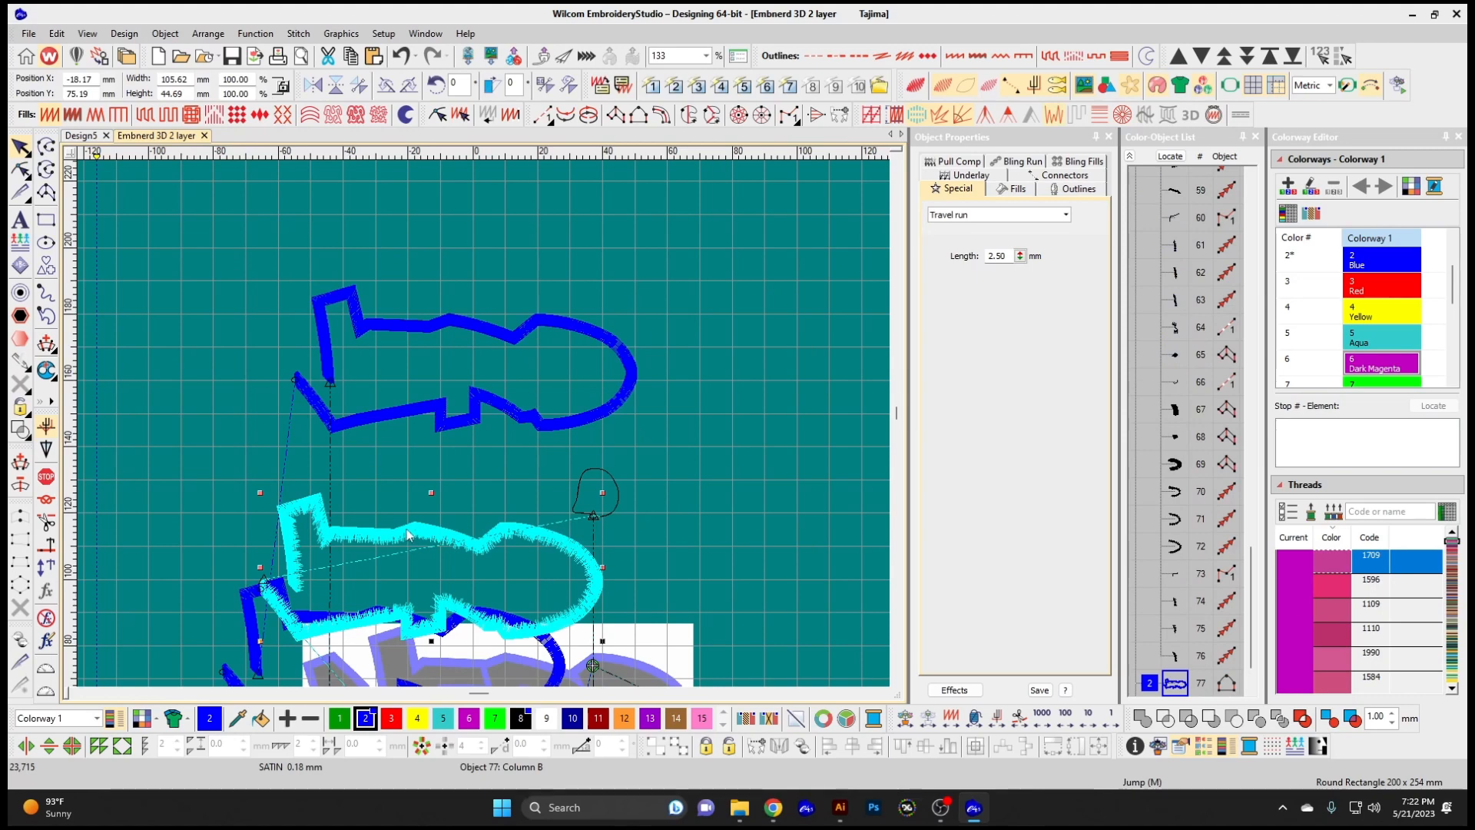
left_click_drag(692, 326, 711, 269)
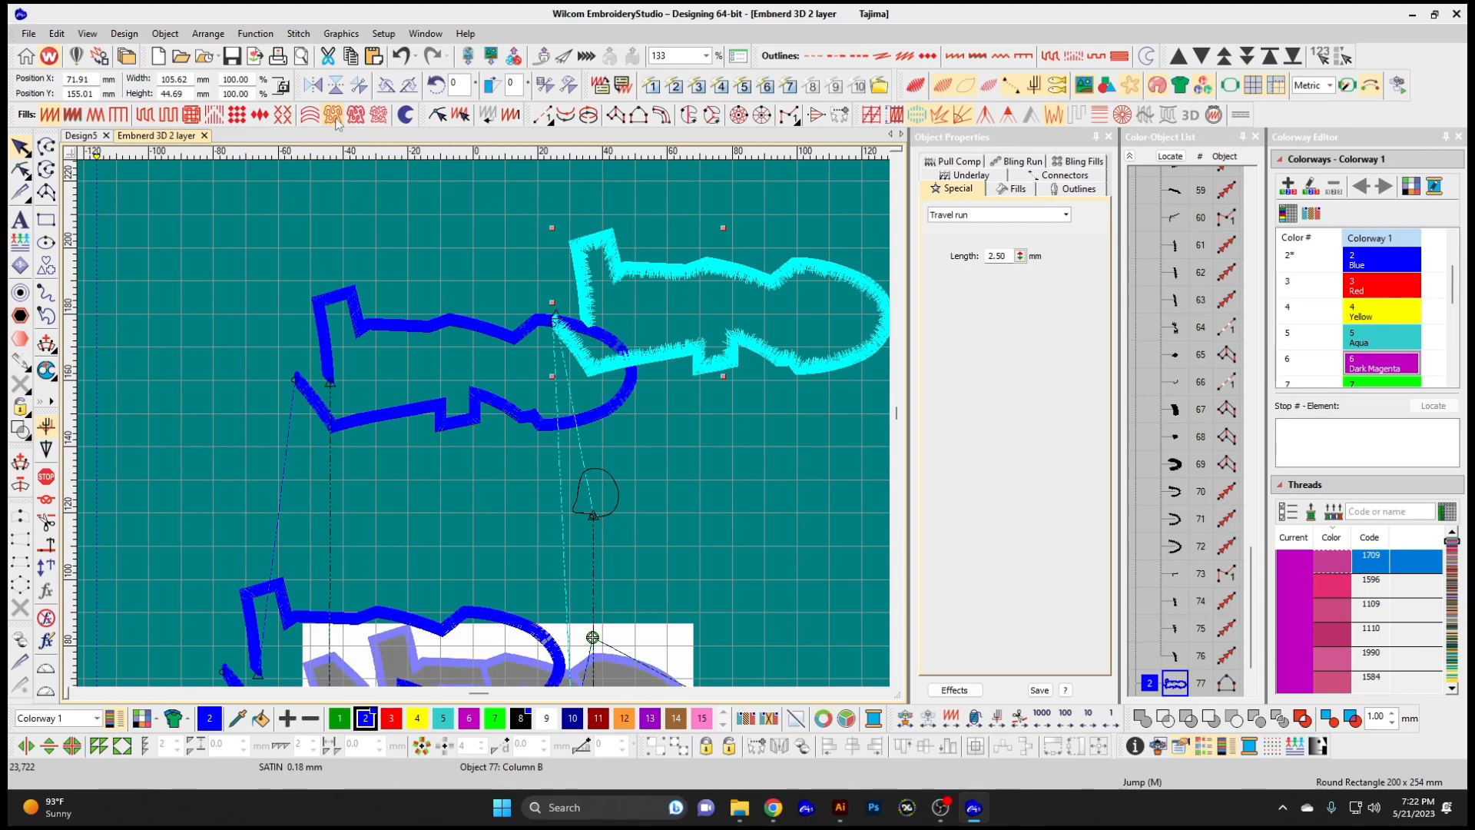
left_click(165, 33)
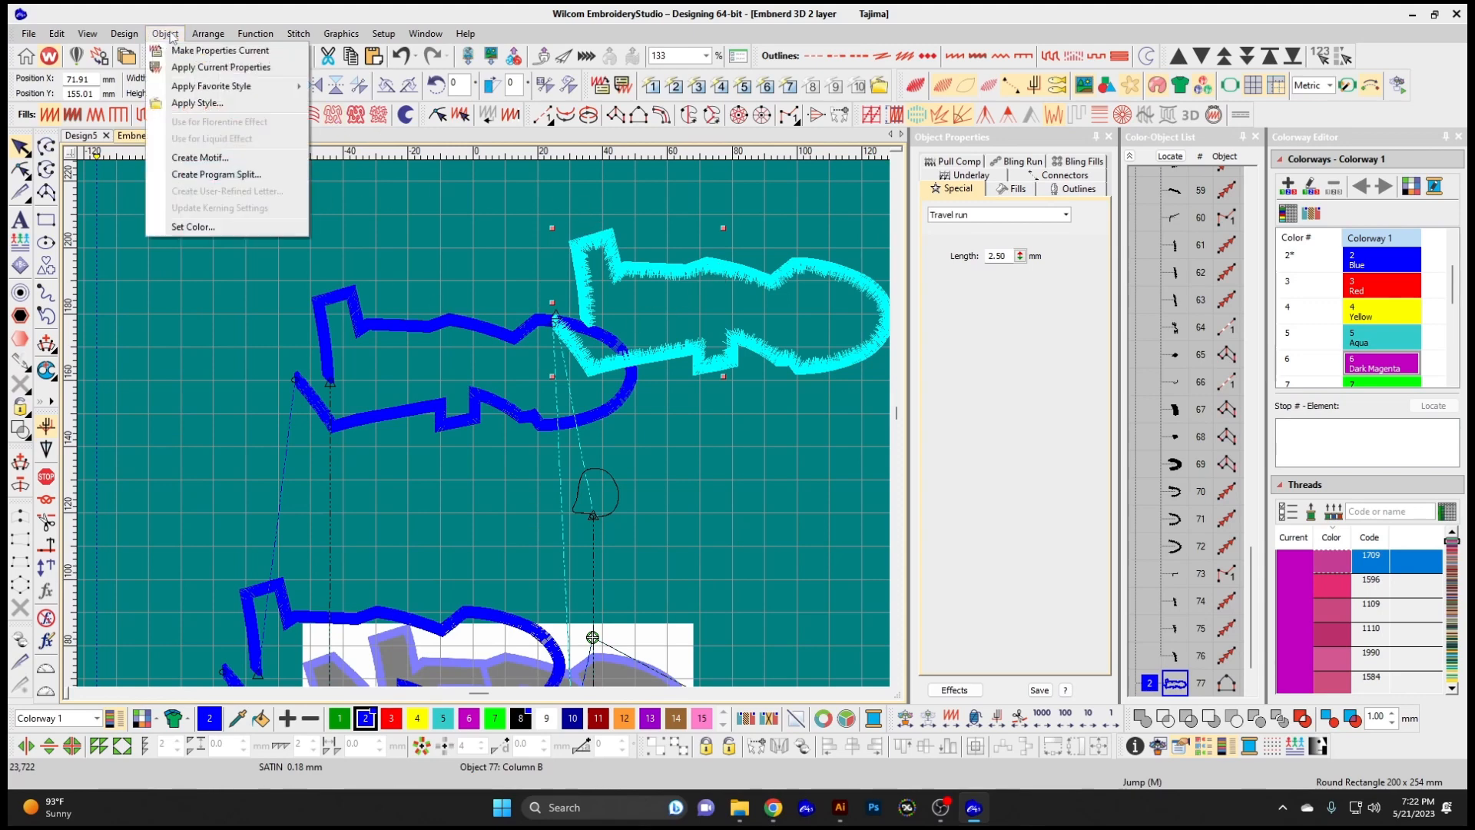
left_click(268, 69)
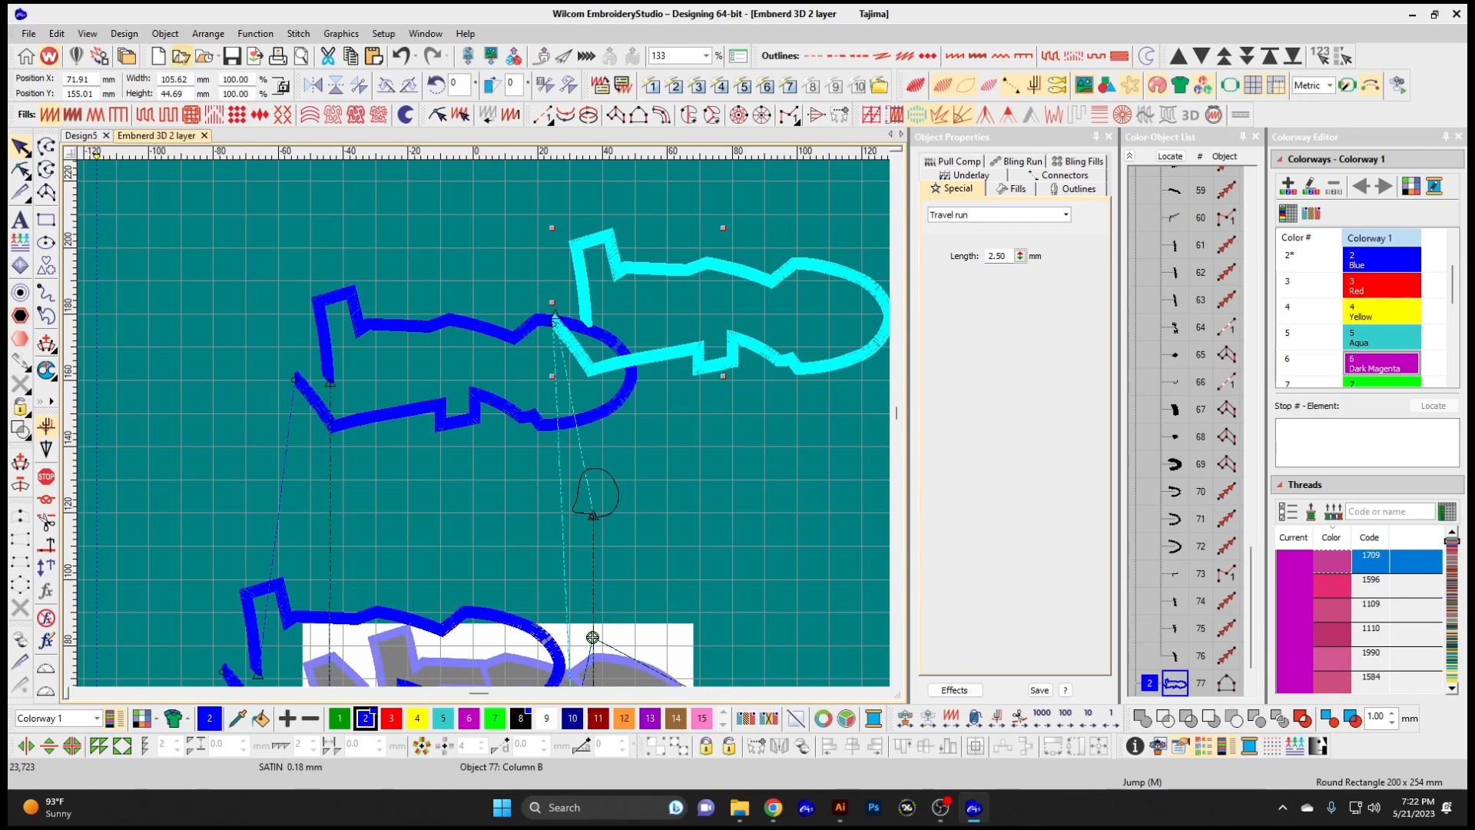
Examine the styles available in Apply Style for the selected outline and close the dialog without applying any
left_click(158, 35)
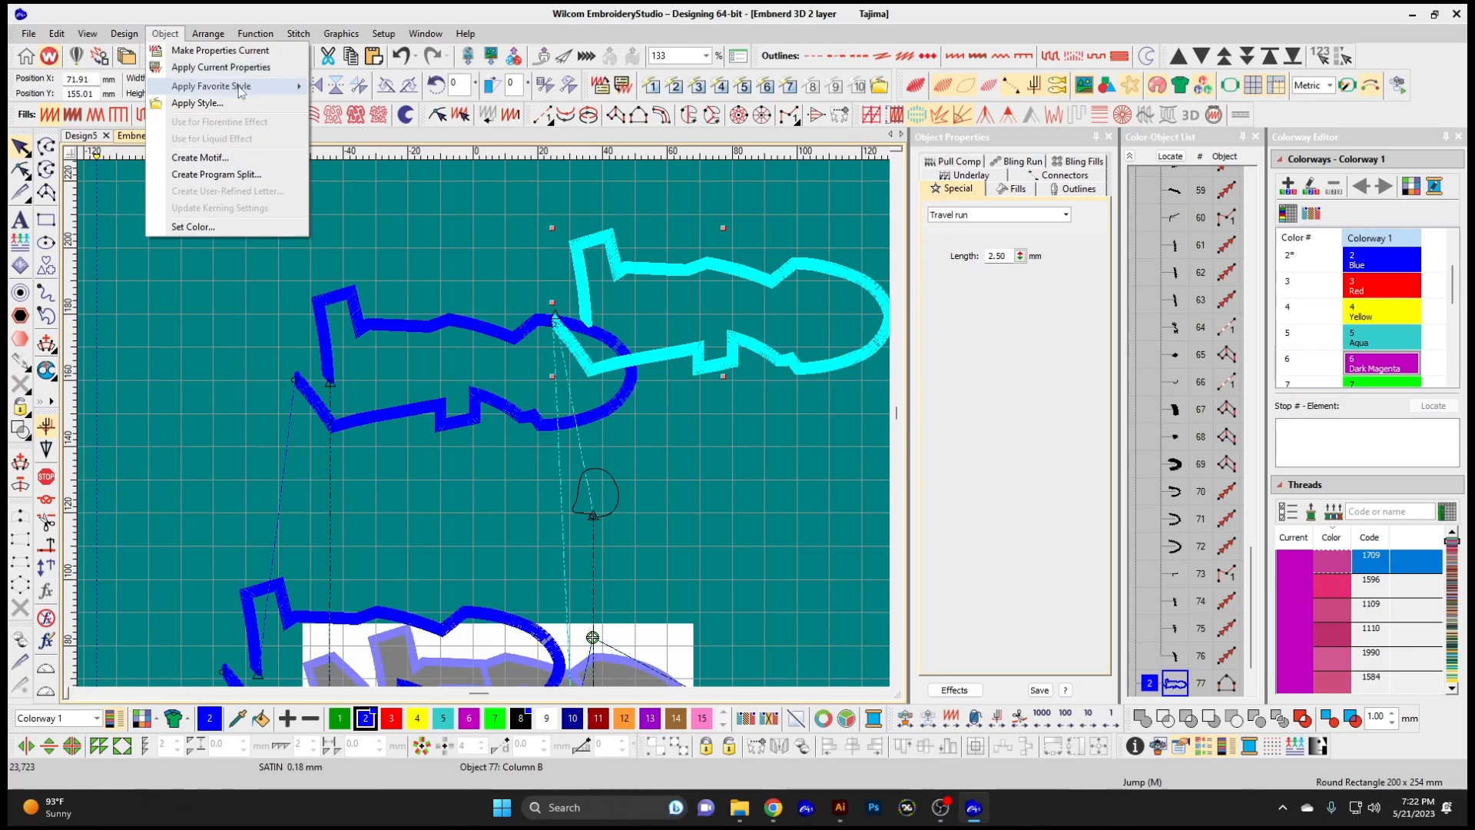
mouse_move(242, 91)
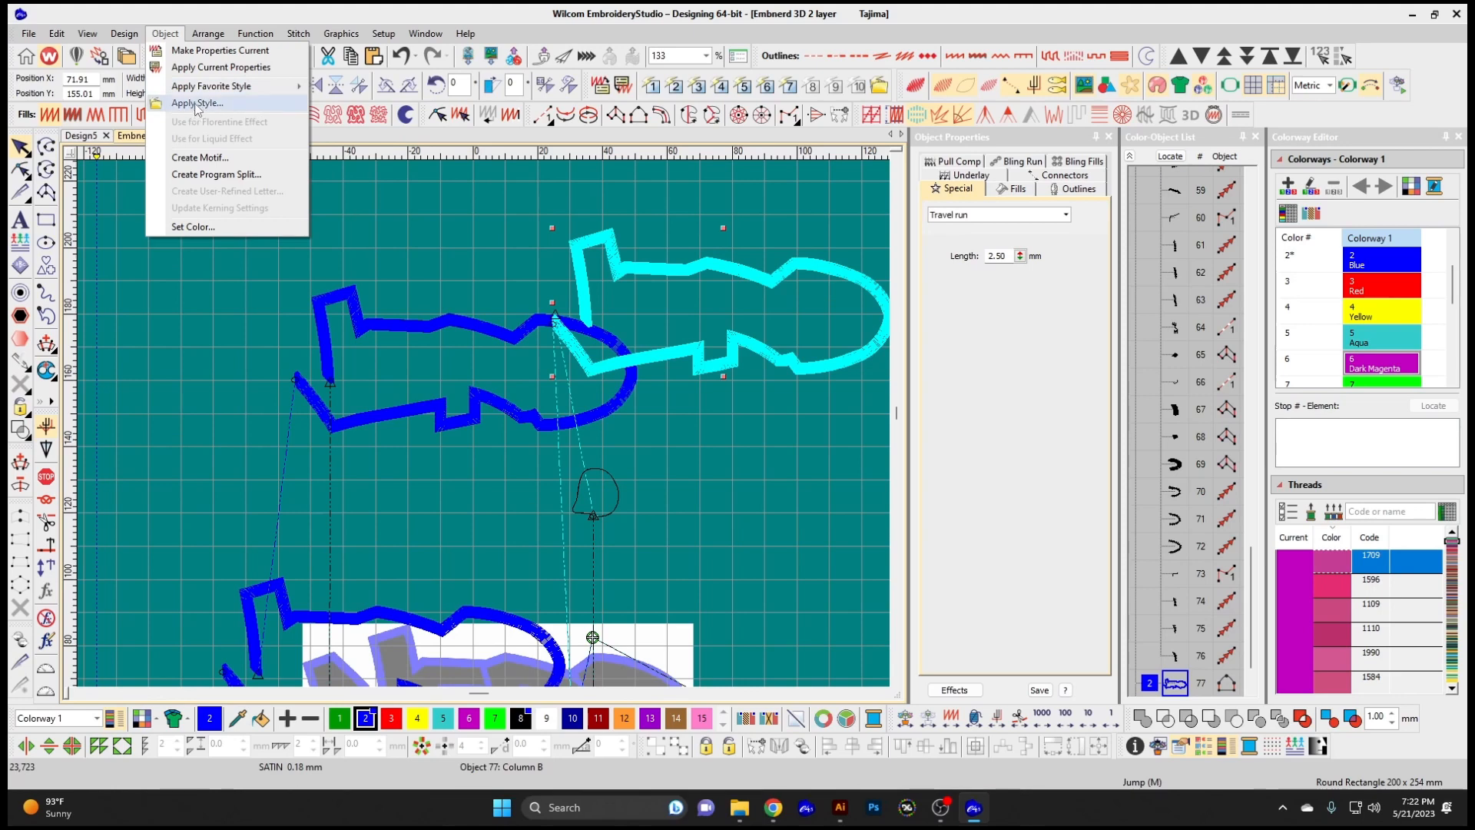
left_click(219, 107)
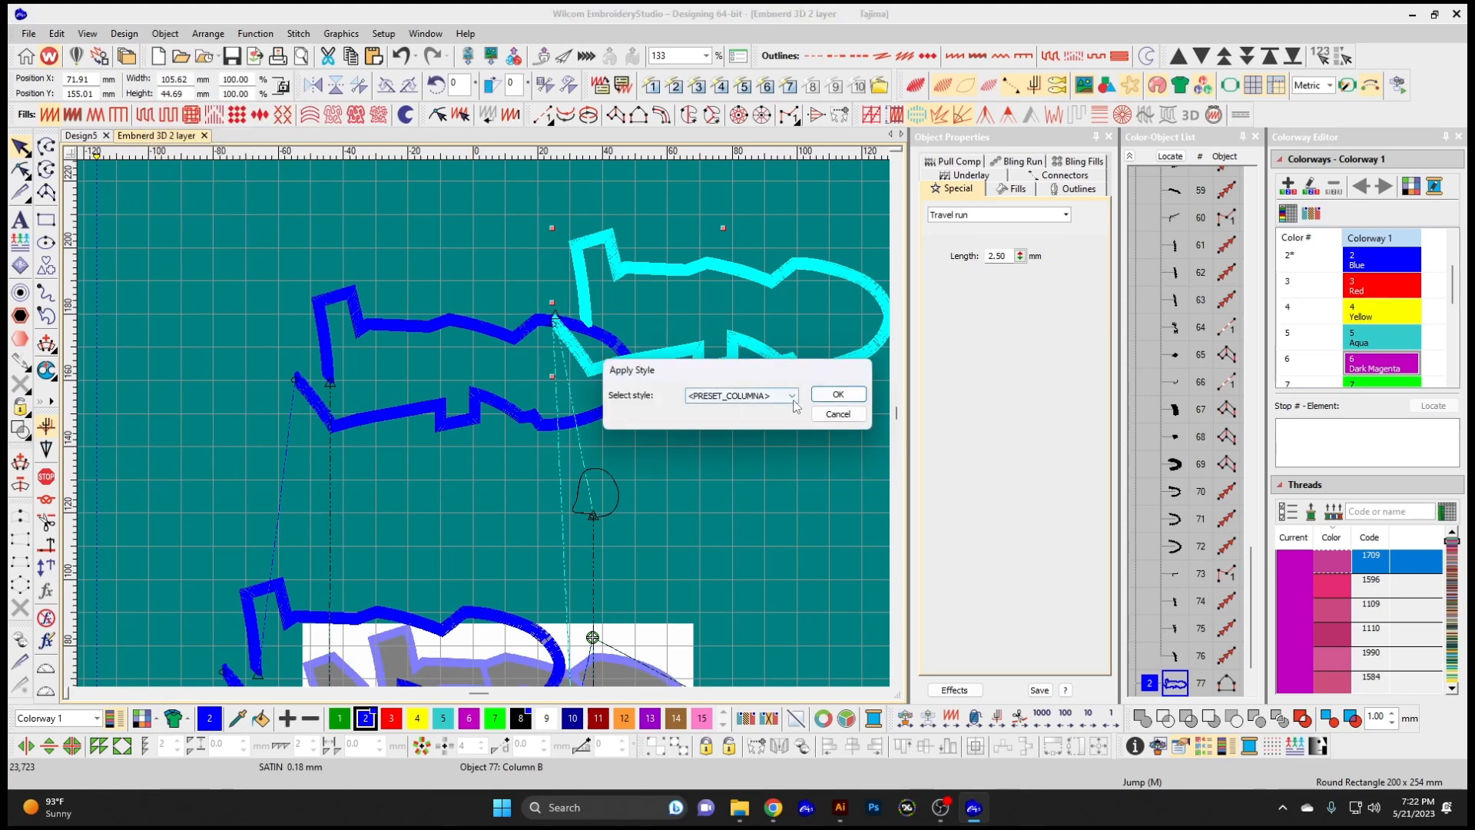
left_click_drag(718, 370, 584, 354)
left_click(657, 378)
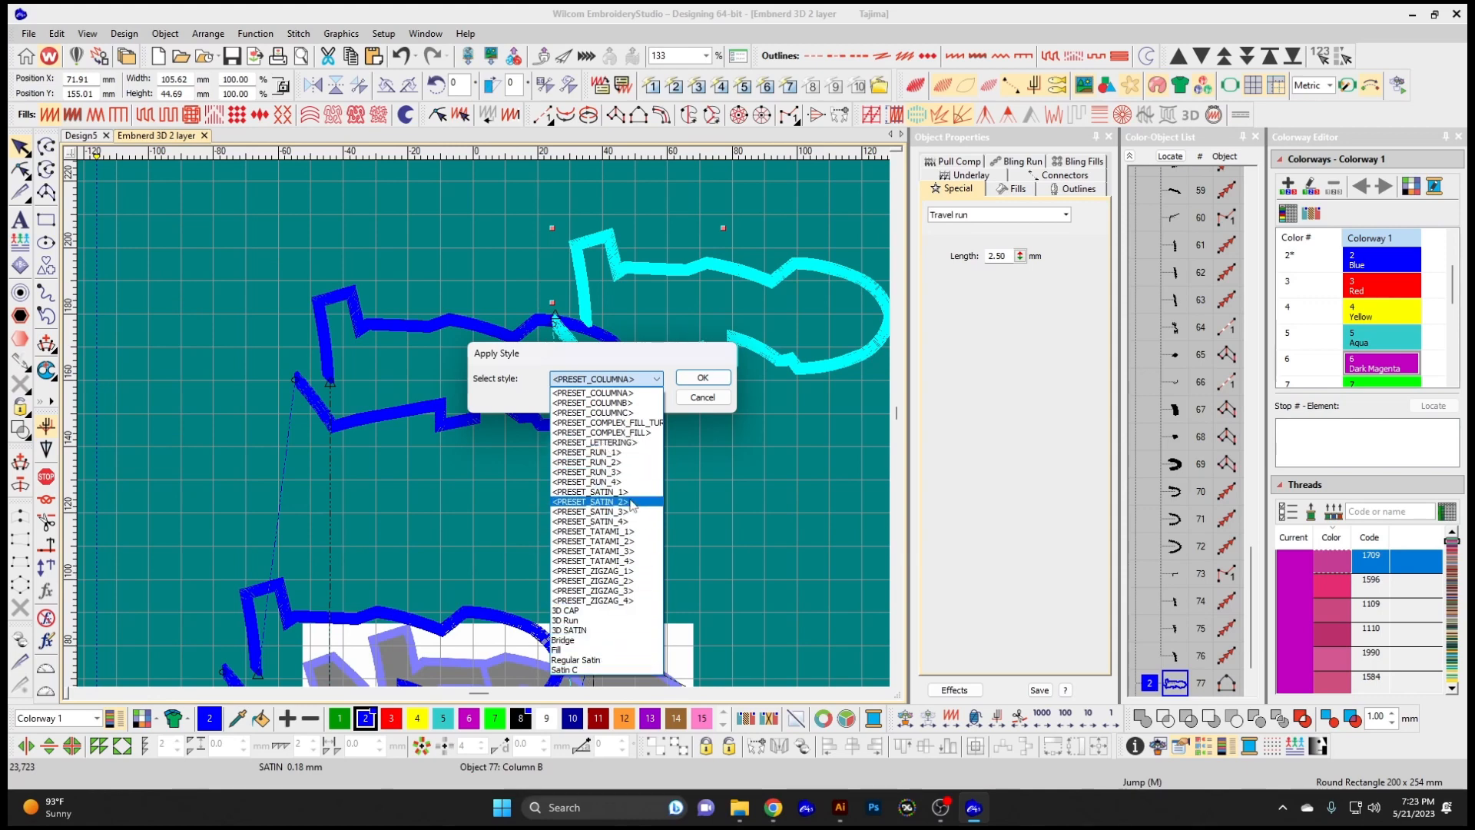
left_click(707, 399)
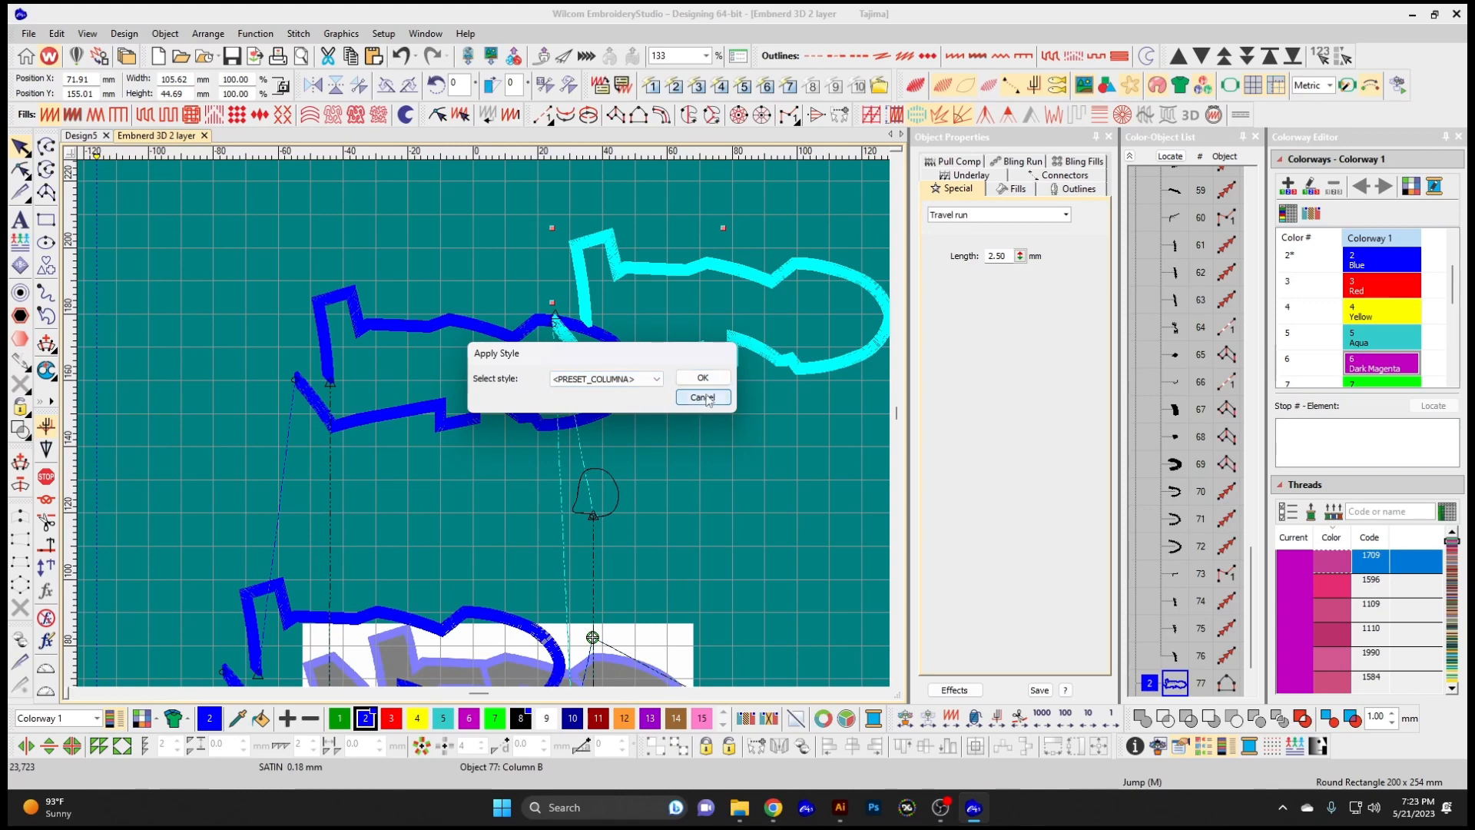
left_click(704, 397)
View the Create Program Split dialog for the selected smooth outline and dismiss it without creating a split
left_click(200, 35)
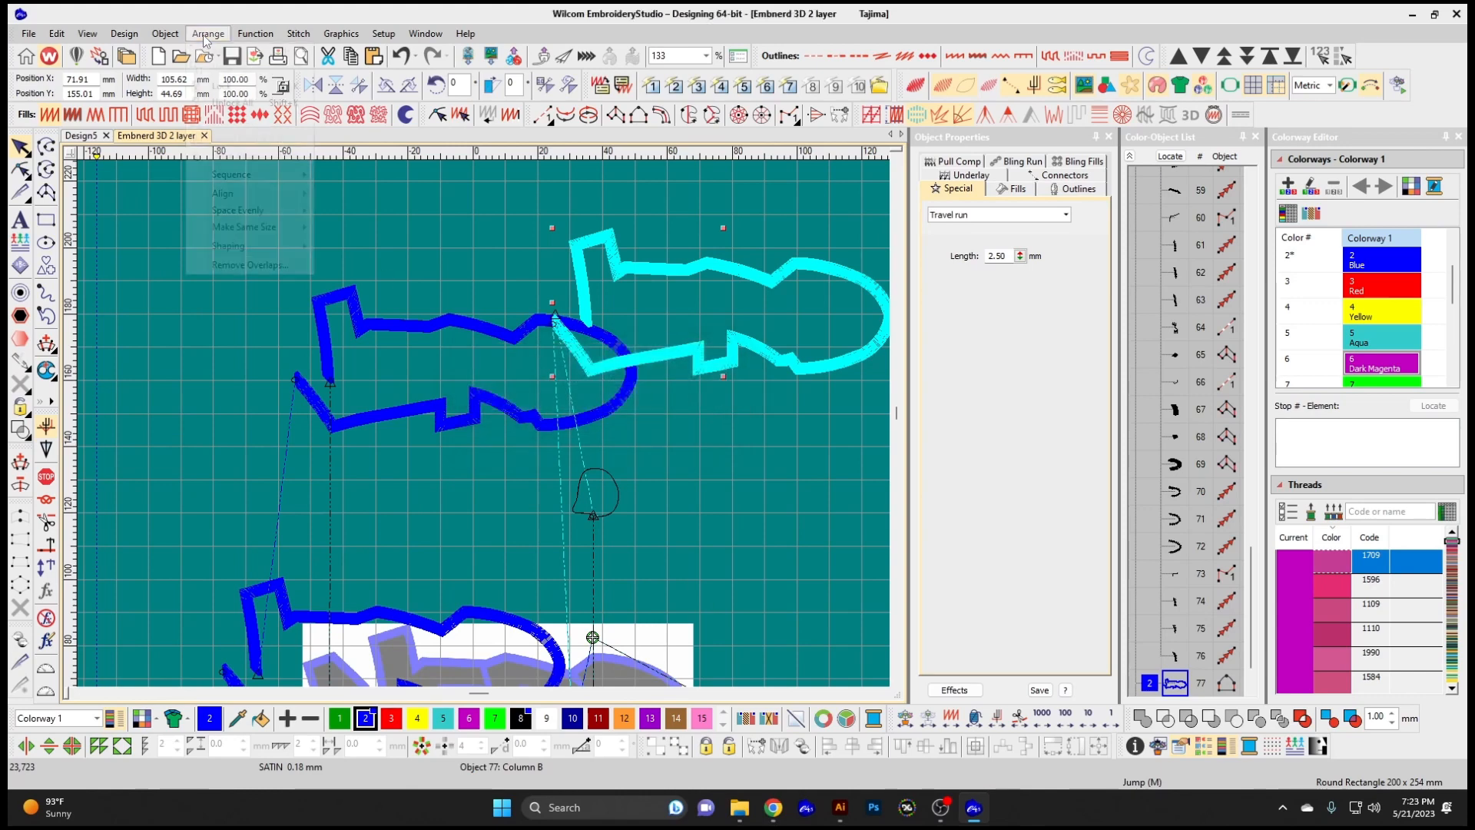
mouse_move(176, 36)
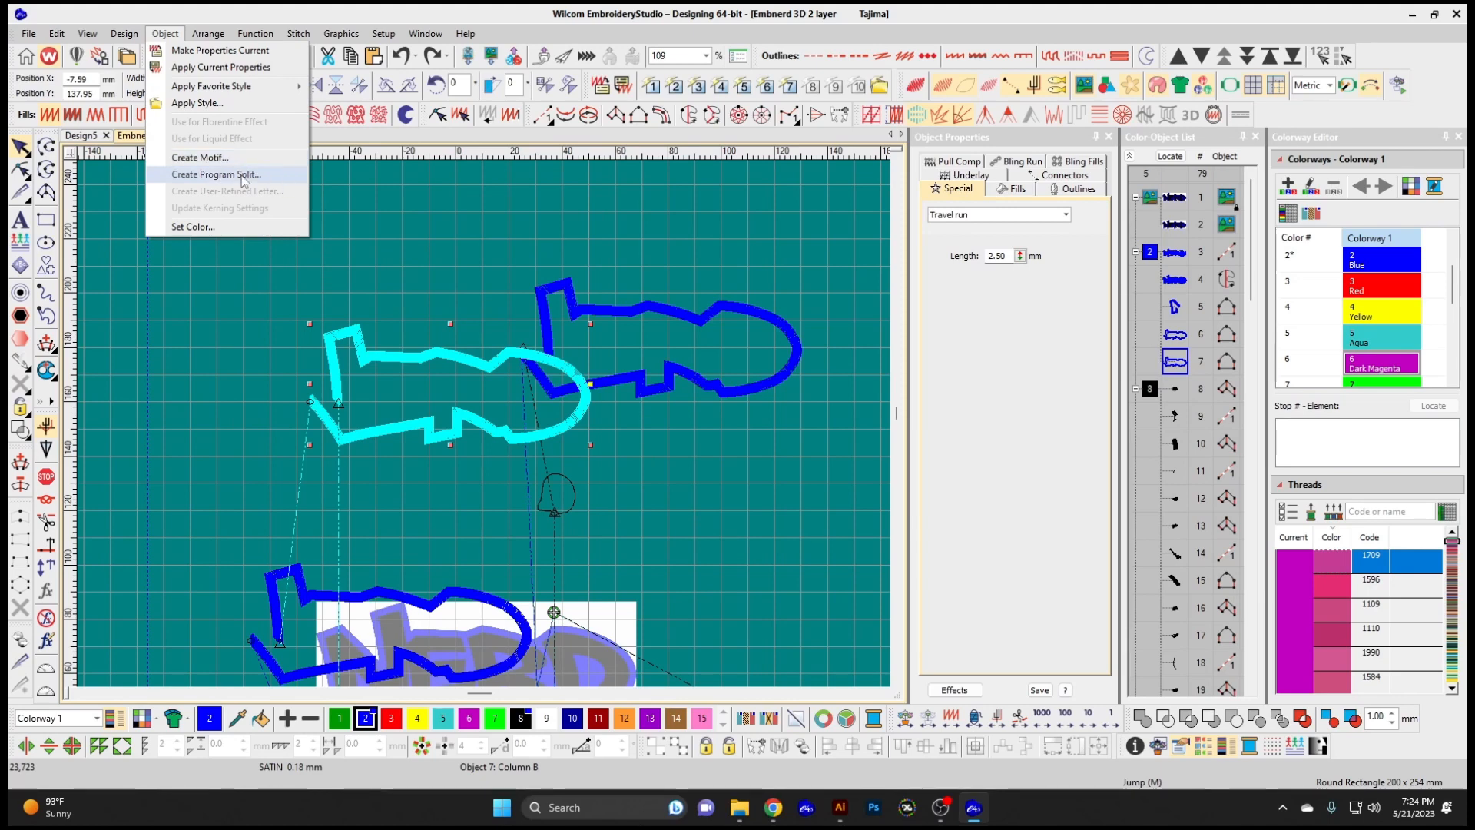
left_click(240, 182)
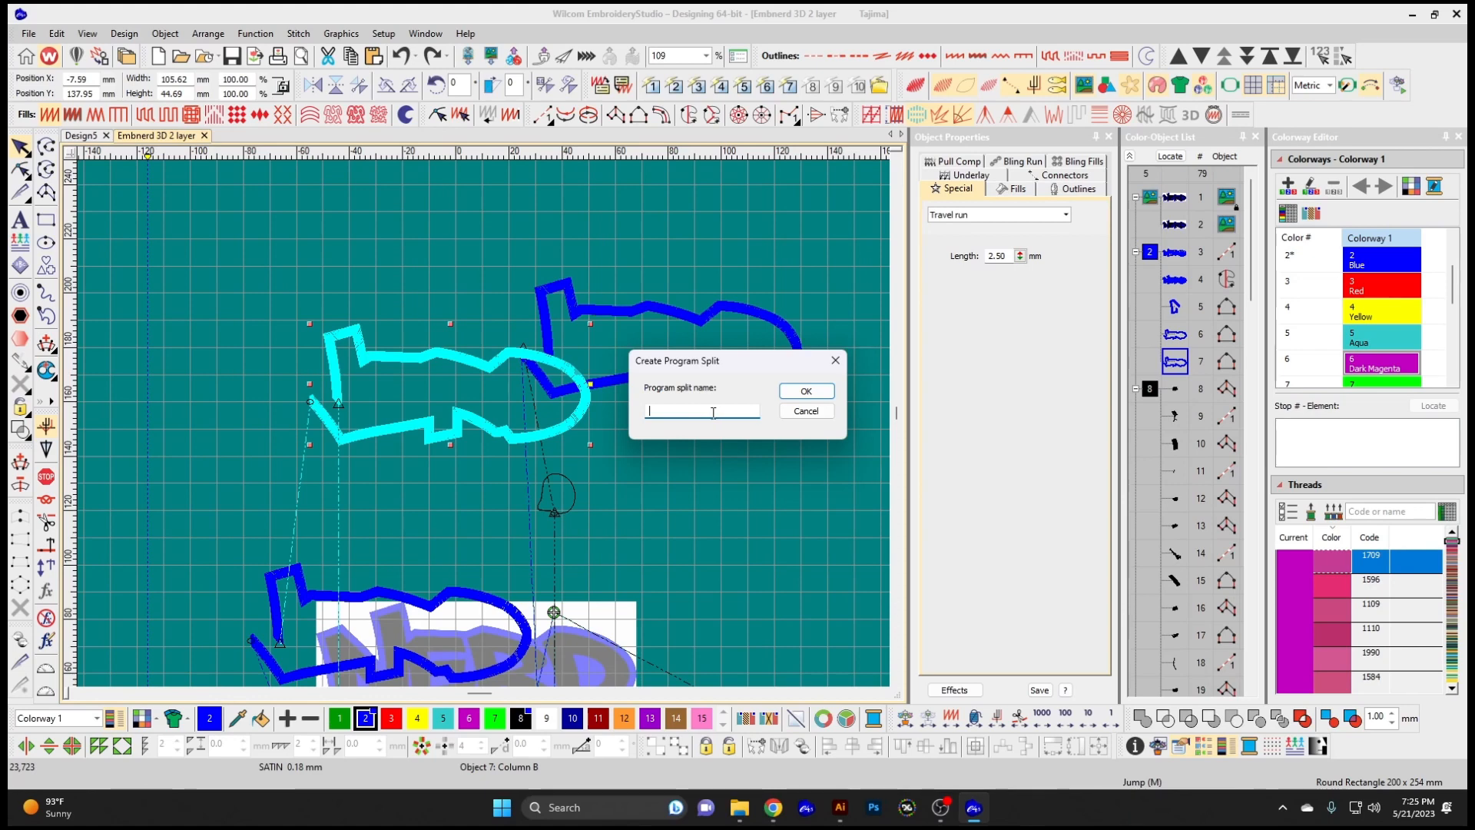
left_click(806, 411)
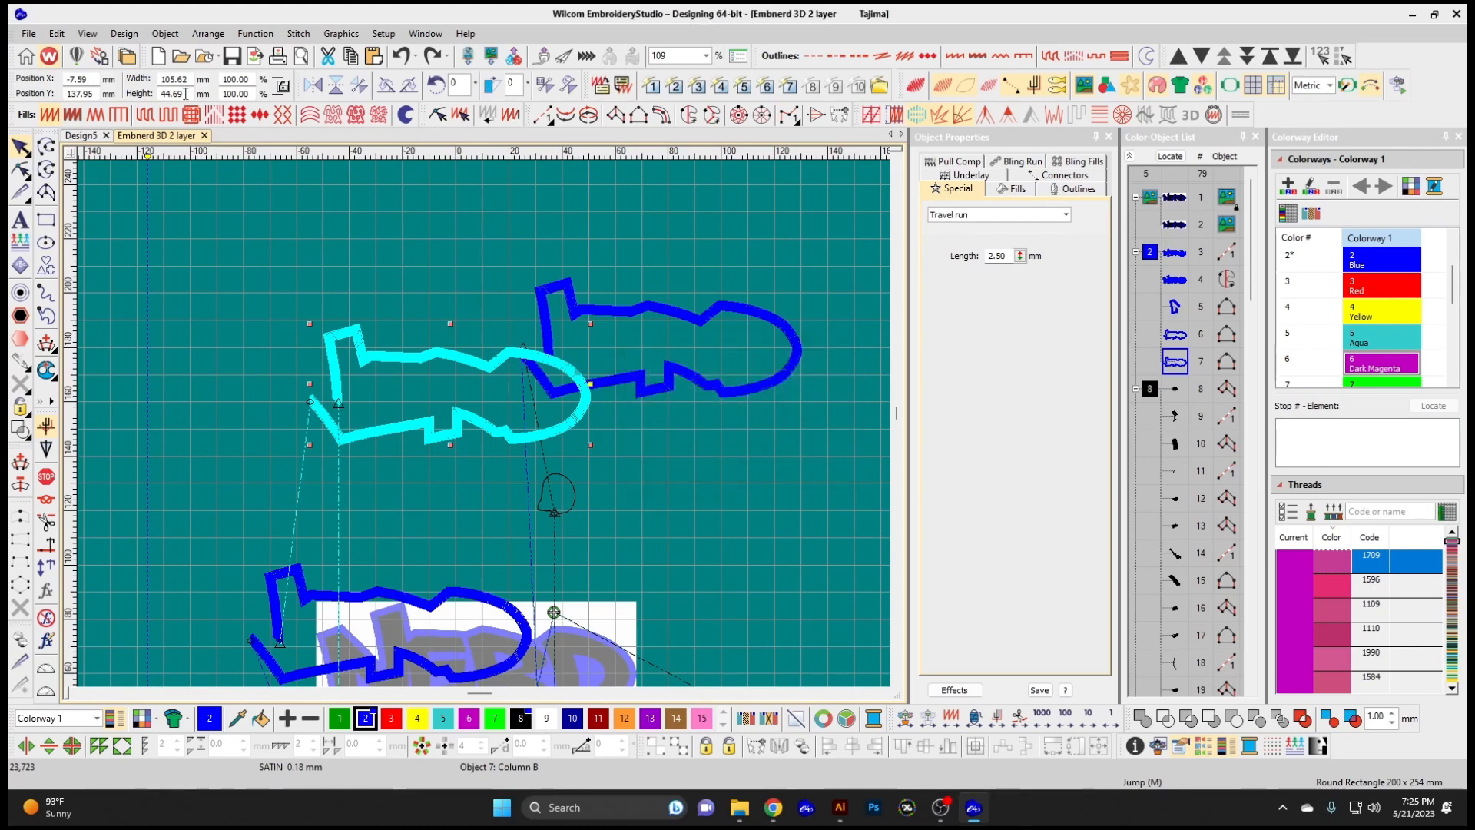
Set the selected outline's color to C6 dark magenta, applied to all consecutive objects of the same color
left_click(139, 36)
mouse_move(171, 34)
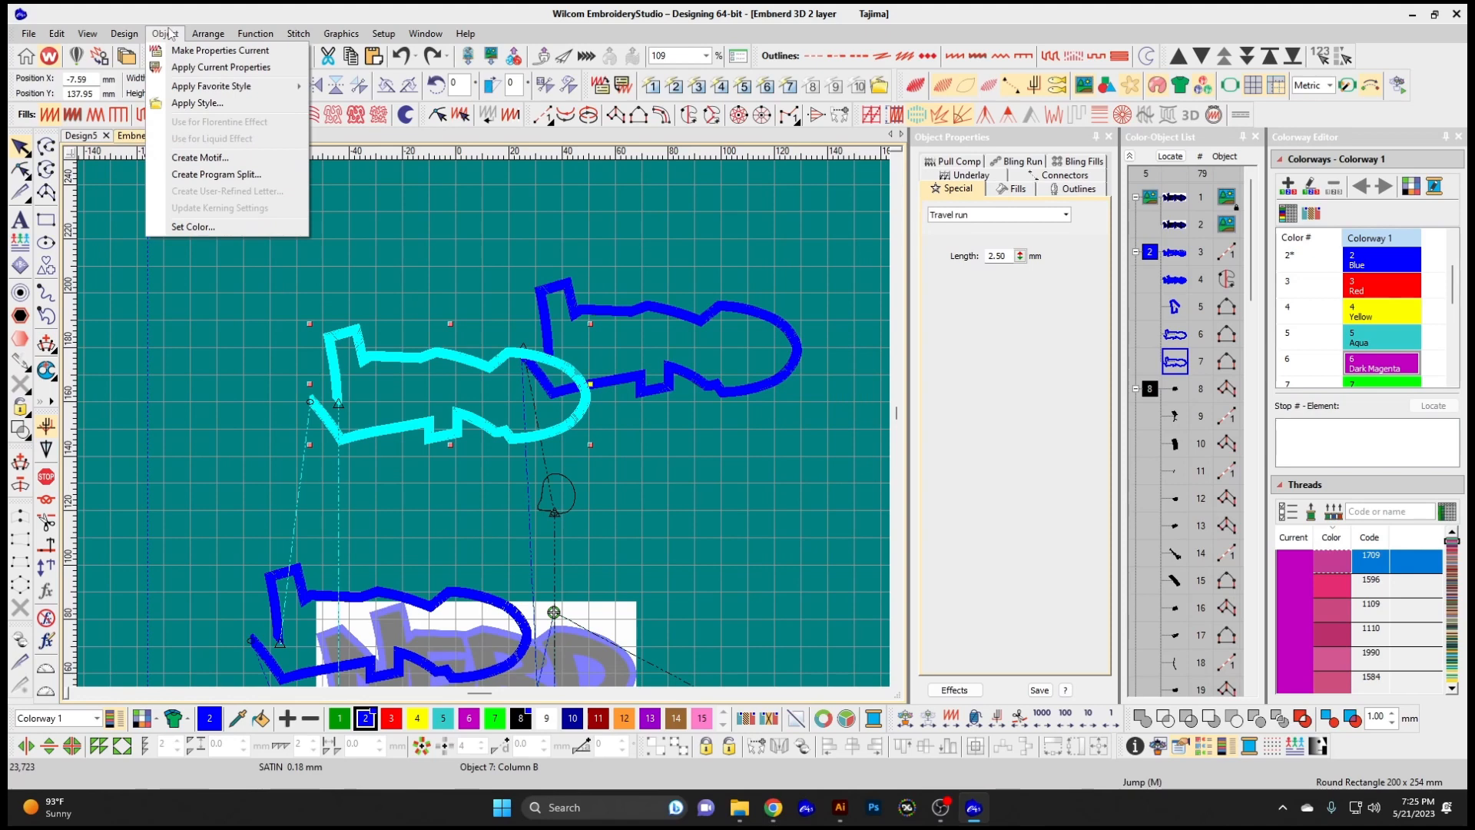
left_click(211, 227)
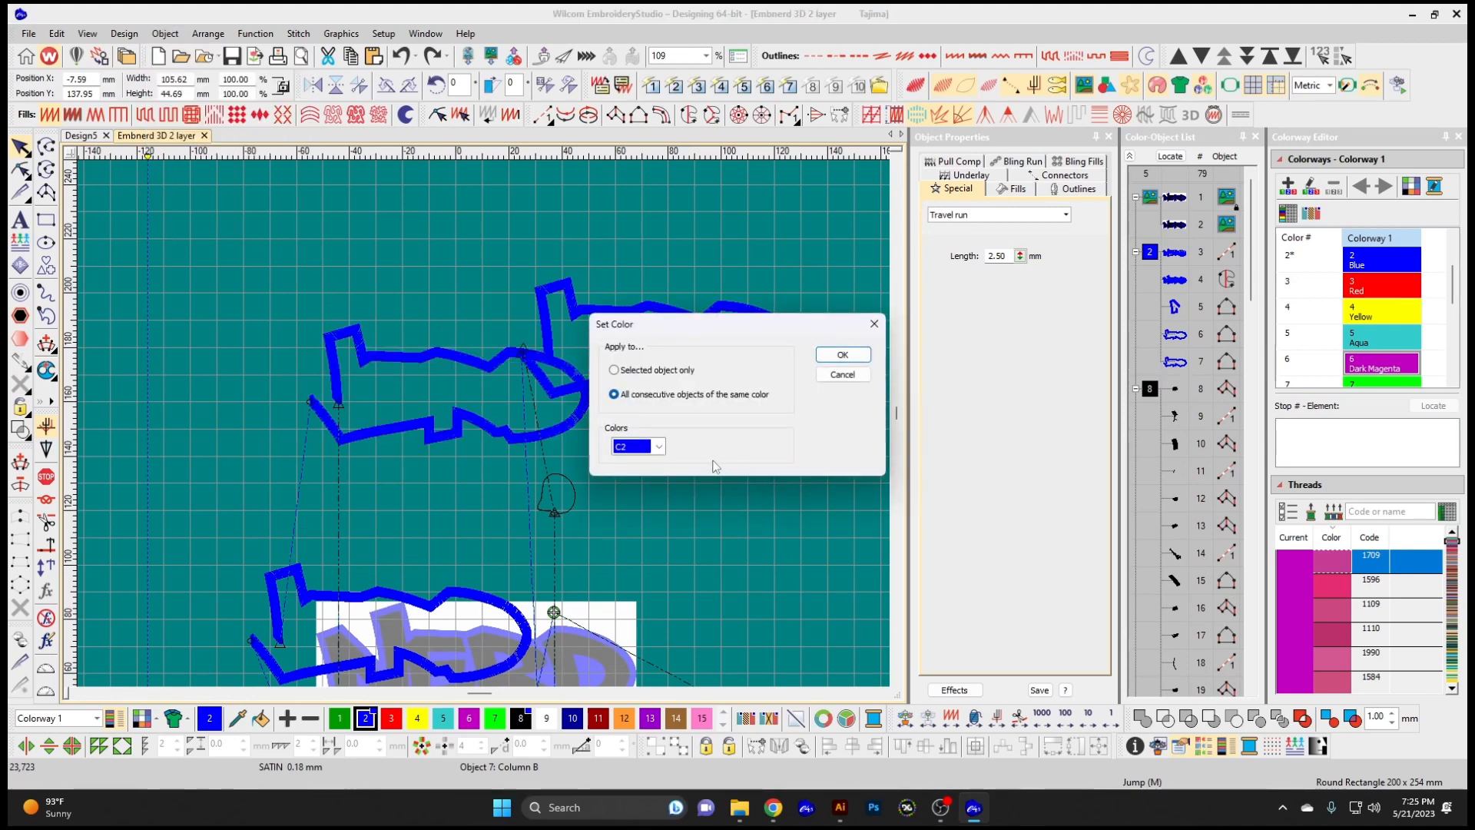
left_click_drag(664, 323, 796, 230)
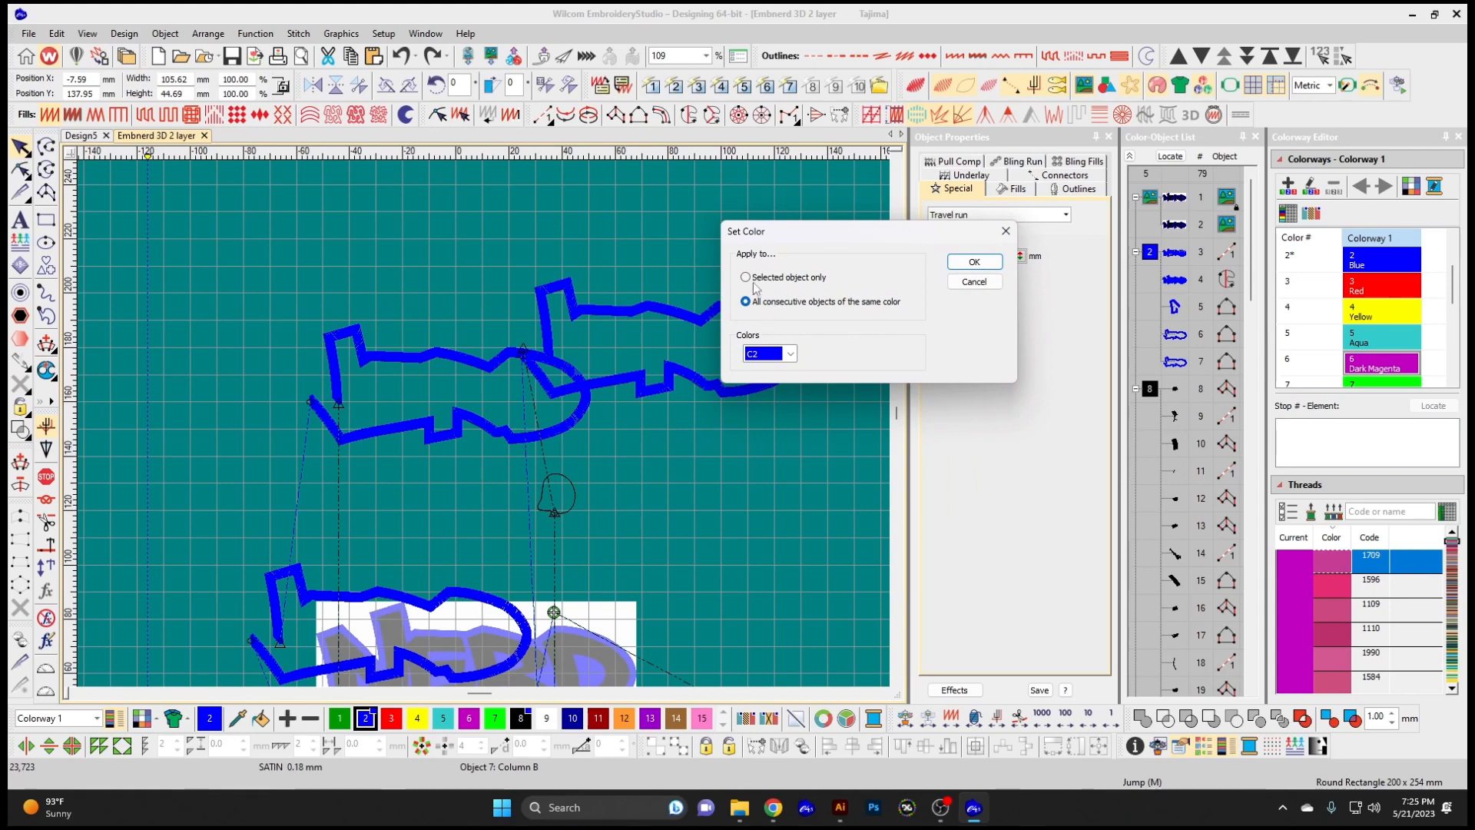
left_click(791, 354)
mouse_move(792, 389)
left_mouse_down()
mouse_move(792, 423)
mouse_move(792, 399)
left_mouse_up()
left_click(776, 402)
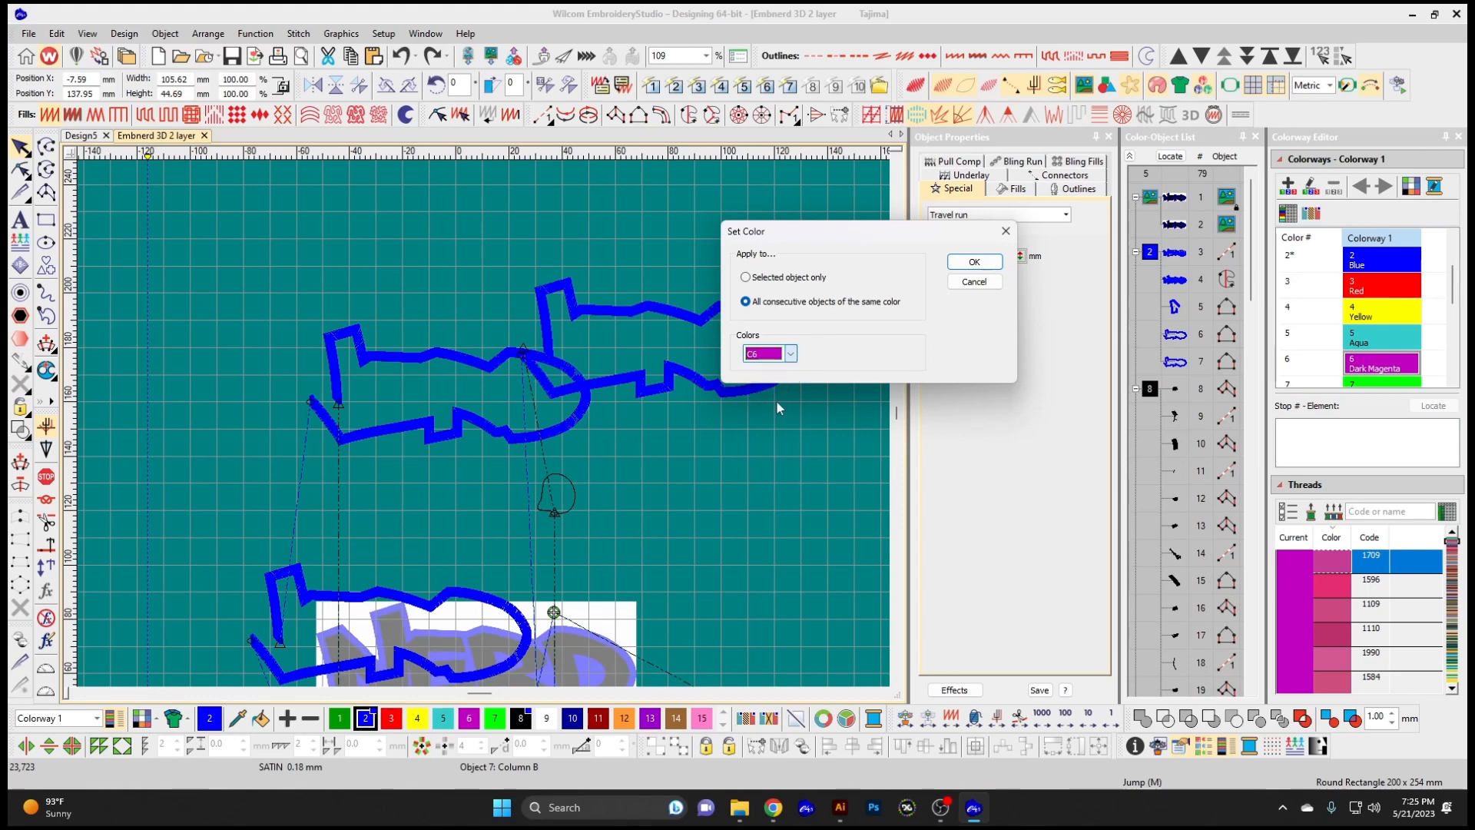
left_click(975, 262)
left_click(695, 441)
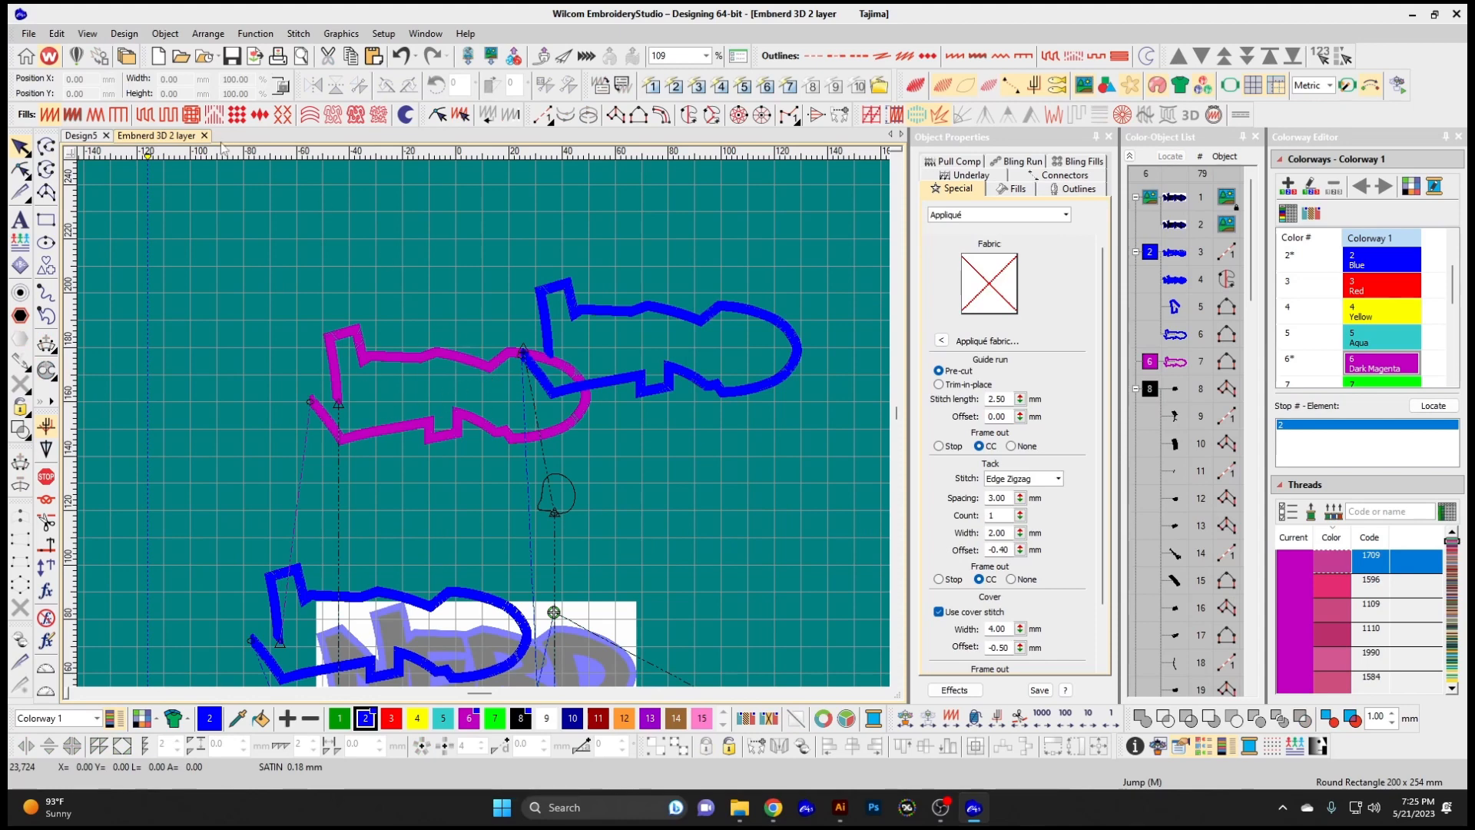
Move the upper blue outline directly above the magenta outline and group the two outlines
left_click(208, 34)
left_click(501, 220)
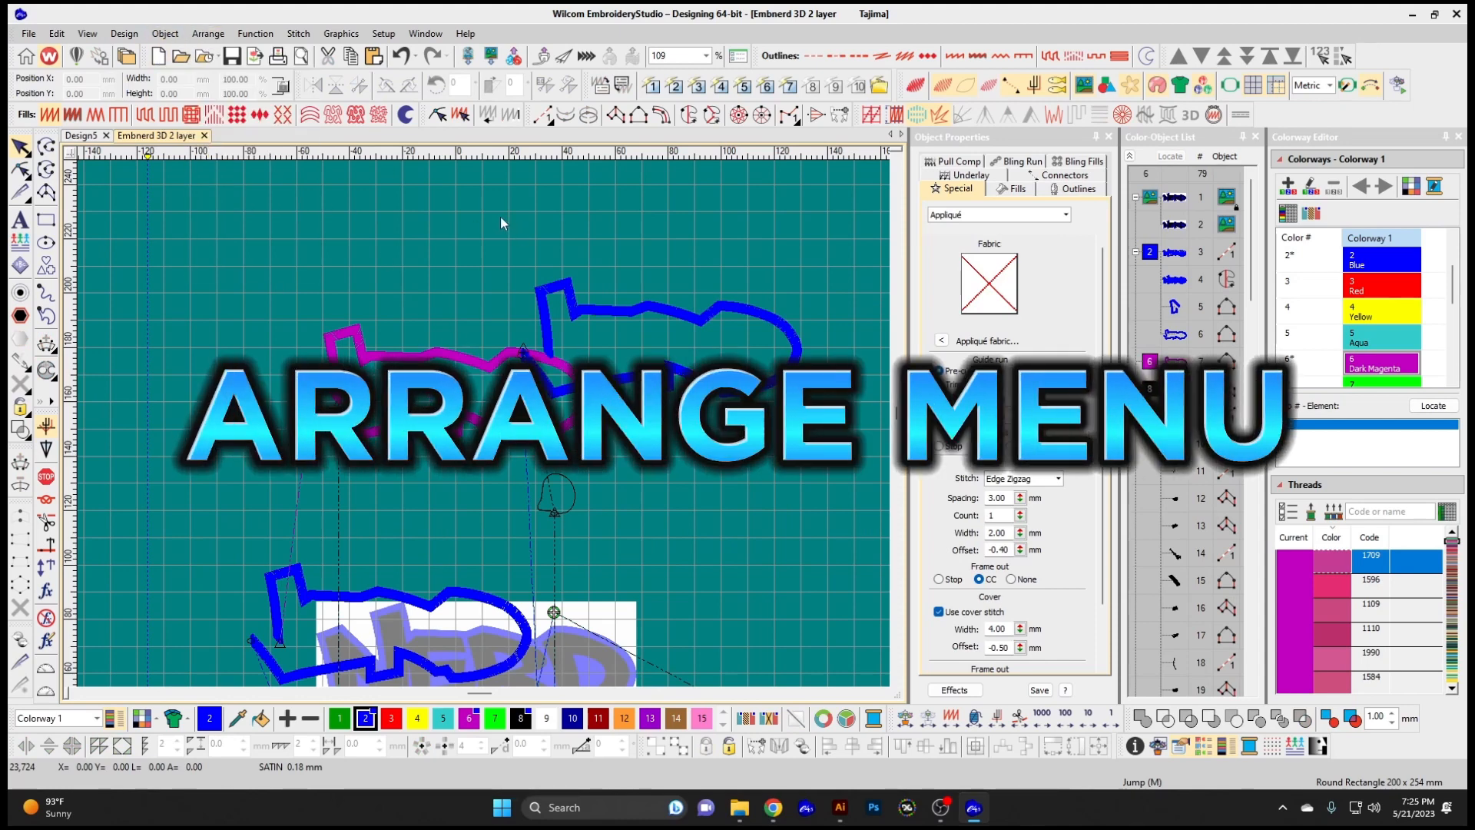
left_click_drag(545, 319, 361, 277)
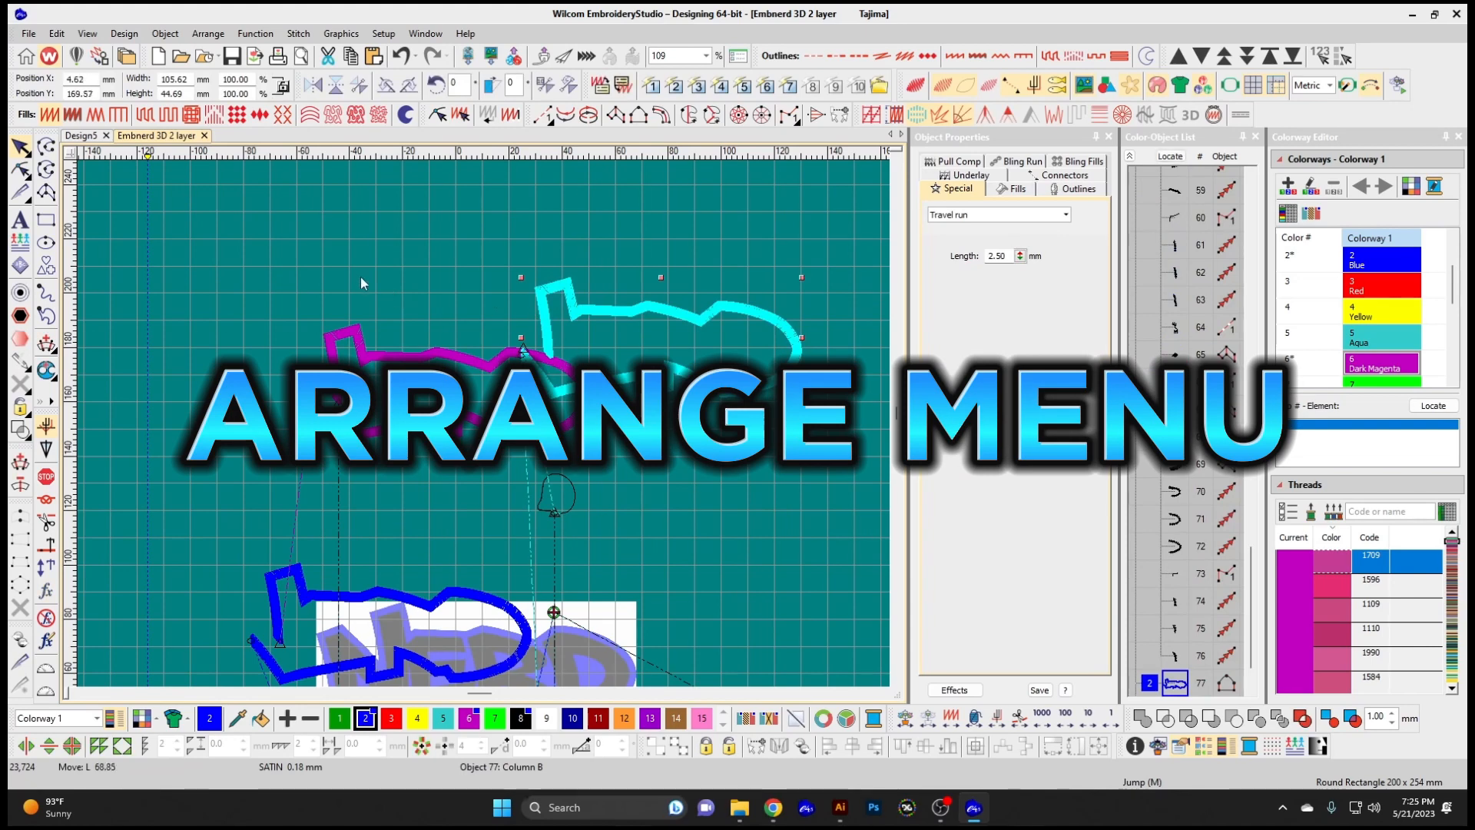
left_click(264, 227)
left_click_drag(443, 338, 625, 449)
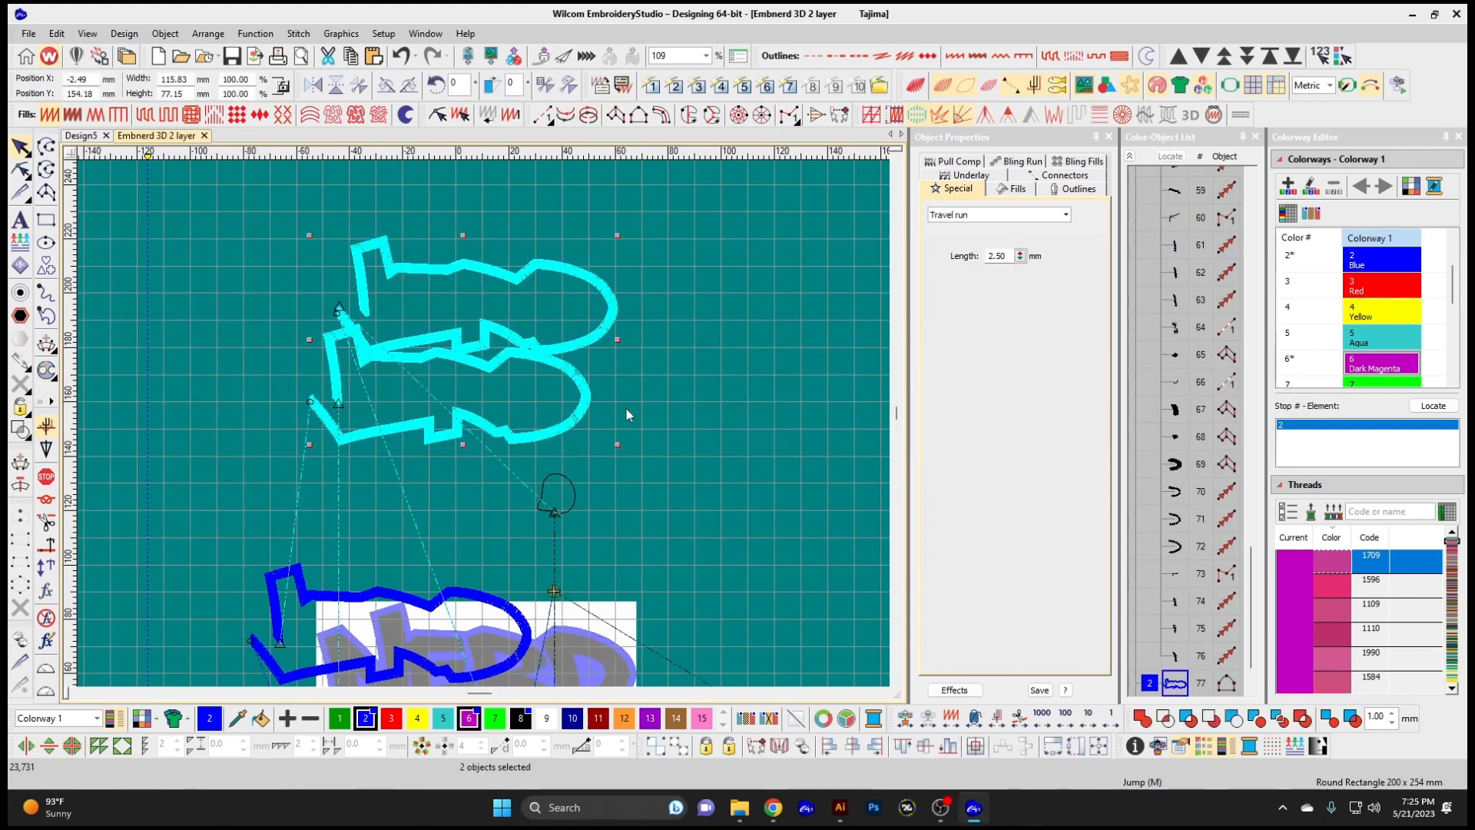
left_click(205, 35)
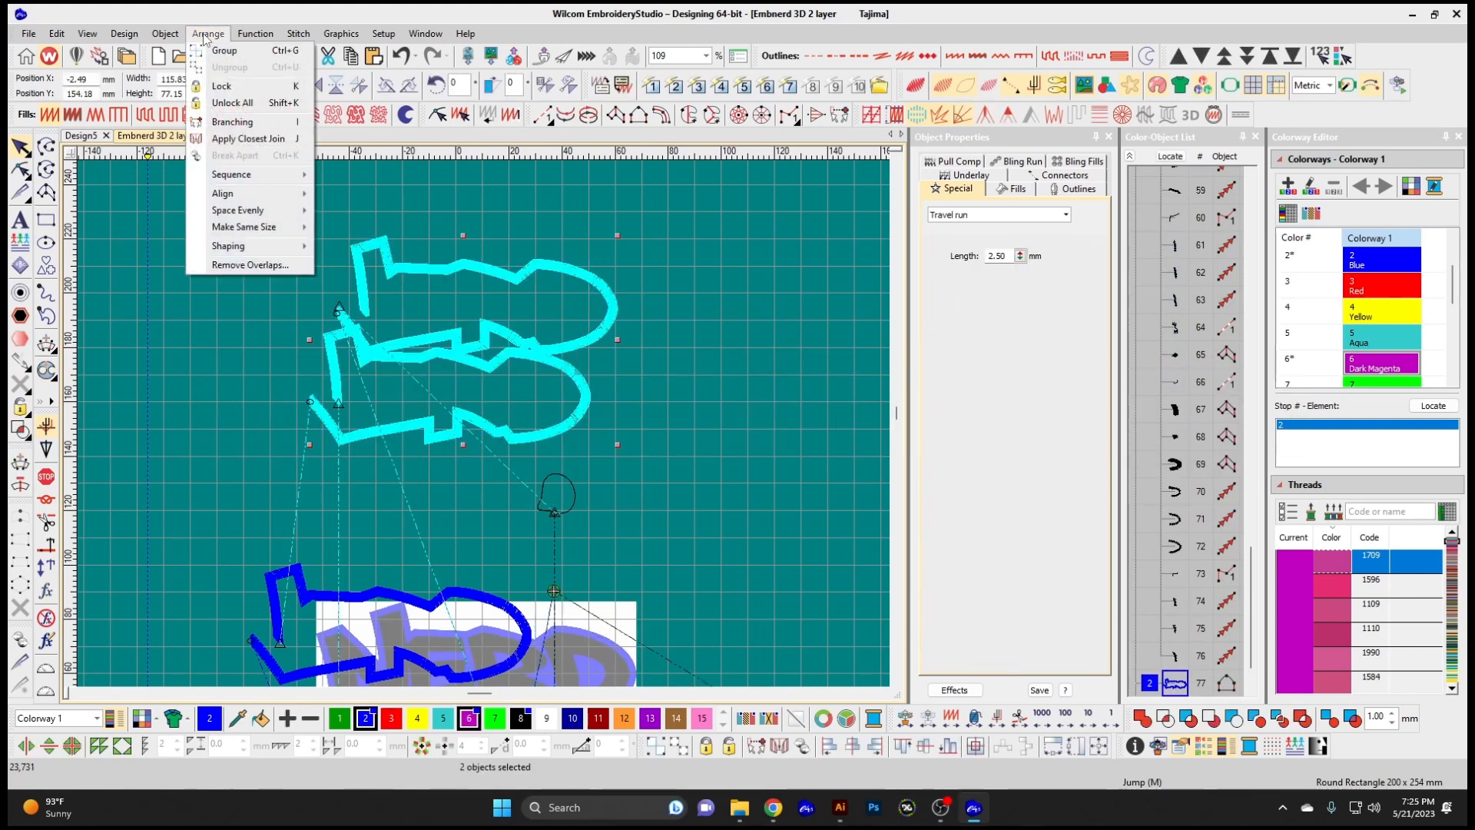
left_click(248, 56)
left_click(455, 177)
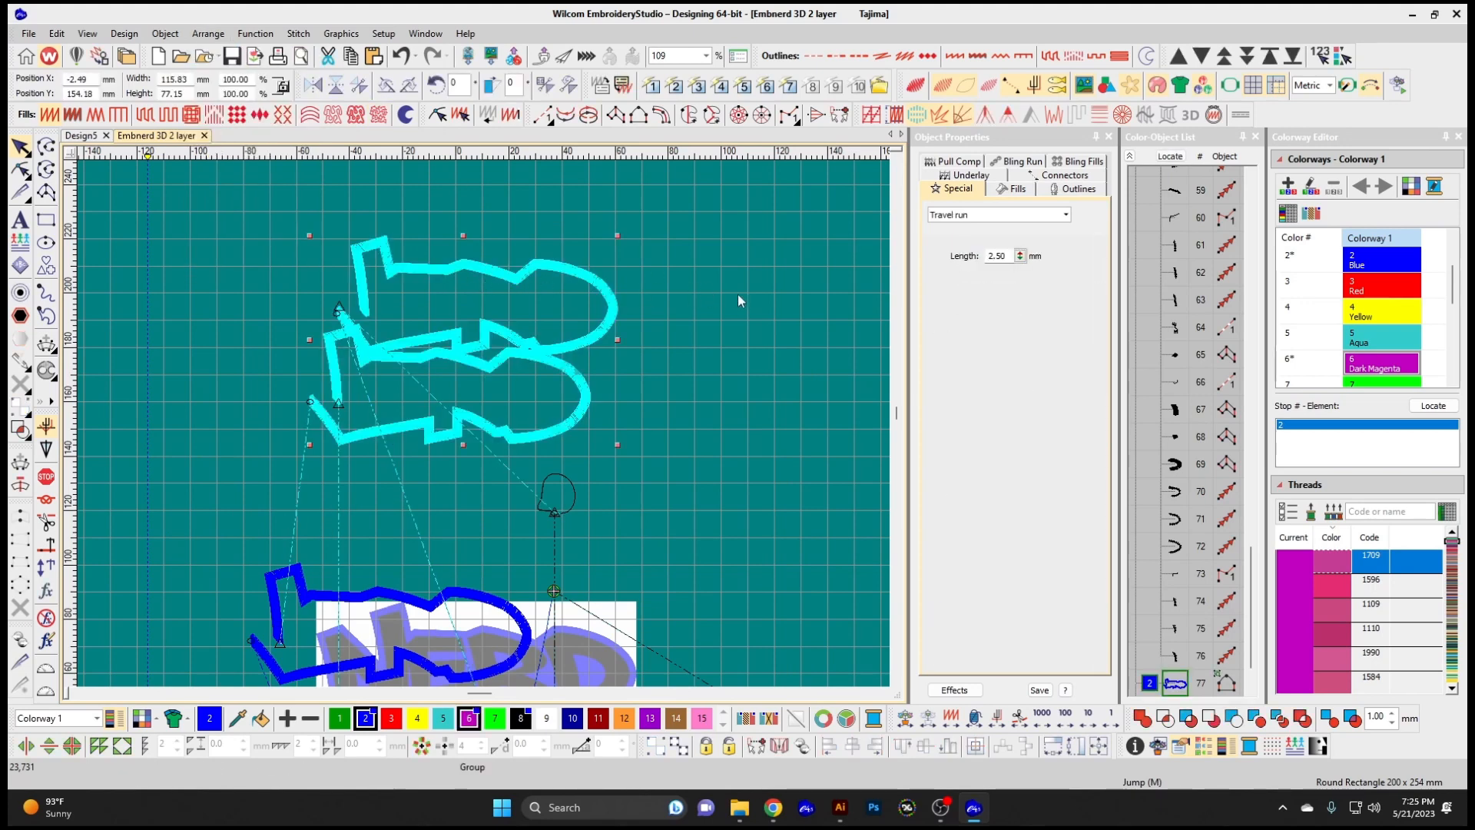
Reselect the grouped outlines, move them slightly, and scale the group up to about 135 by 90 mm
left_click(738, 295)
left_click(487, 271)
left_click(727, 314)
left_click(477, 270)
left_click(781, 339)
left_click(481, 341)
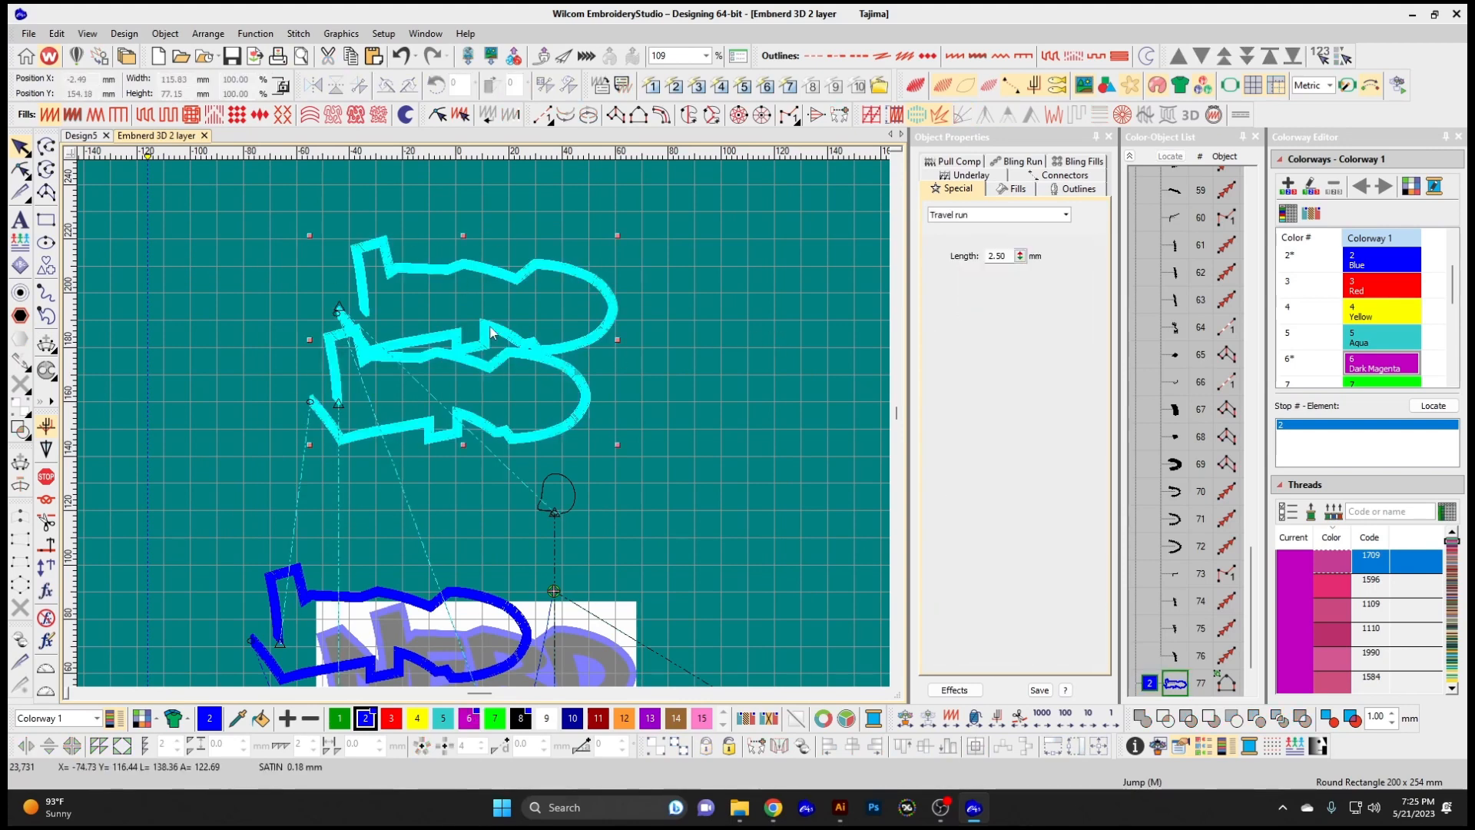
left_click_drag(512, 336, 509, 306)
left_click_drag(611, 413, 661, 444)
left_click(724, 403)
Ungroup the two outlines and select each one separately
left_click(392, 239)
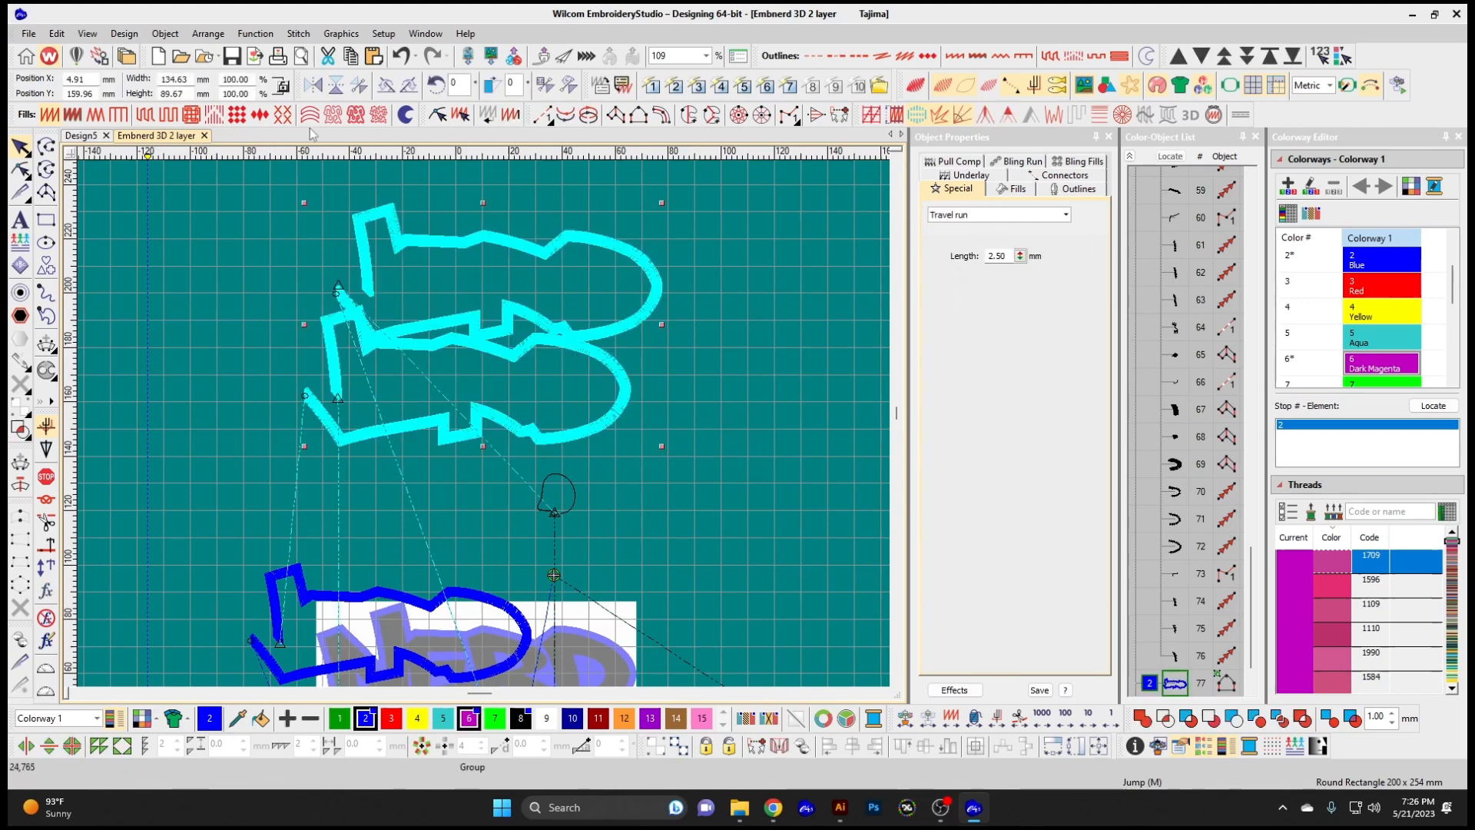
left_click(165, 34)
mouse_move(210, 35)
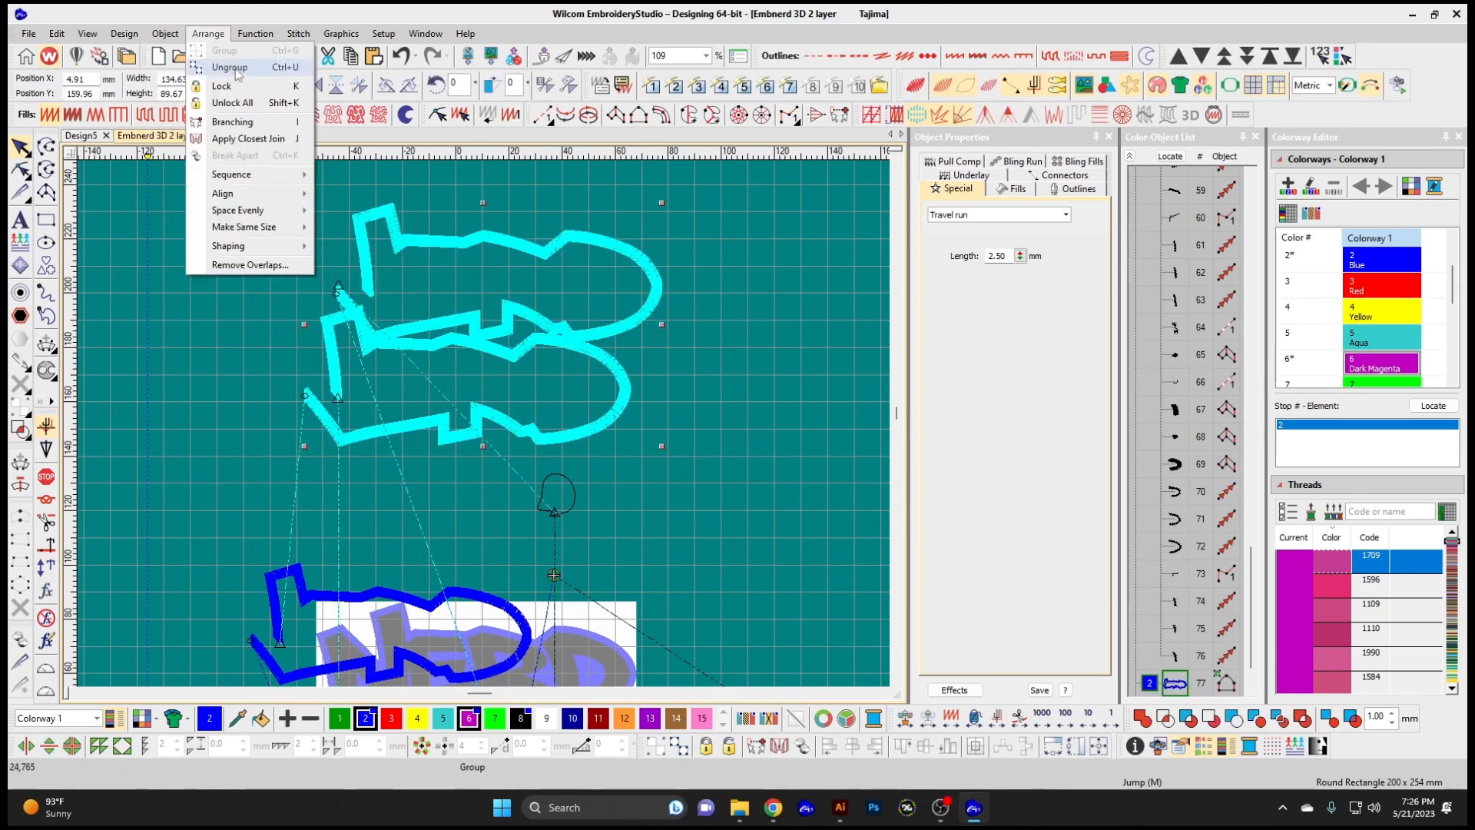
left_click(230, 67)
left_click(471, 239)
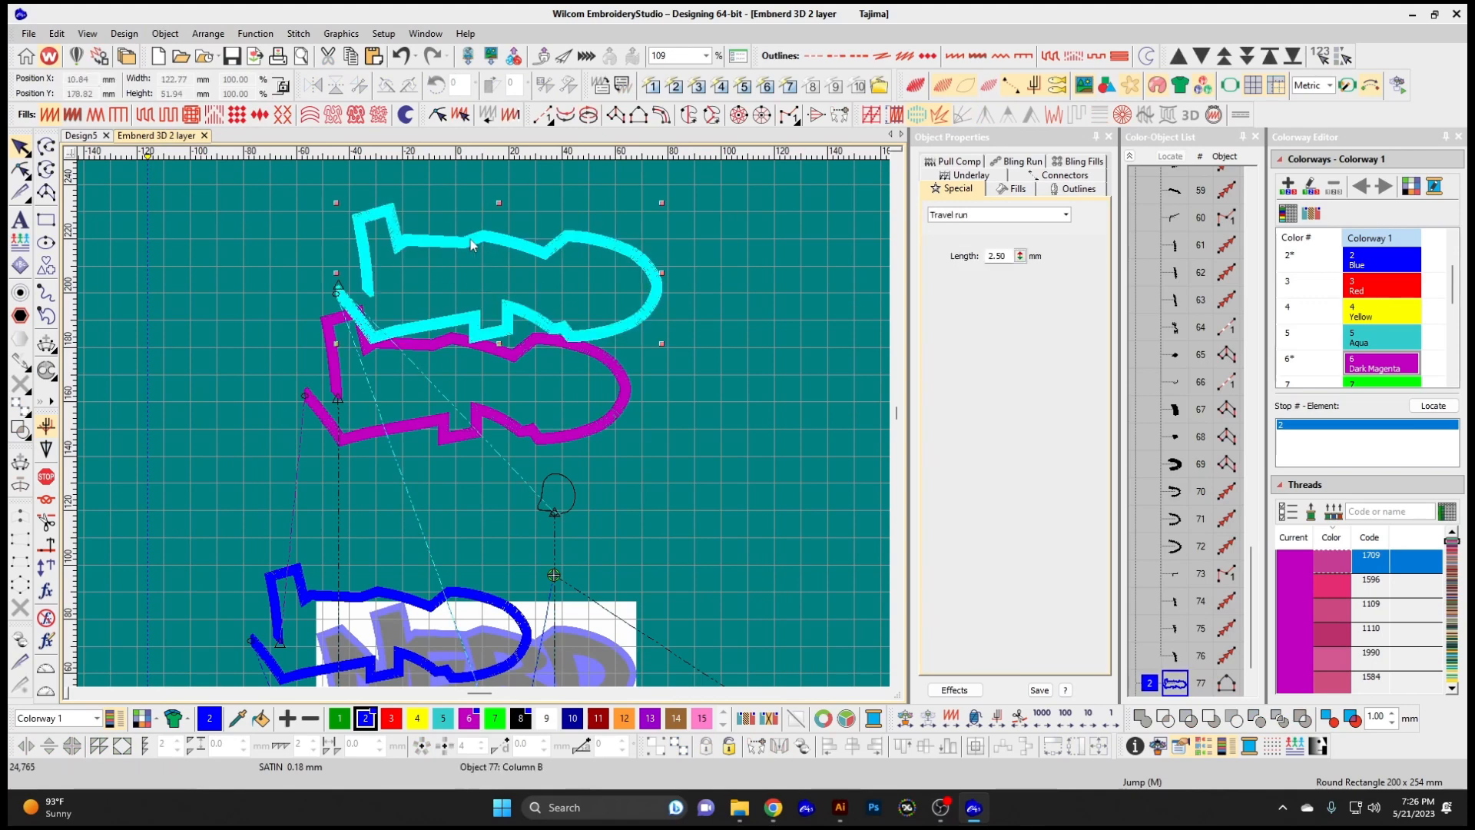
left_click(570, 342)
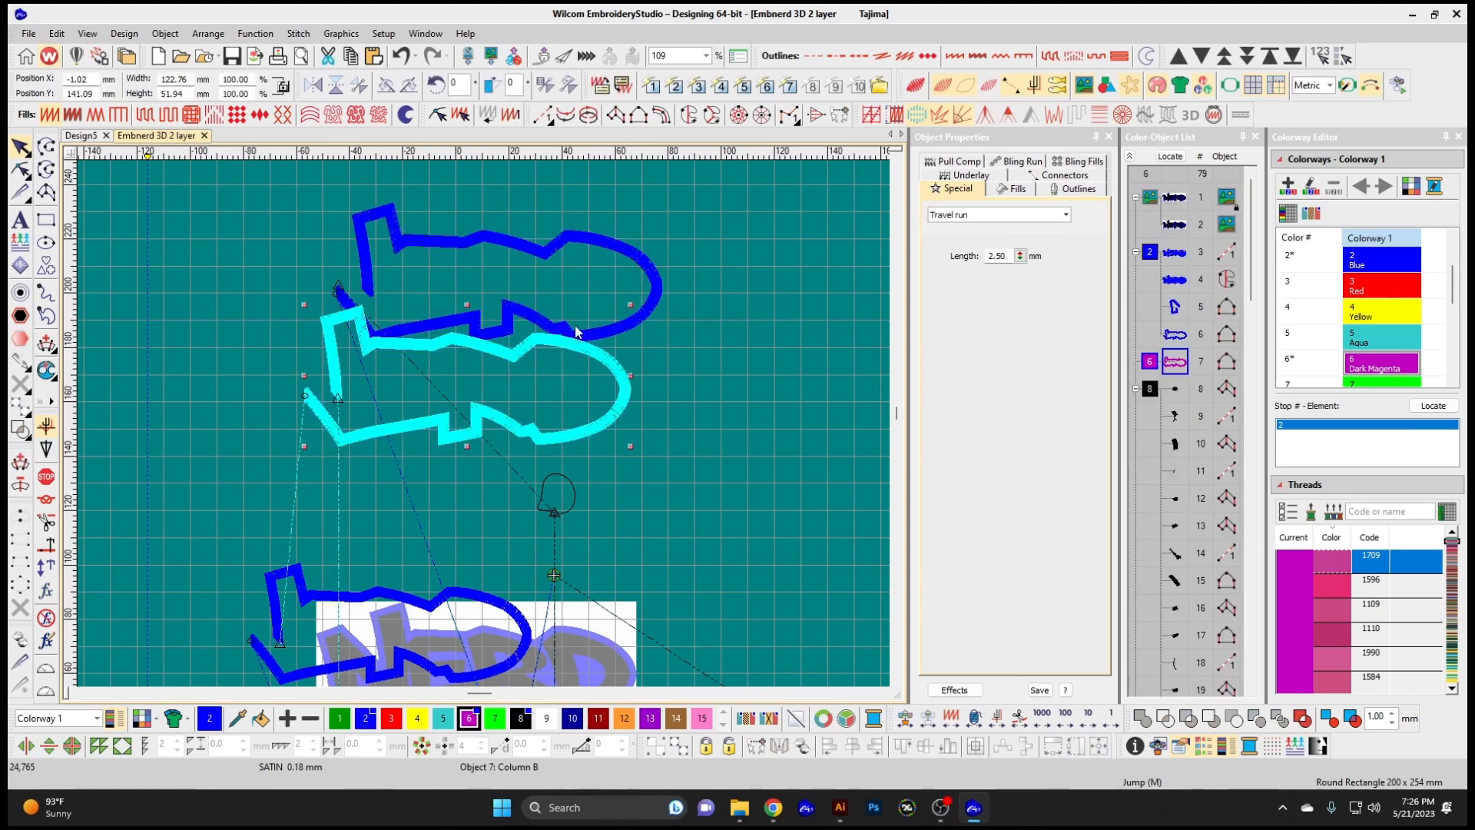
Lock the blue outline above the magenta one
left_click(541, 320)
left_click(208, 33)
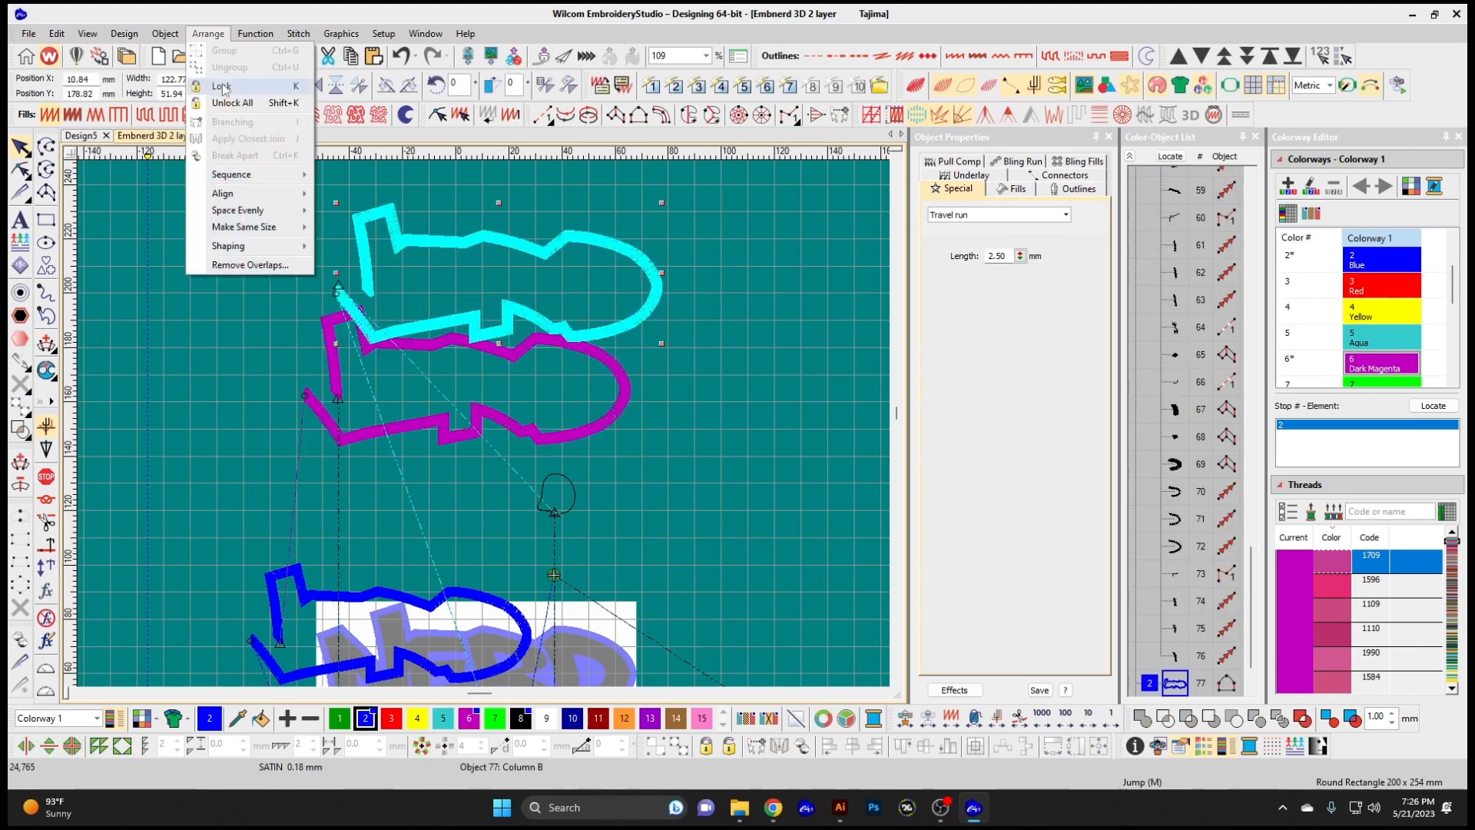
left_click(250, 89)
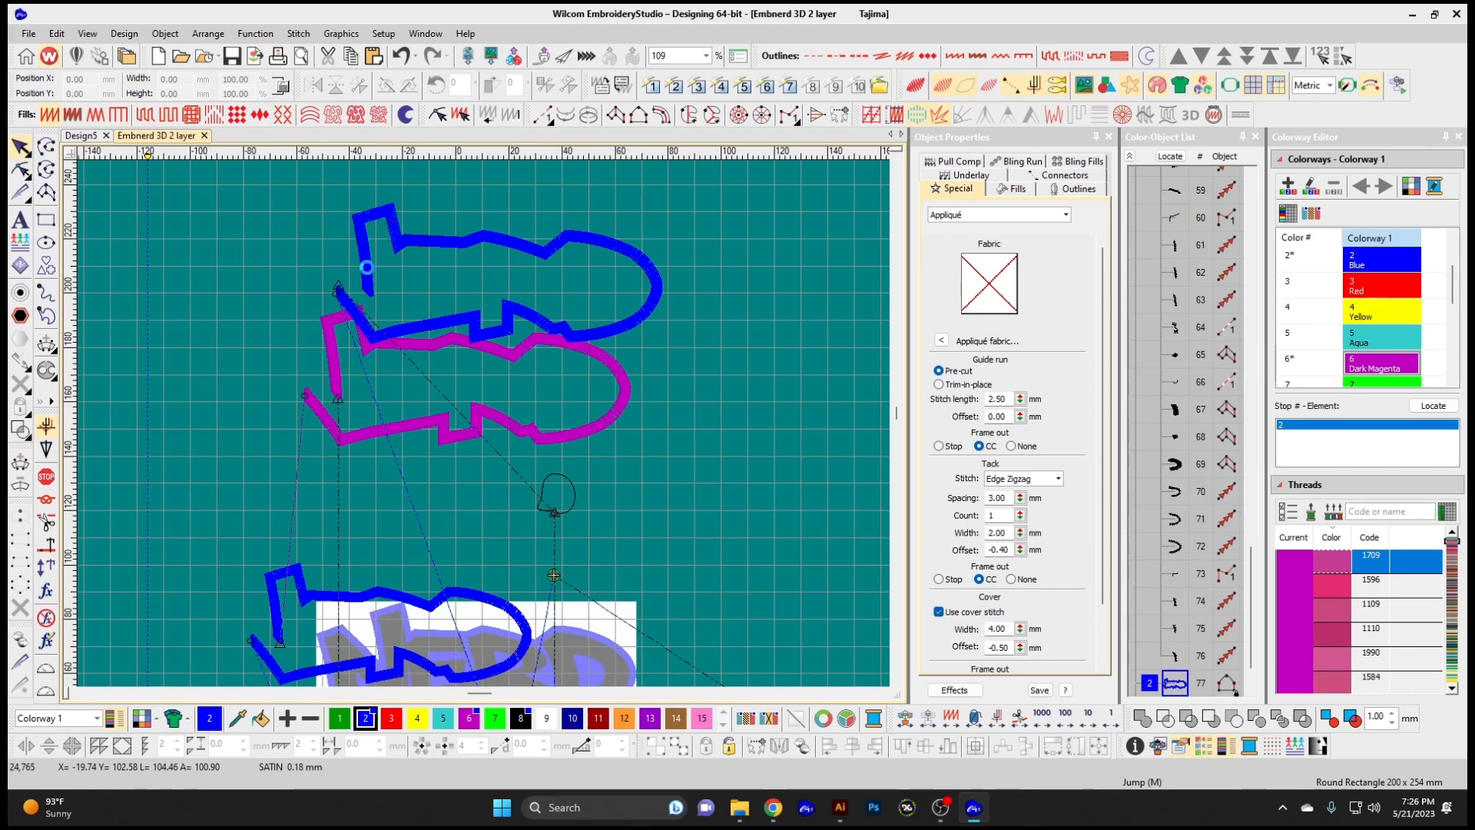
Unlock all objects and move the upper blue outline slightly down and to the left
left_click(208, 34)
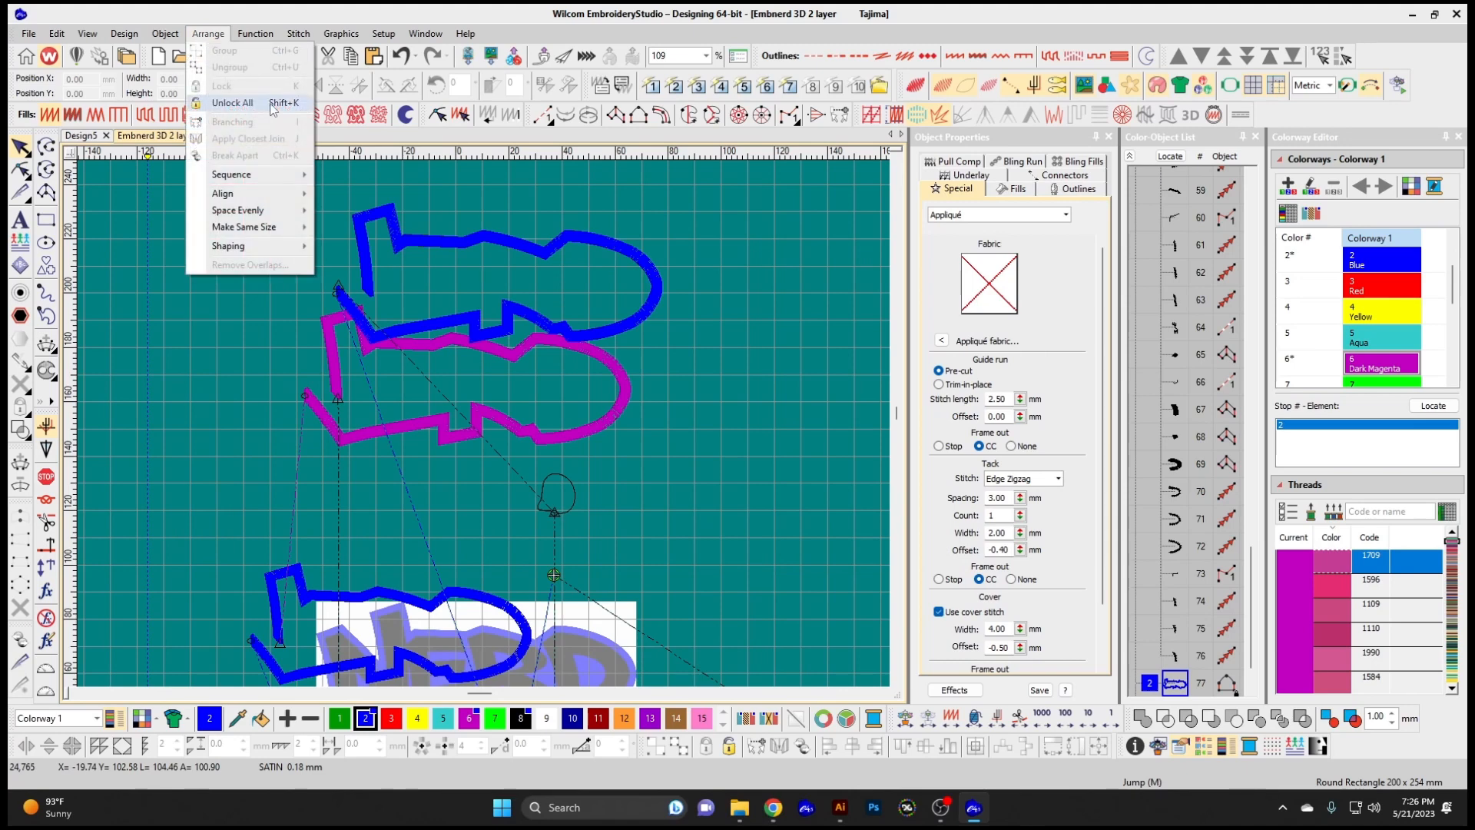
left_click(338, 179)
mouse_move(522, 243)
left_mouse_down()
mouse_move(489, 263)
mouse_move(469, 244)
mouse_move(478, 274)
mouse_move(510, 255)
left_mouse_up()
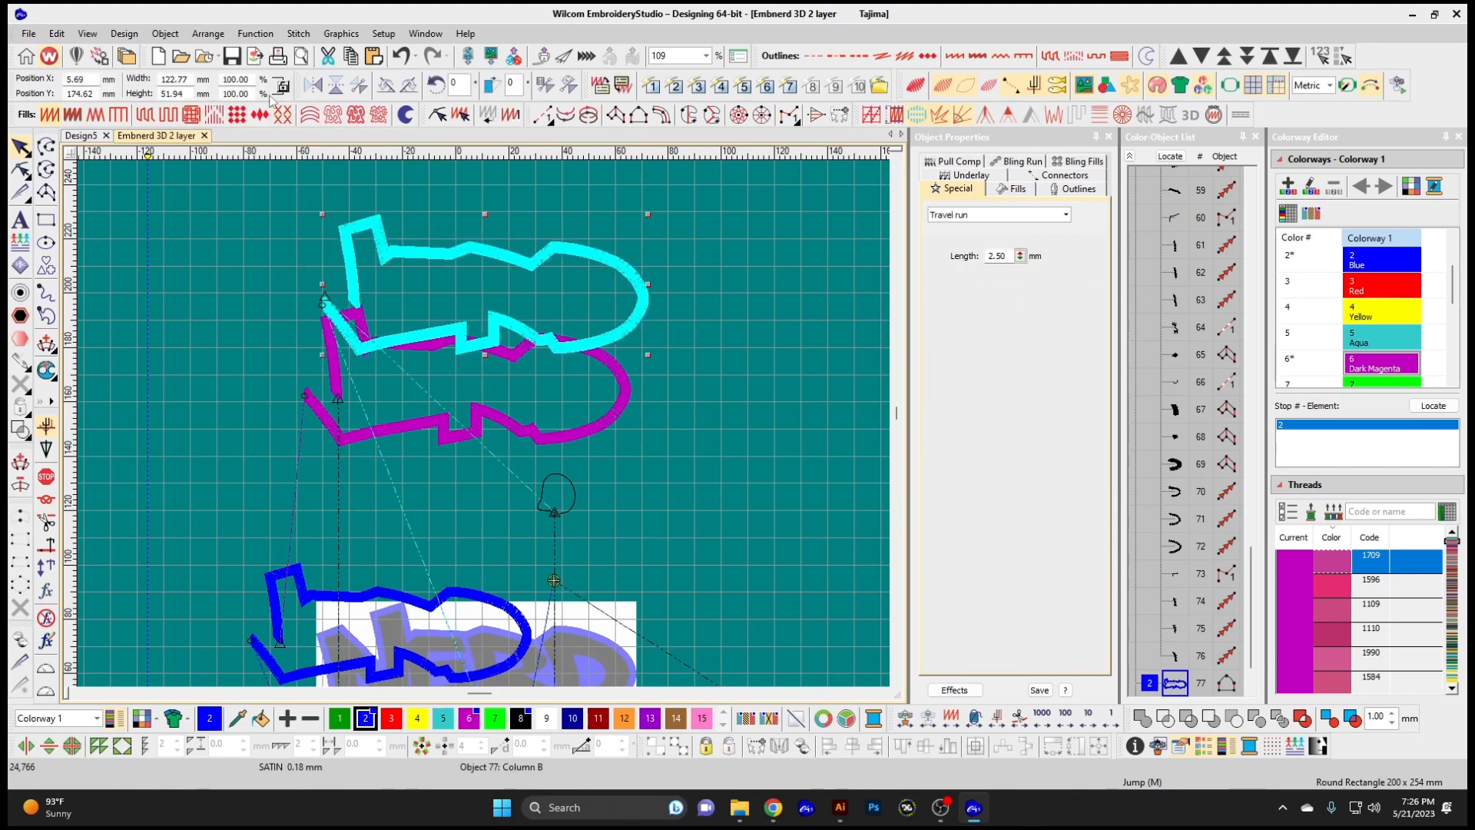
left_click(166, 34)
left_click(190, 33)
left_click(208, 33)
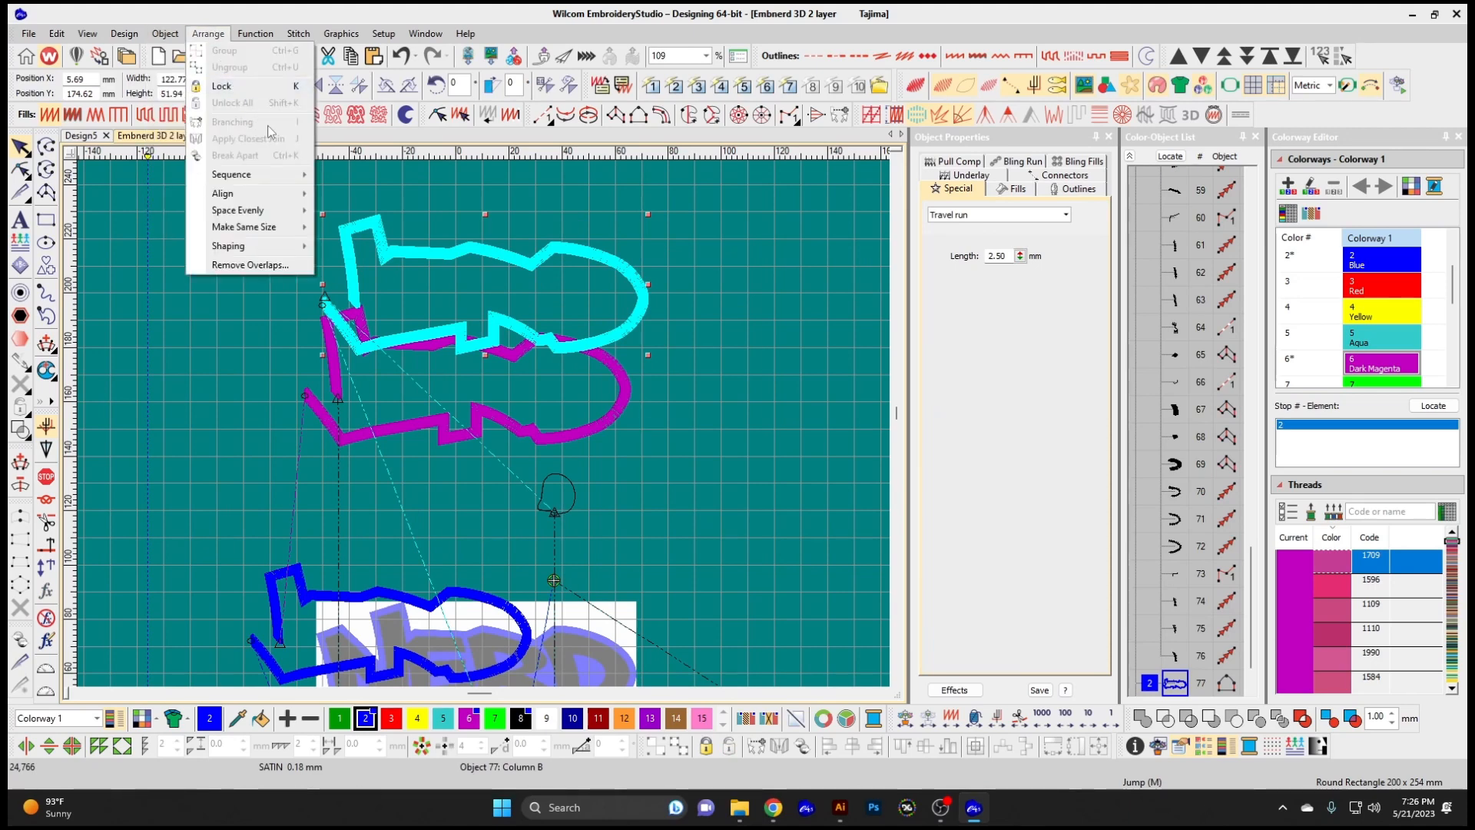
left_click(250, 342)
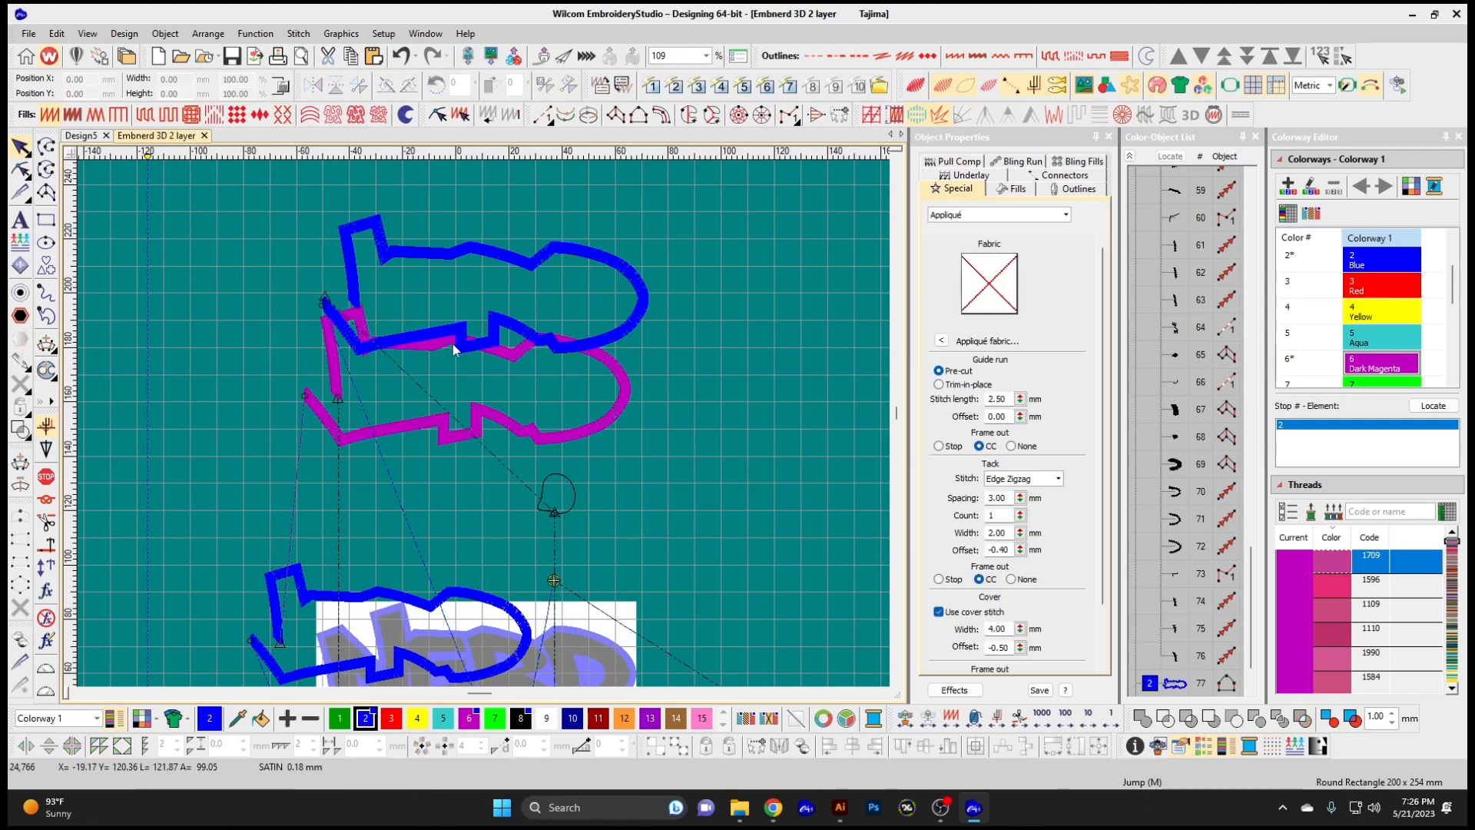
Try branching the blue and magenta outlines, with entry at the lower outline's left end and exit at the upper outline's left end
left_click(579, 338)
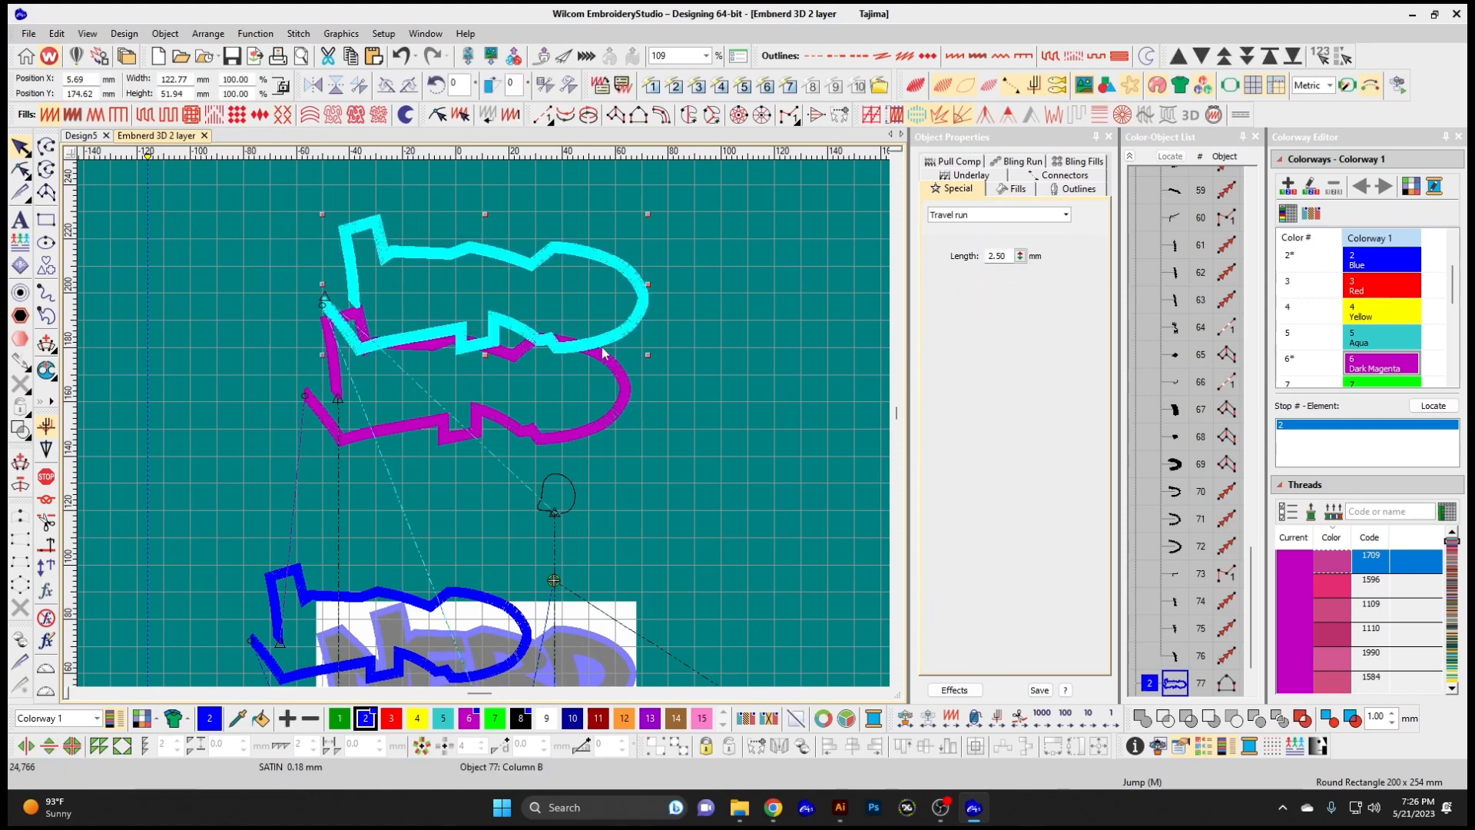
left_click(611, 355, "shift")
left_click(165, 33)
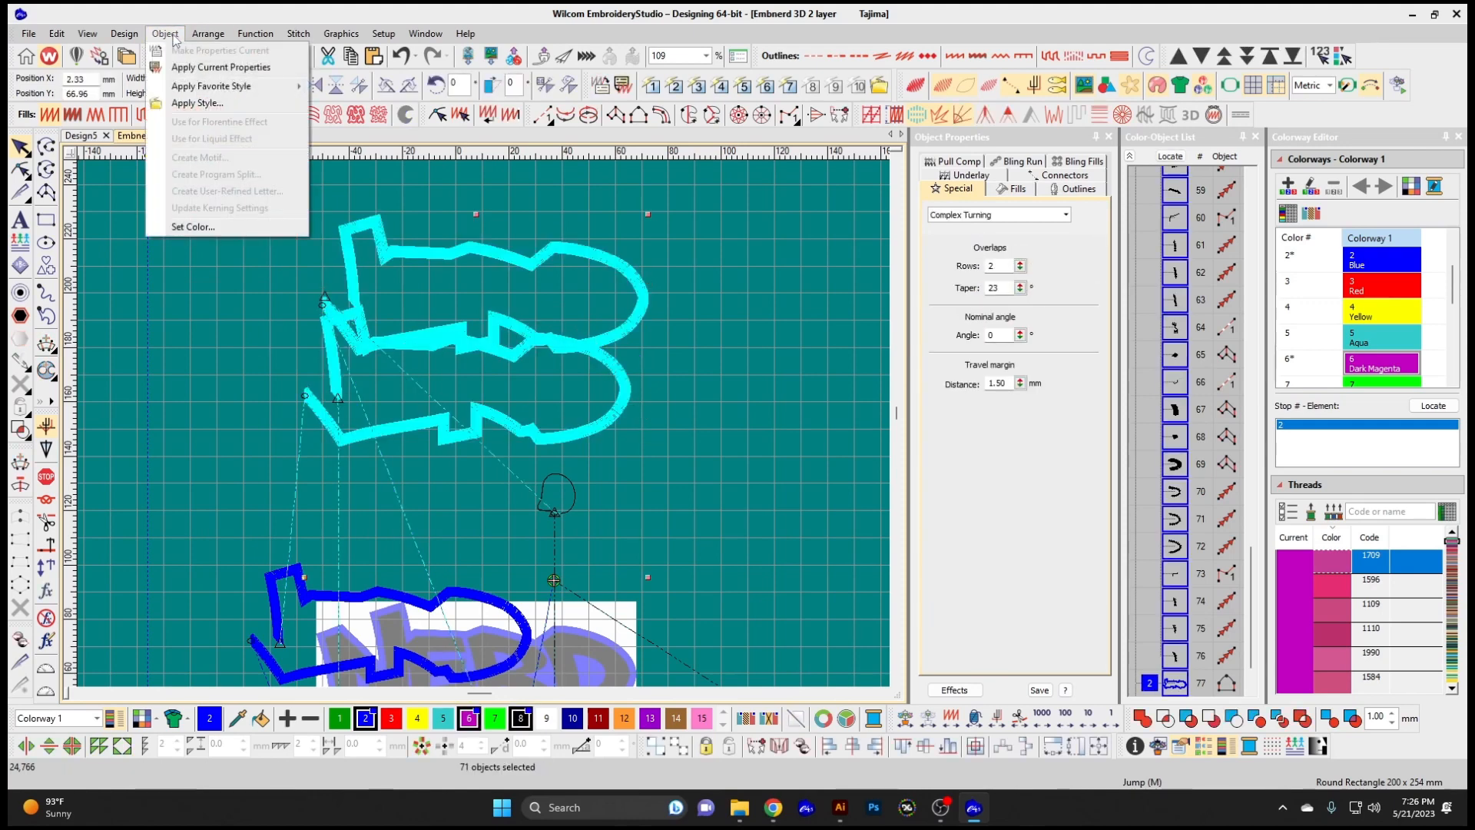
mouse_move(208, 34)
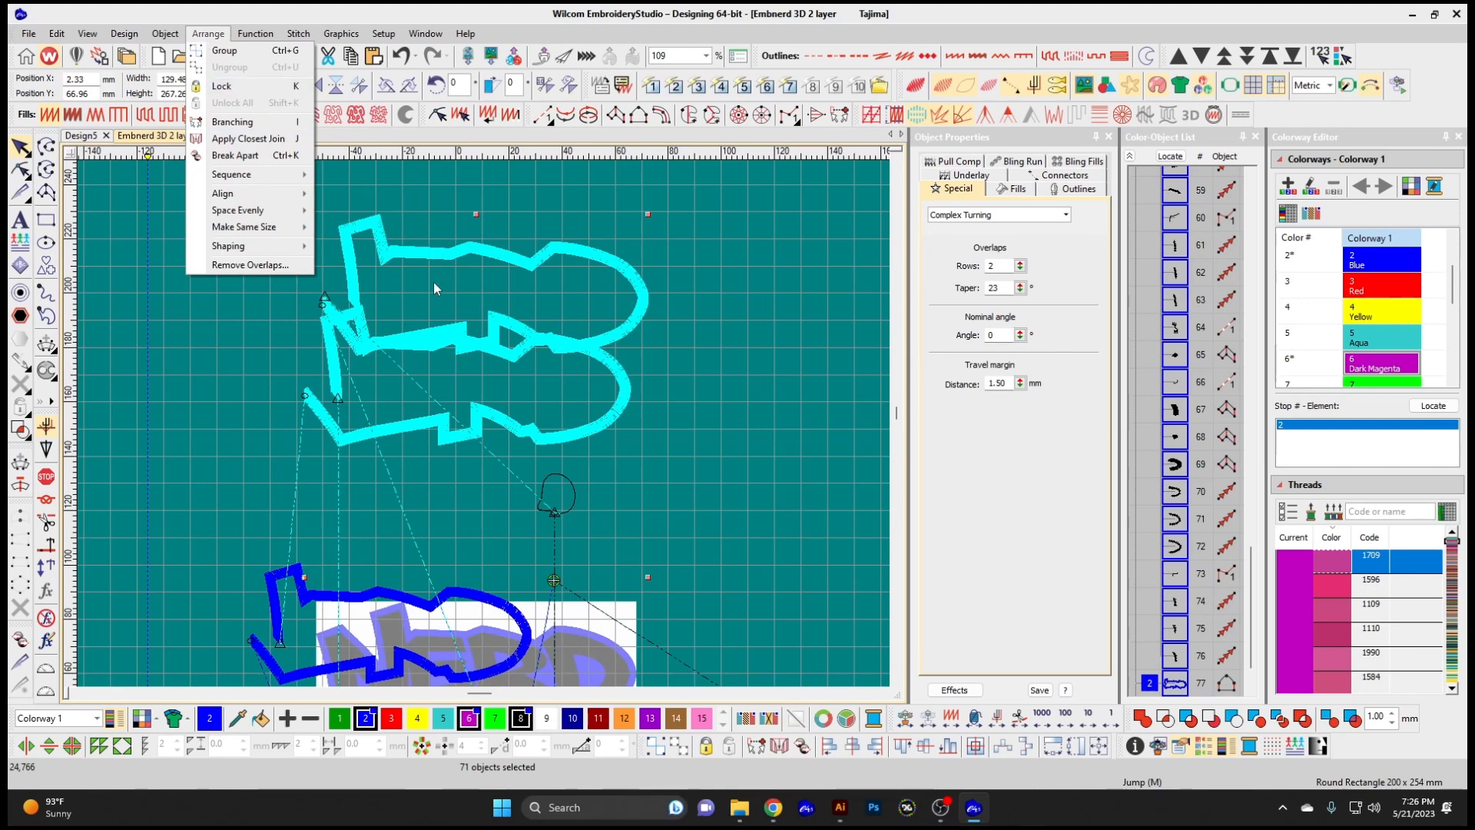
left_click(233, 123)
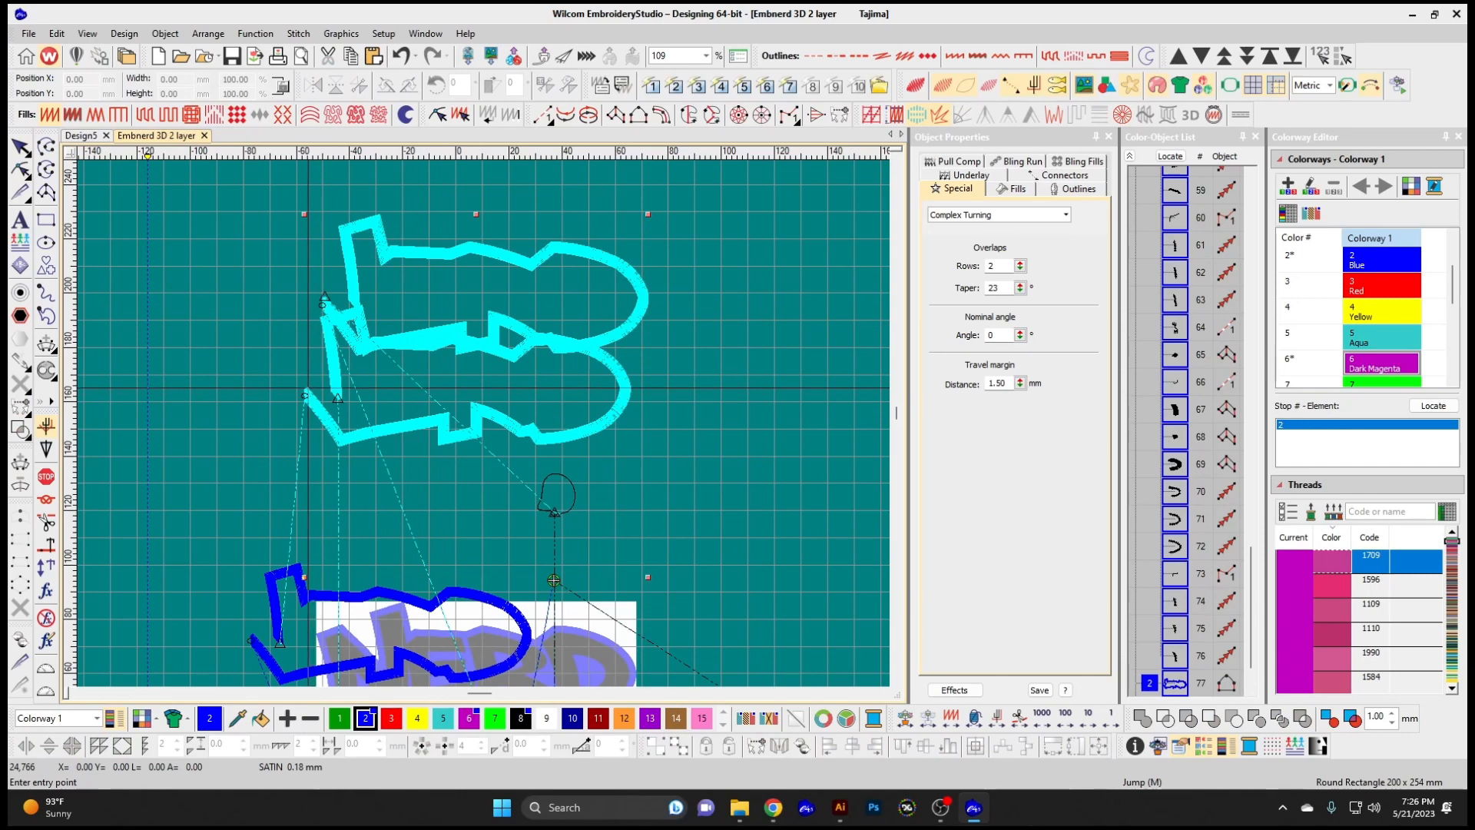
left_click(307, 386)
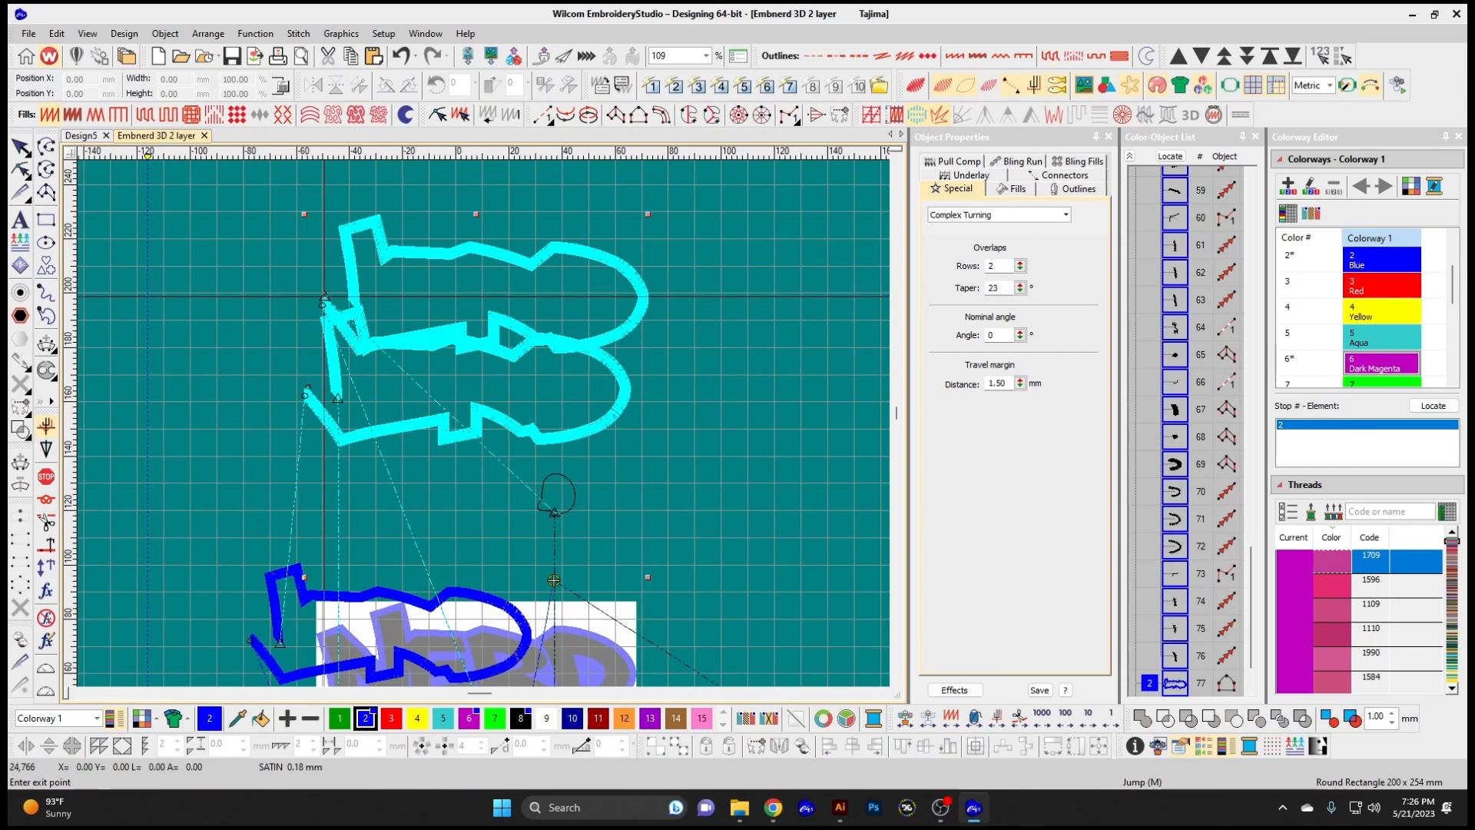
left_click(329, 295)
left_click(381, 343)
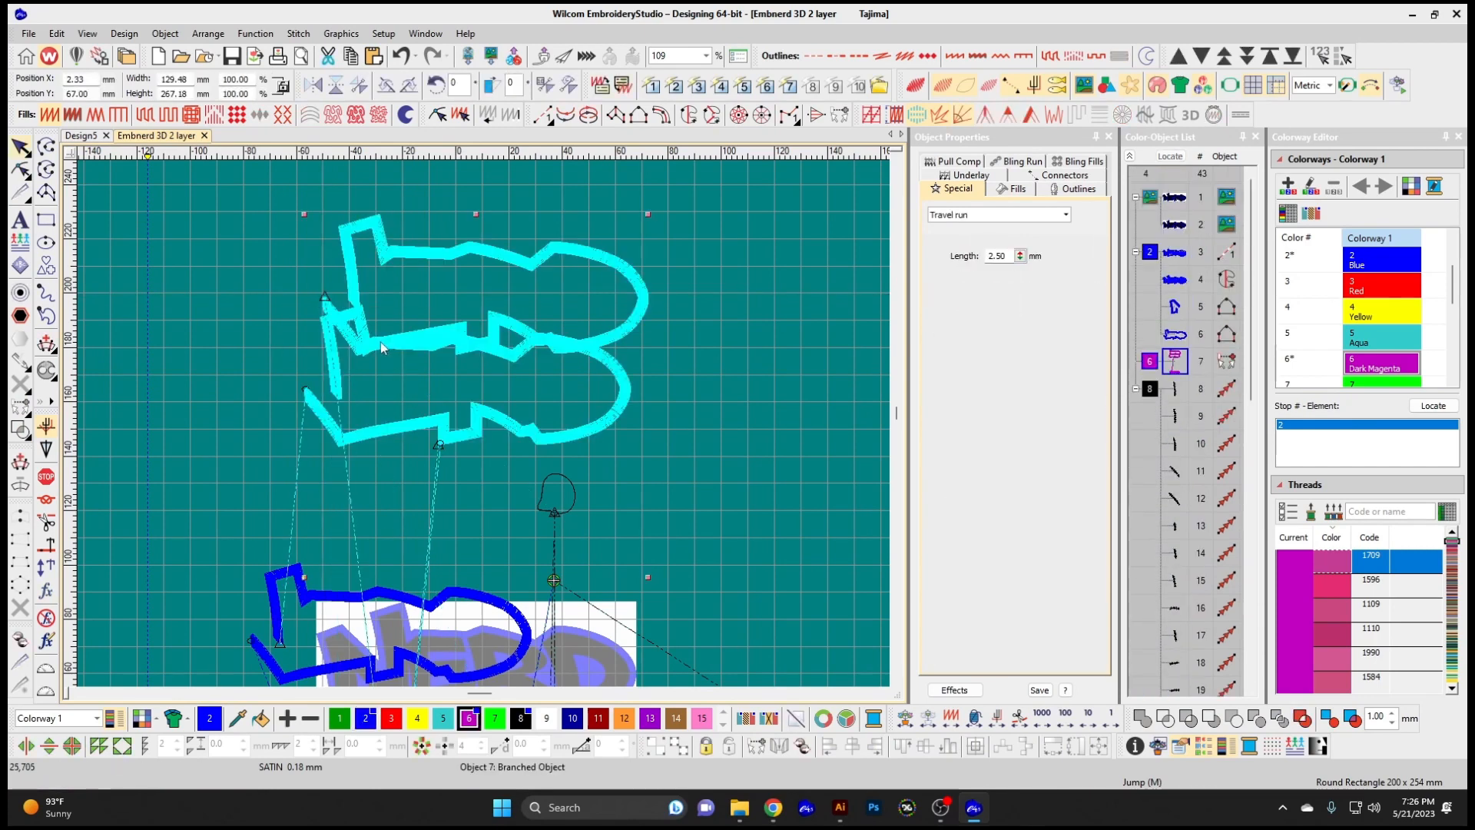
Check the branched outline object and undo the branching
left_click(315, 301)
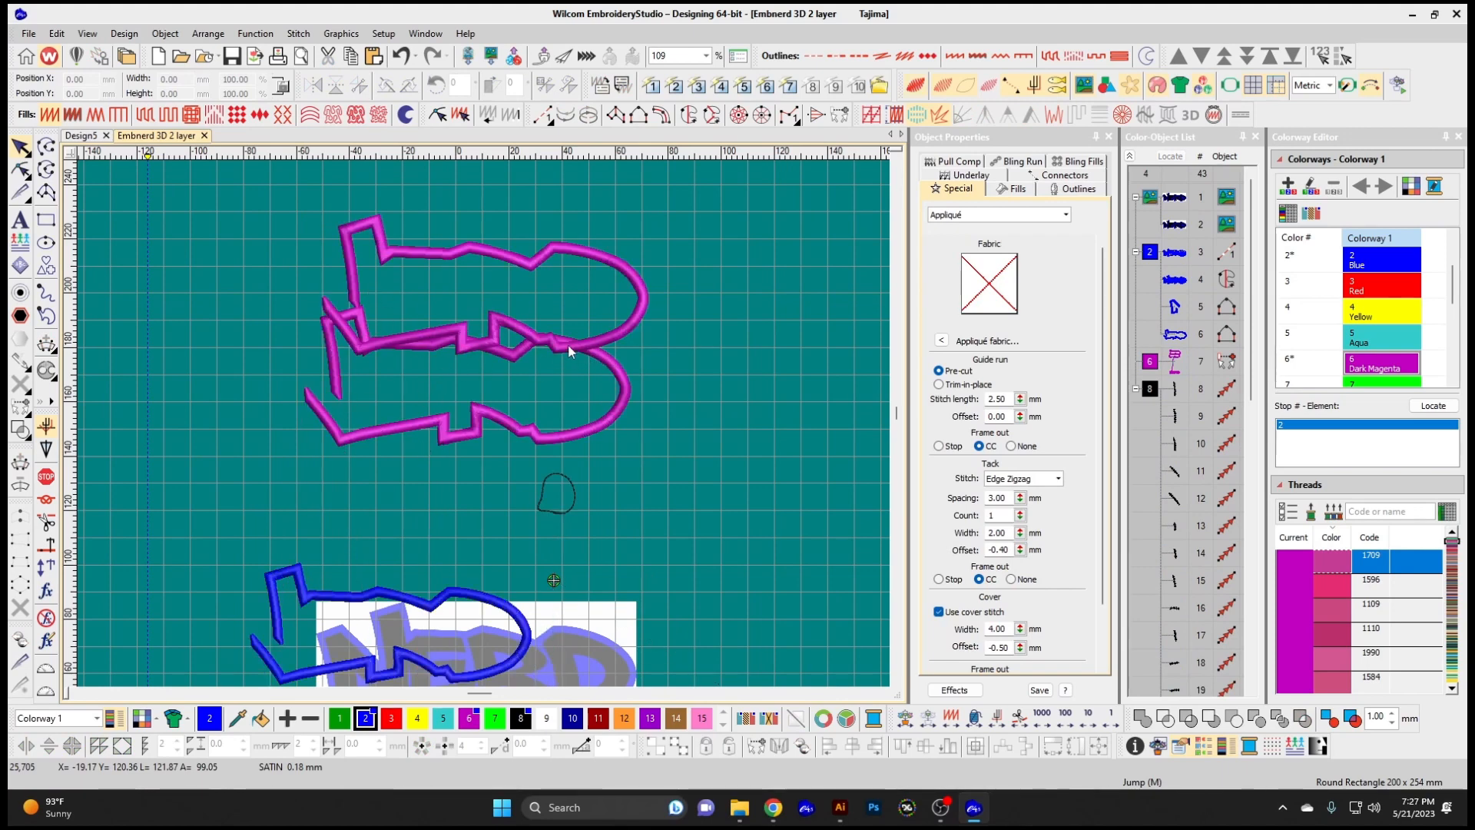
left_click(437, 251)
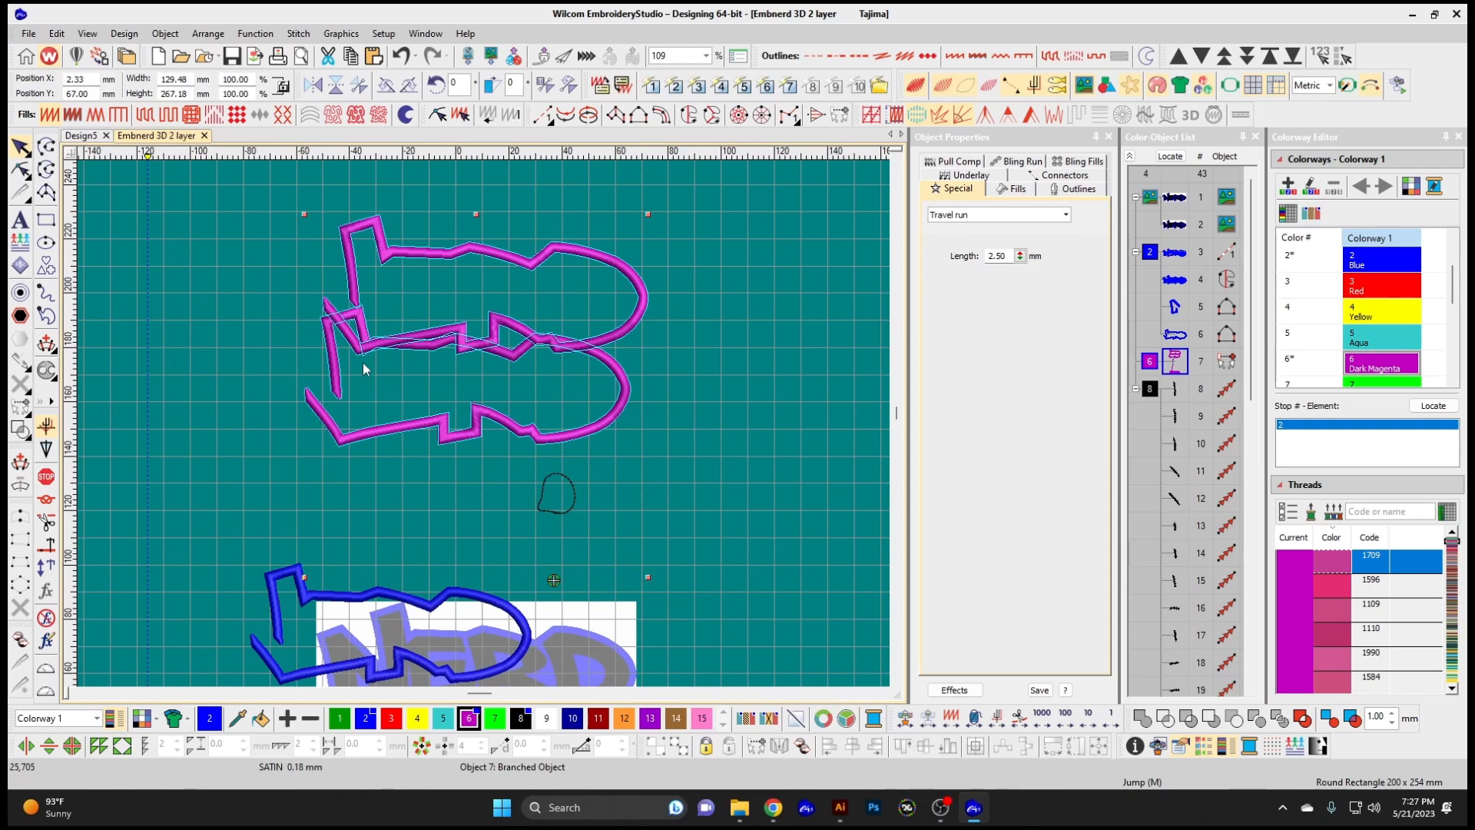
key("ctrl+z")
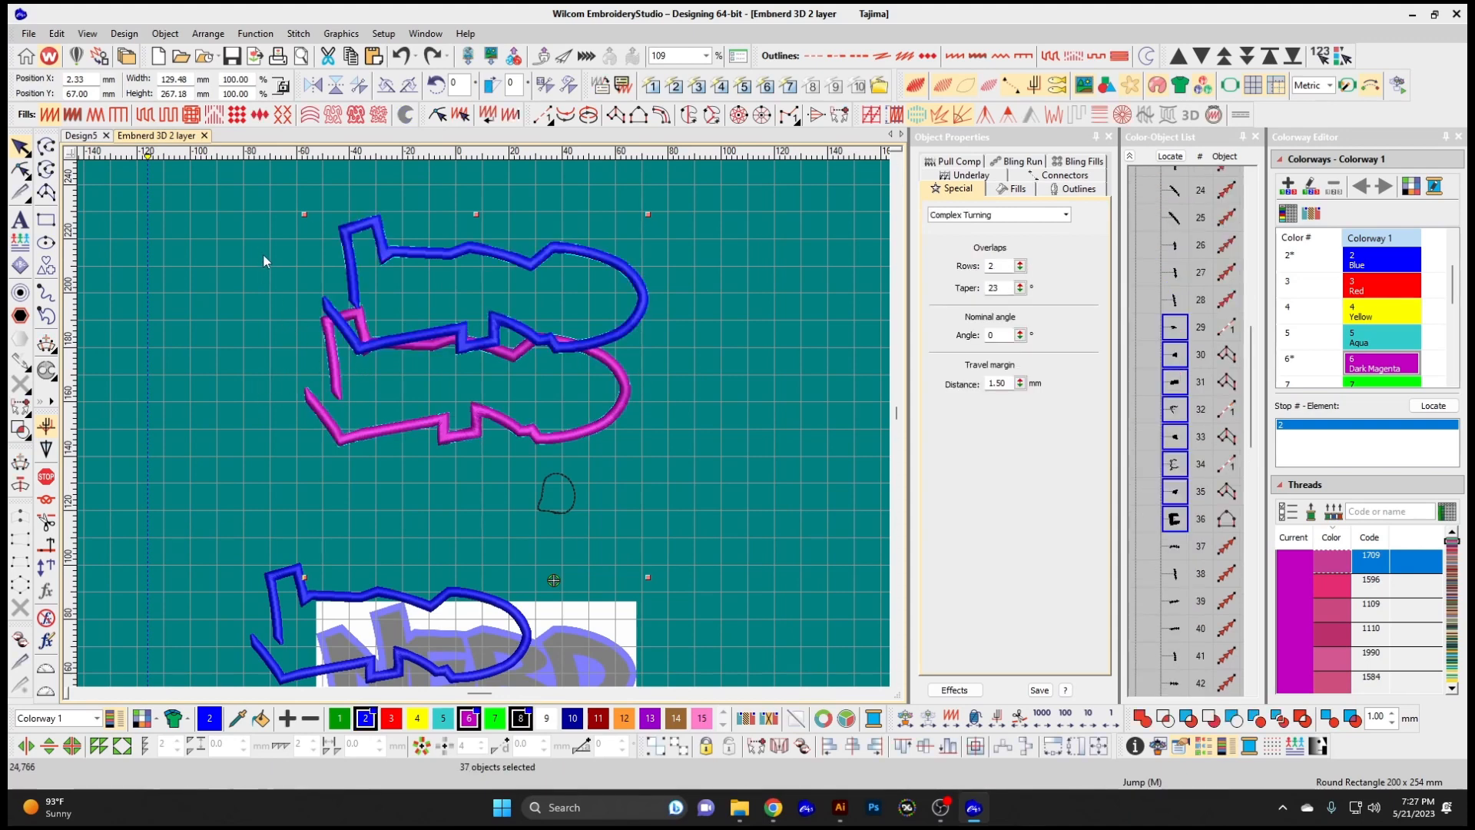
Recolor the upper blue outline with color 6, Dark Magenta, and select both magenta outlines together
left_click(164, 34)
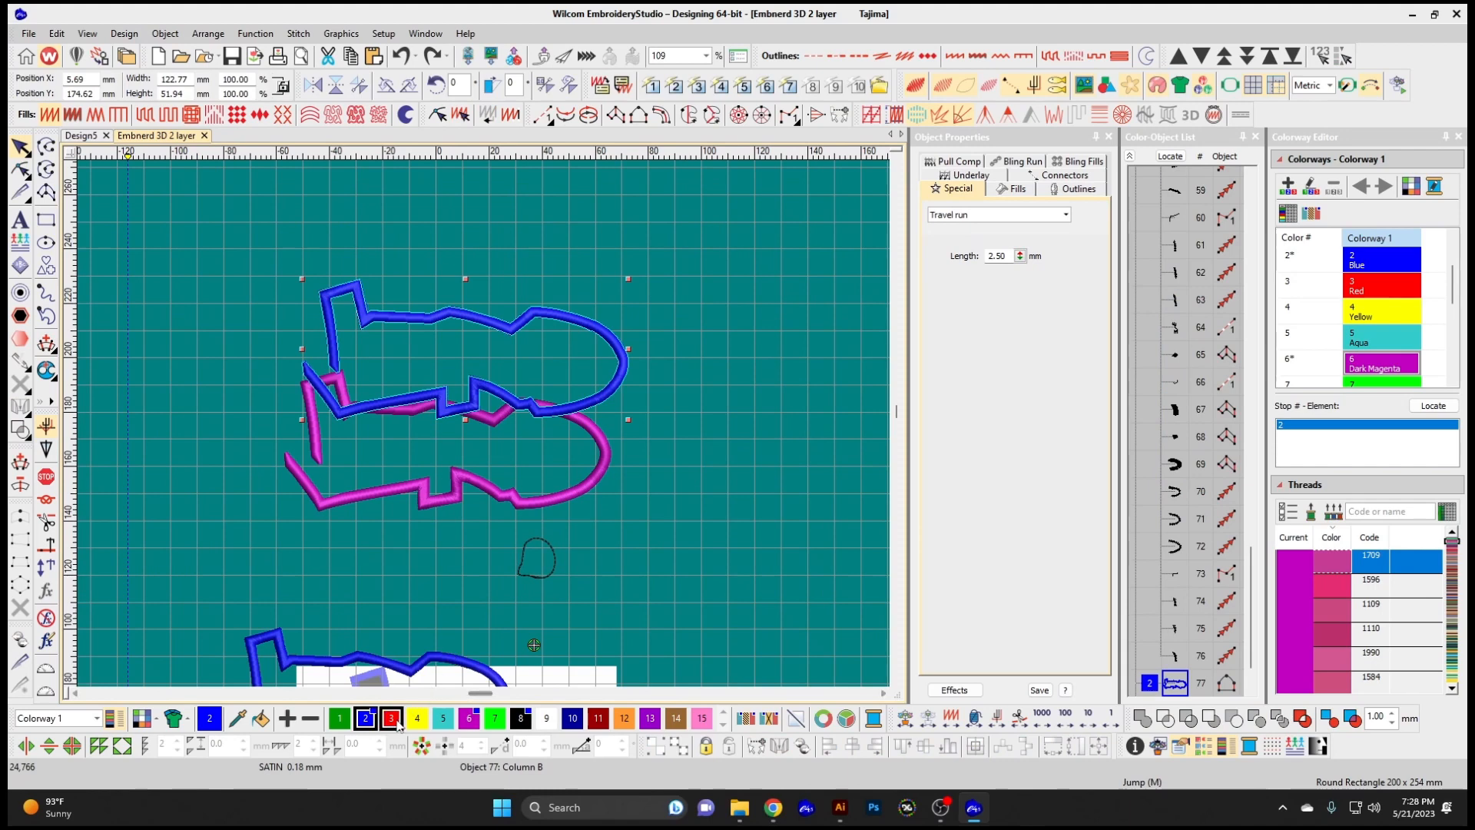
left_click(469, 719)
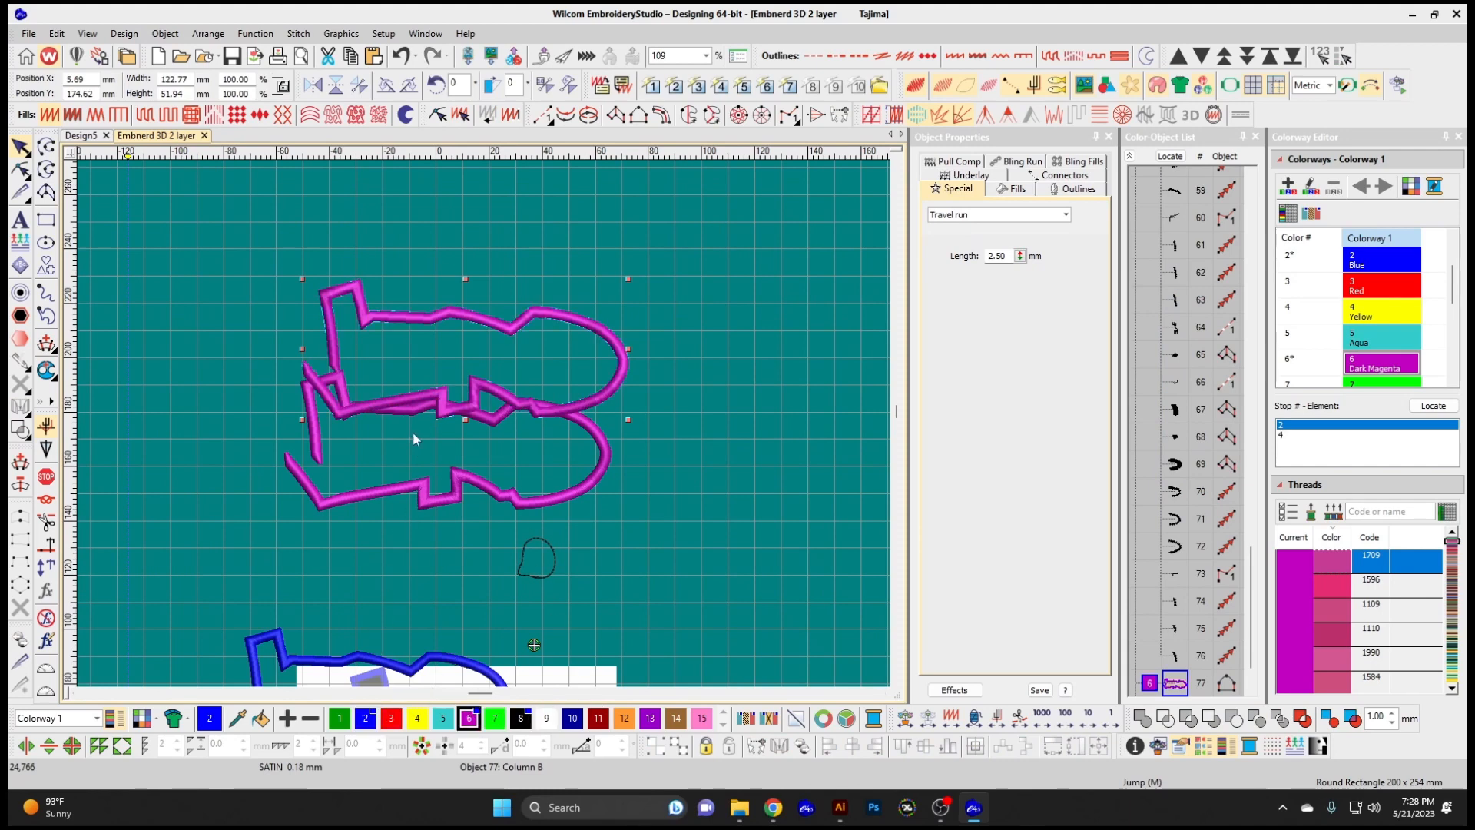
left_click_drag(247, 232, 661, 508)
left_click(207, 33)
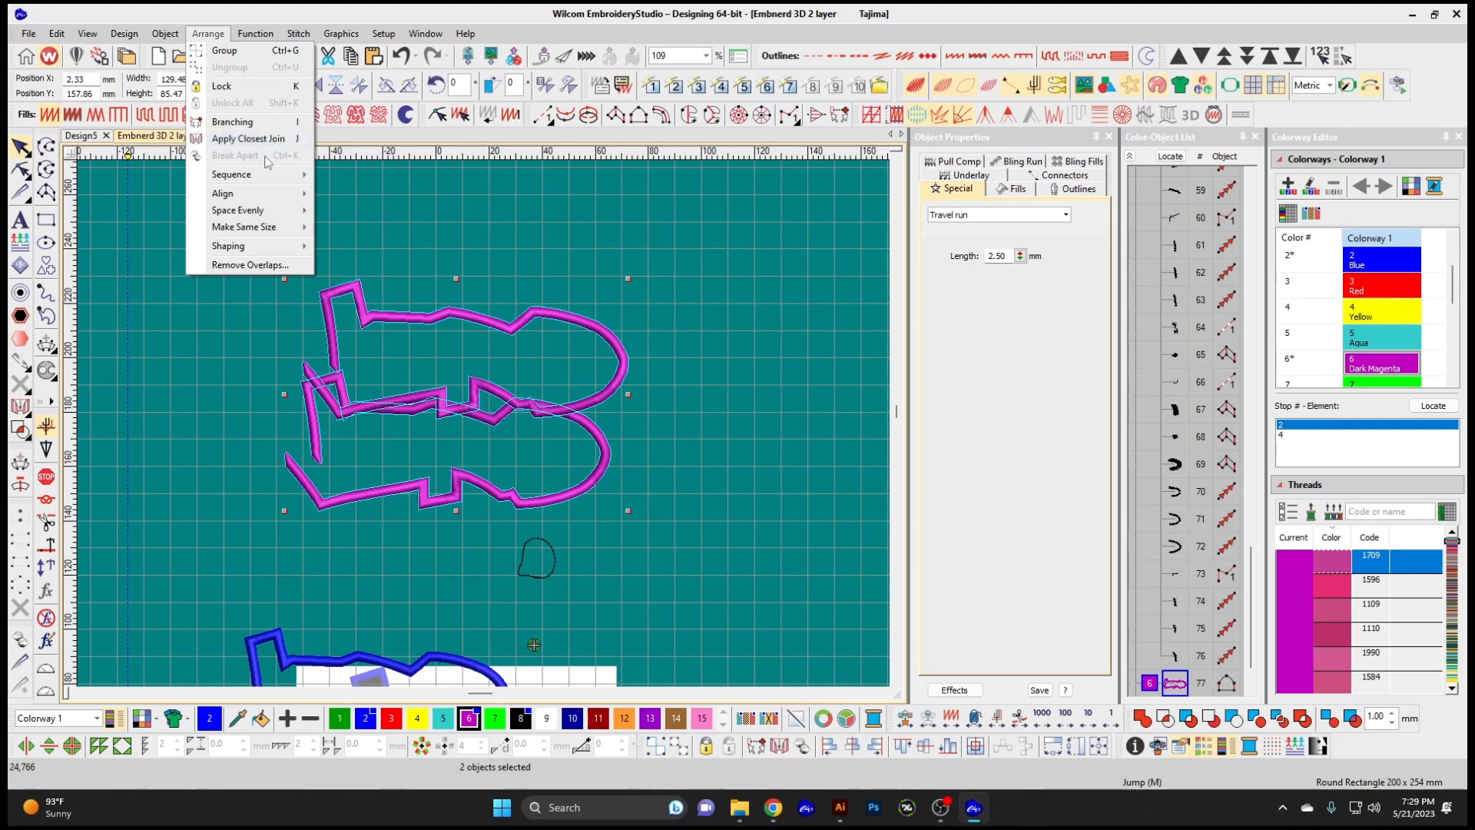
left_click(382, 285)
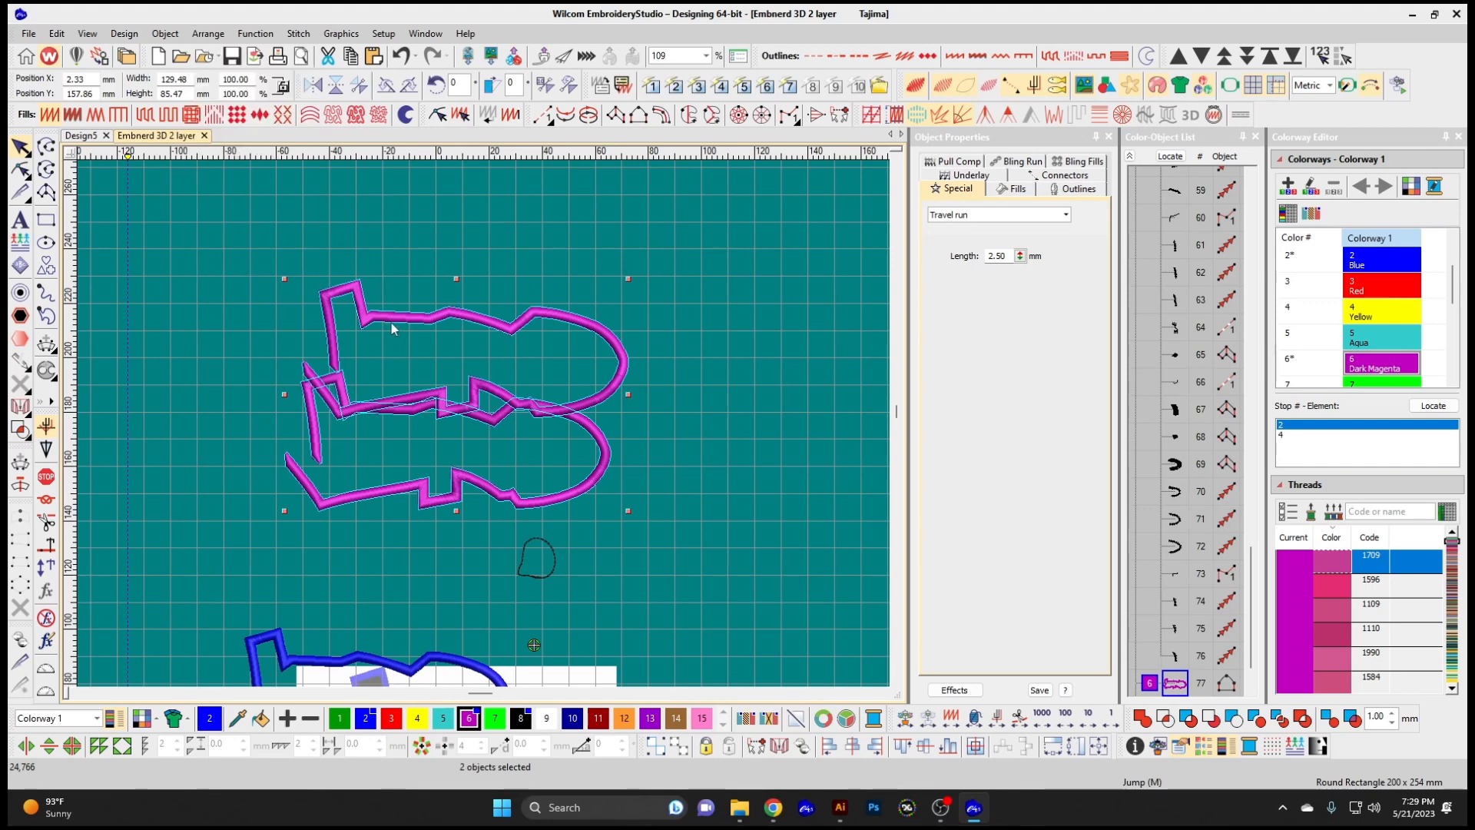
Examine the entry and exit points of the lower and upper magenta outlines with the Reshape tool
left_click(375, 403)
key("h")
scroll(363, 444, "up", 1)
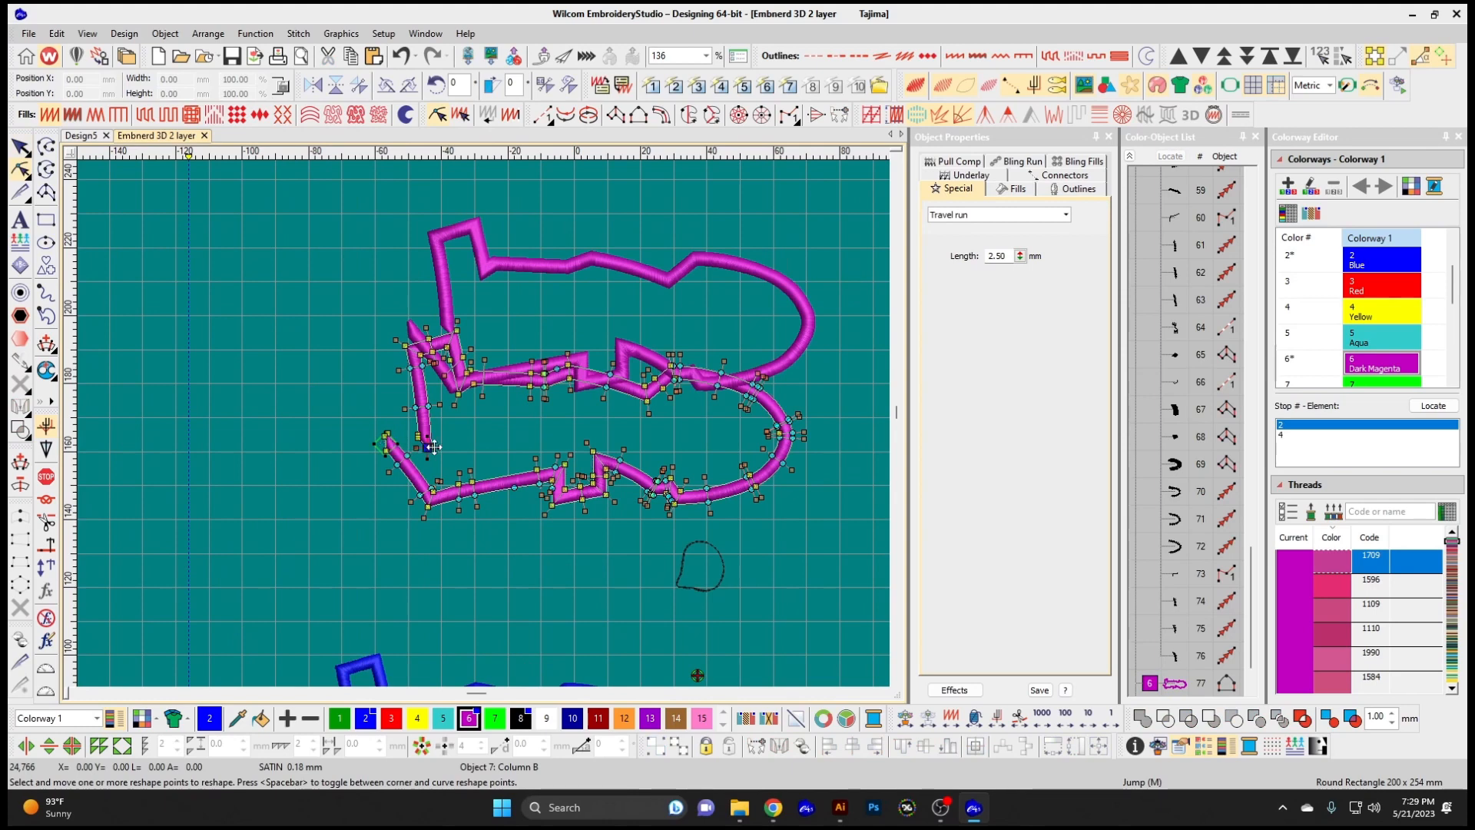
scroll(485, 430, "up", 1)
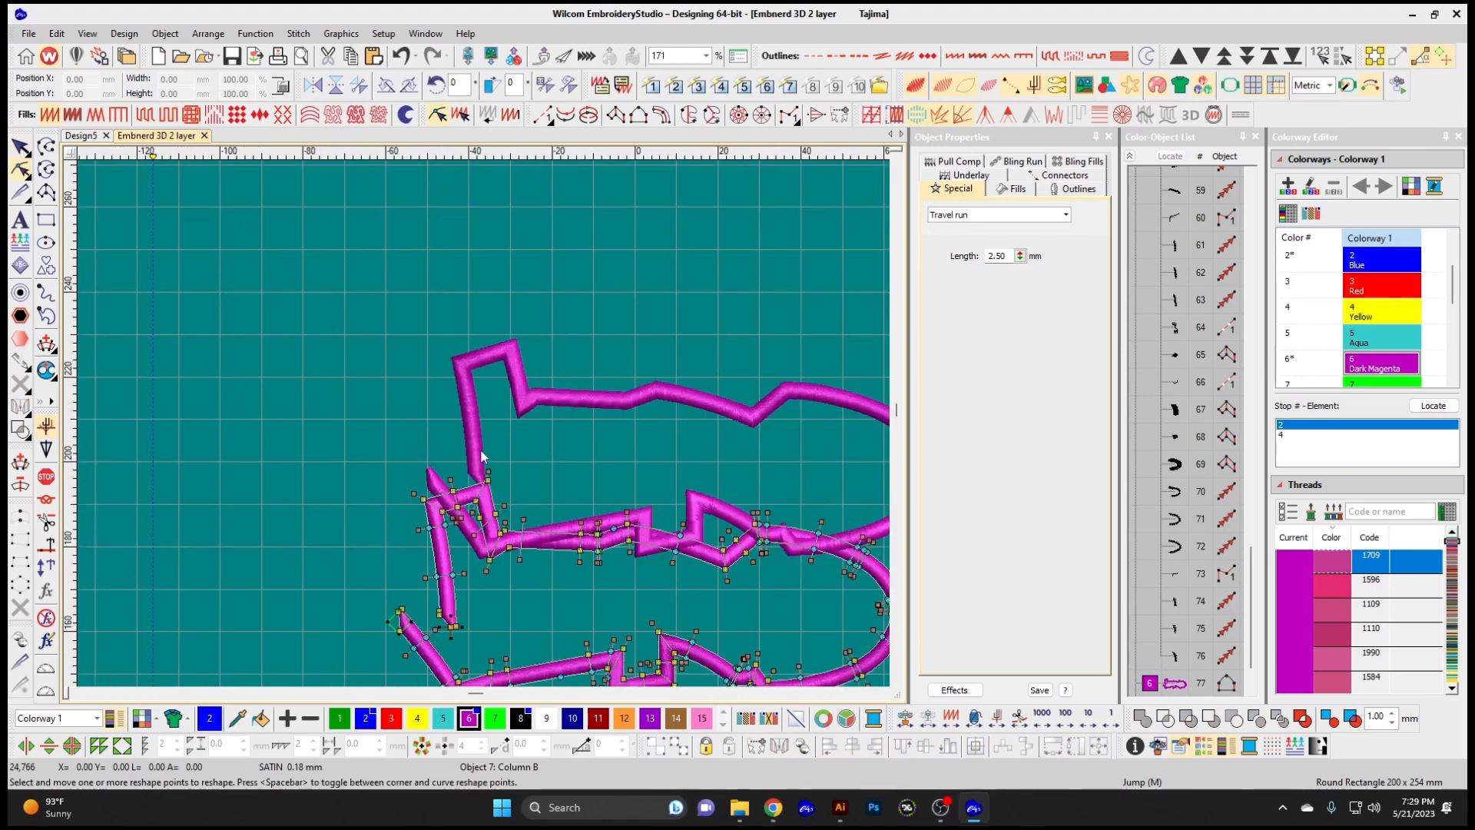
left_click(484, 458)
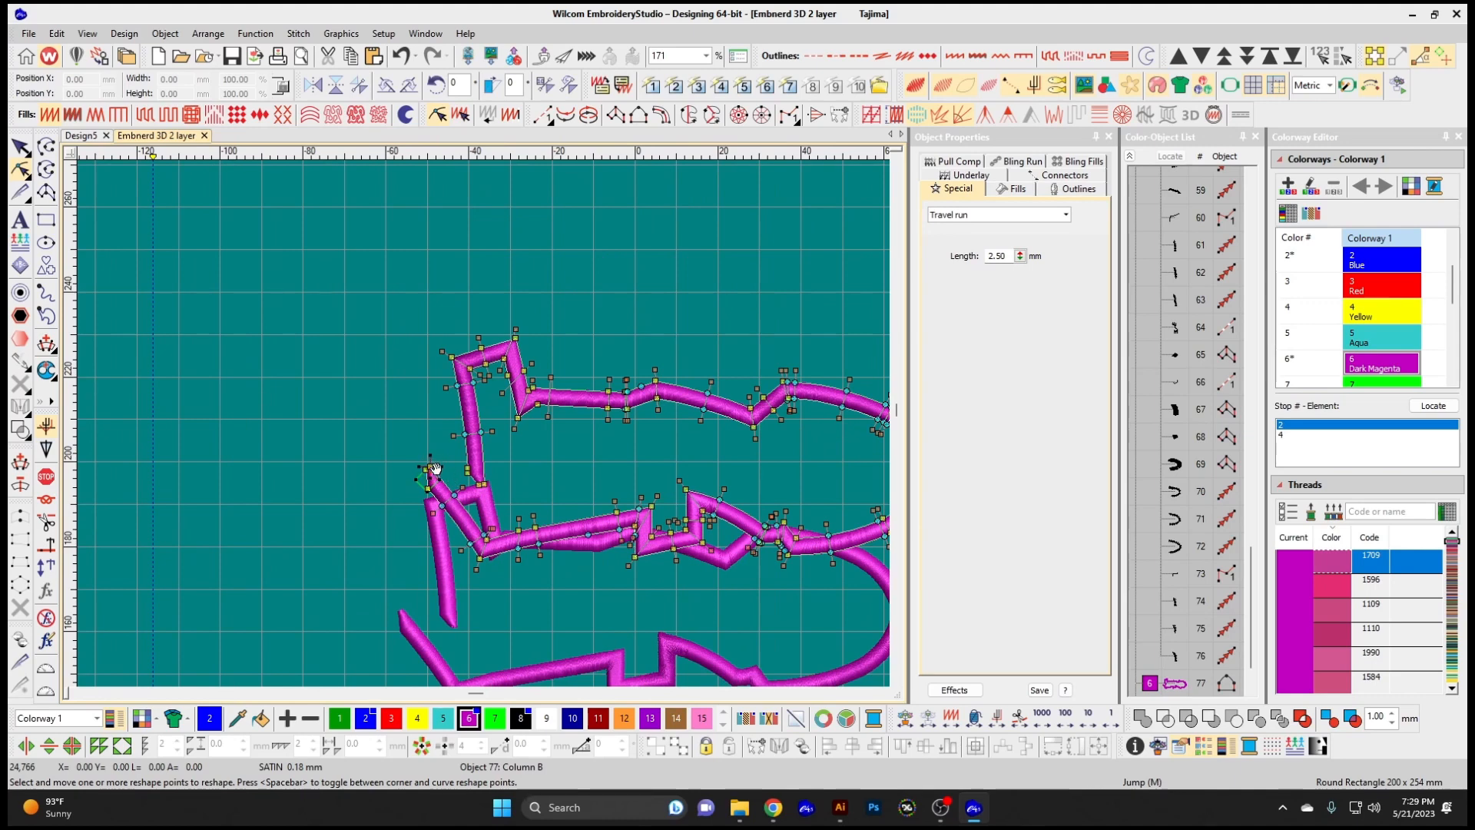
Select both magenta outlines and try to apply Closest Join without resequencing them
scroll(587, 510, "down", 1)
left_click(28, 147)
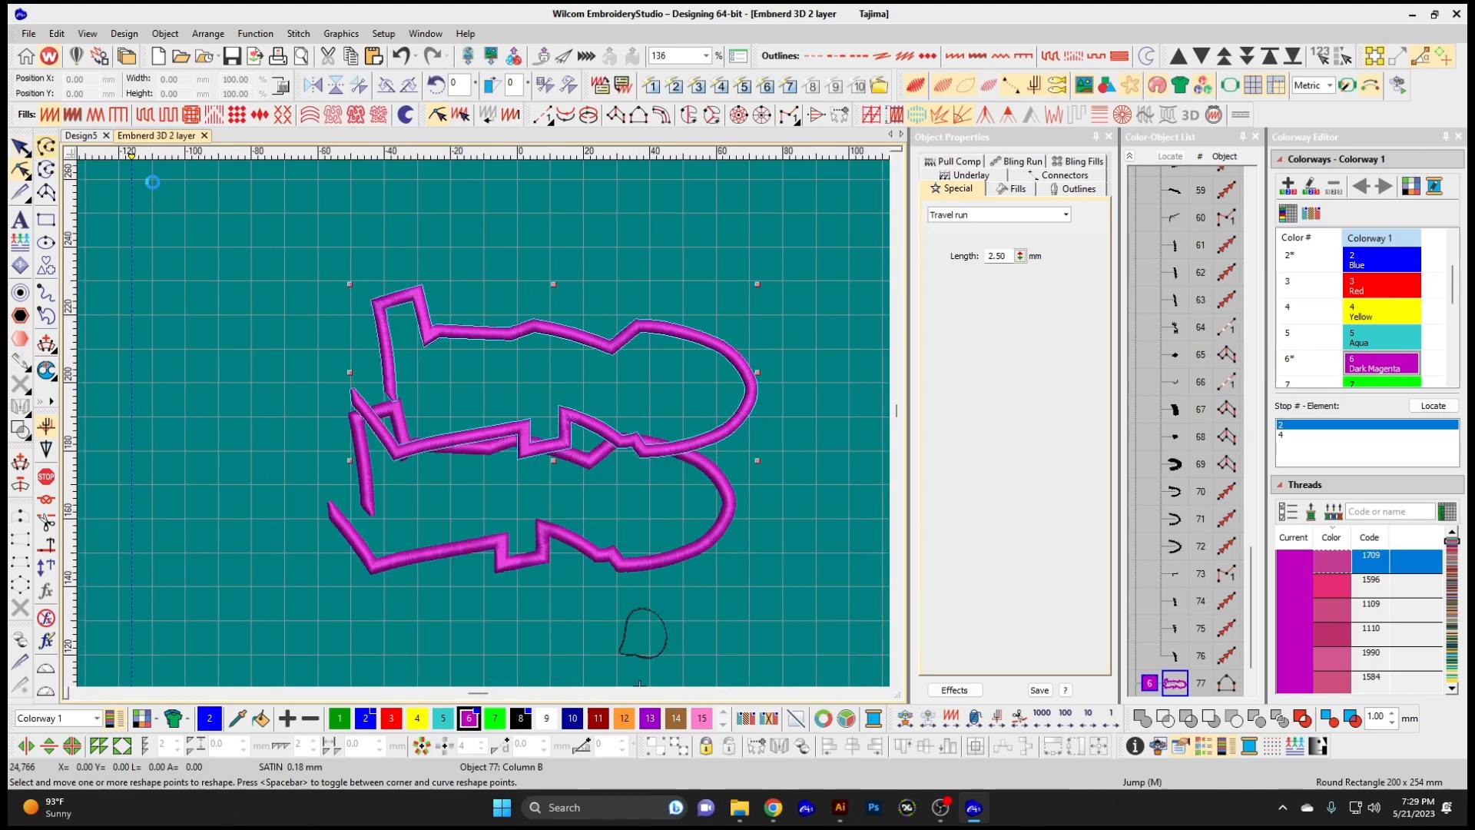
left_click(301, 277)
left_click_drag(301, 282, 786, 591)
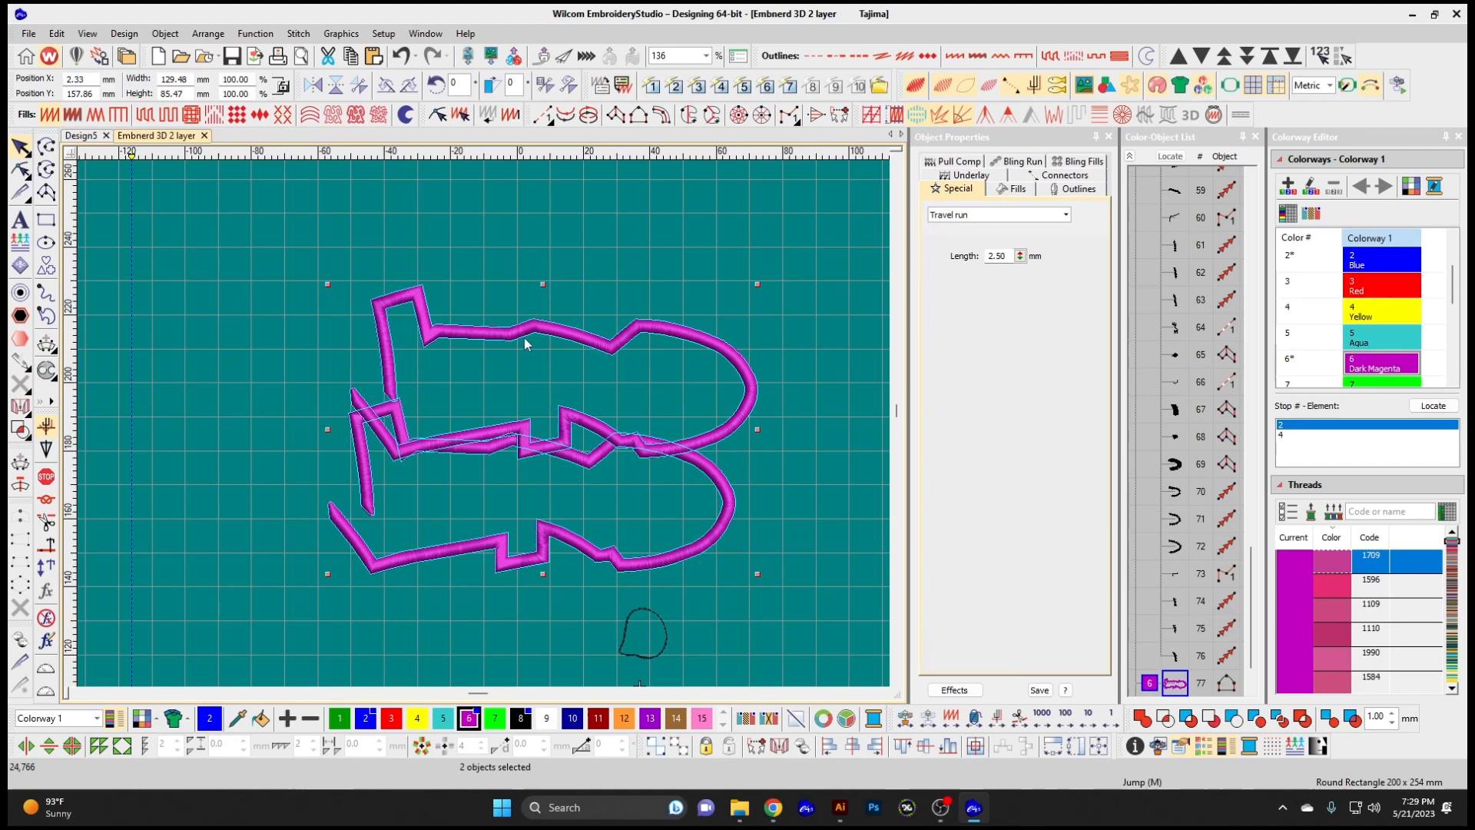
left_click(165, 34)
left_click(208, 34)
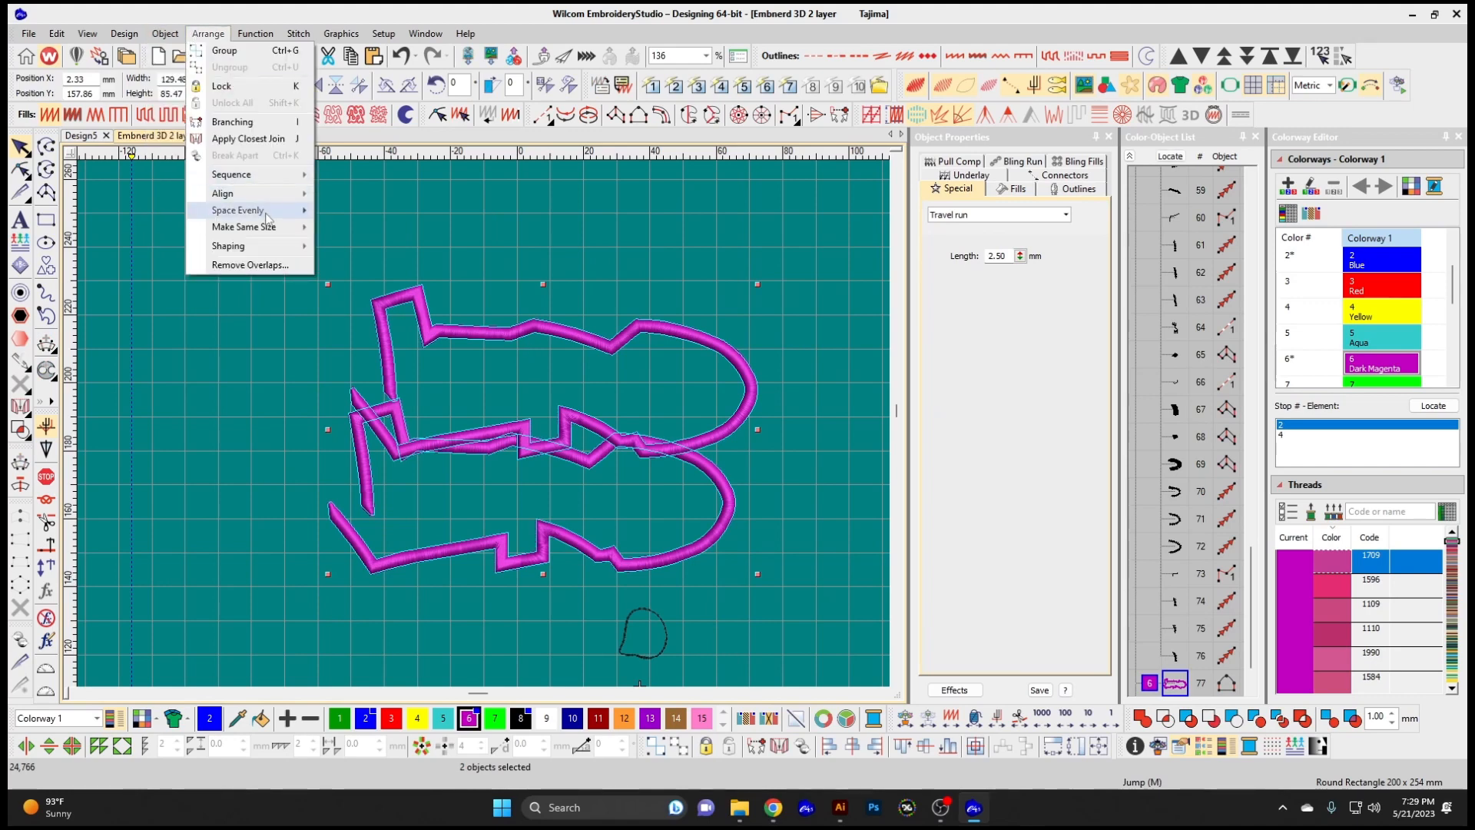
left_click(248, 138)
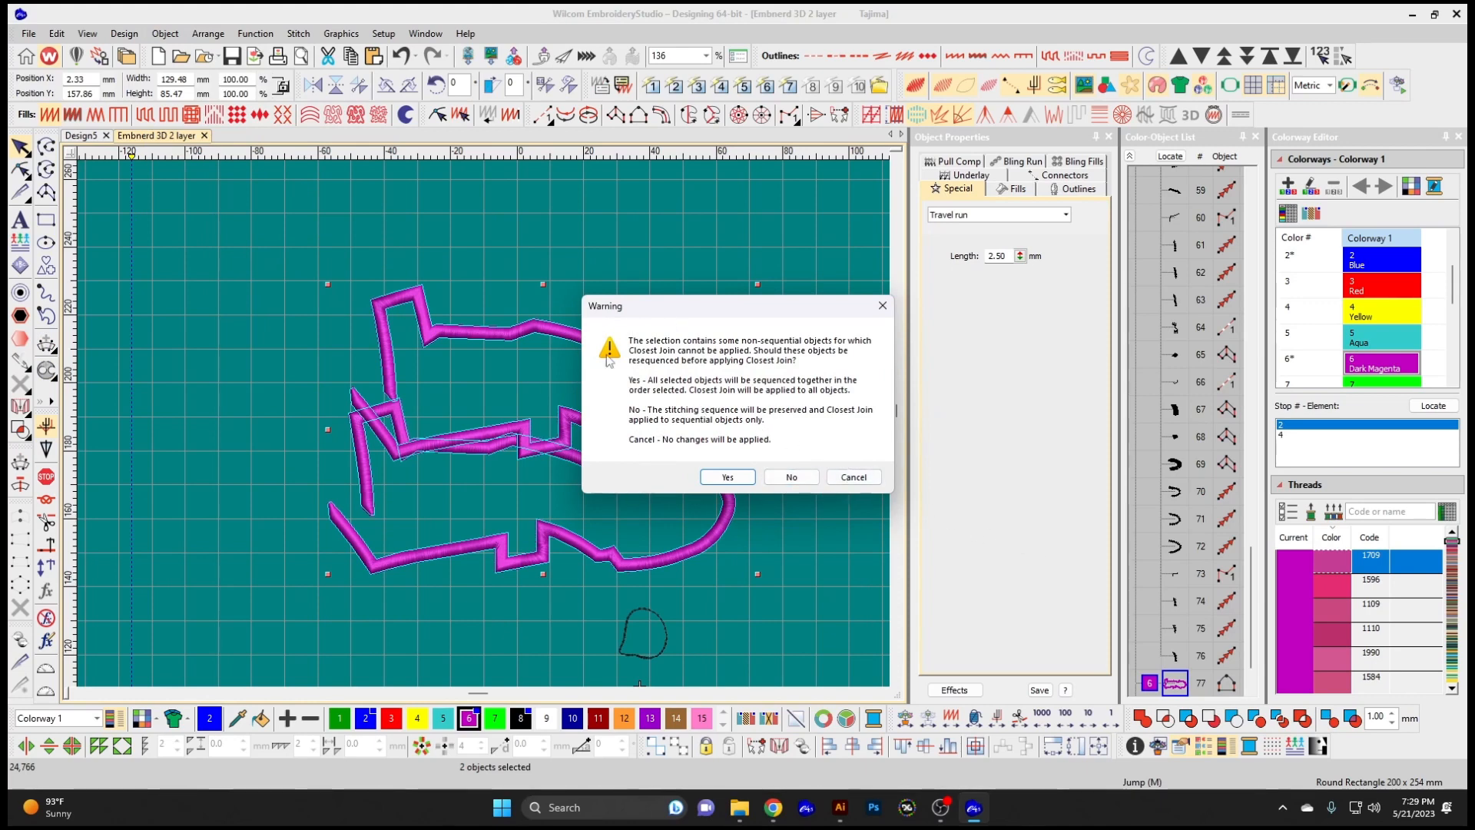
left_click(854, 477)
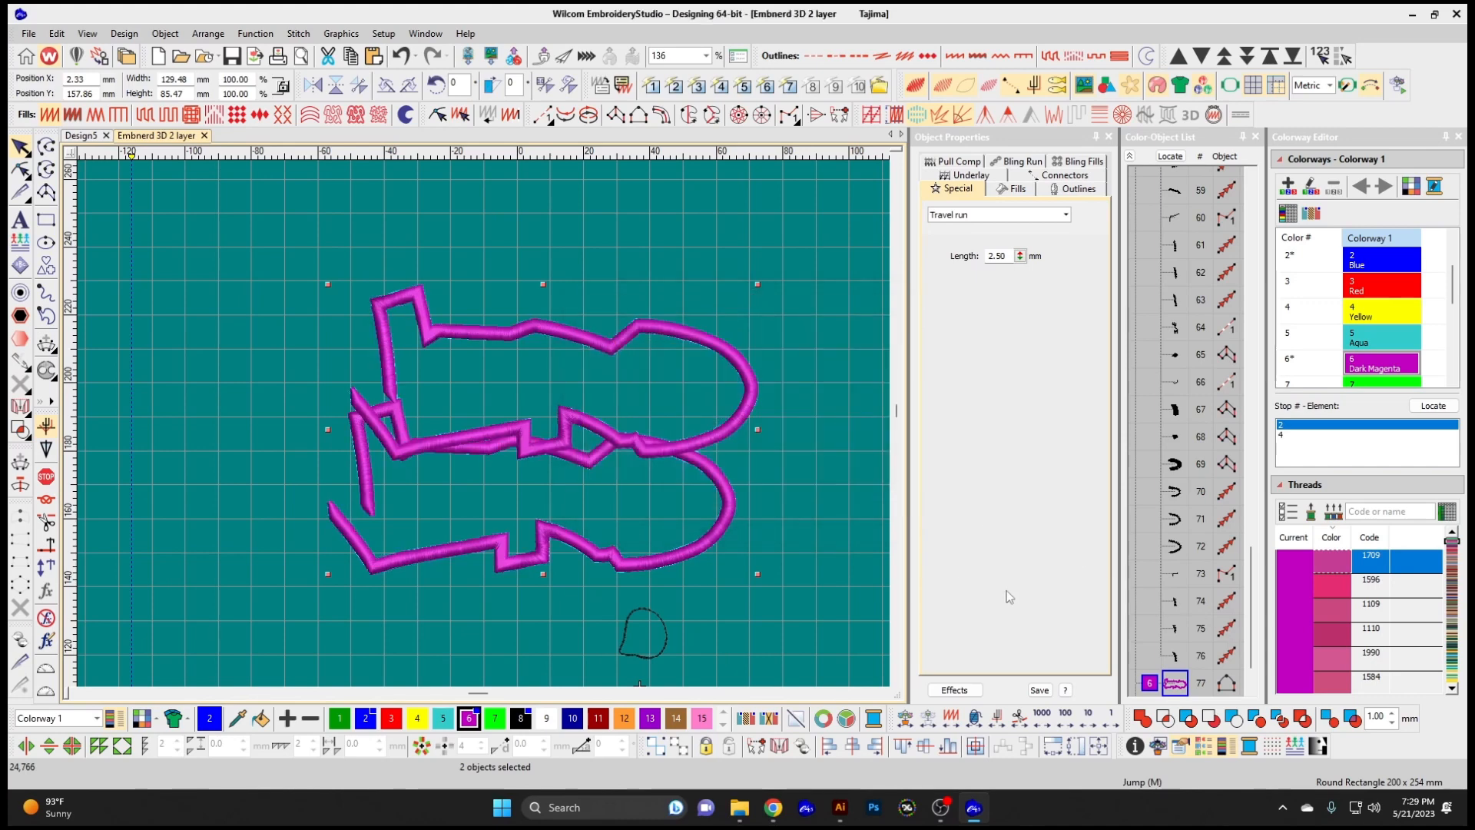
Select the lower and then the upper magenta outline and resequence them together in the order selected
left_click(711, 445)
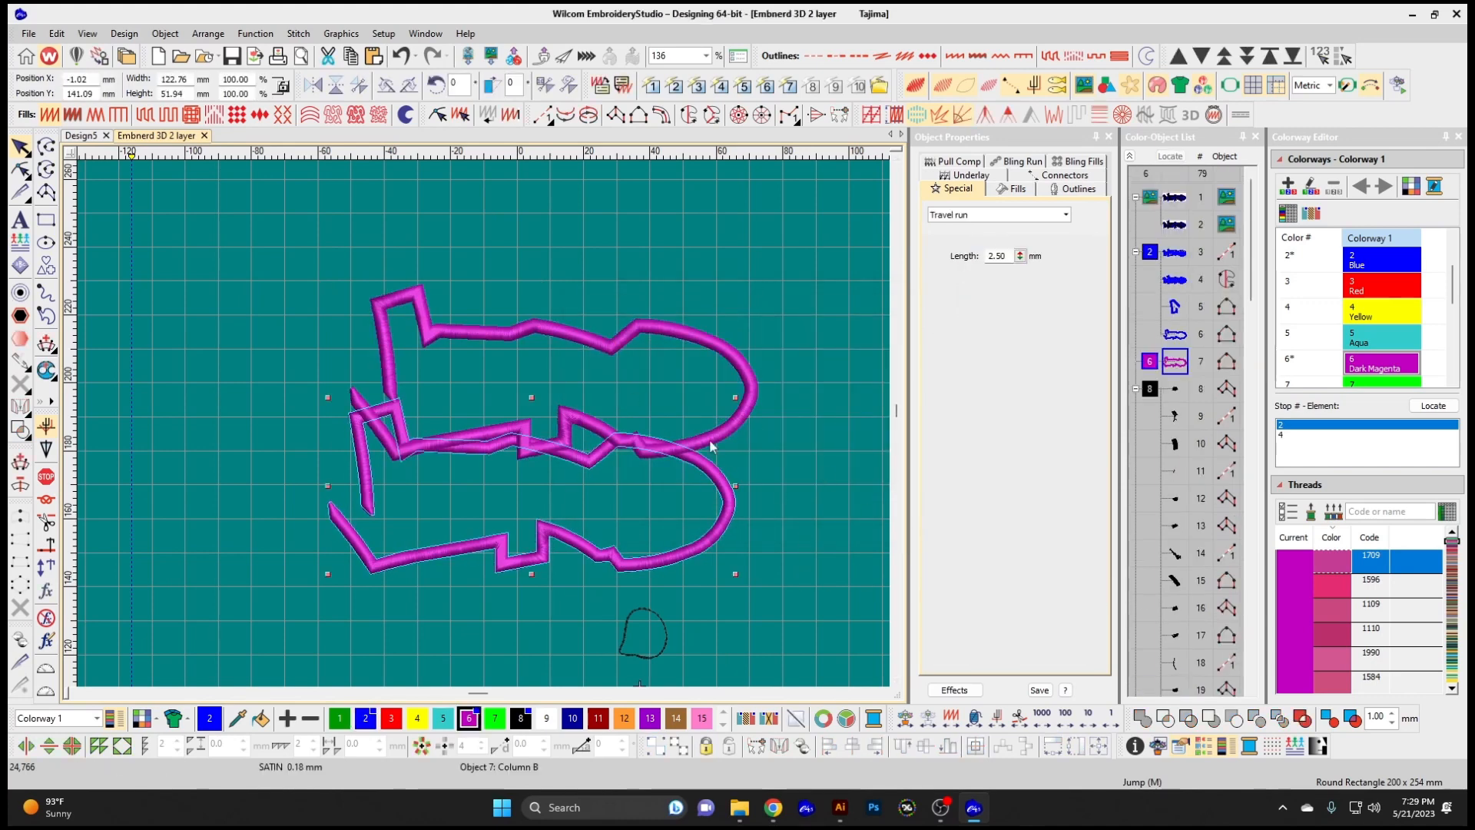
left_click(739, 428, "ctrl")
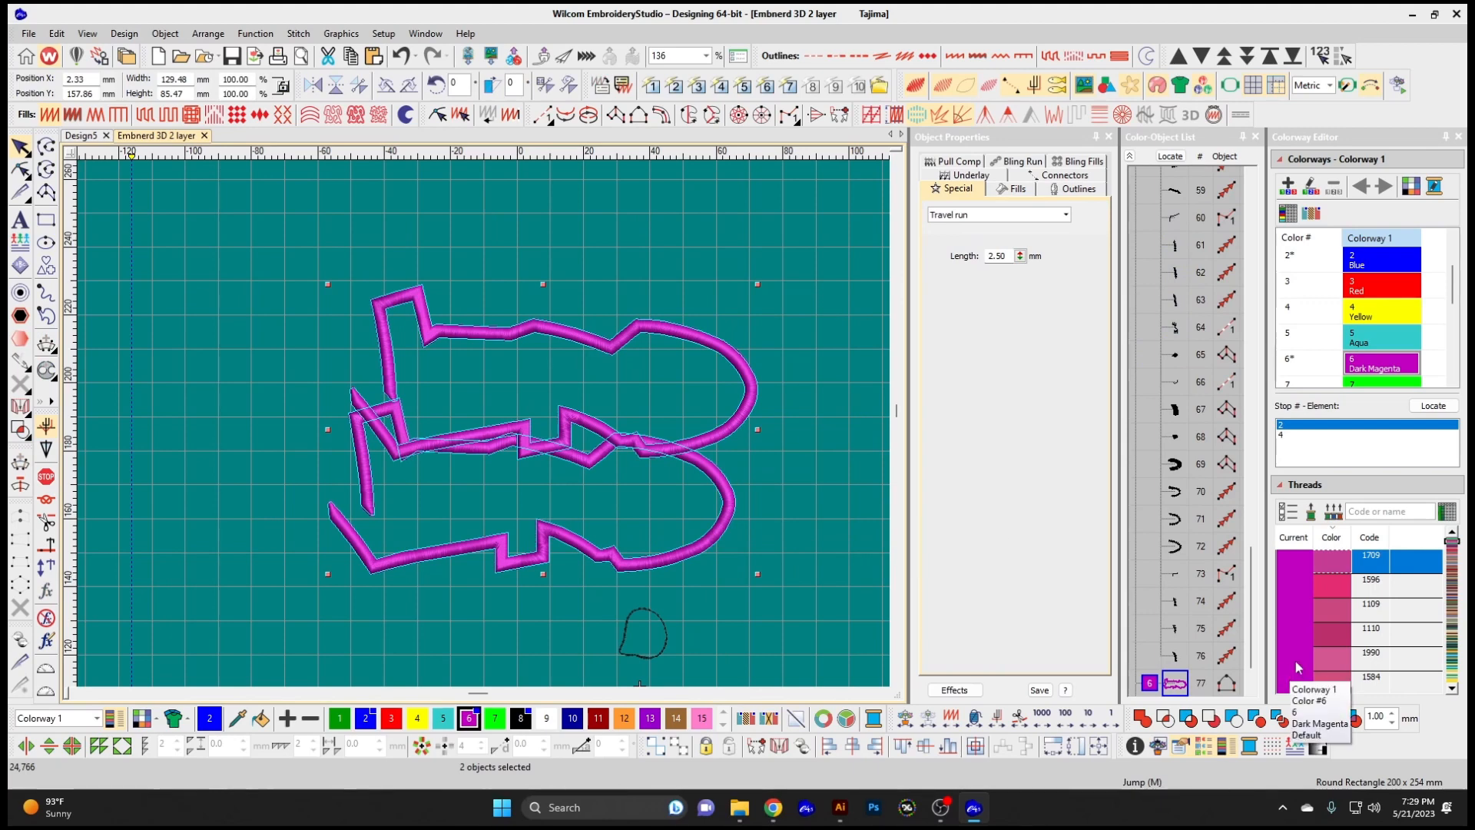
left_click(1320, 55)
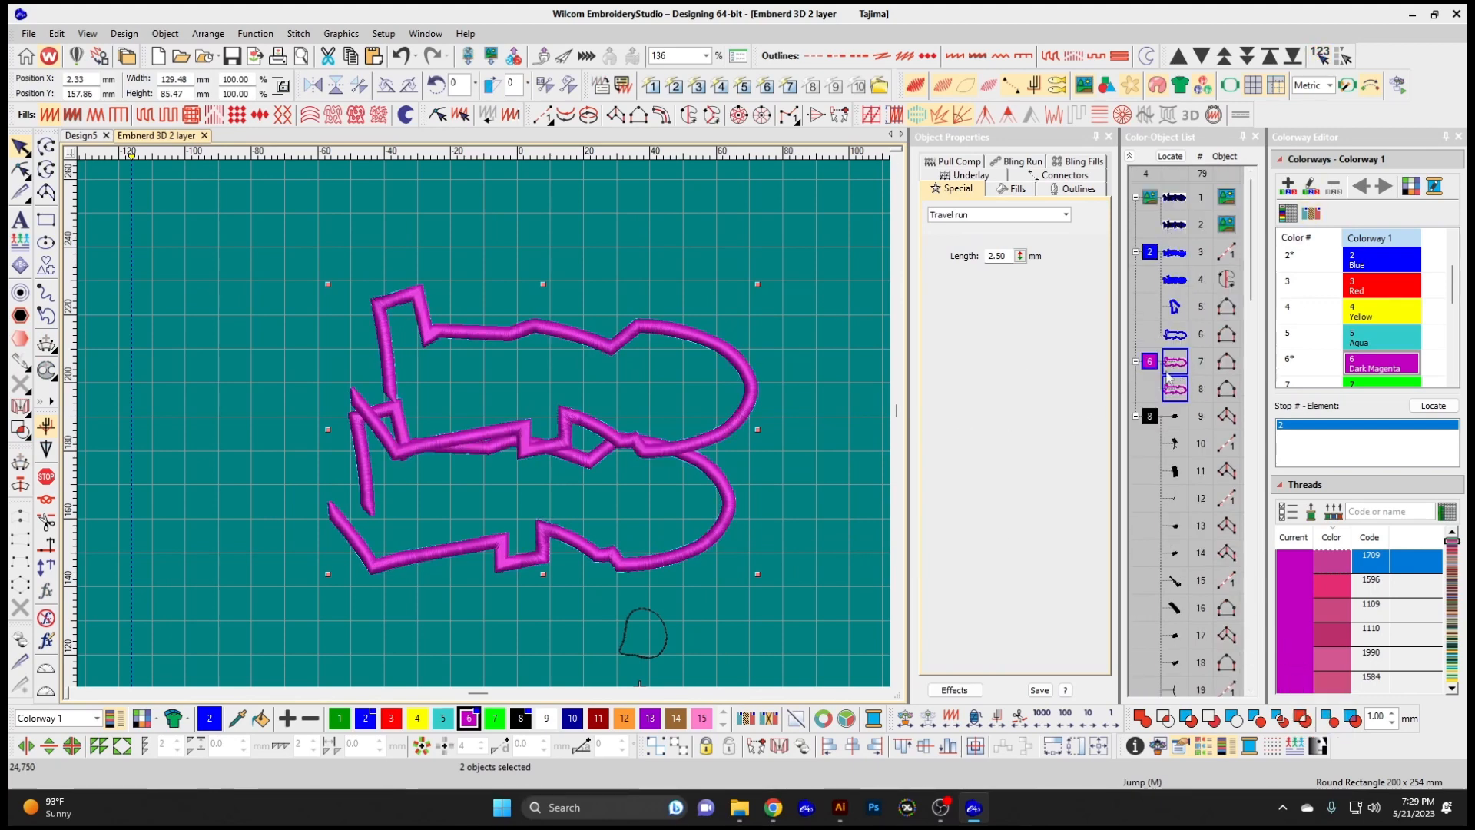
Reselect both magenta outlines and apply Closest Join to them
left_click(832, 338)
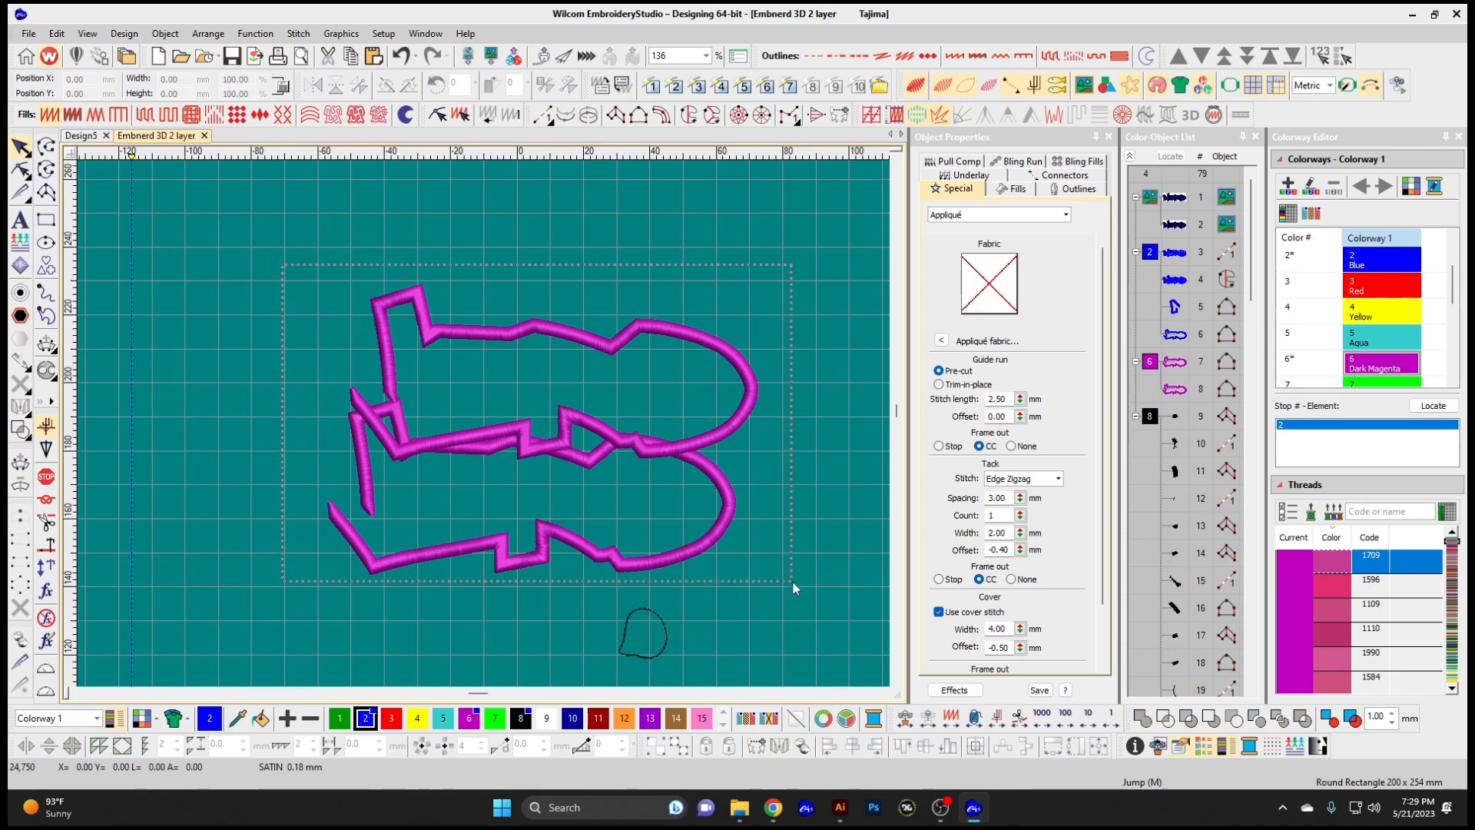
left_click_drag(793, 582, 781, 567)
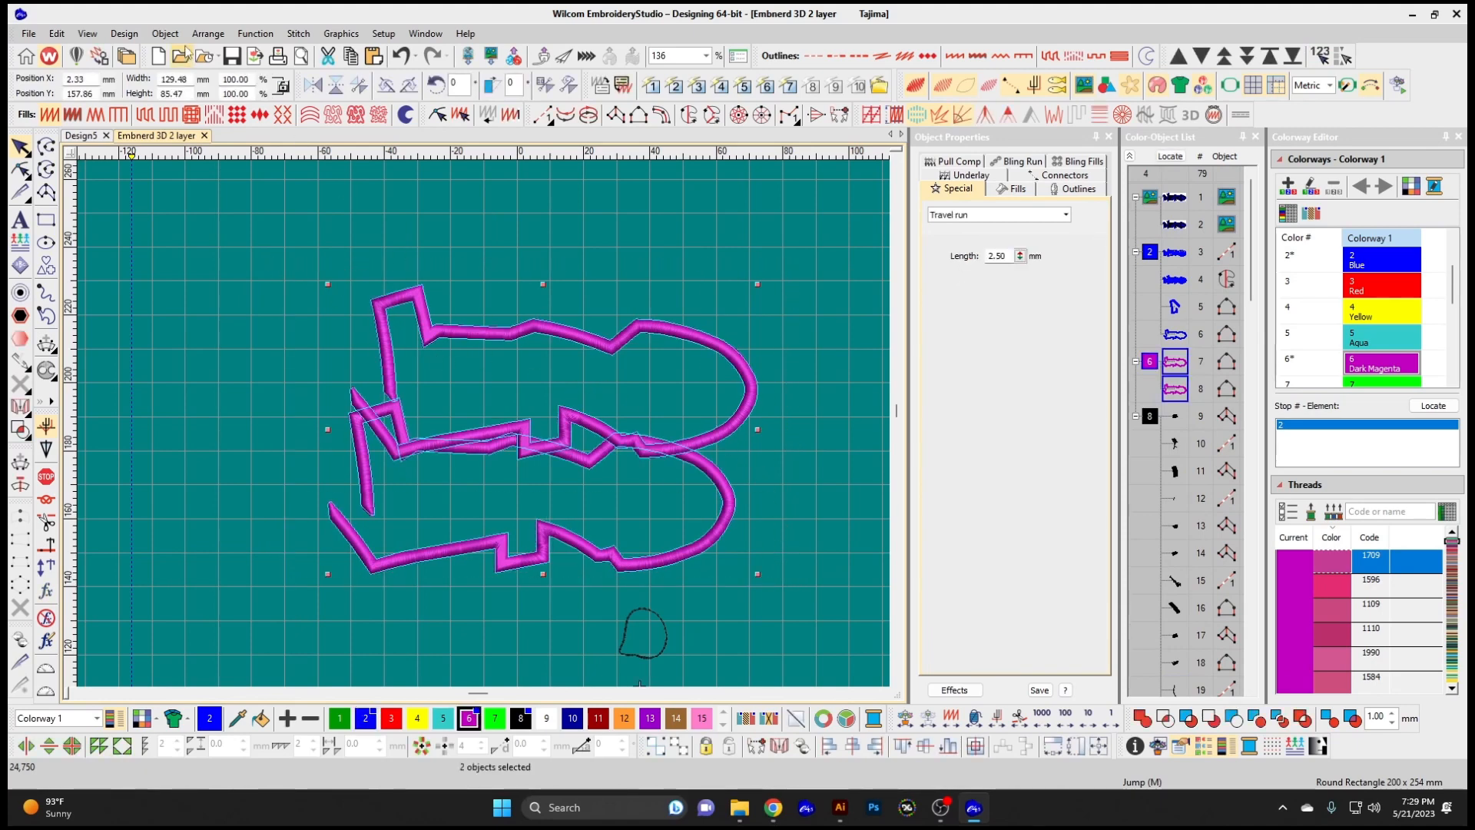
left_click(165, 34)
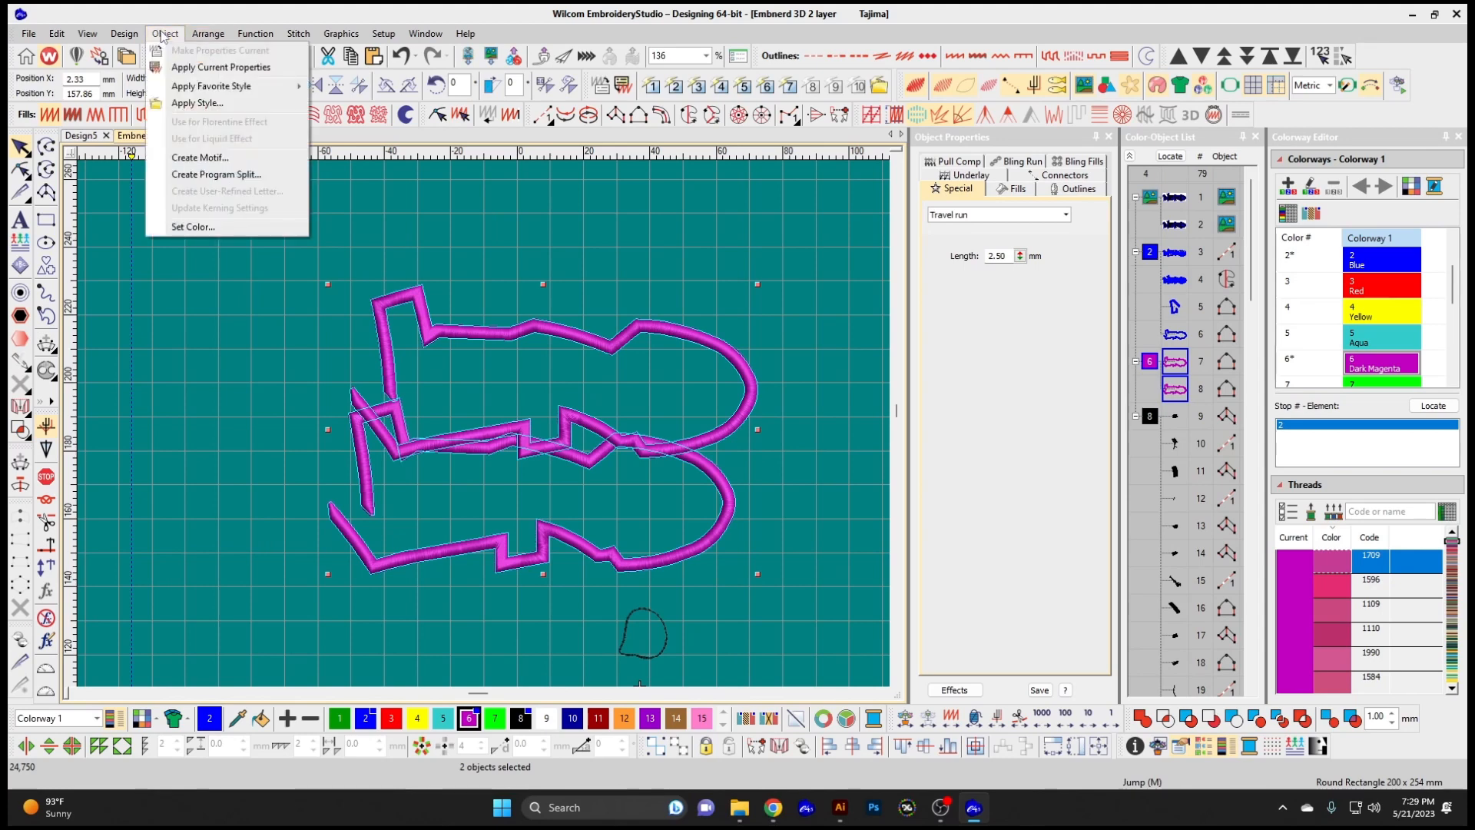
mouse_move(209, 34)
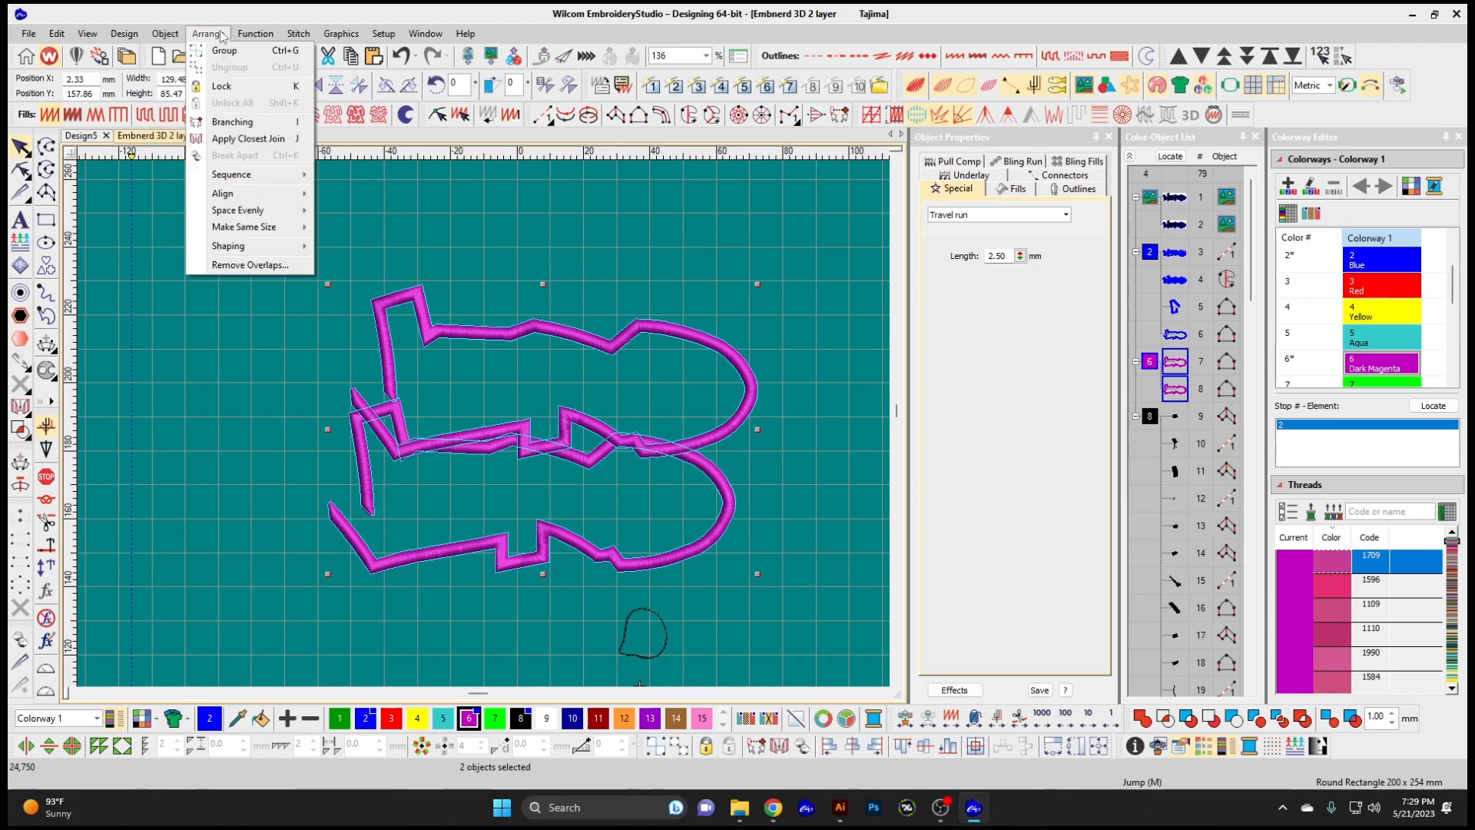
left_click(281, 141)
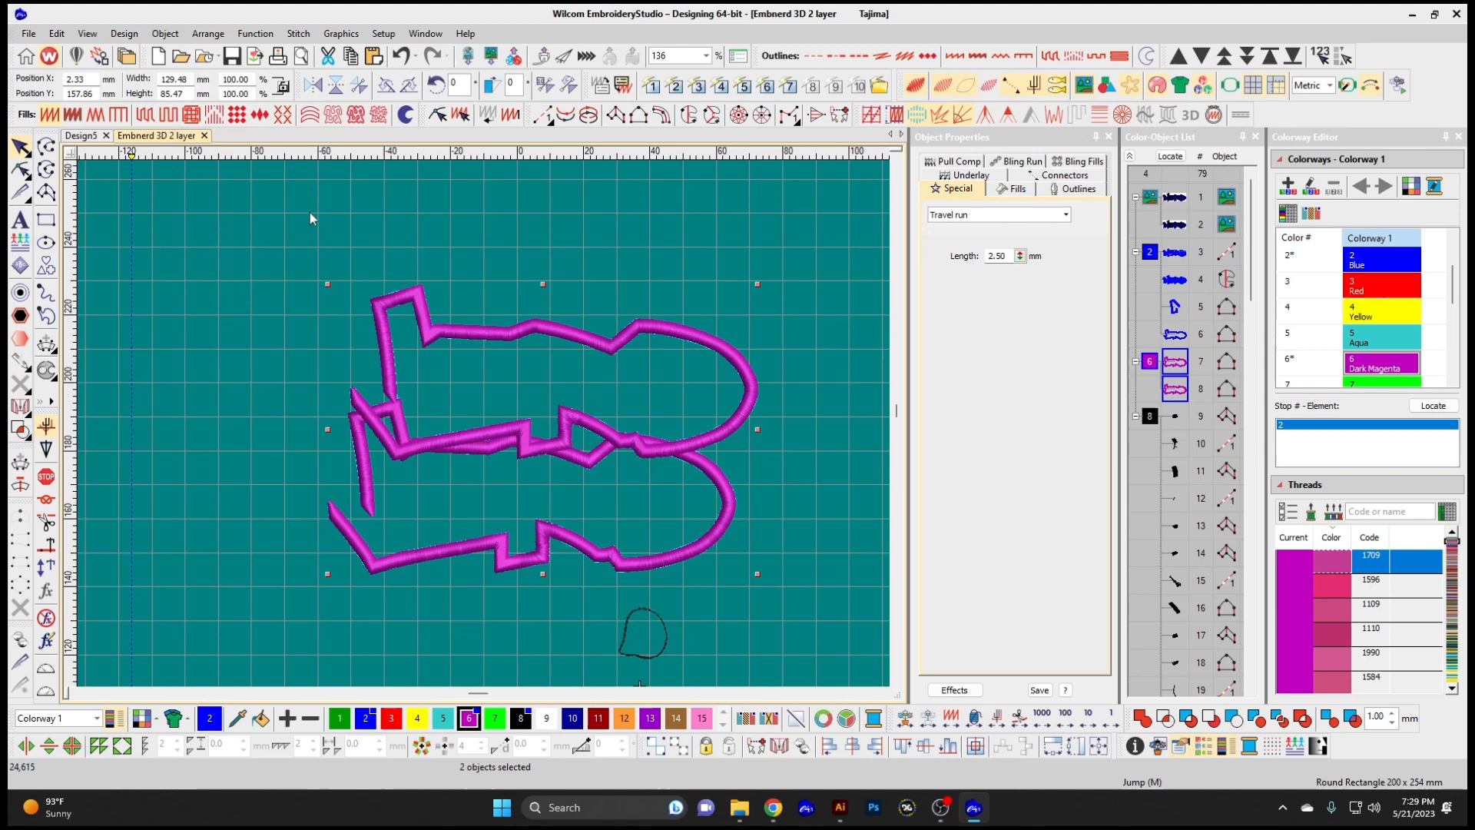
Inspect where the two joined magenta outlines now start and end using the Reshape tool
left_click(20, 169)
scroll(452, 505, "up", 1)
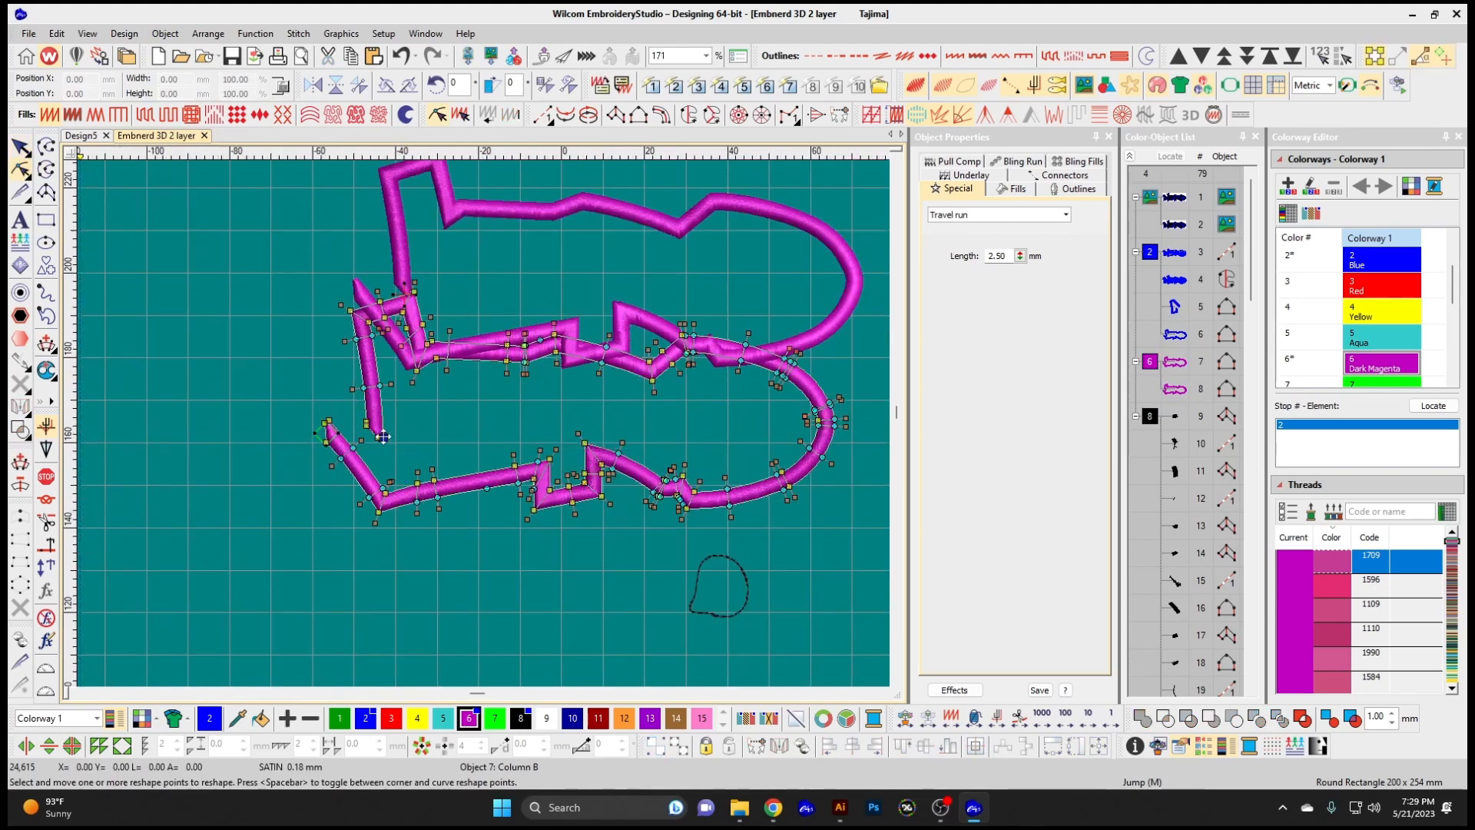
left_click(404, 283)
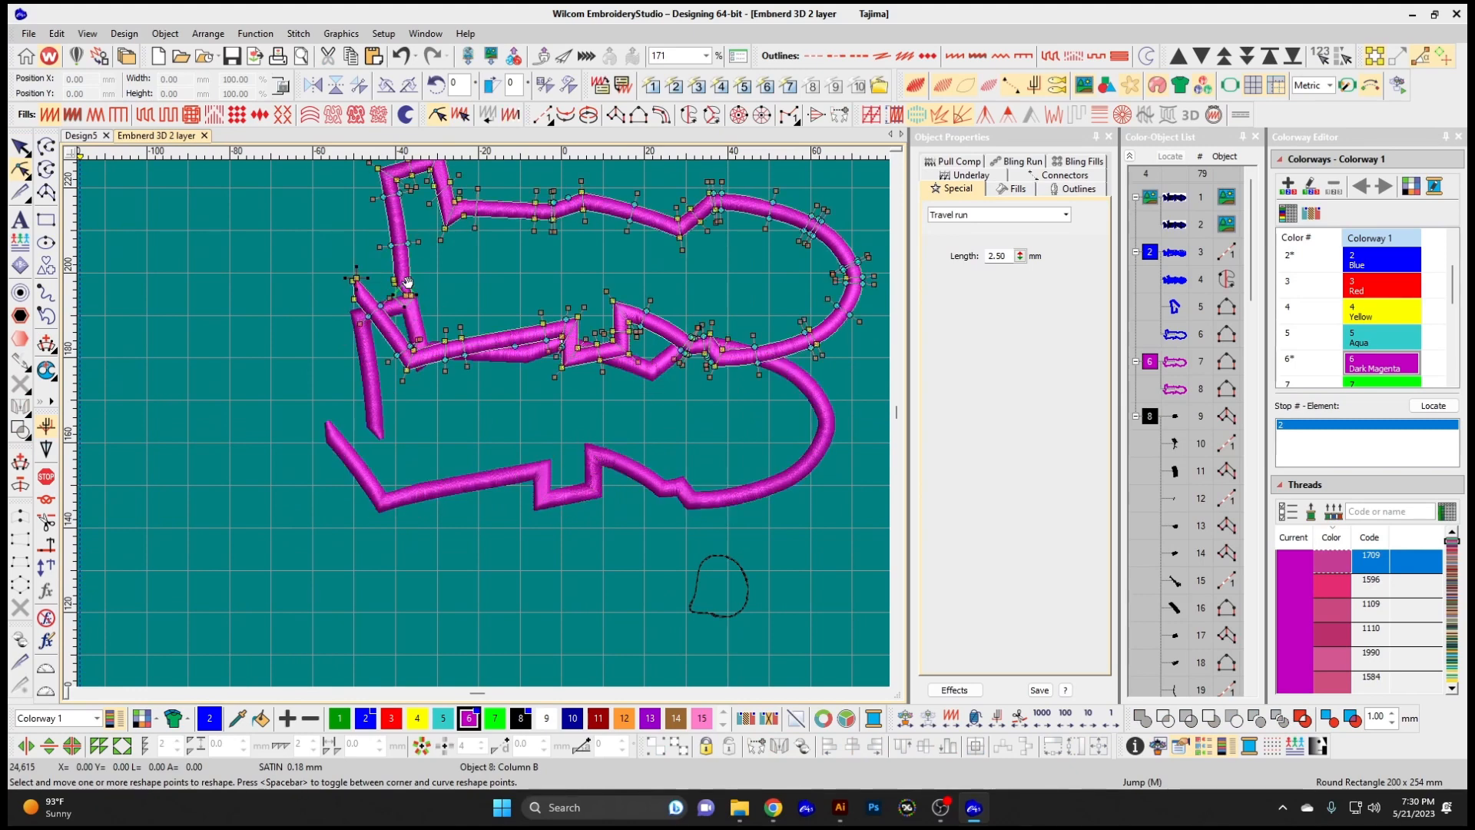
Inspect the lower magenta outline's reshape points and review the Arrange commands available for the two grouped magenta outlines
left_click(408, 292)
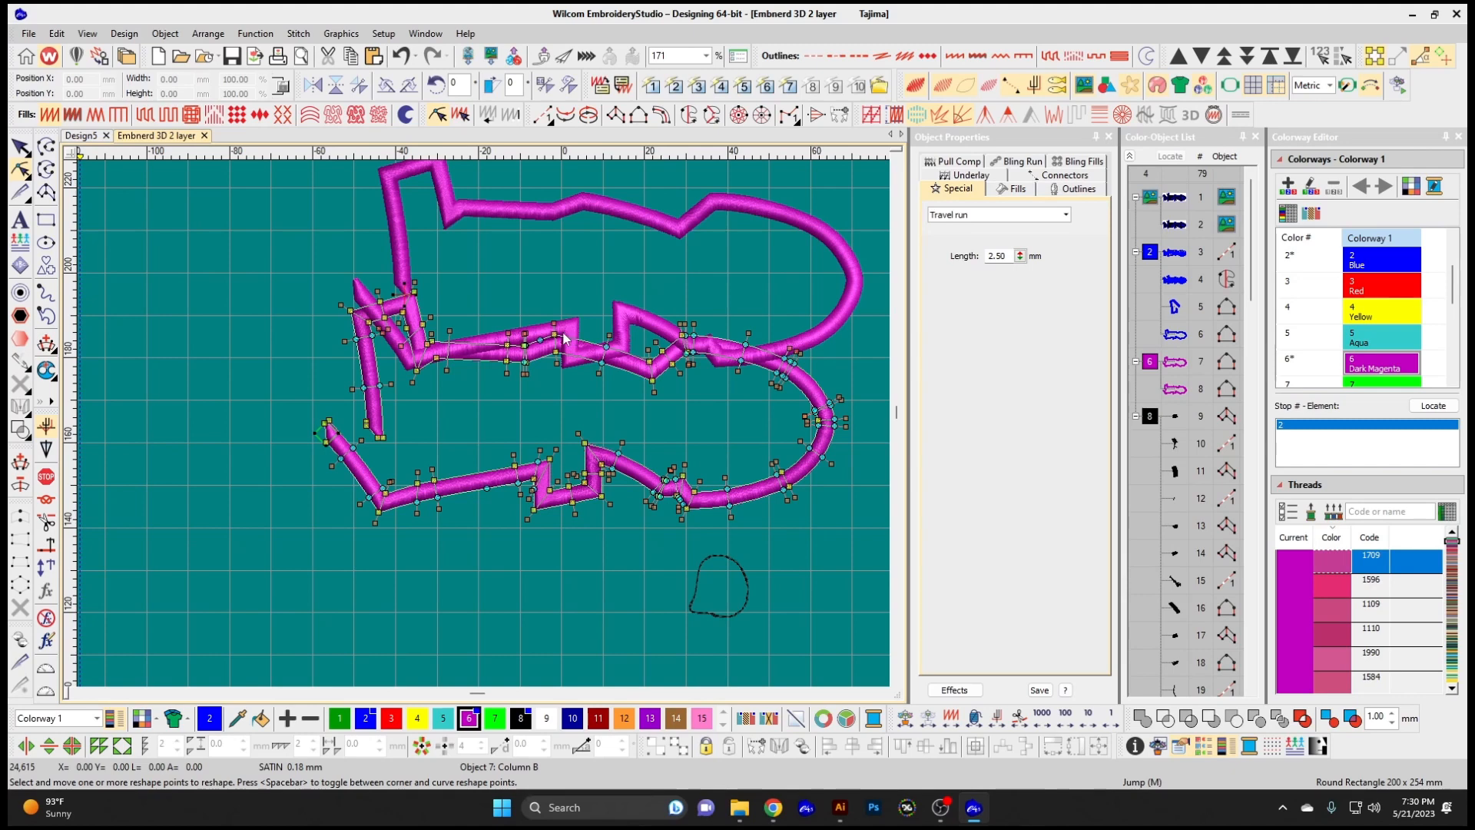
left_click(205, 34)
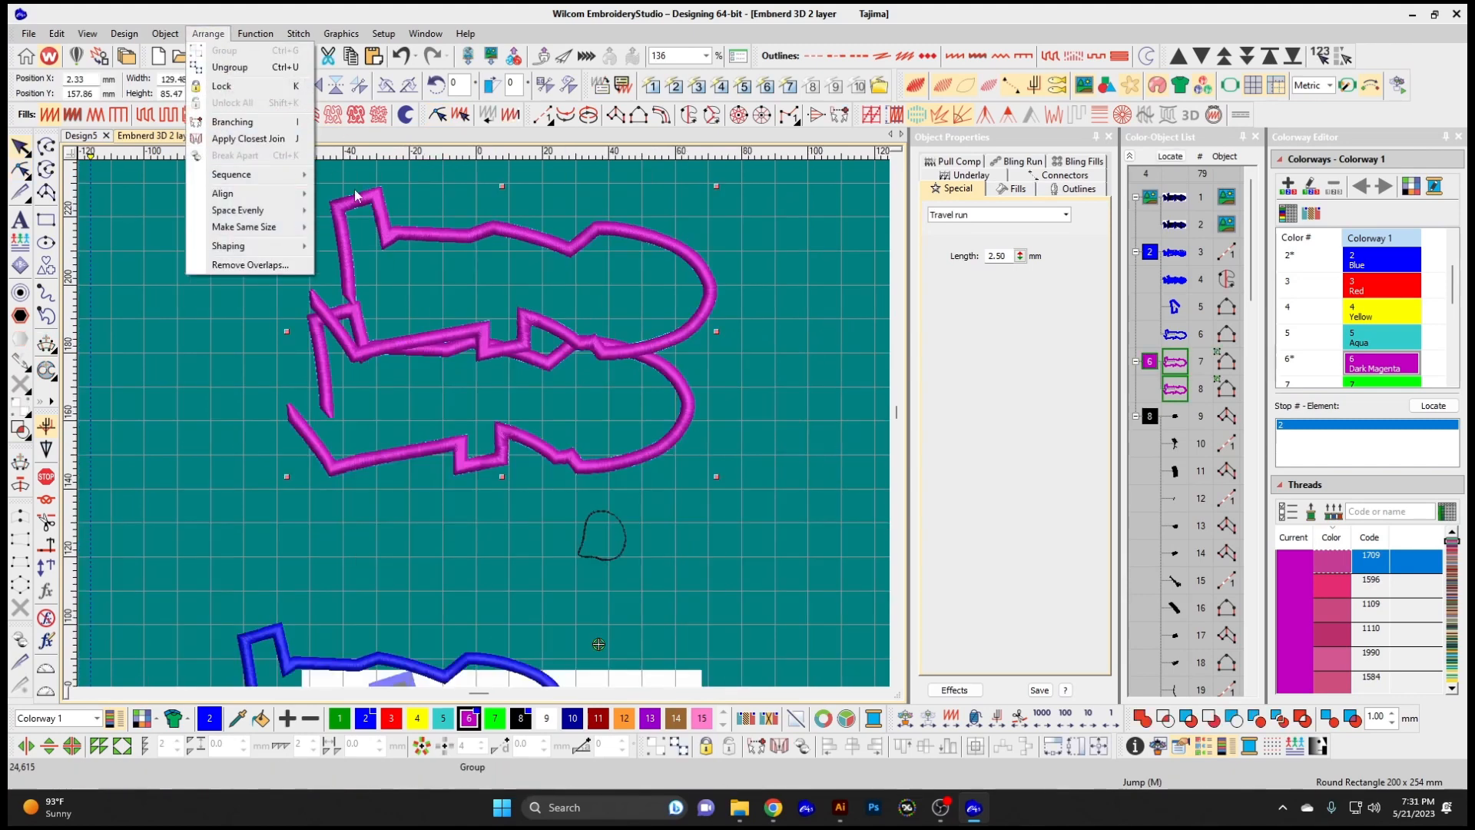
left_click(284, 338)
left_click(371, 338)
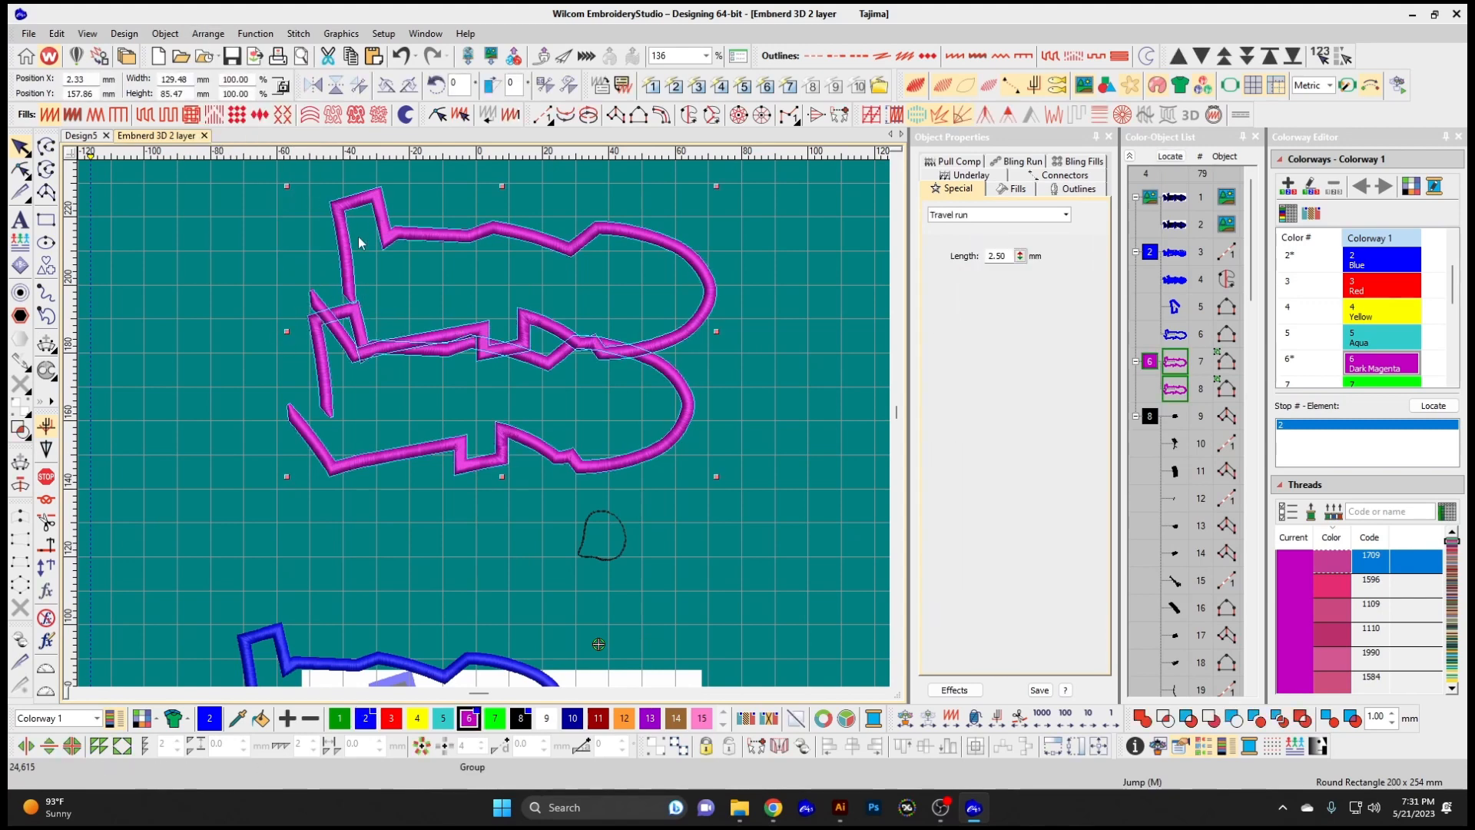
Apply Branching to the grouped magenta outlines, placing the entry and exit points near the open left end of the lower outline
left_click(165, 34)
mouse_move(196, 34)
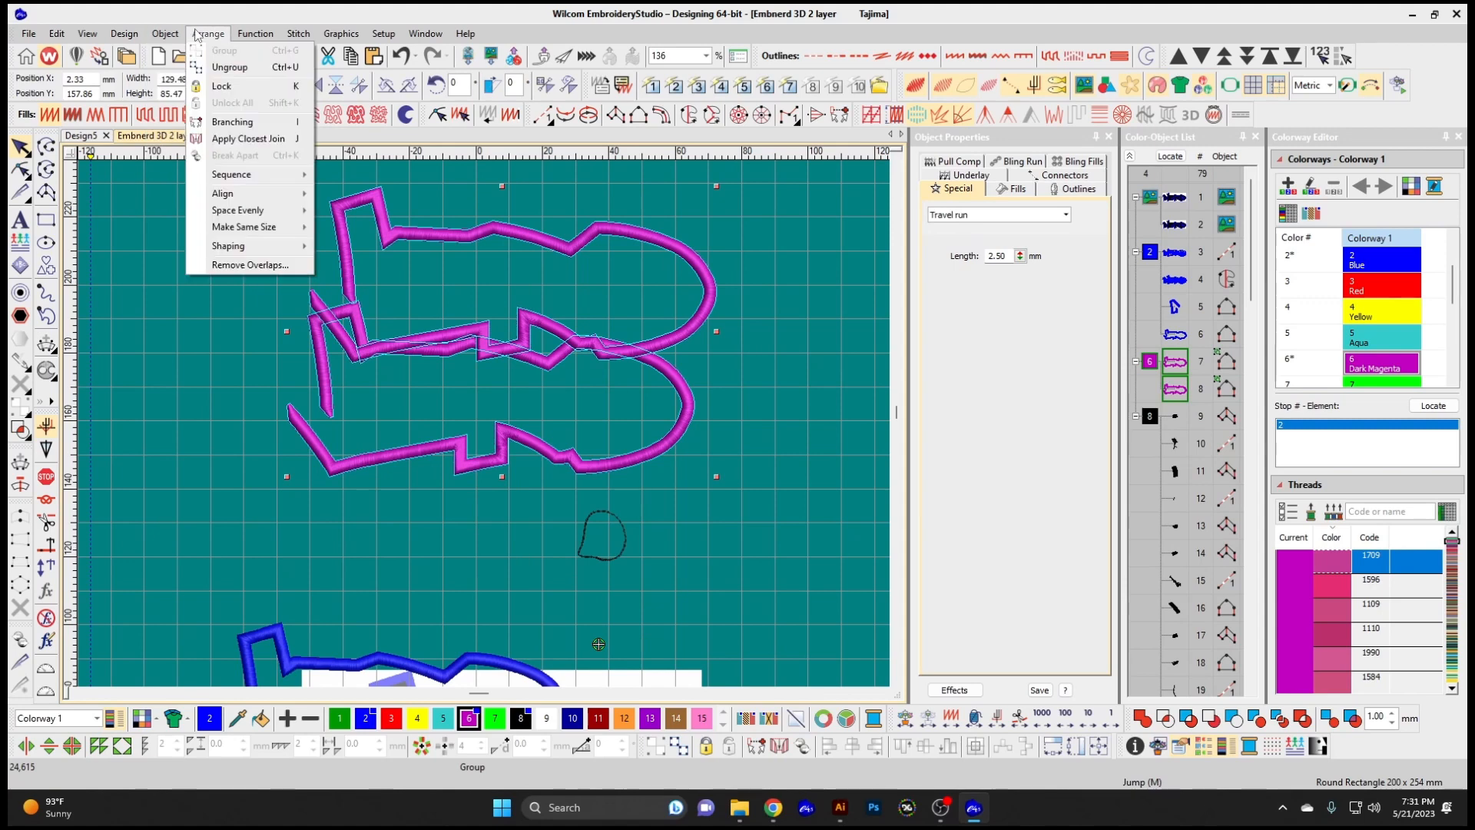
left_click(268, 121)
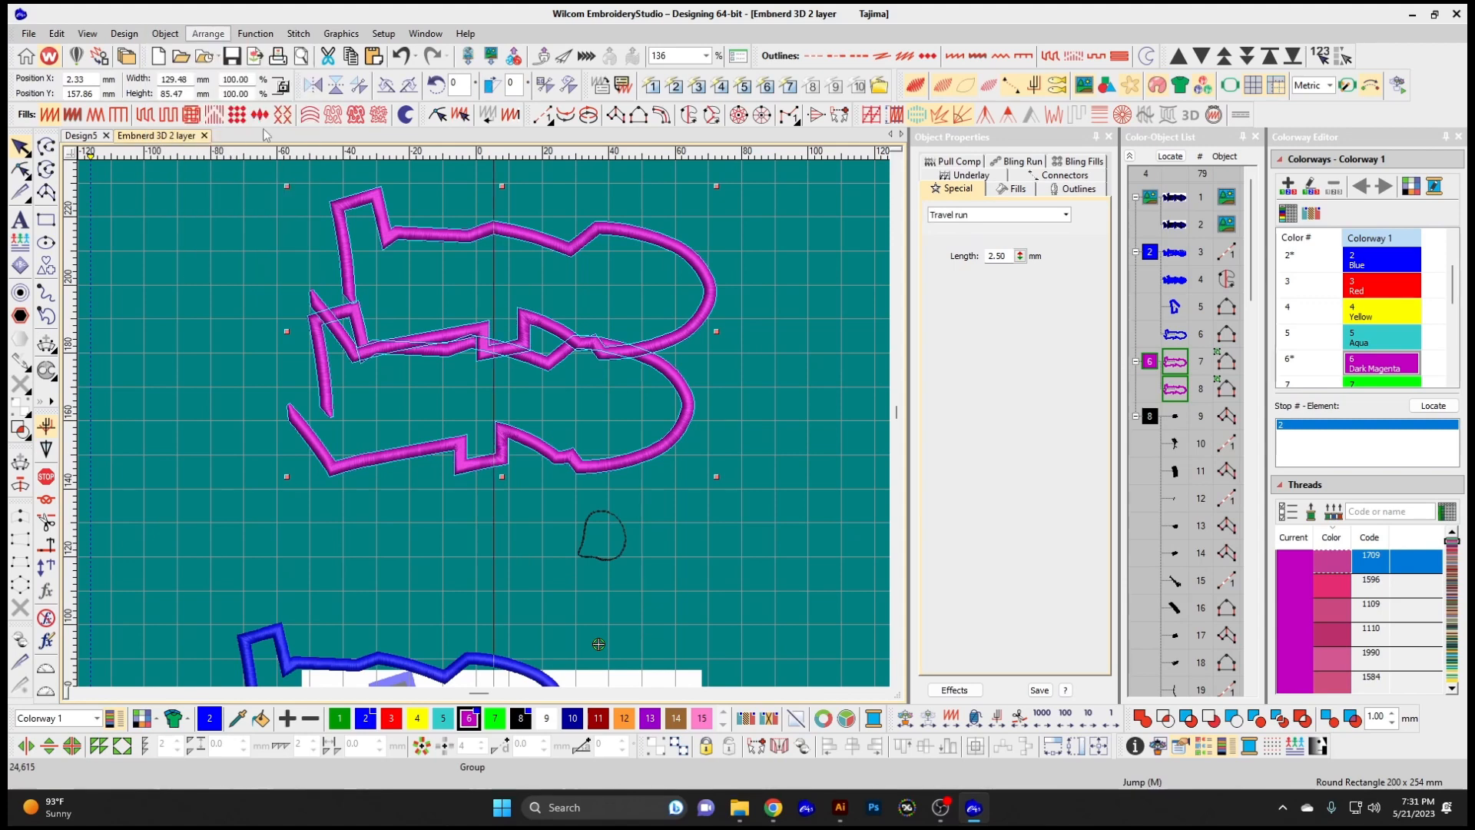
left_click(333, 415)
left_click(369, 406)
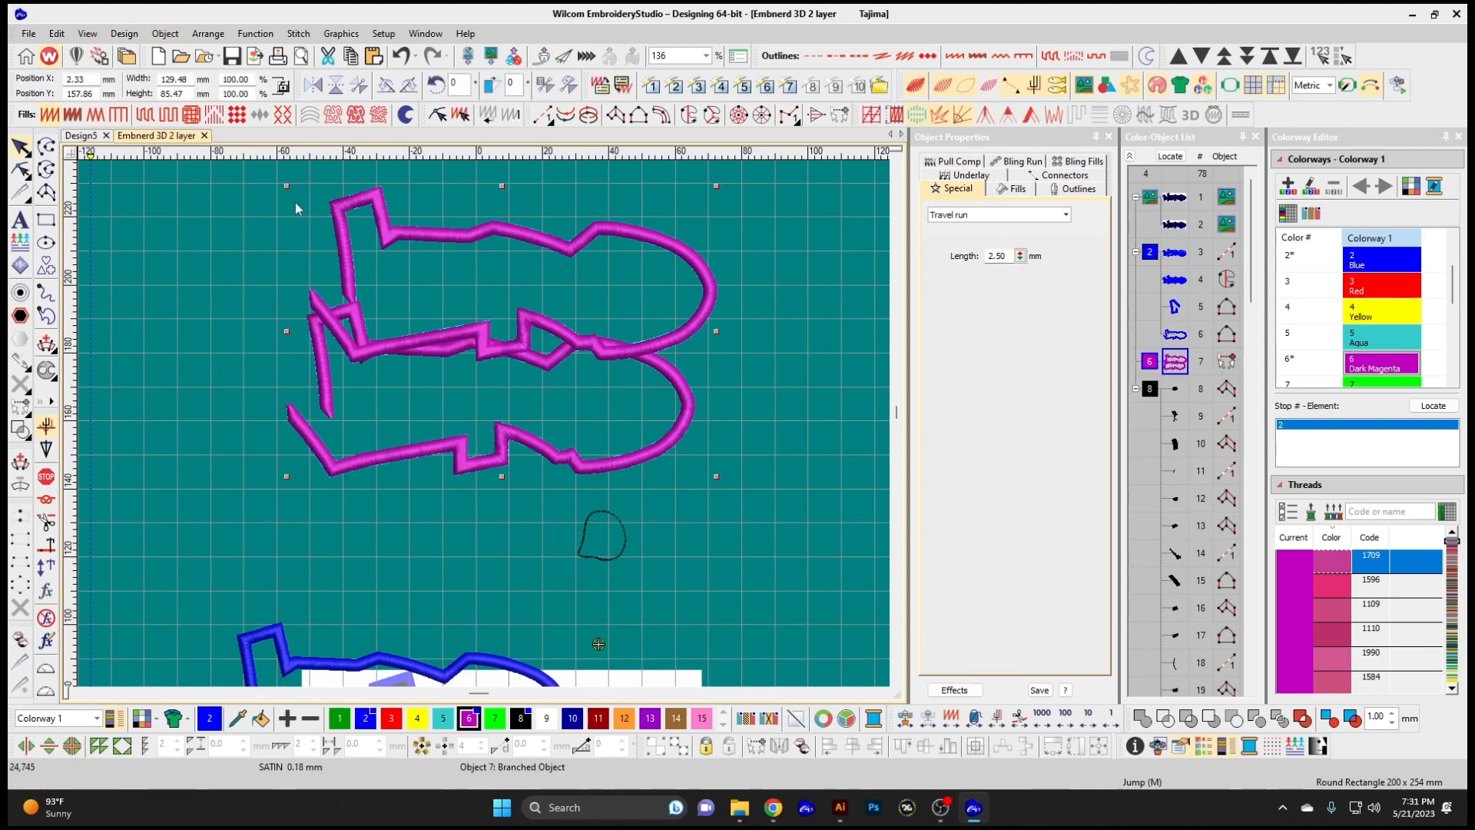
left_click(358, 261)
left_click(347, 249)
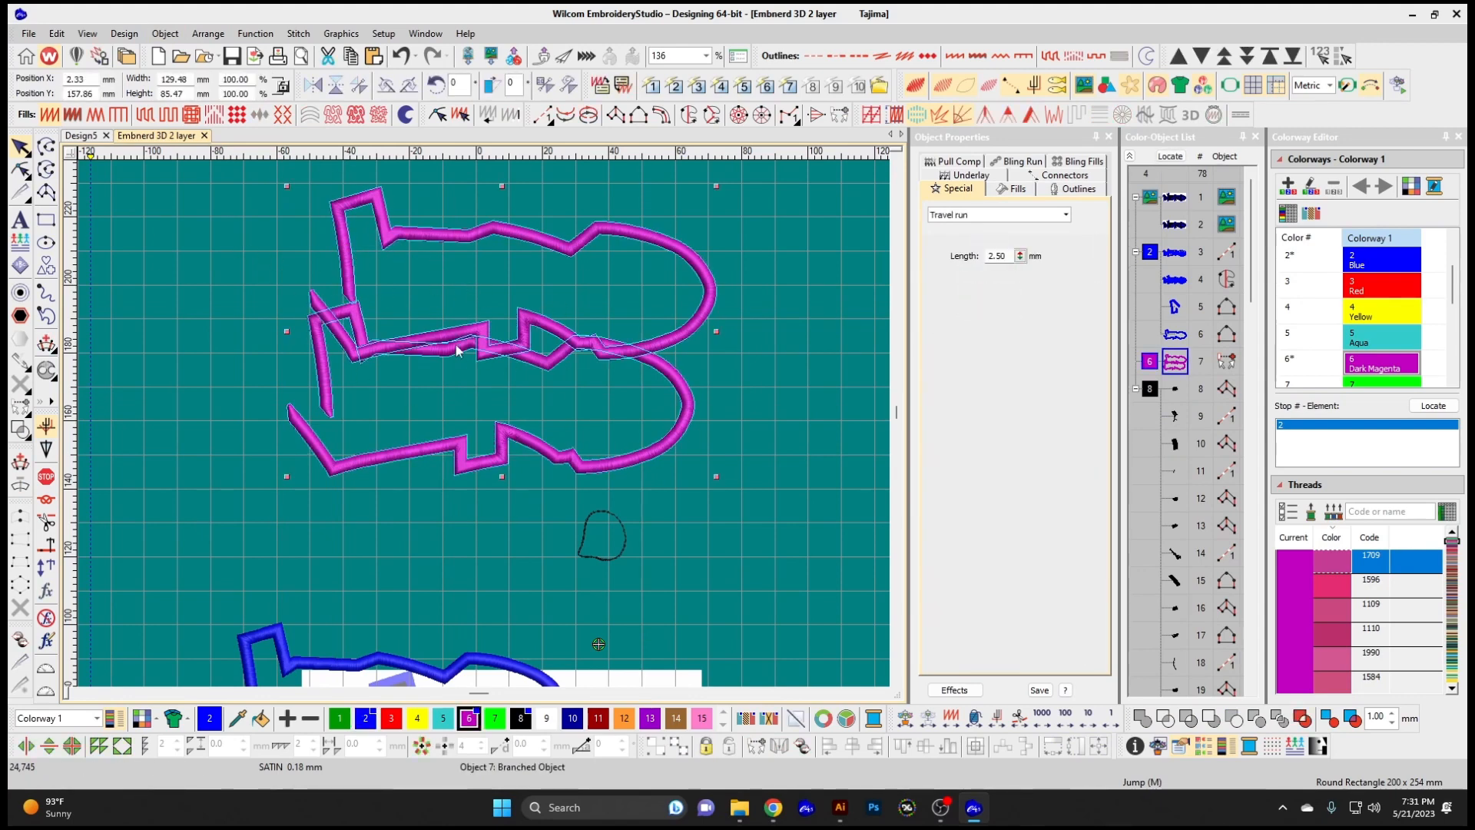
Break the branched magenta object apart and shift the lower outline slightly down to about X 1.27, Y 139.08 mm
left_click(165, 33)
mouse_move(207, 33)
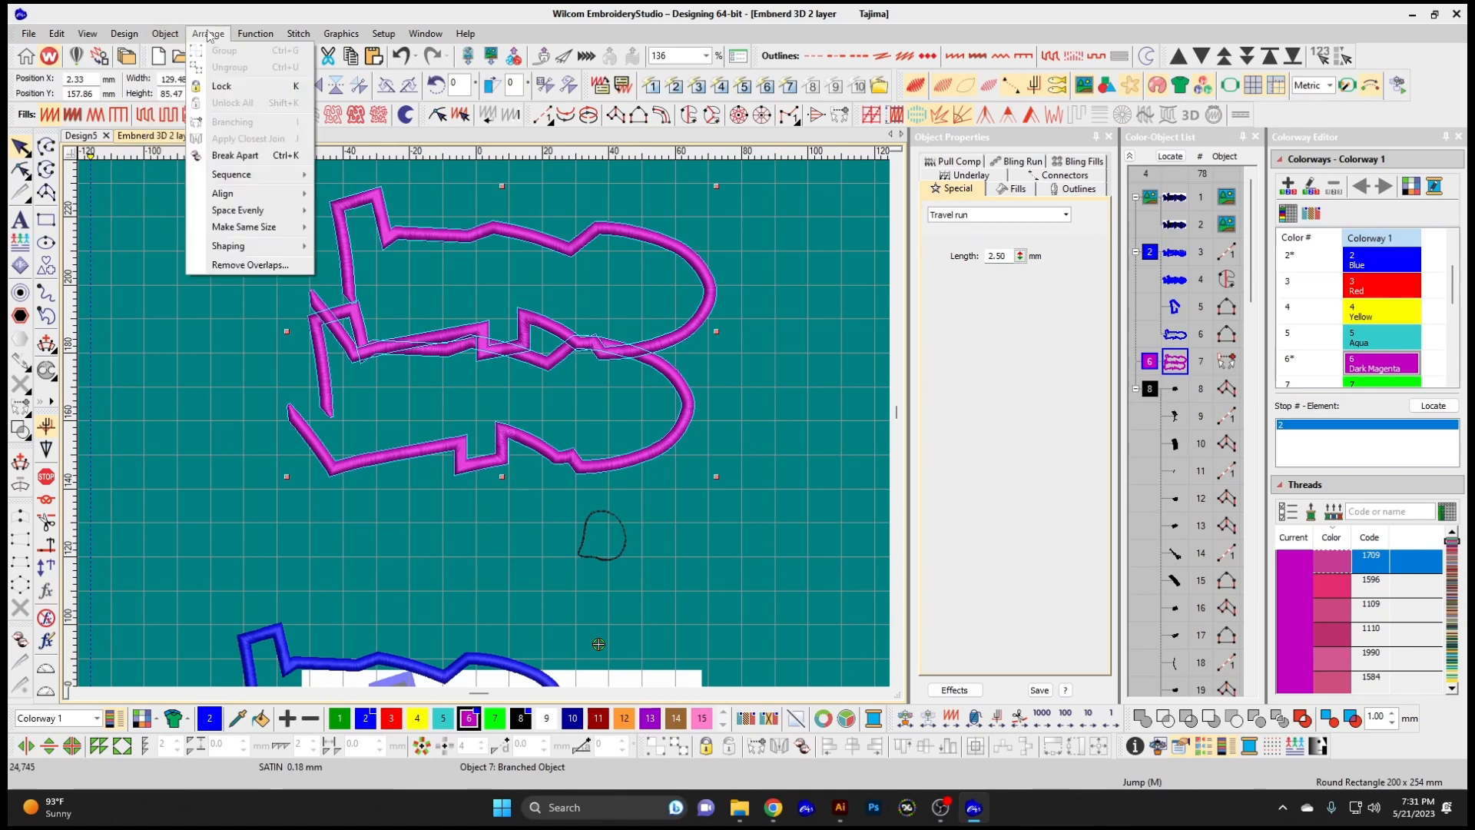
left_click(234, 155)
left_click_drag(554, 372, 549, 409)
left_click_drag(421, 361, 427, 326)
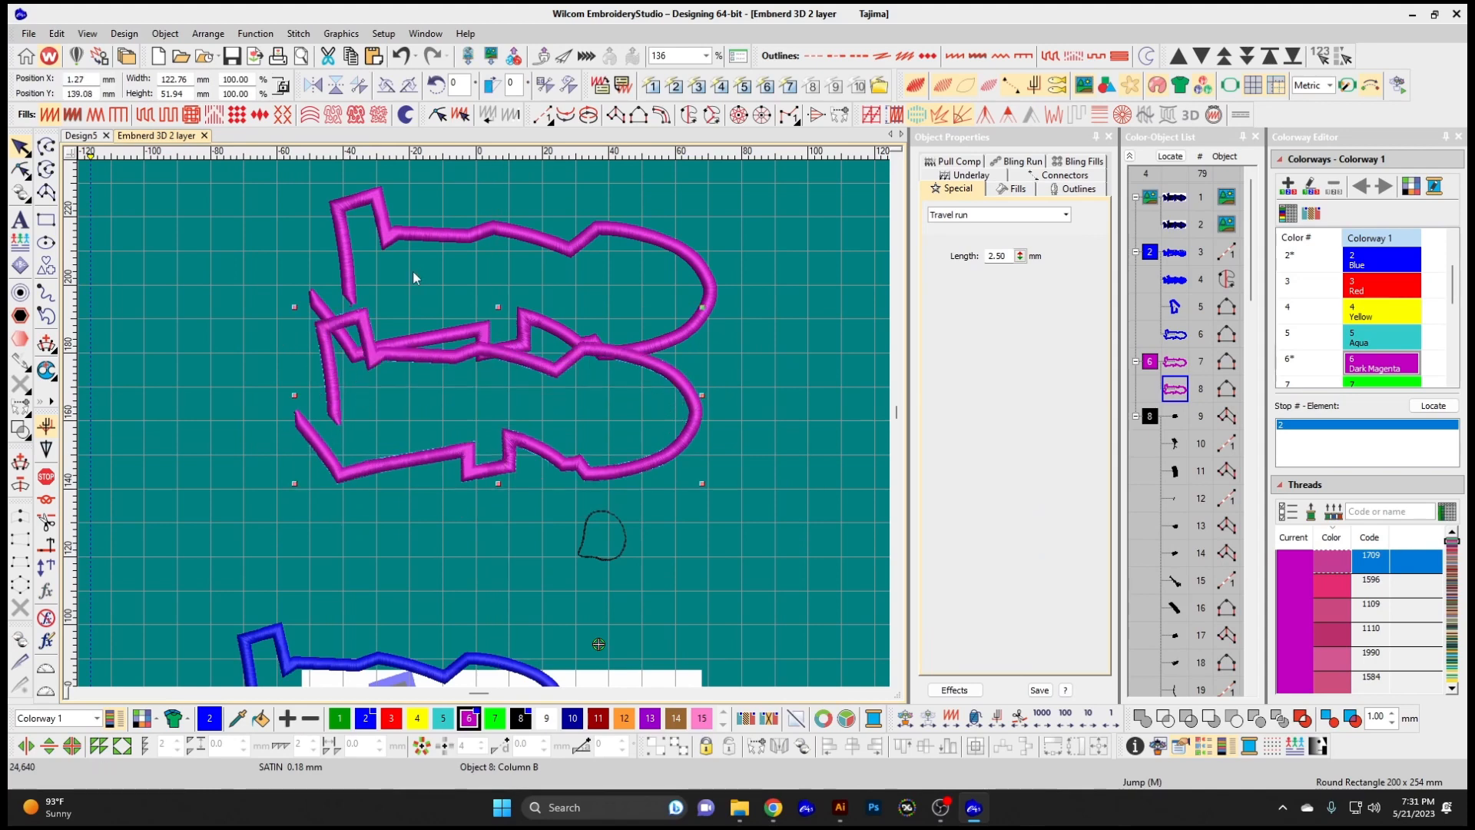
Examine the Sequence options available for the single lower magenta outline
left_click(207, 33)
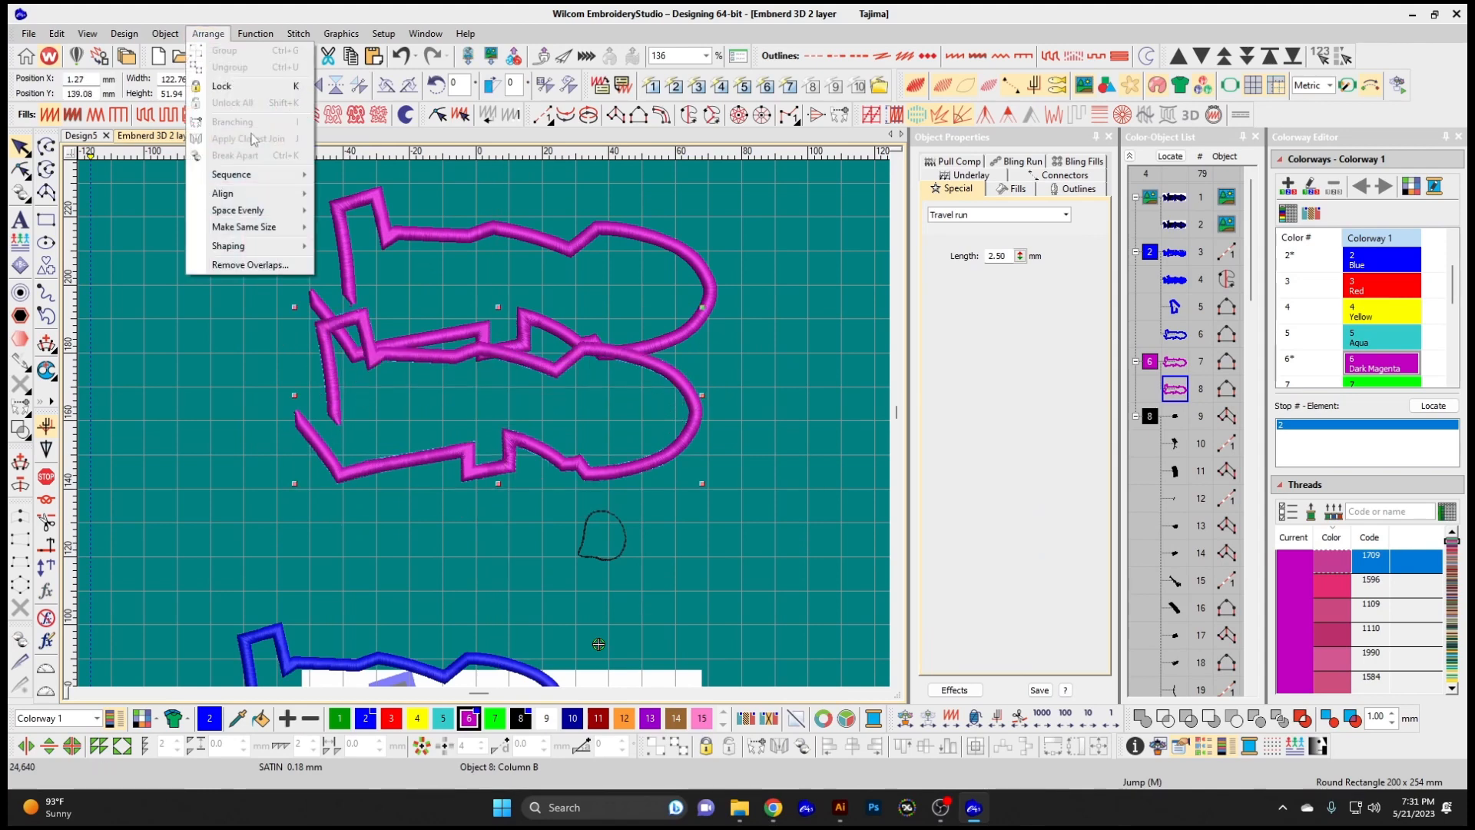
mouse_move(259, 177)
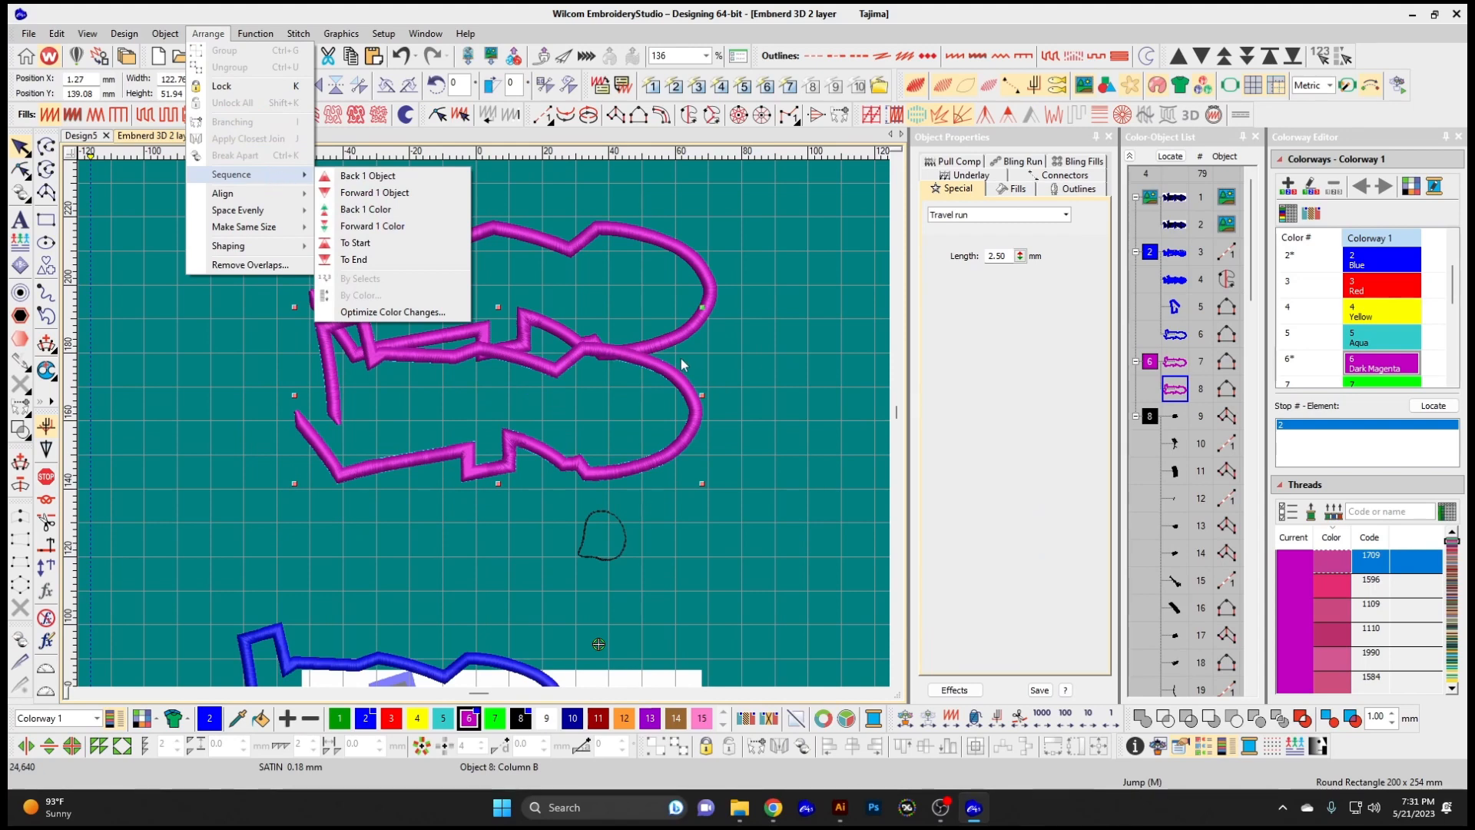
left_click(602, 360)
left_click(560, 365)
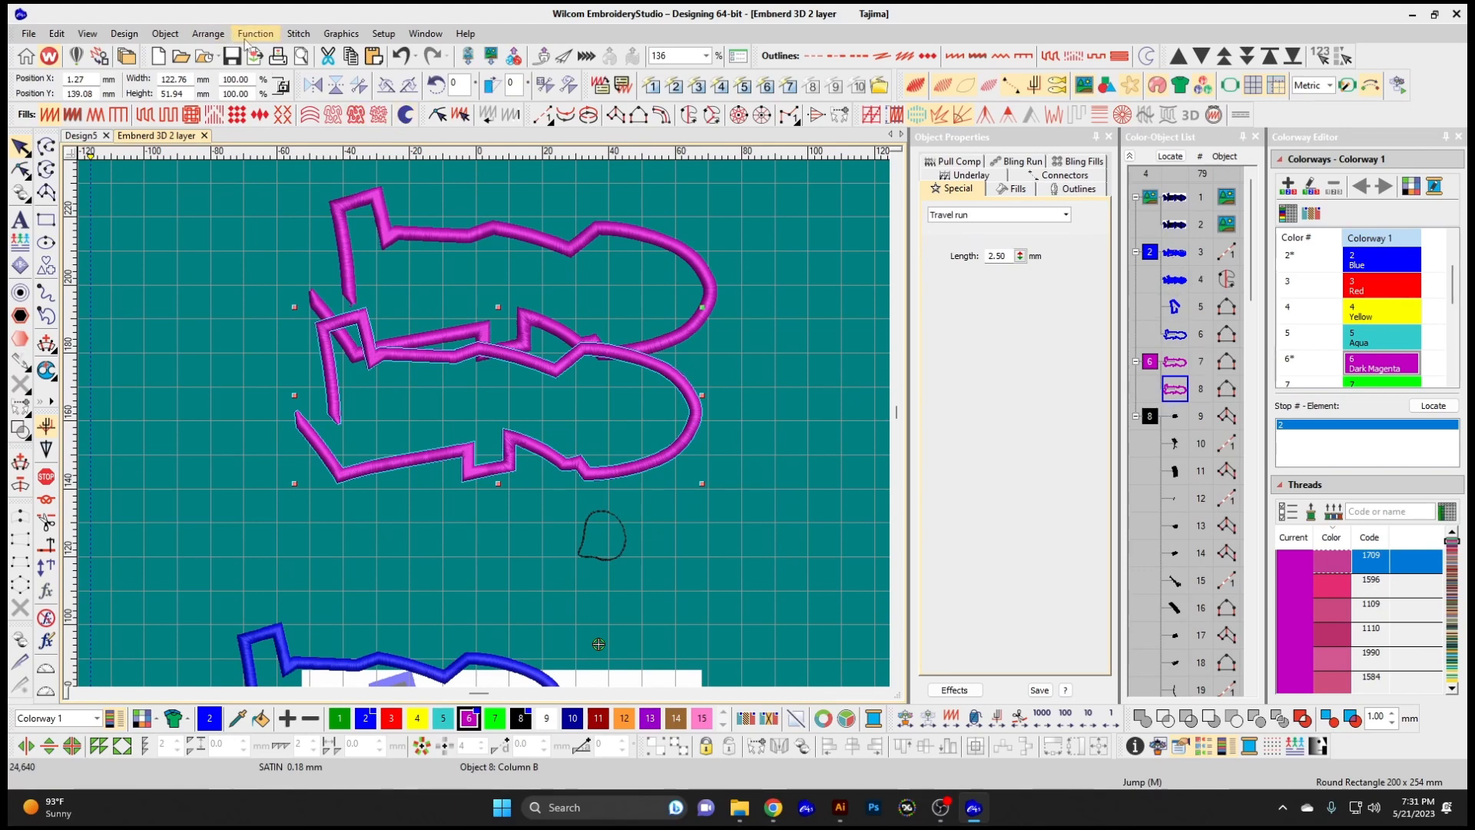
left_click(165, 34)
mouse_move(198, 37)
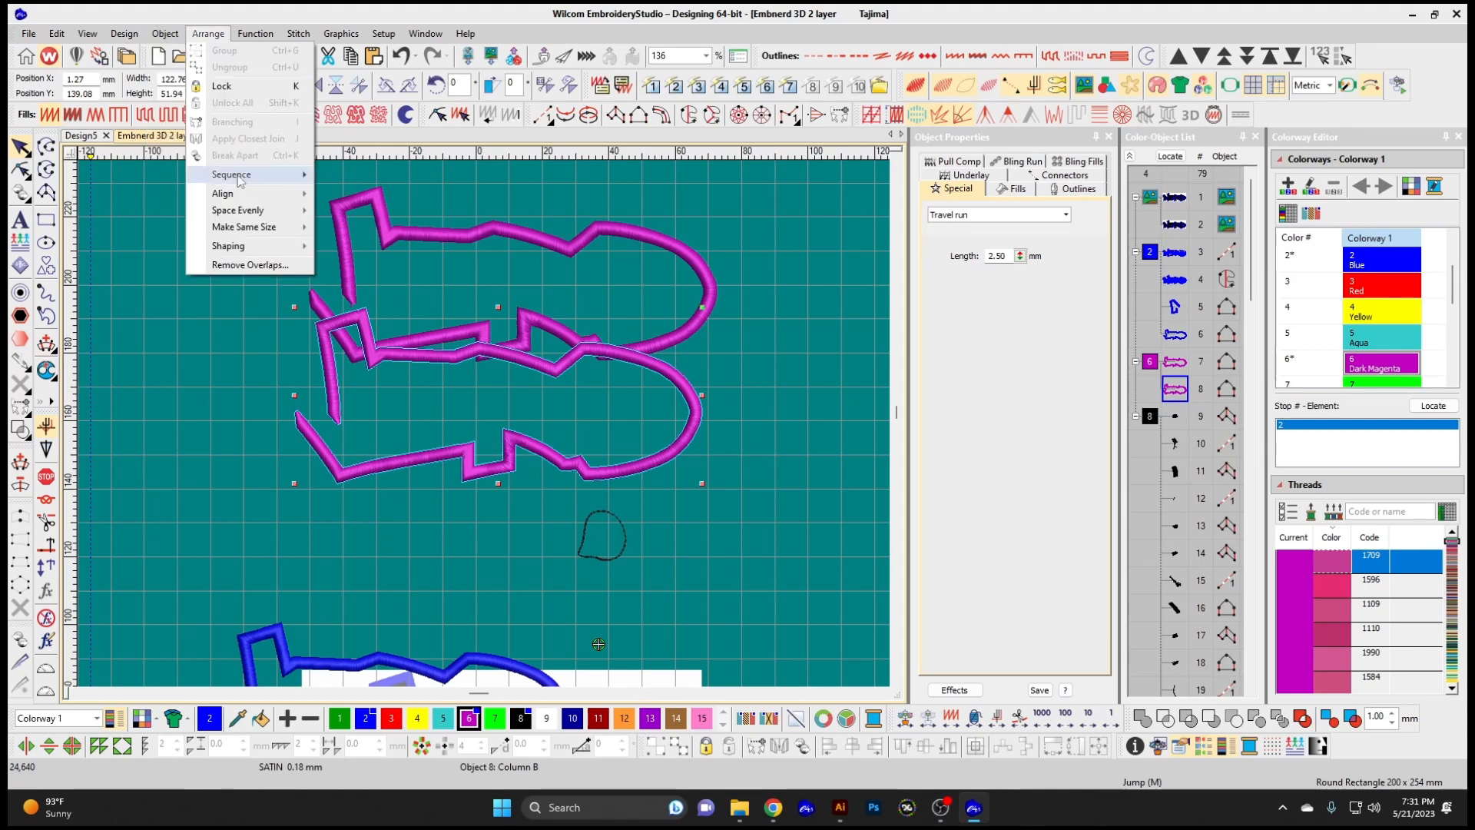
mouse_move(250, 182)
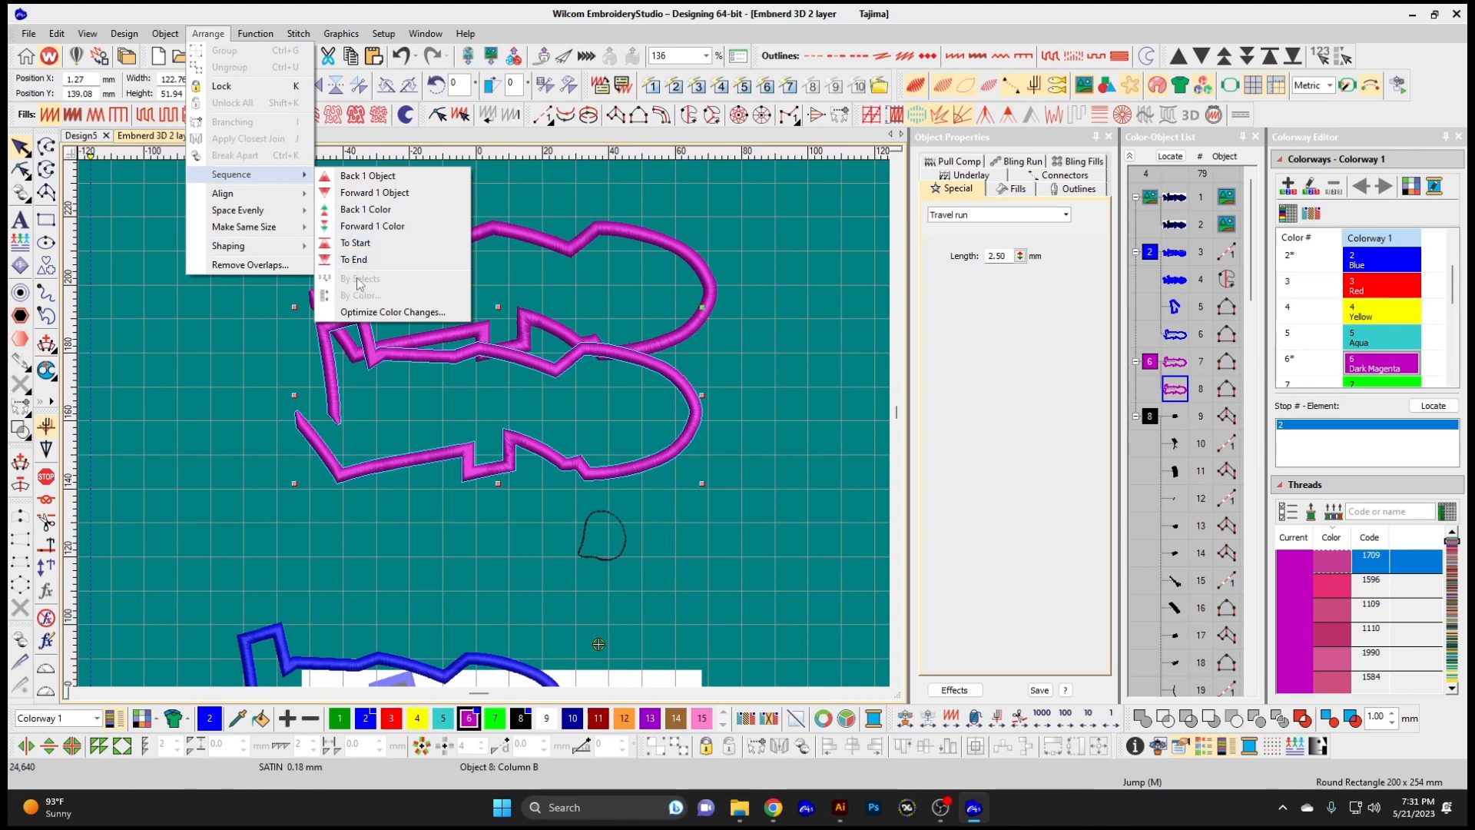
Select the upper magenta outline followed by the EXAMPLE lettering and resequence them by selects
left_click(536, 237)
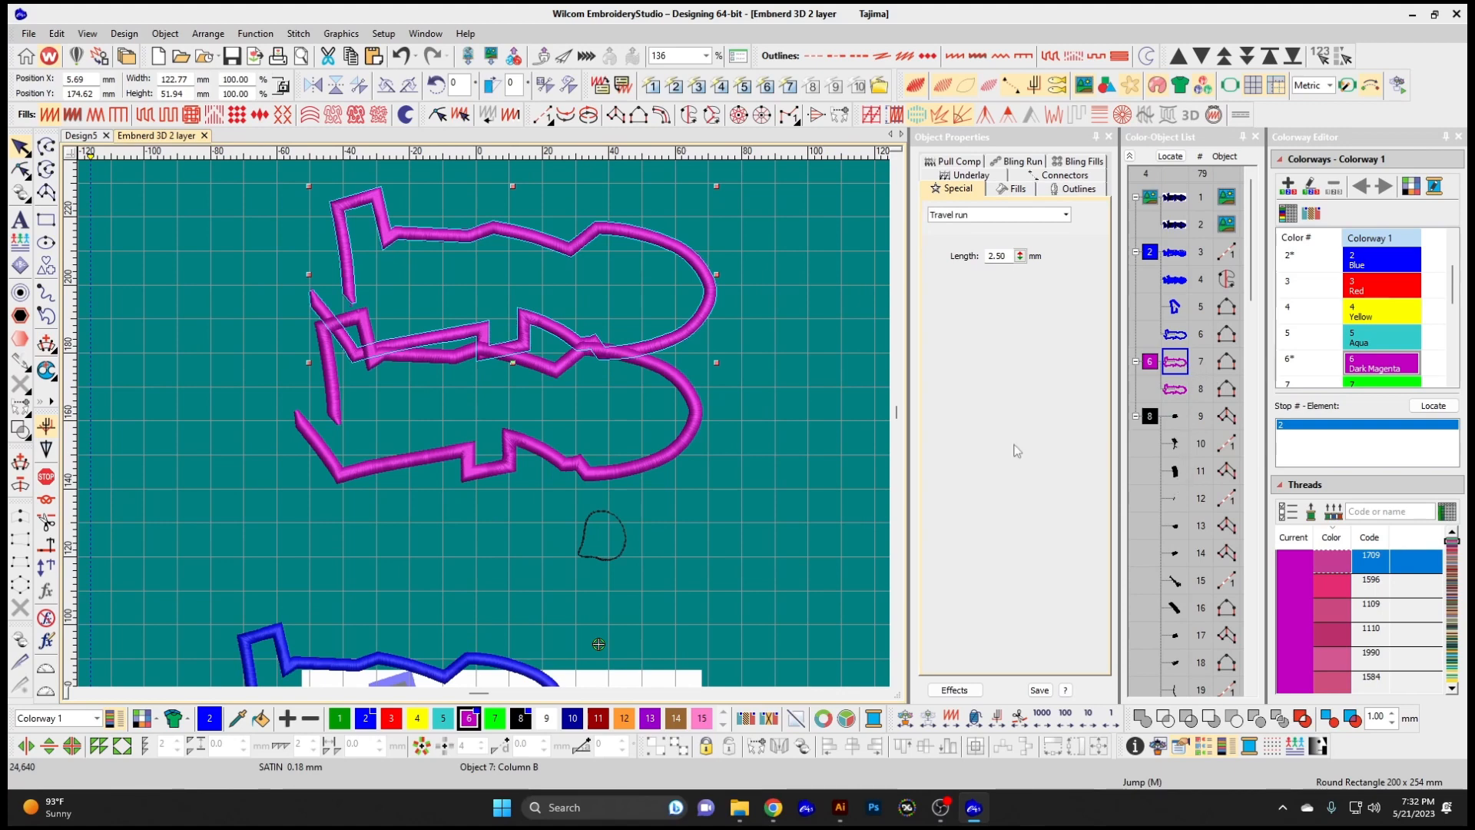
scroll(681, 469, "down", 2)
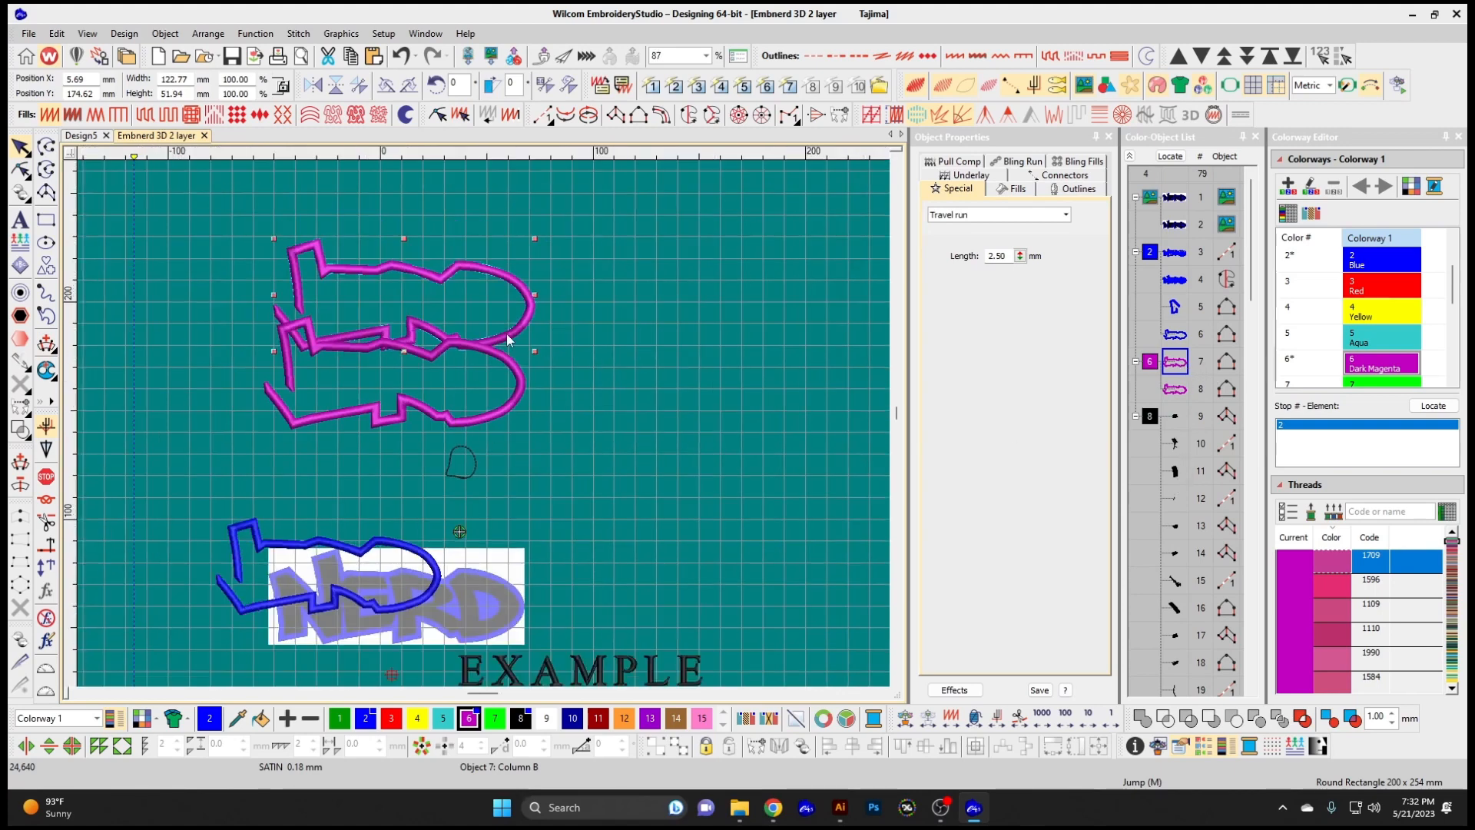
left_click(510, 673, "ctrl")
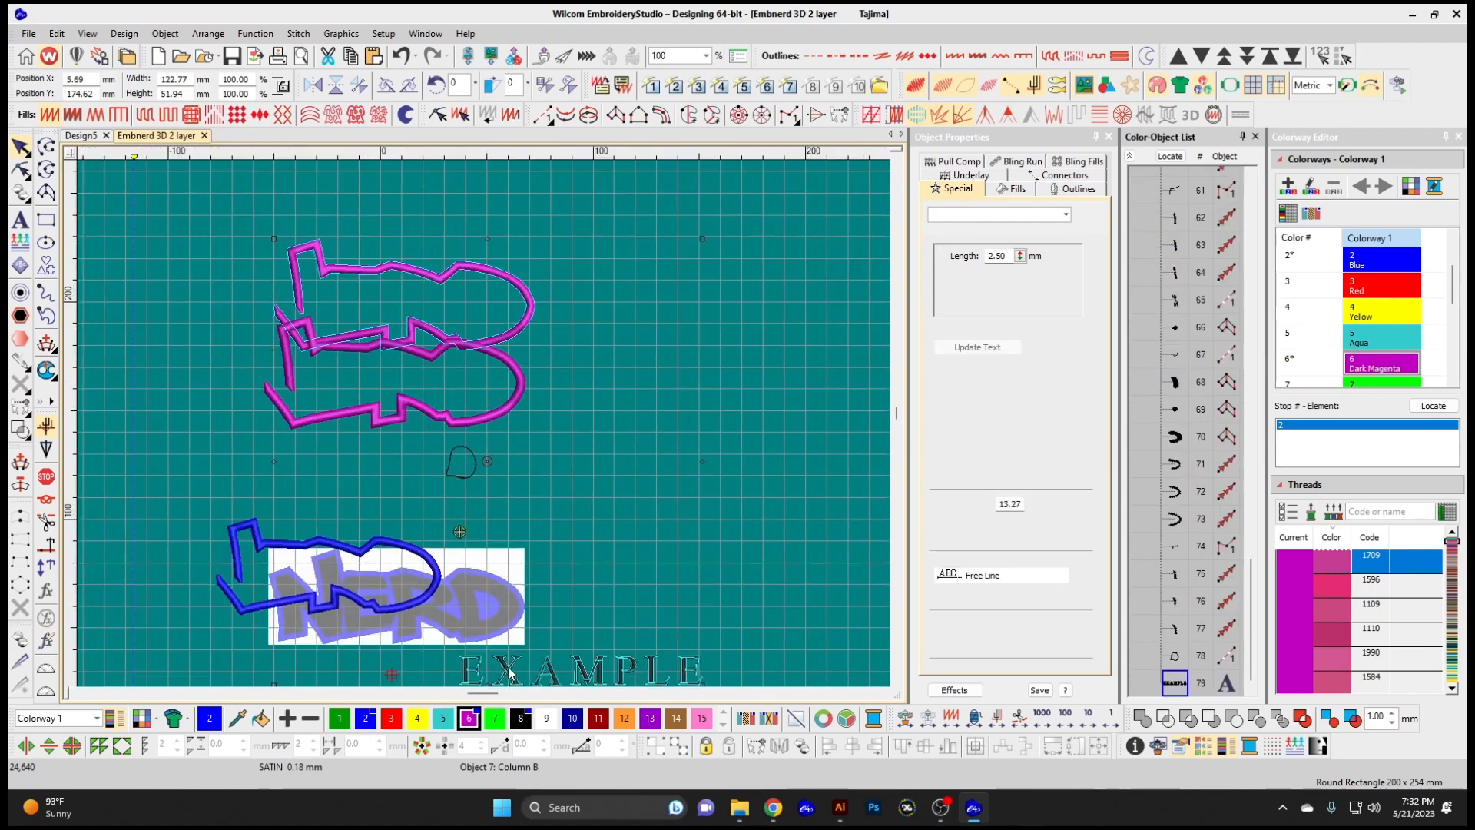
scroll(1230, 522, "up", 5)
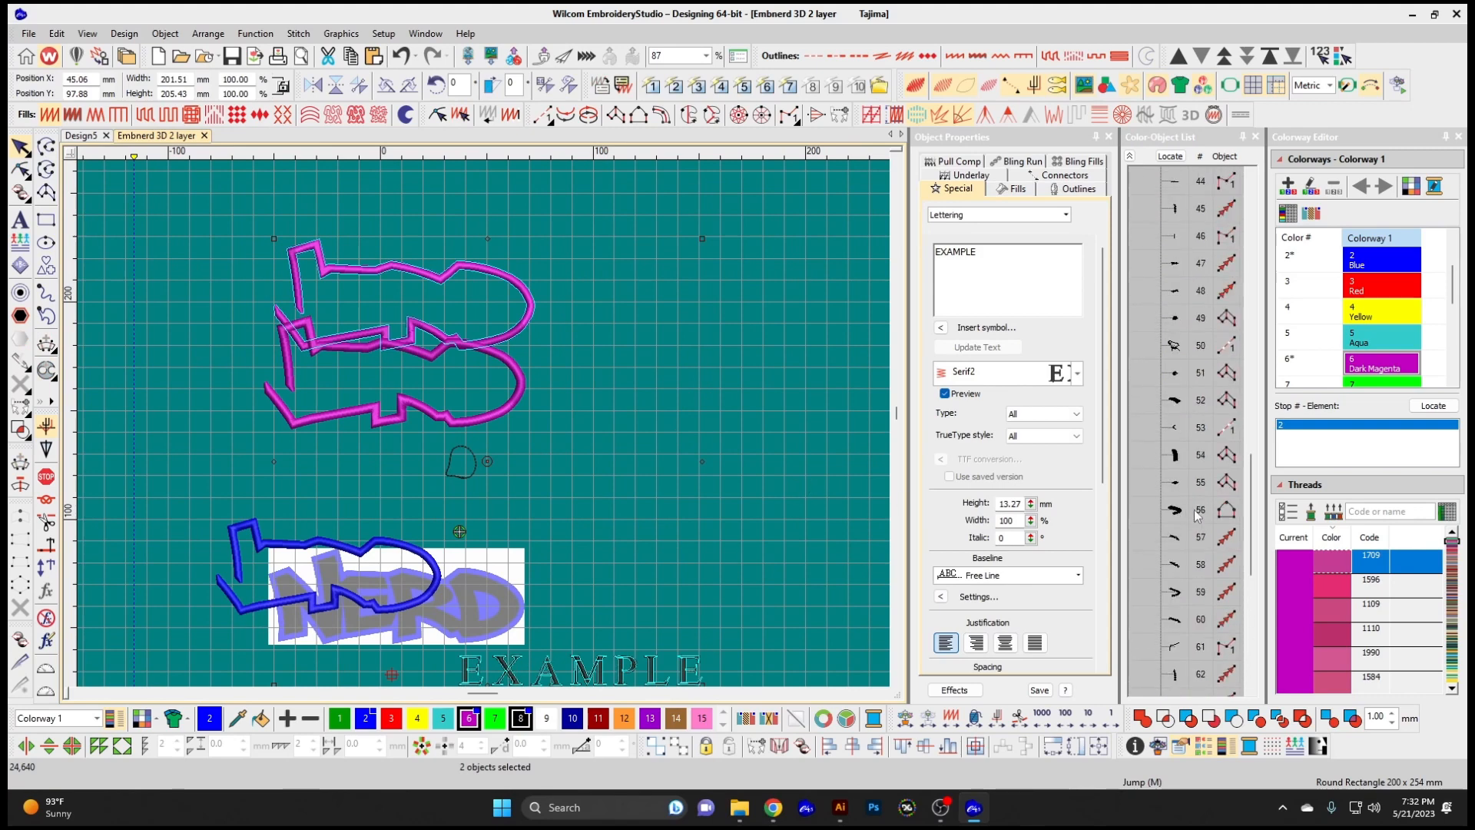
left_click_drag(1253, 524, 1239, 222)
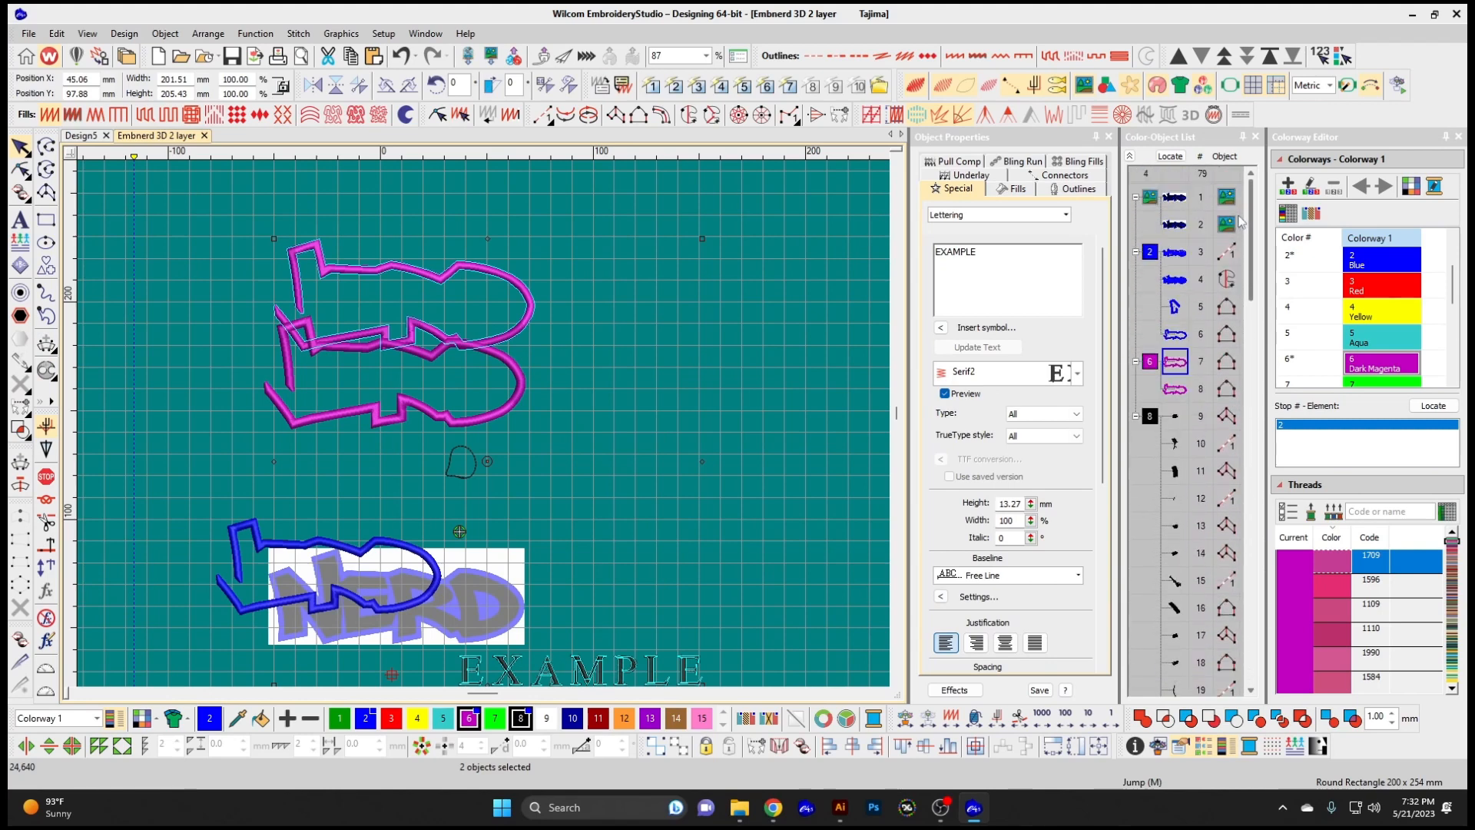
left_click(167, 35)
mouse_move(208, 34)
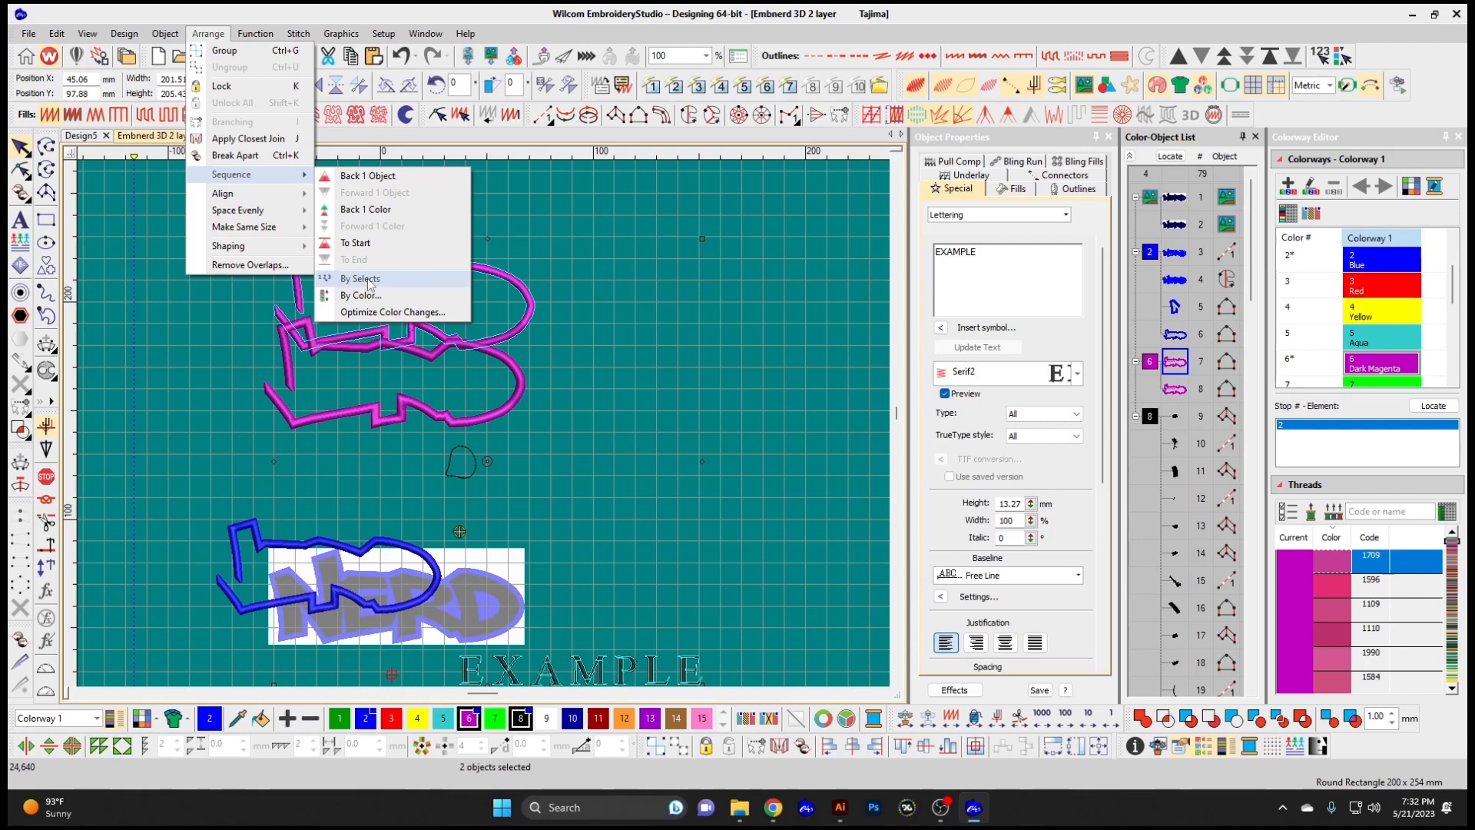
left_click(361, 278)
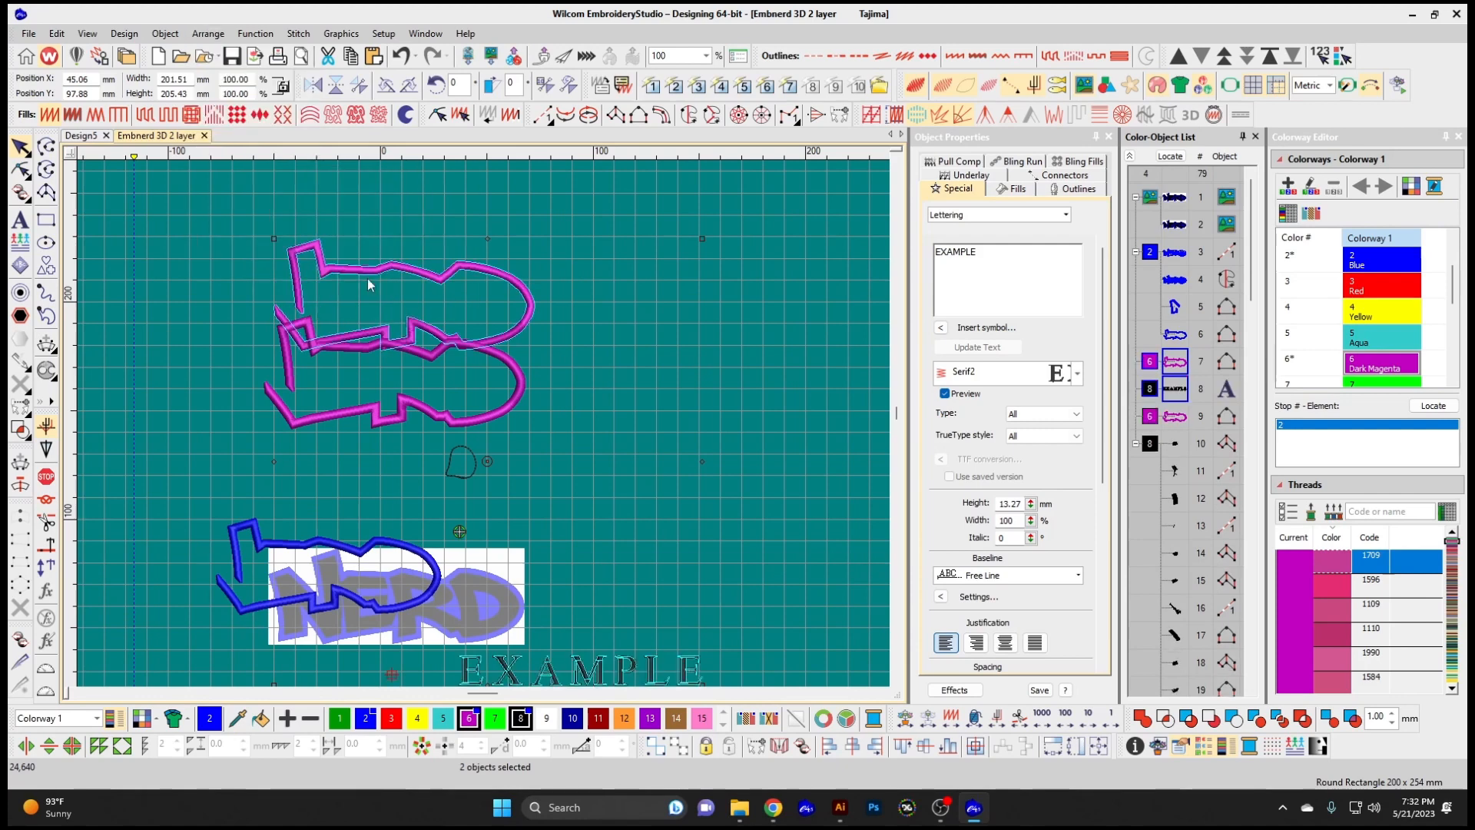
Check the EXAMPLE lettering's place in the object sequence and undo the resequencing by selects
left_click(1175, 390)
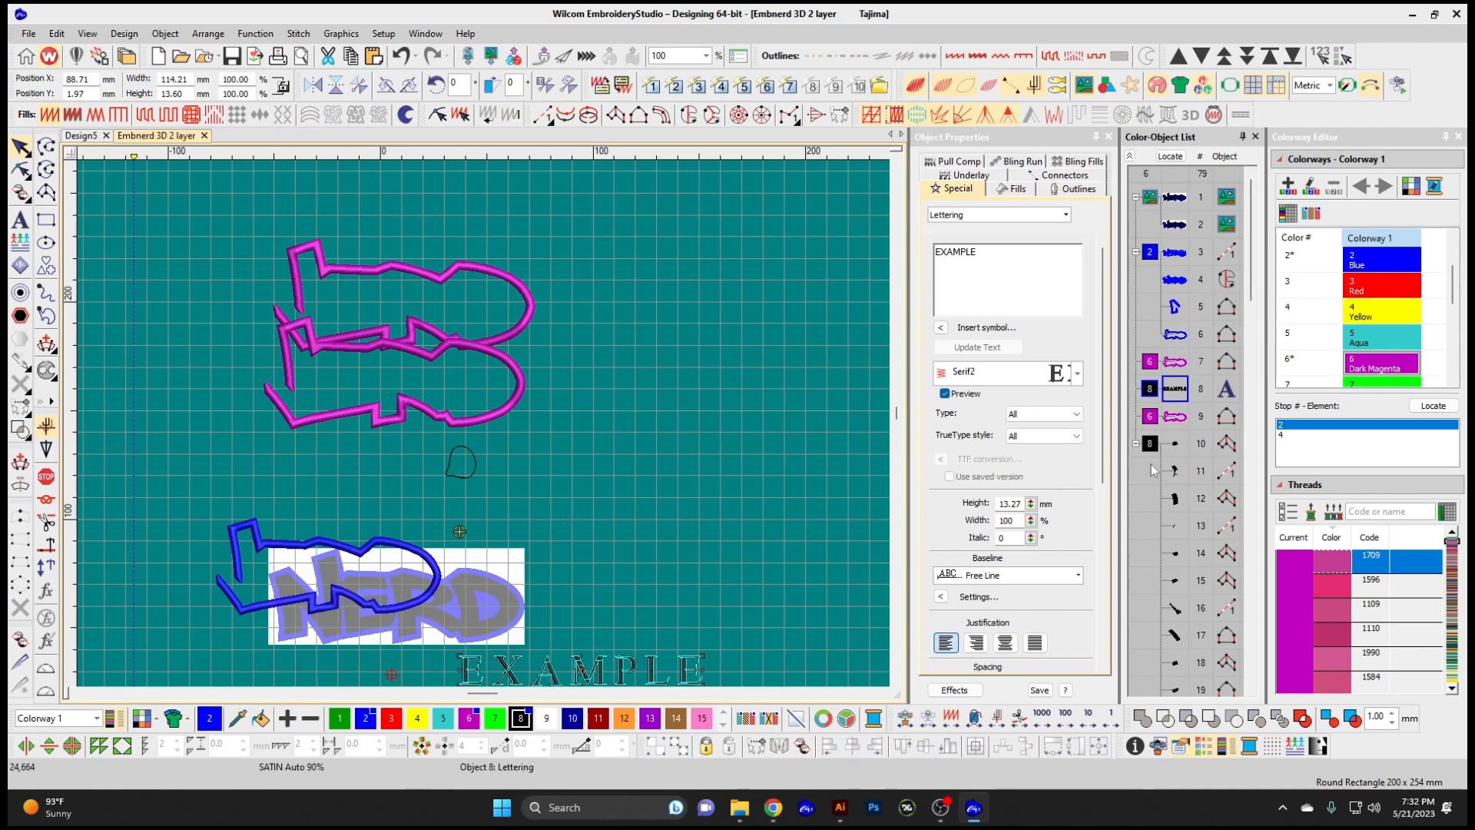
left_click(509, 272)
key("ctrl+z")
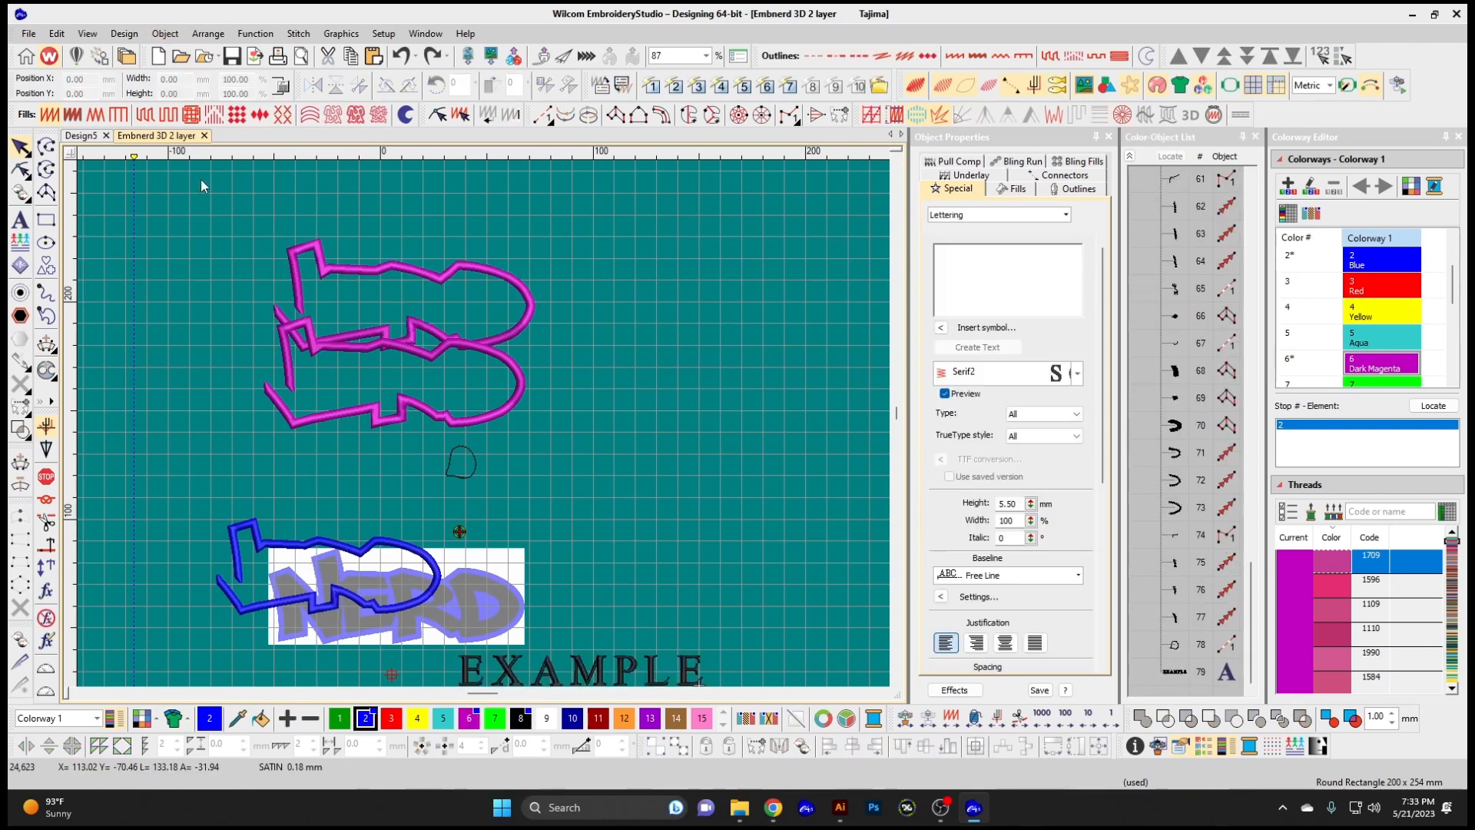
Select both magenta outlines, the blue outline and the small black outline, and open Sequence by Color for them
left_click(415, 317)
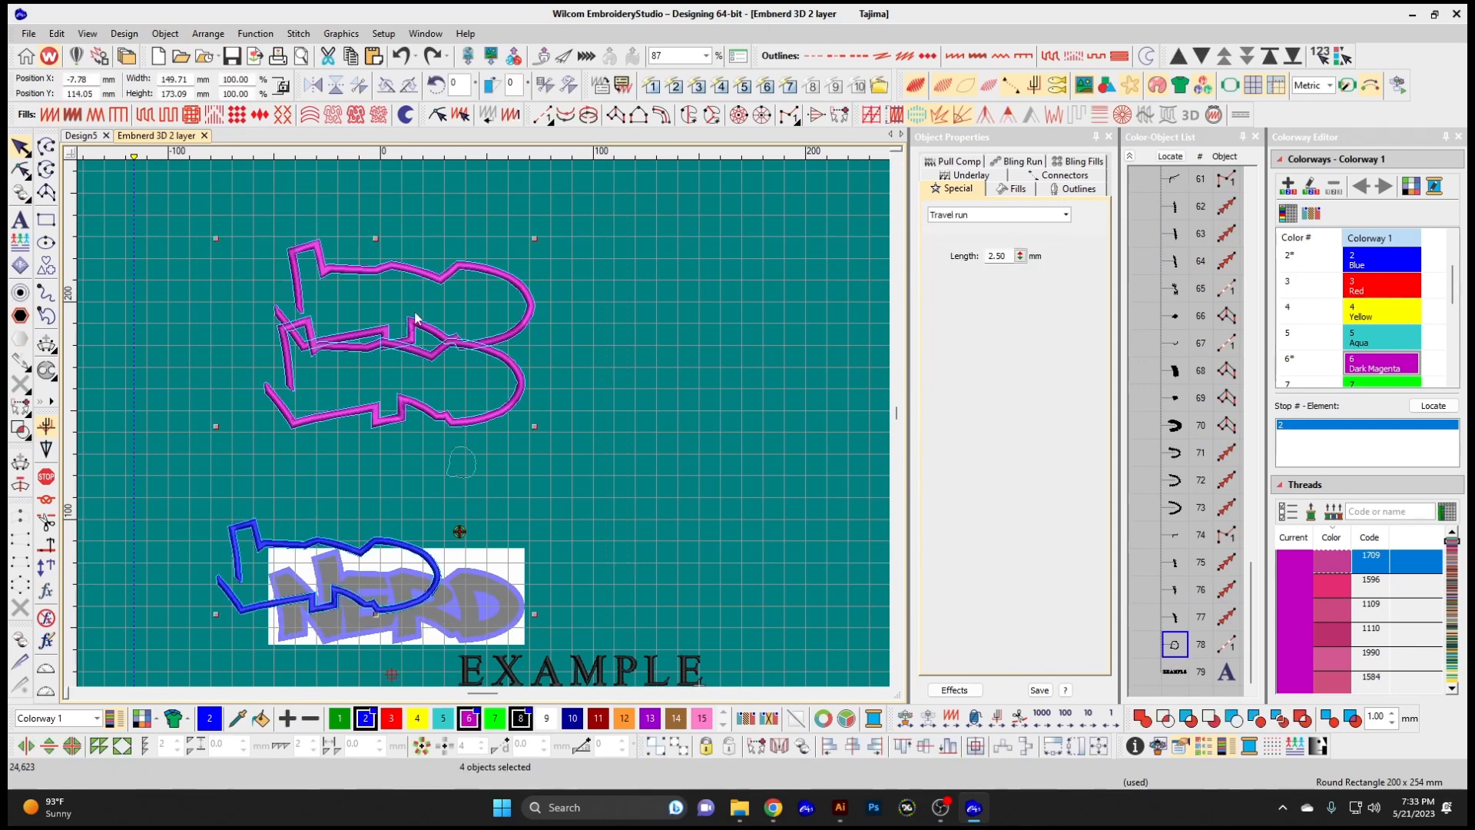
left_click(208, 33)
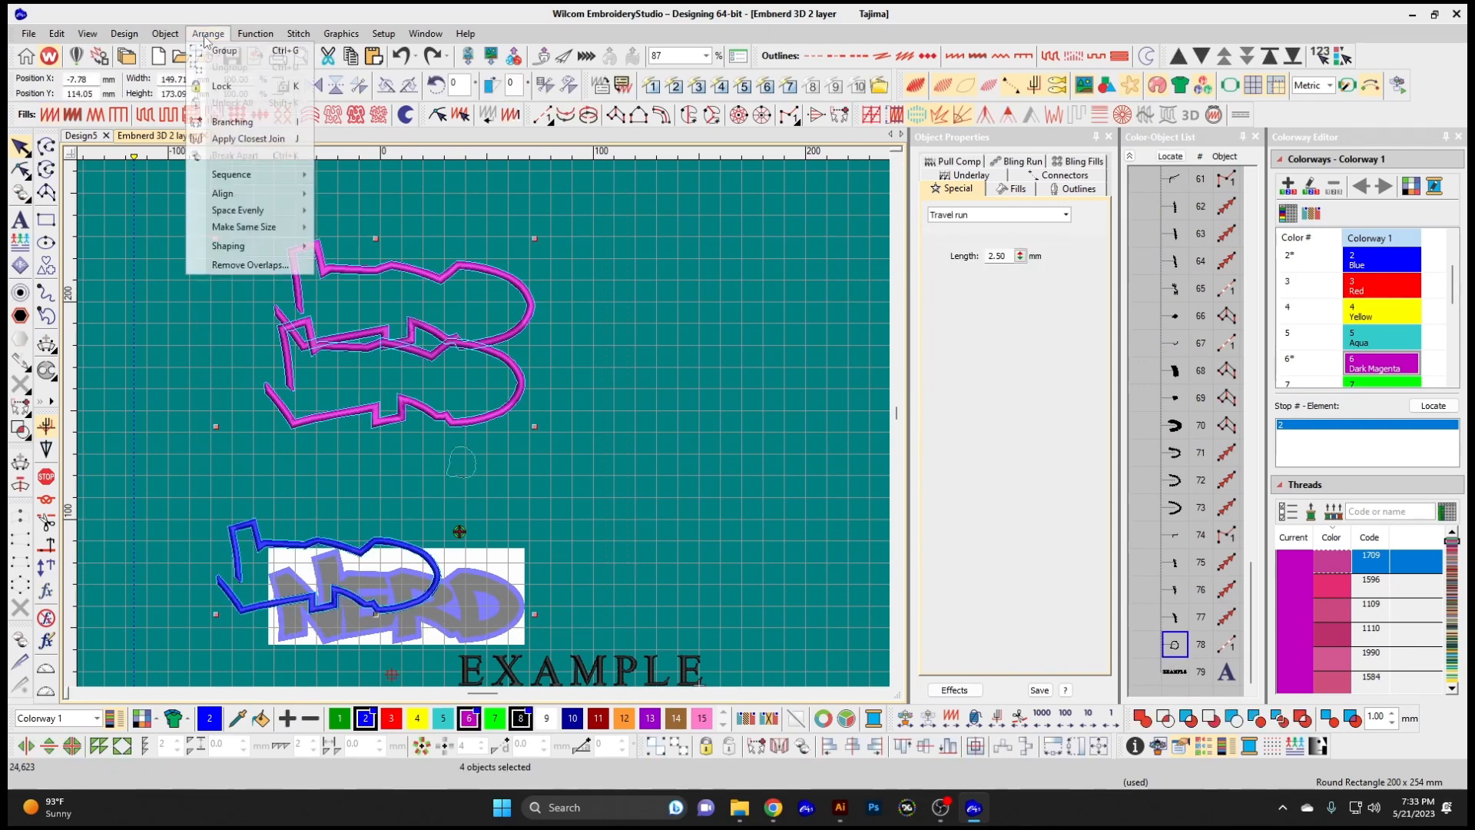
left_click(165, 33)
left_click(197, 33)
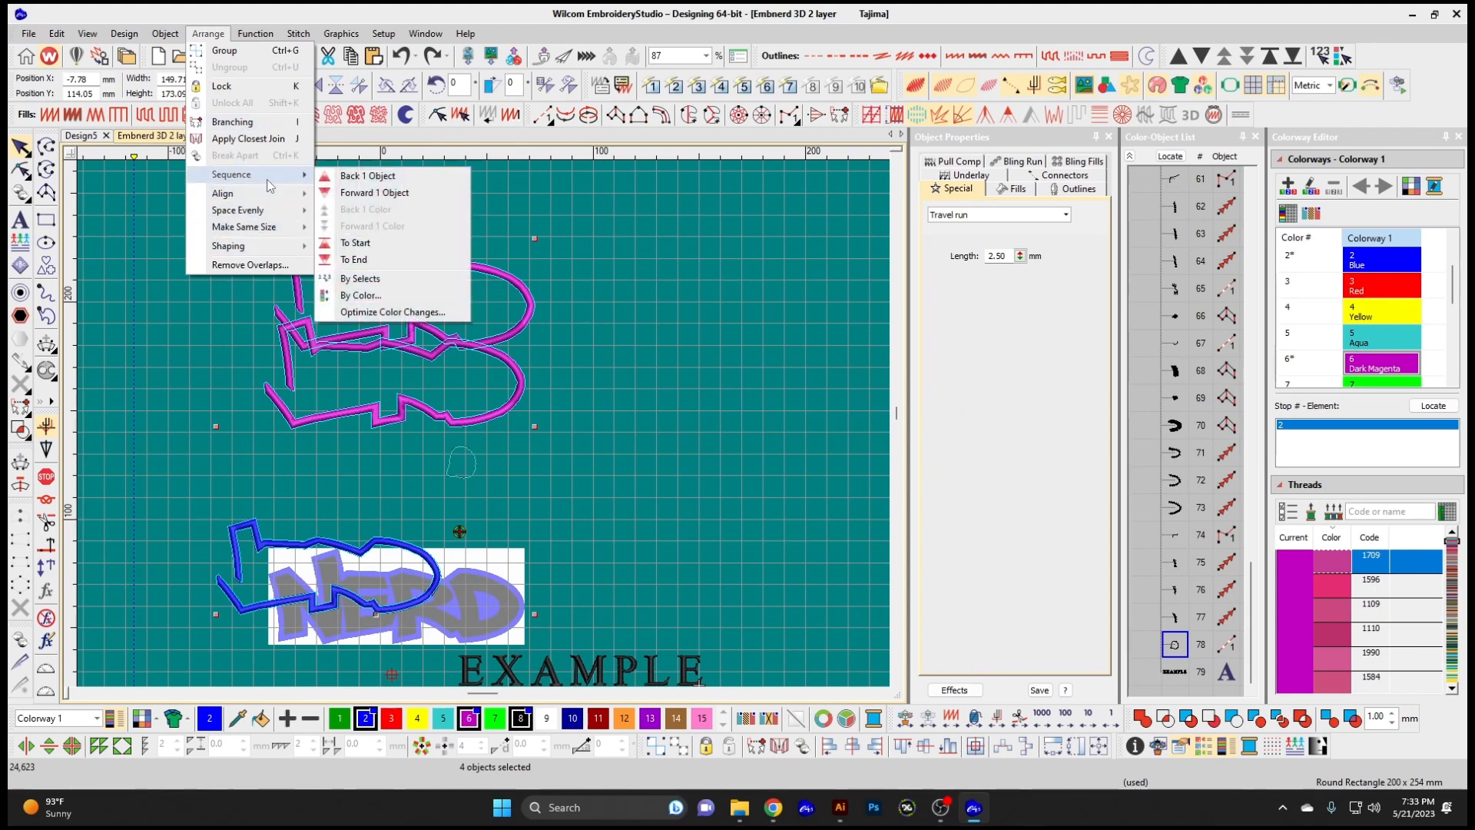
left_click(351, 296)
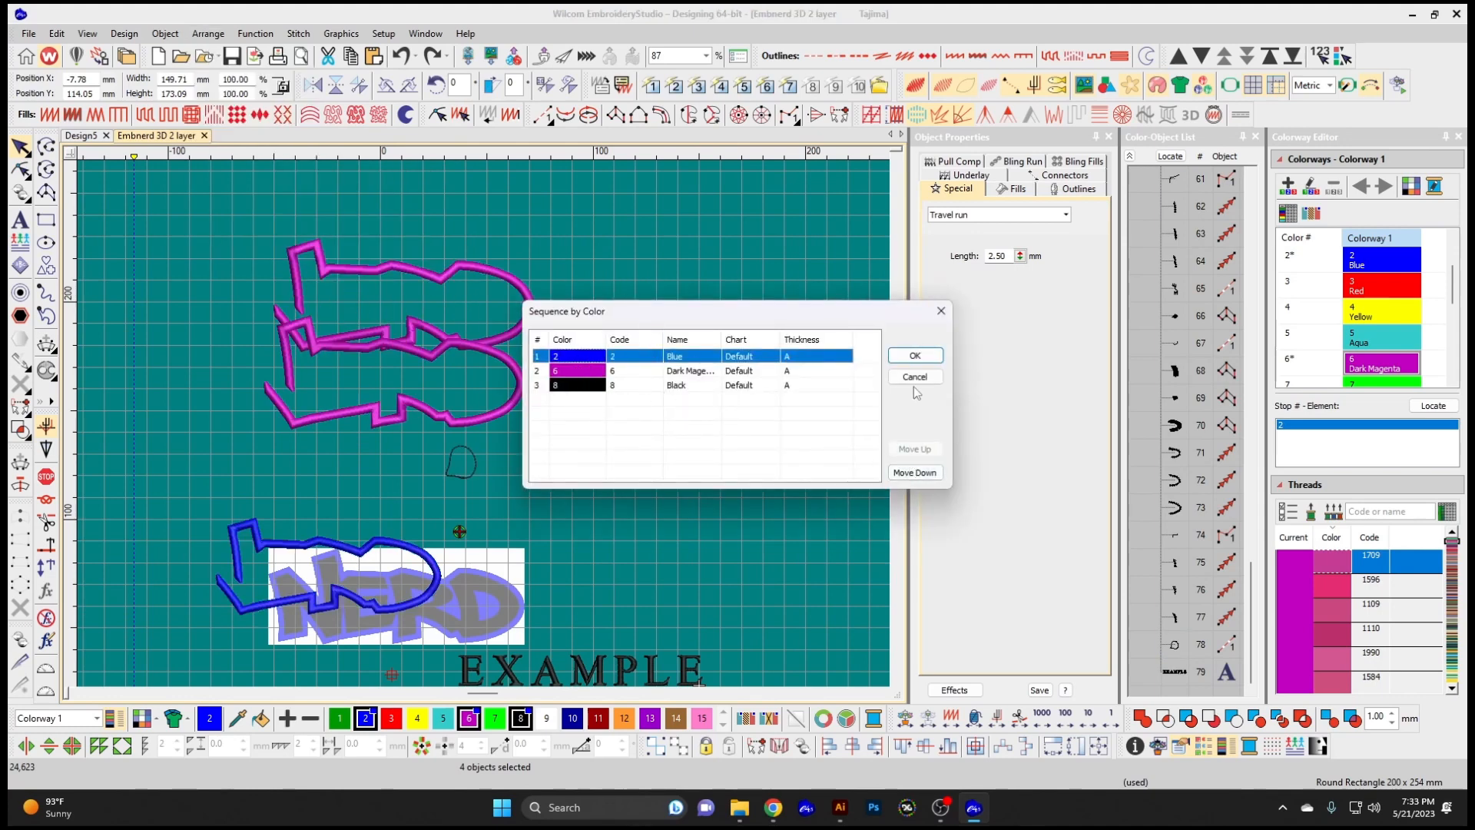
Set the color sequence to Dark Magenta, Blue, Black and apply it to the selected objects
left_click(597, 375)
left_click(922, 450)
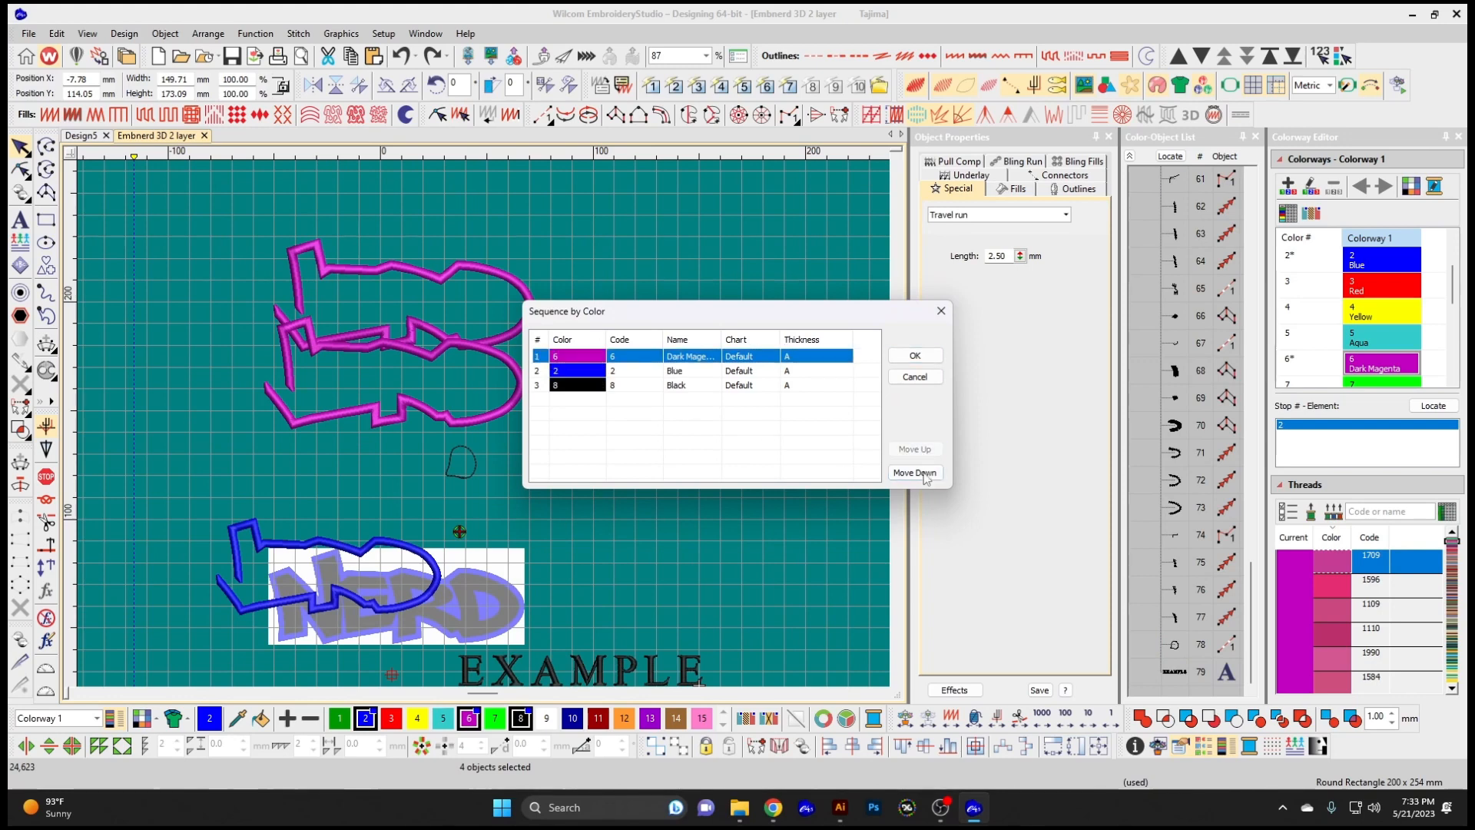
left_click(925, 473)
left_click(925, 473)
left_click(915, 449)
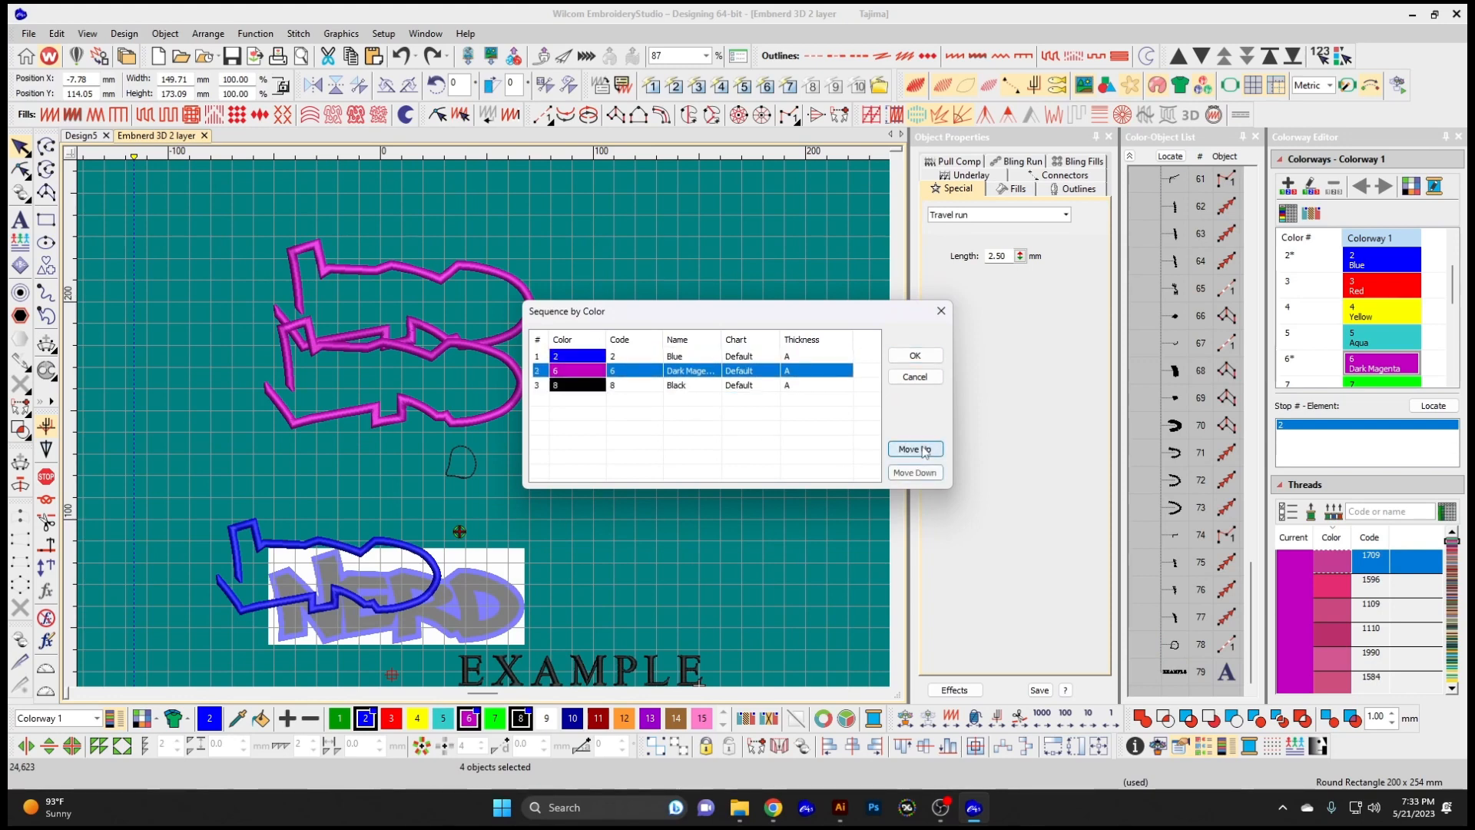
left_click(916, 449)
left_click(915, 355)
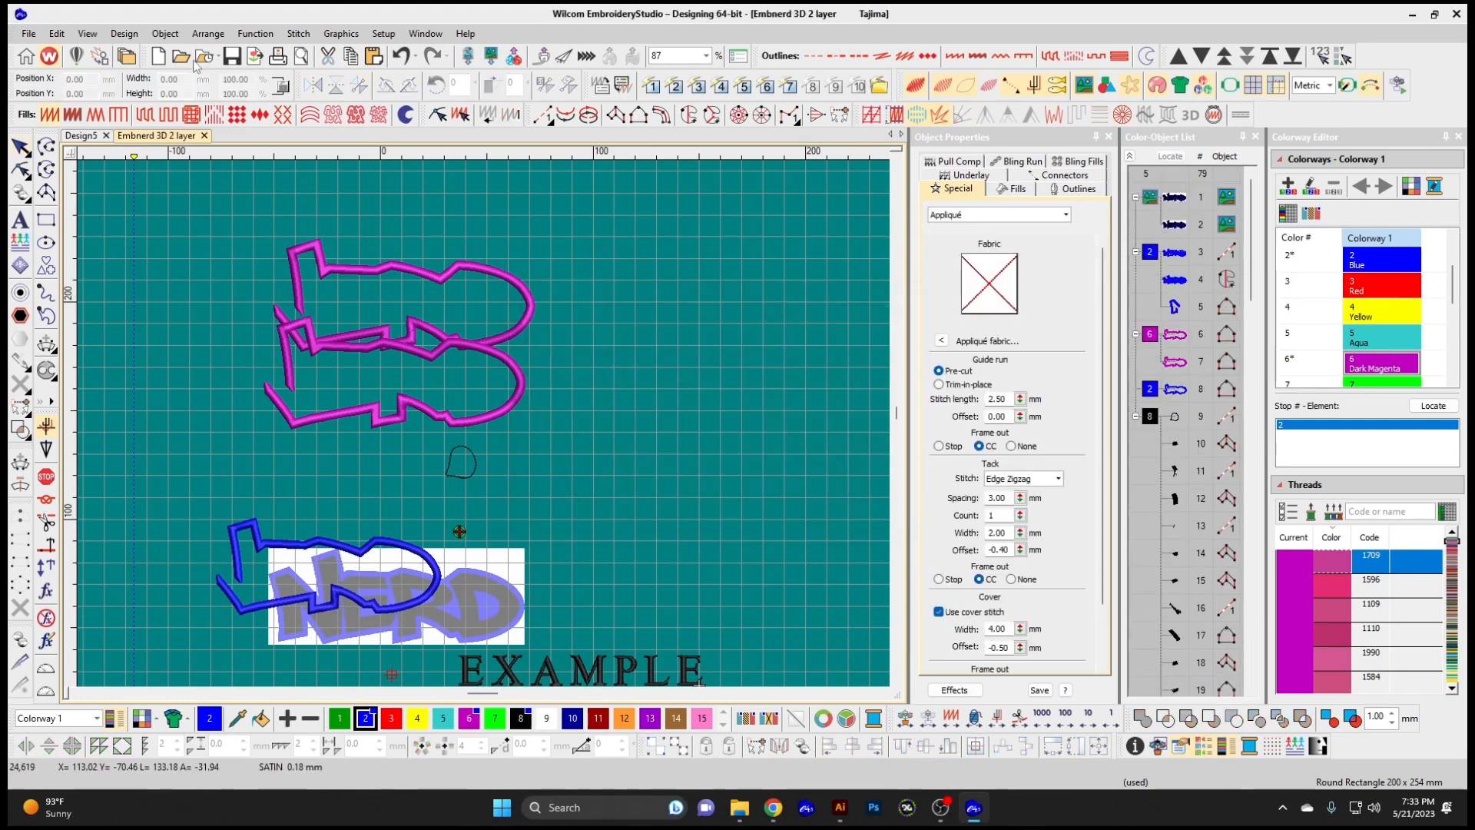
Align the two magenta outlines by their centers, try moving one of them off the other and undo the move
left_click(208, 34)
mouse_move(262, 179)
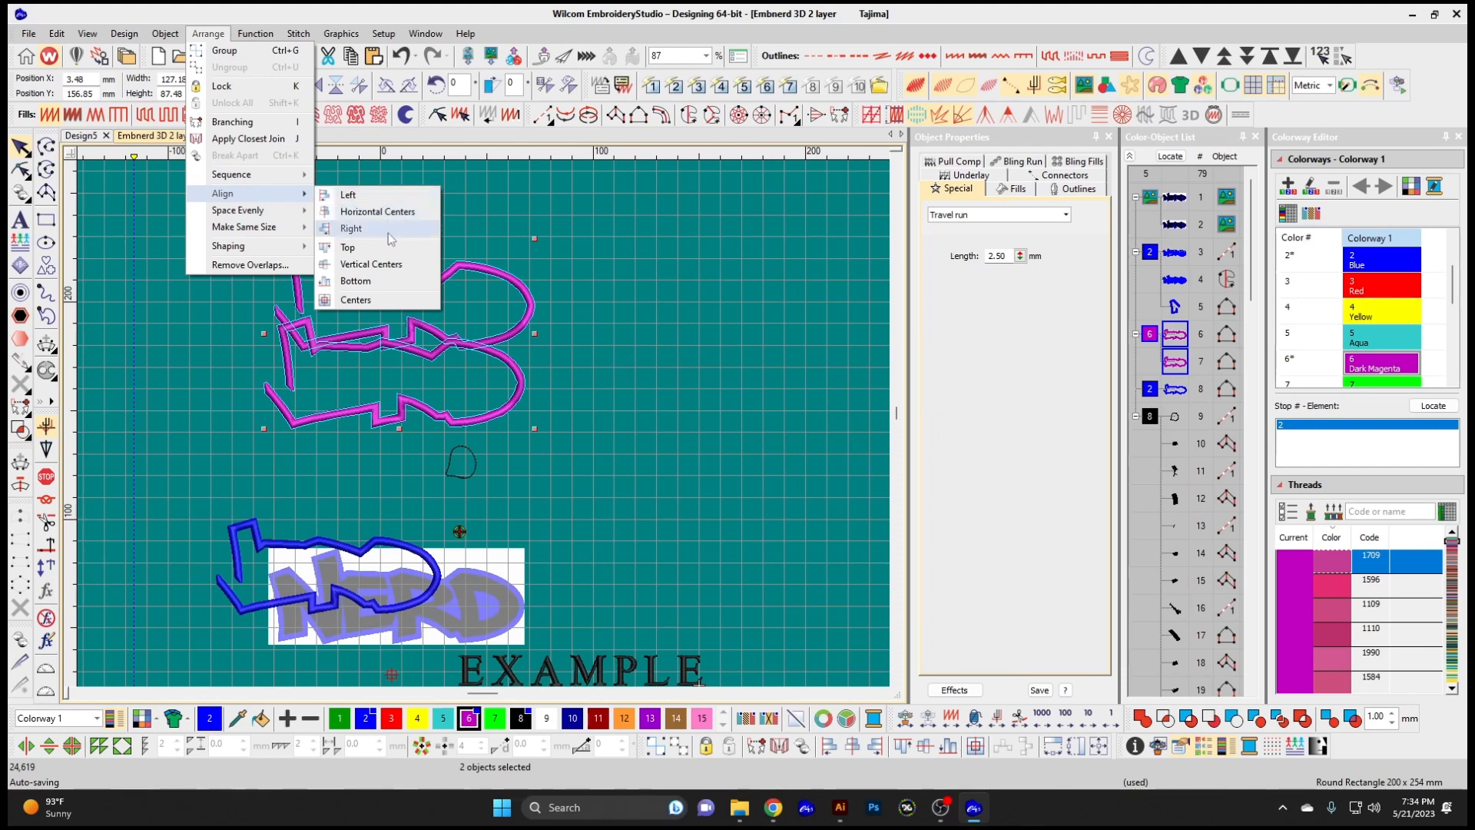
left_click(360, 301)
left_click(589, 349)
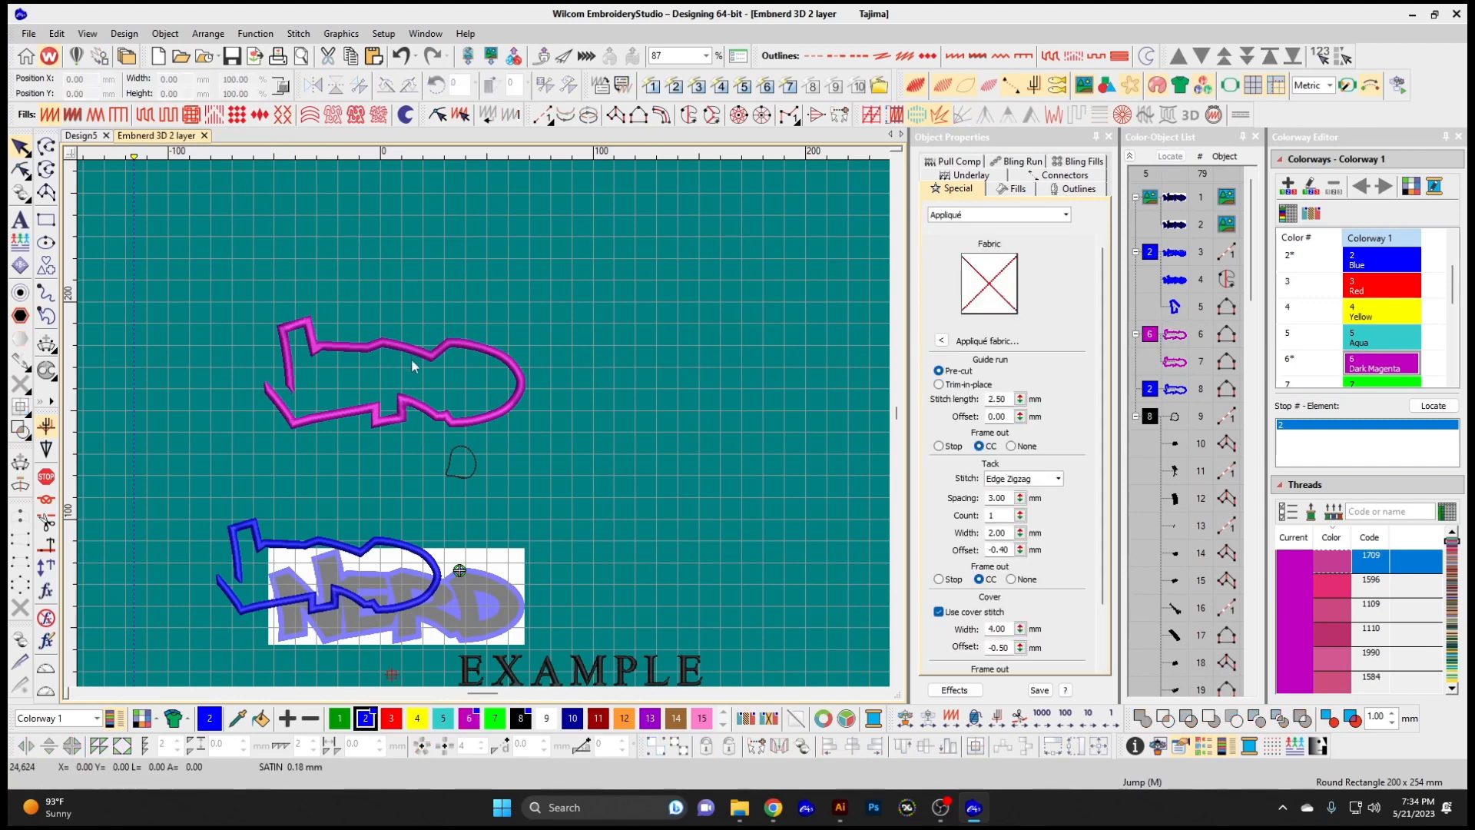
left_click(421, 334)
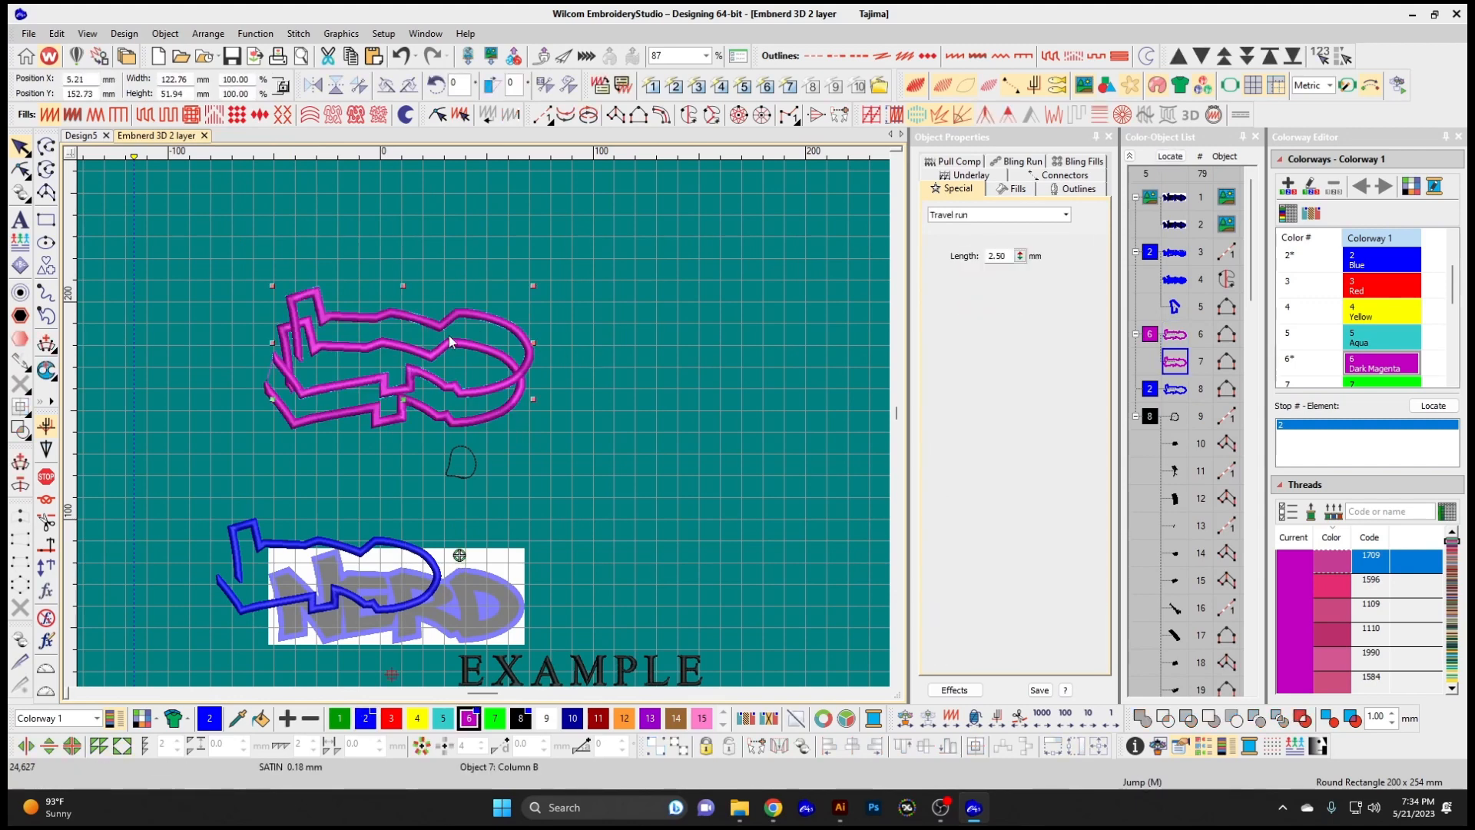
key("ctrl+z")
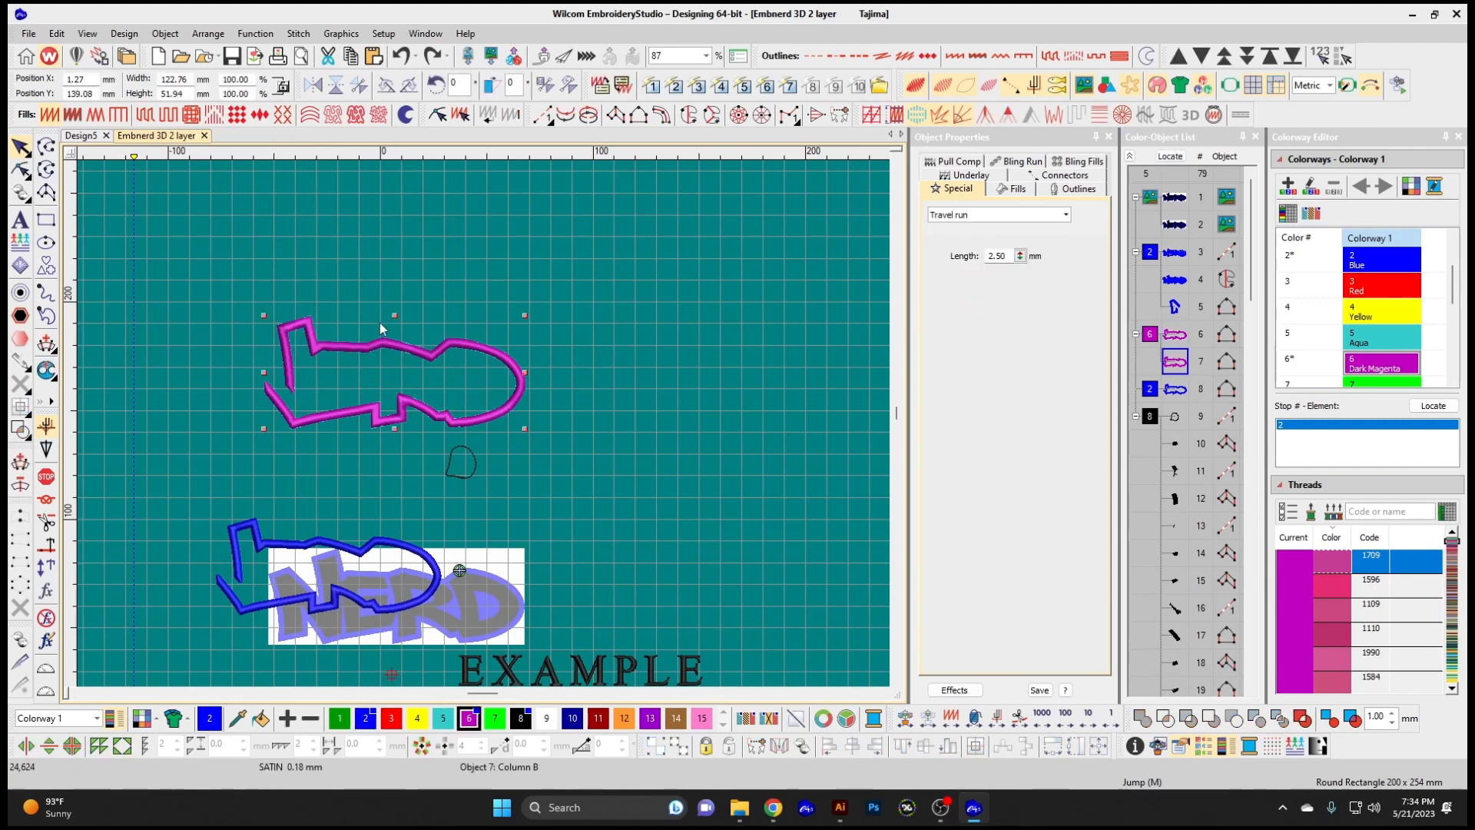
left_click(209, 34)
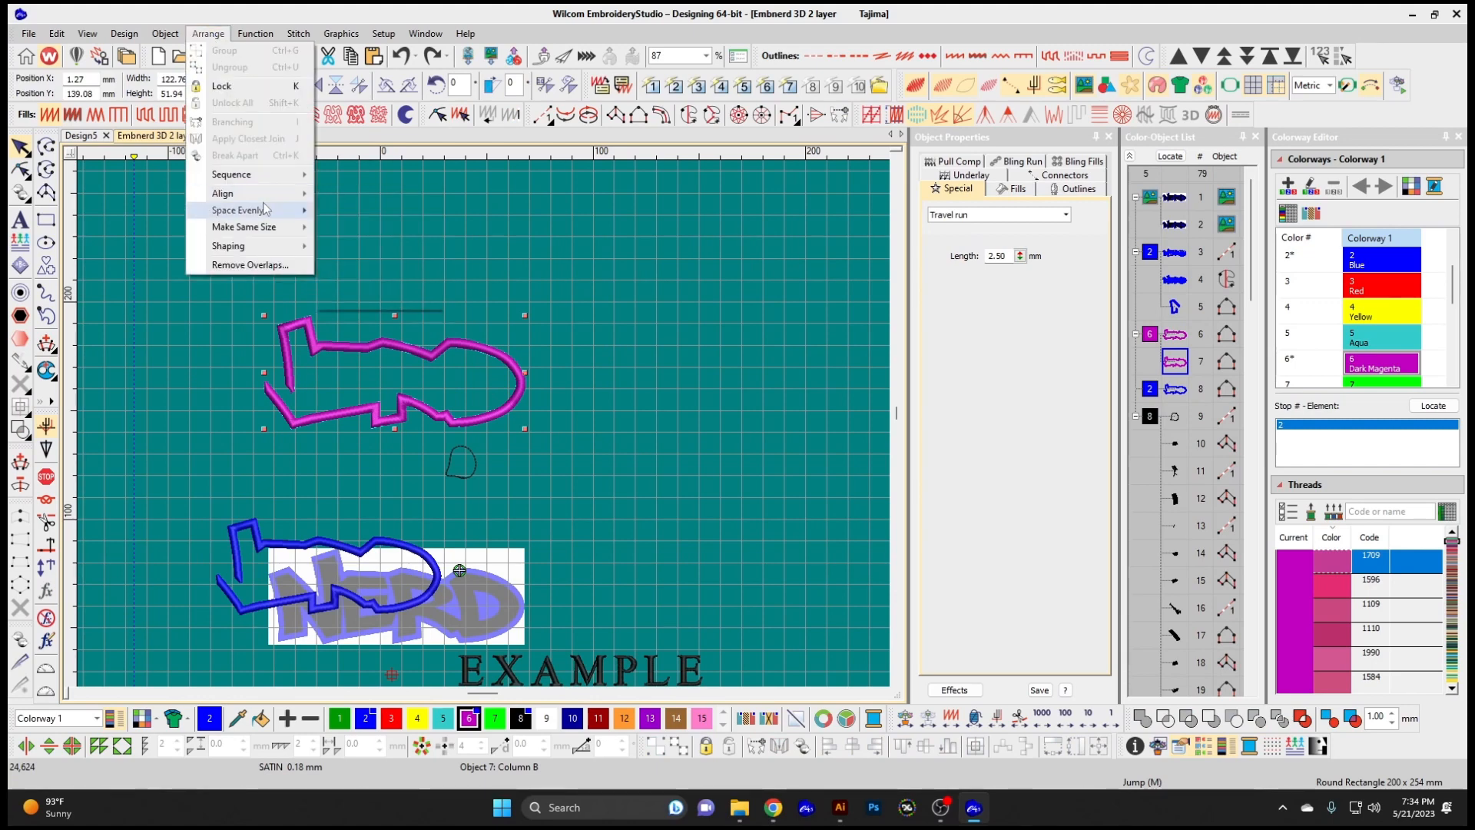
left_click(258, 344)
left_click_drag(328, 346, 369, 307)
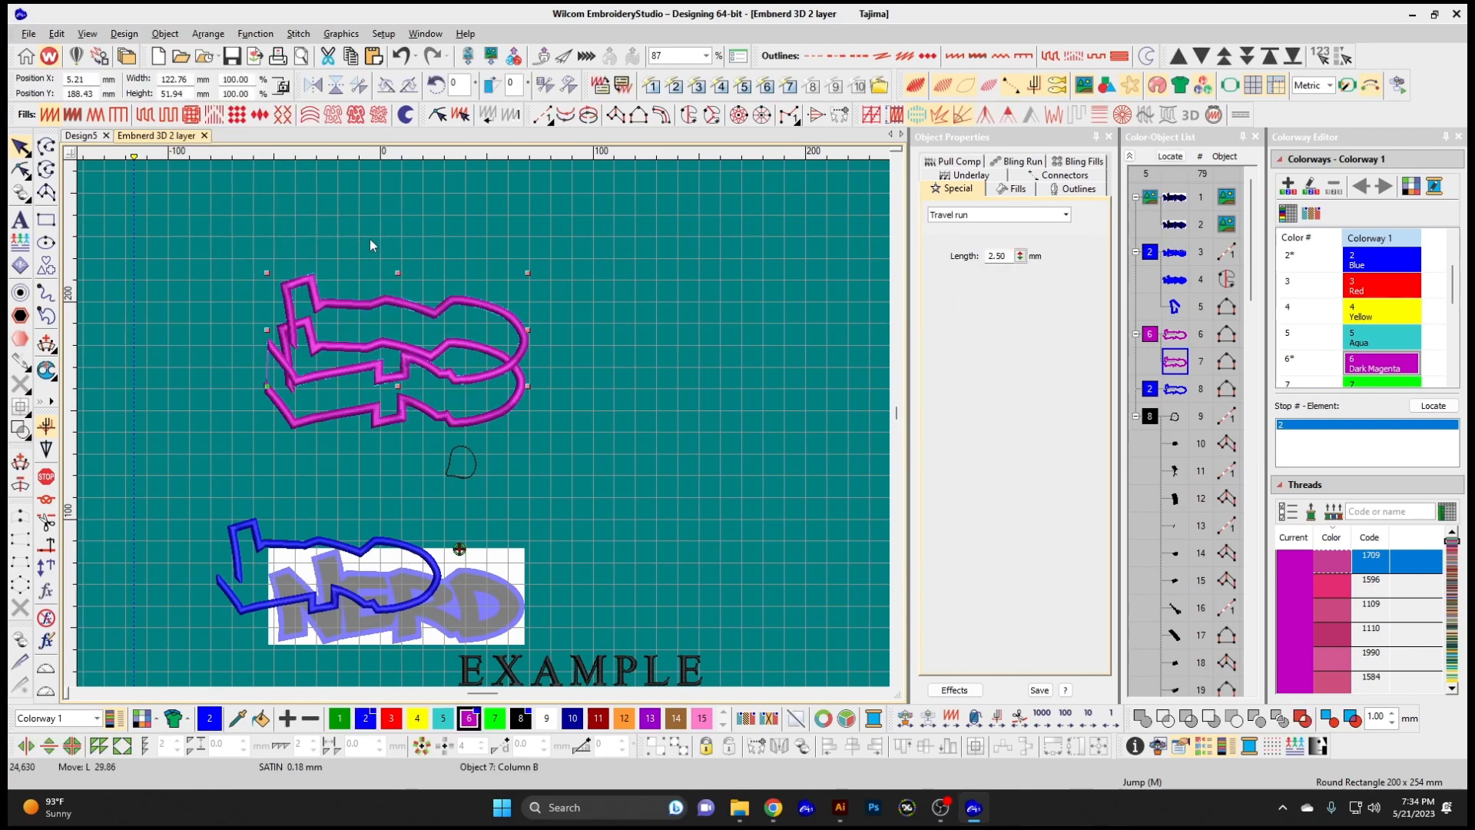
left_click_drag(371, 244, 369, 242)
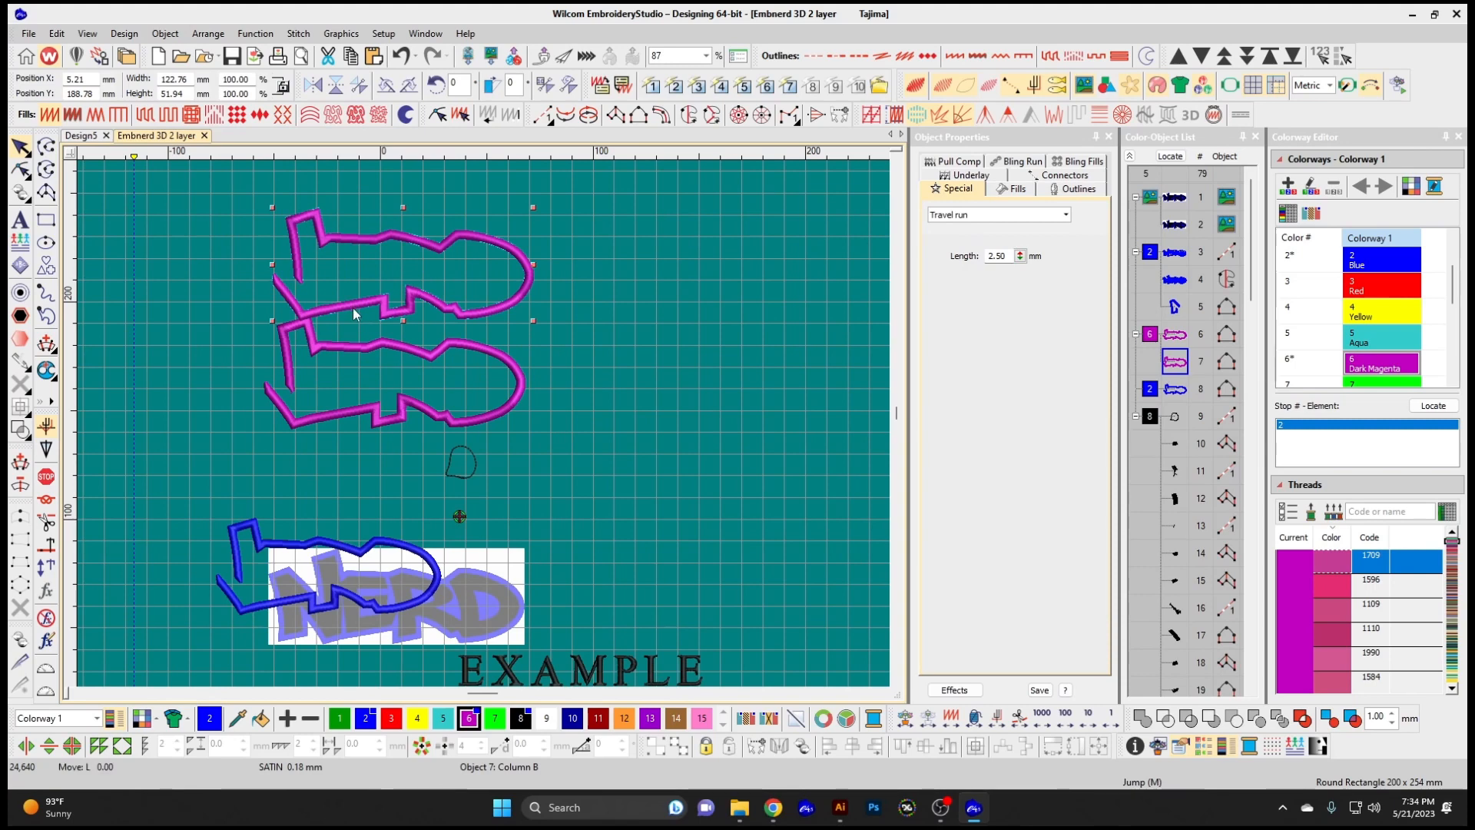
left_click_drag(353, 310, 362, 248)
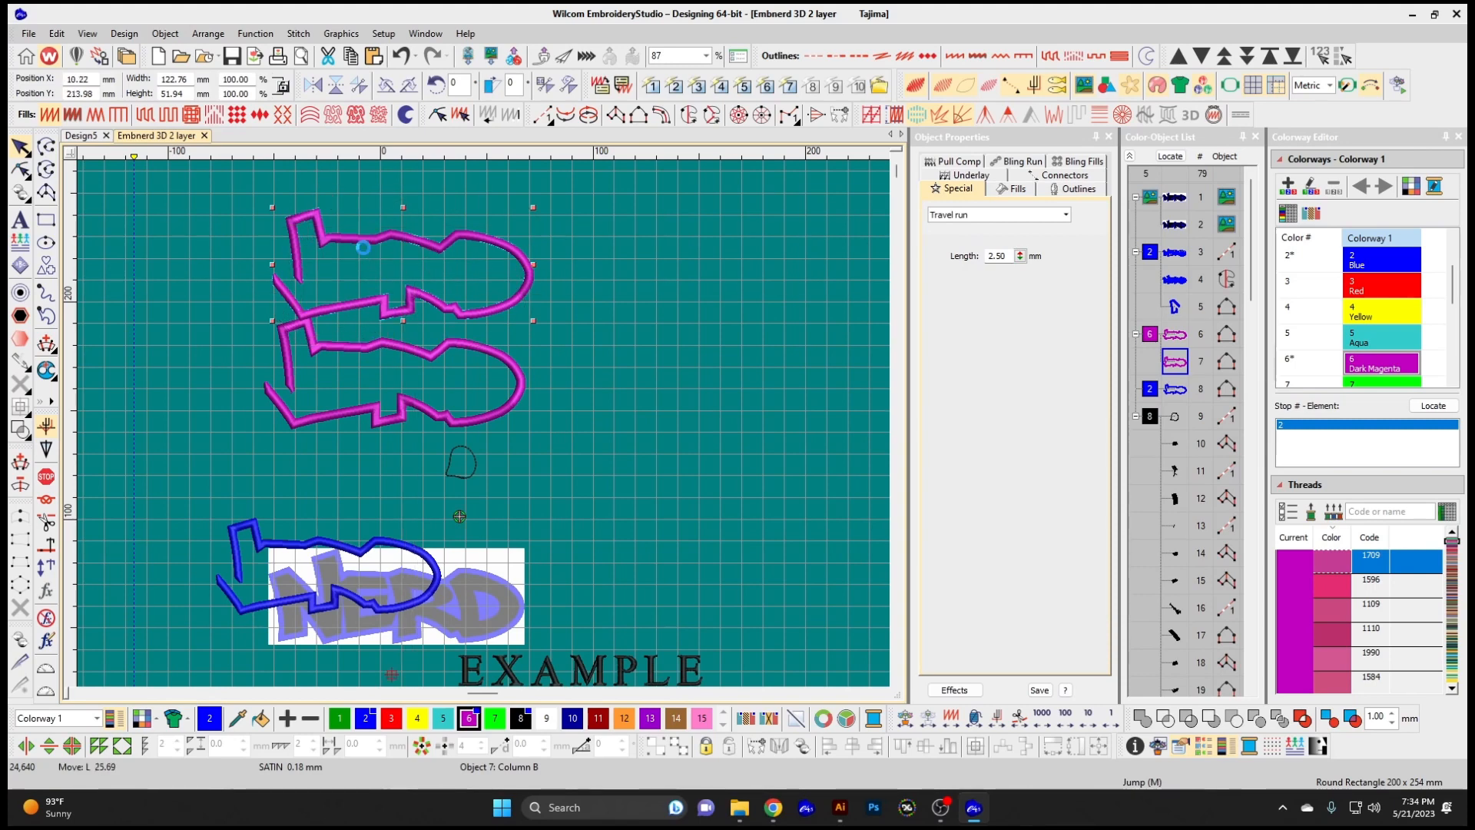
right_click(363, 247)
left_click(336, 269)
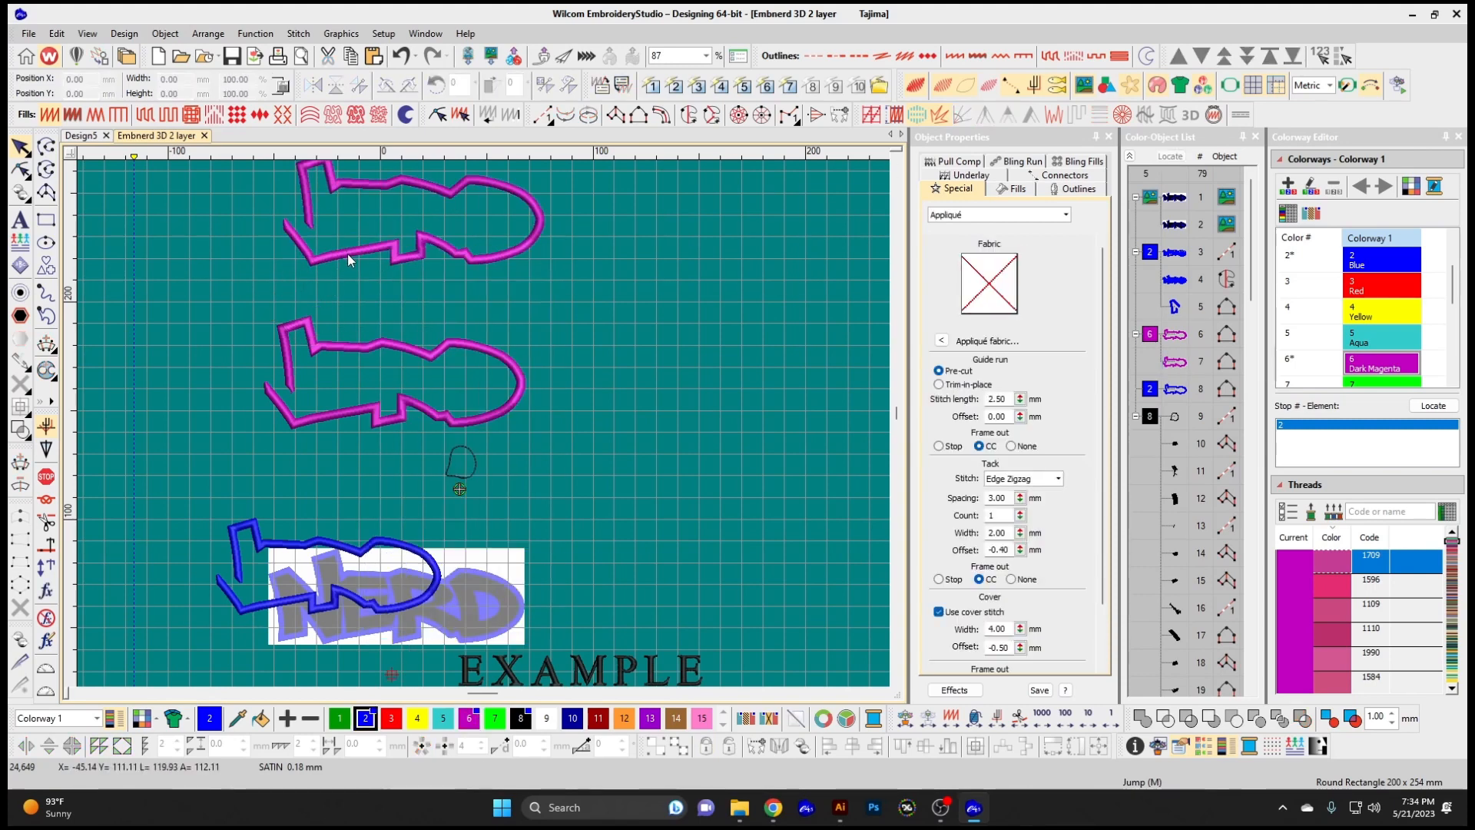
key("ctrl+z")
key("ctrl+z")
key("ctrl+z")
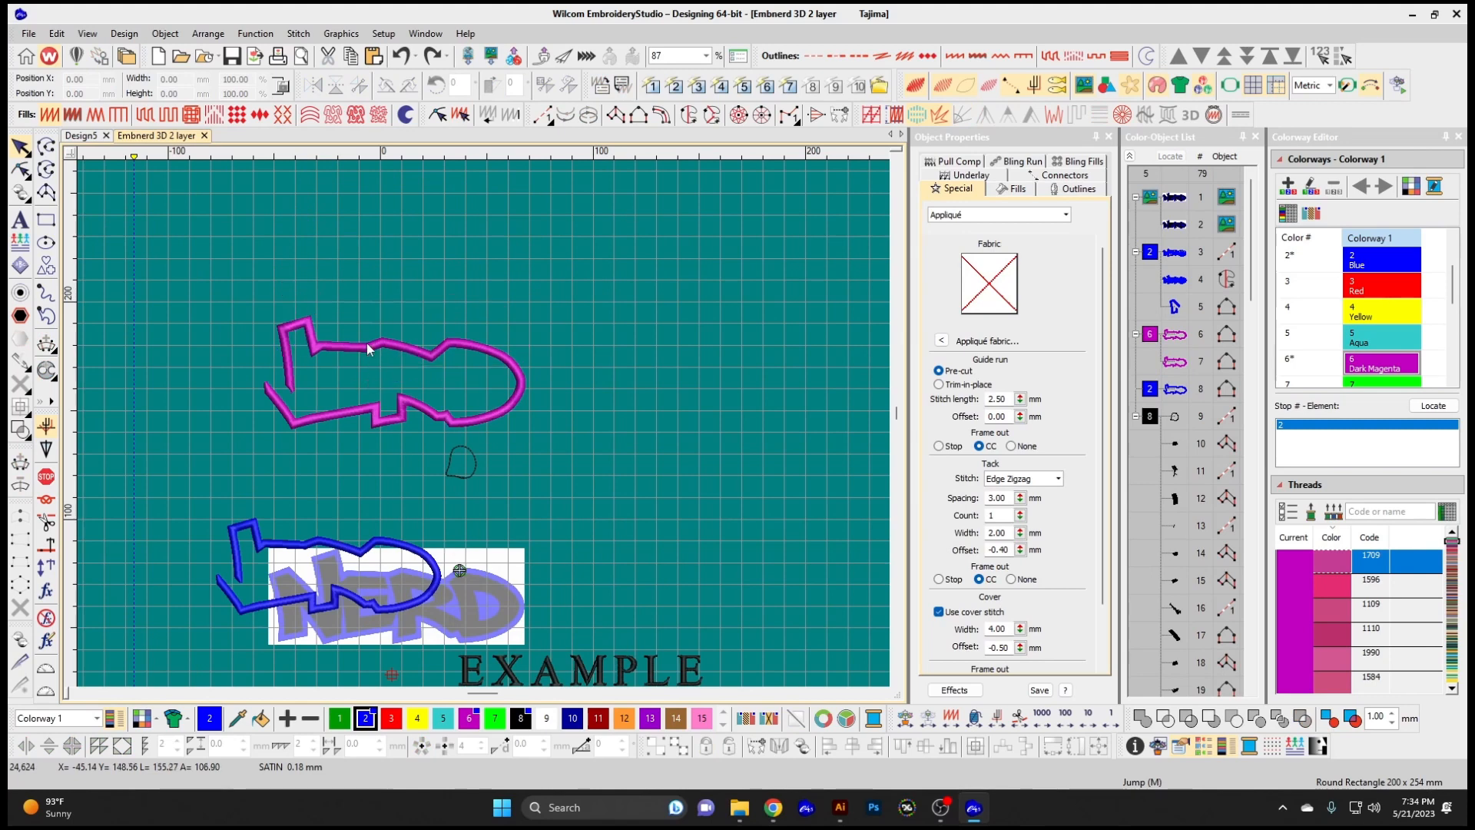
Move one of the overlapping magenta outlines slightly upward and place a duplicate of it above the other two
left_click(367, 347)
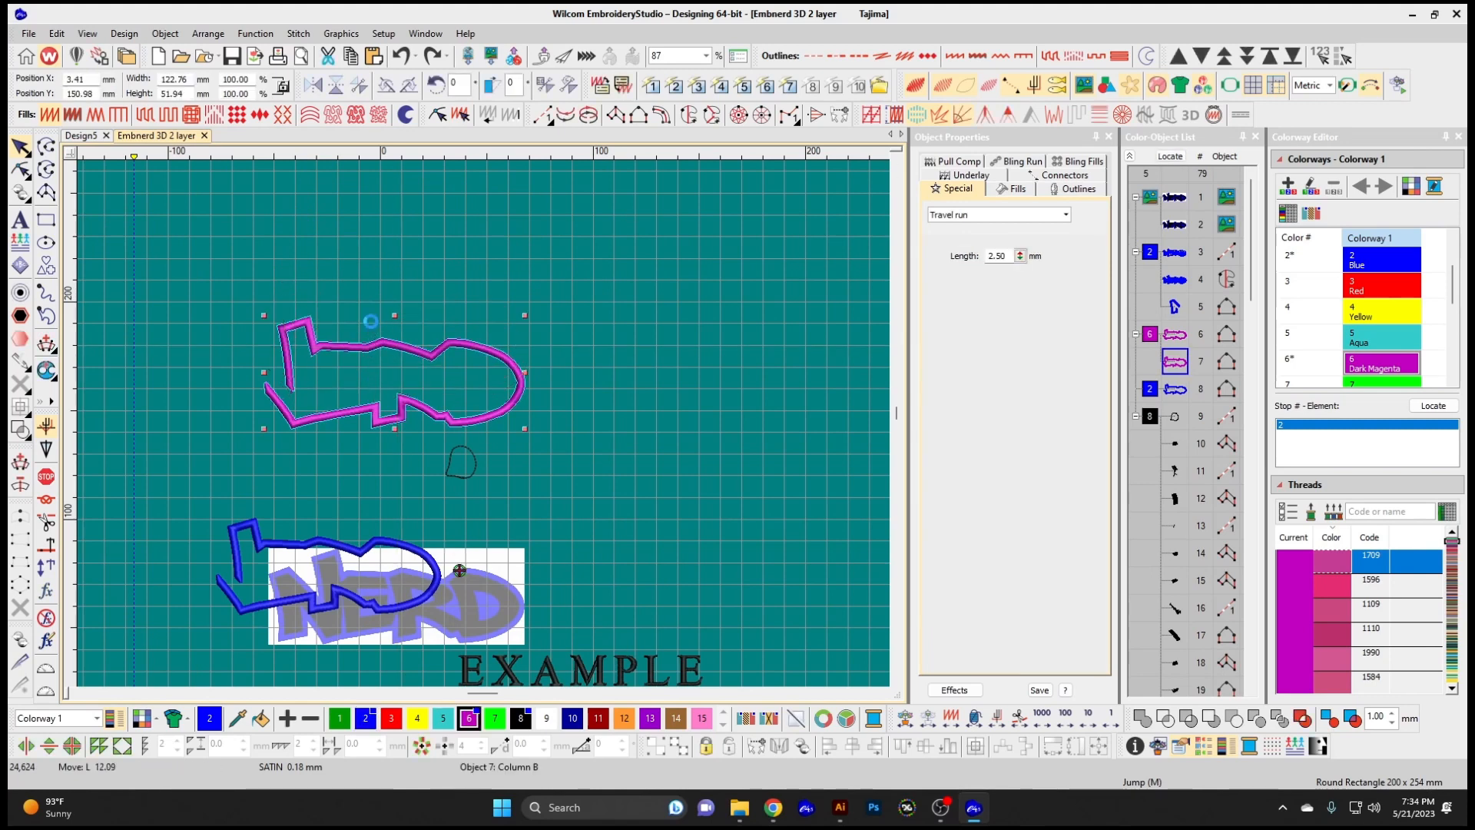
left_click_drag(369, 322, 374, 252)
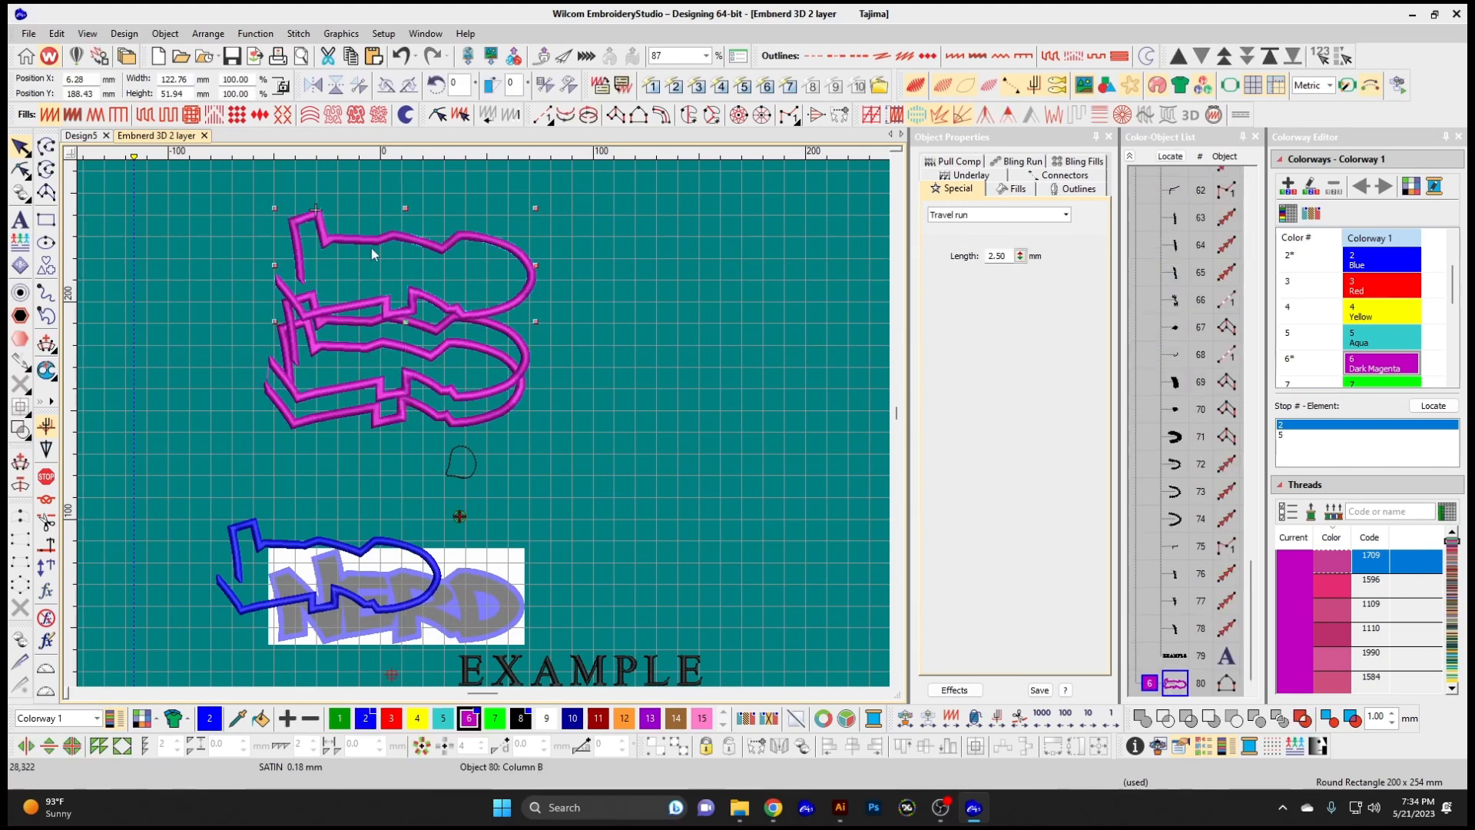
Select the three magenta outlines and space them evenly down
left_click(233, 260)
left_click_drag(530, 439, 576, 431)
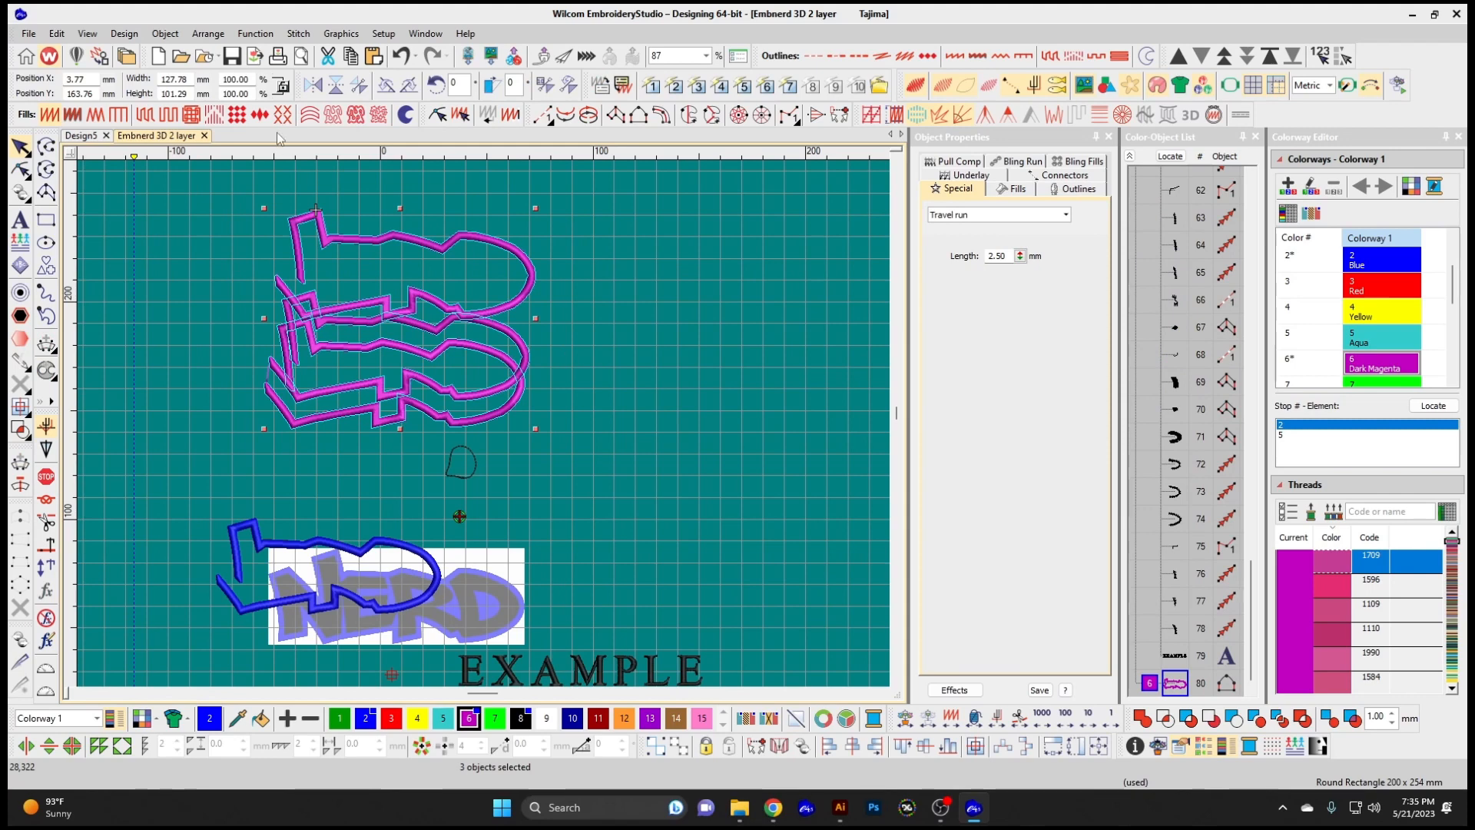
left_click(209, 34)
mouse_move(276, 176)
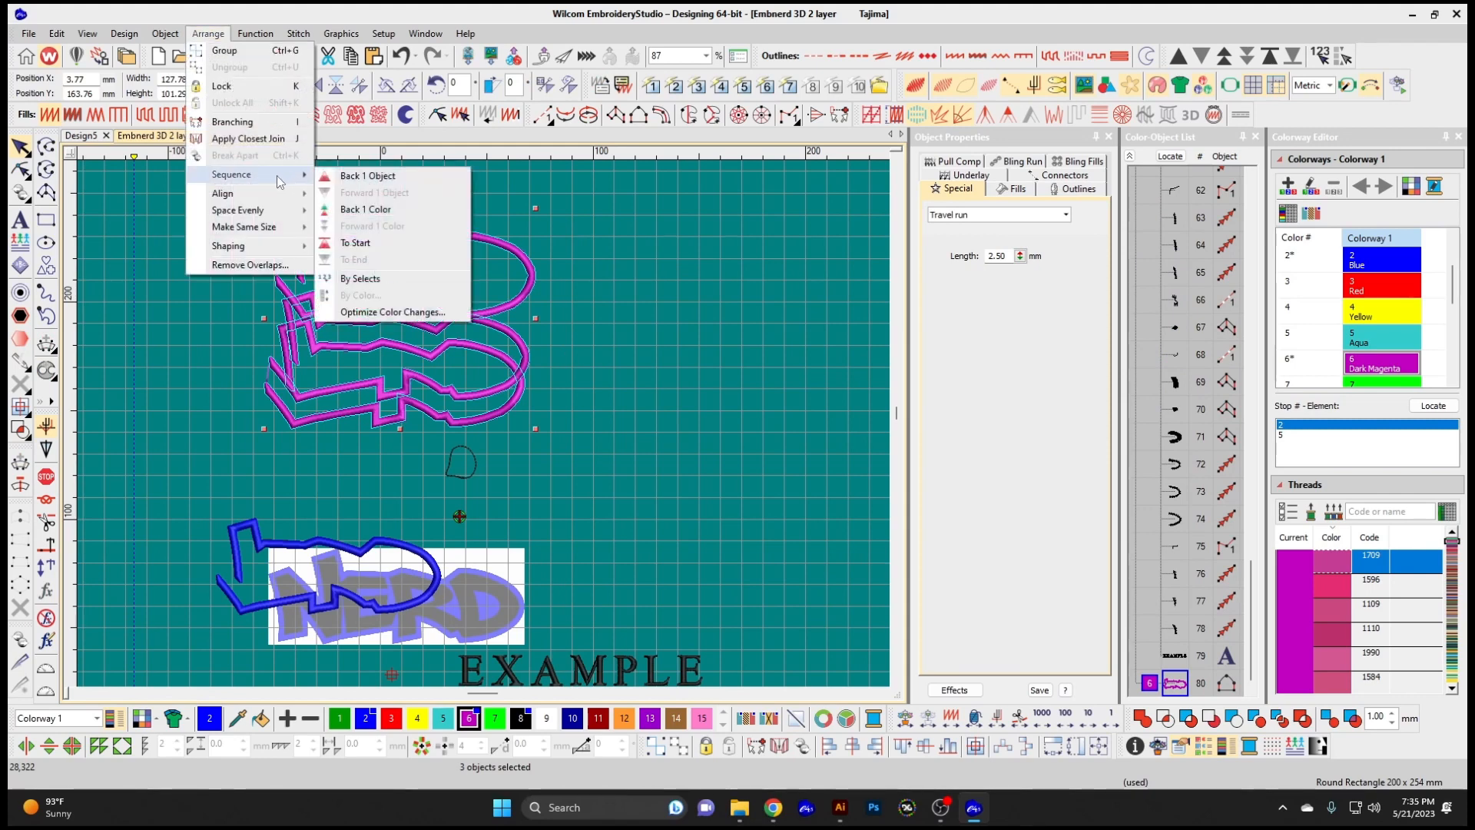
mouse_move(279, 209)
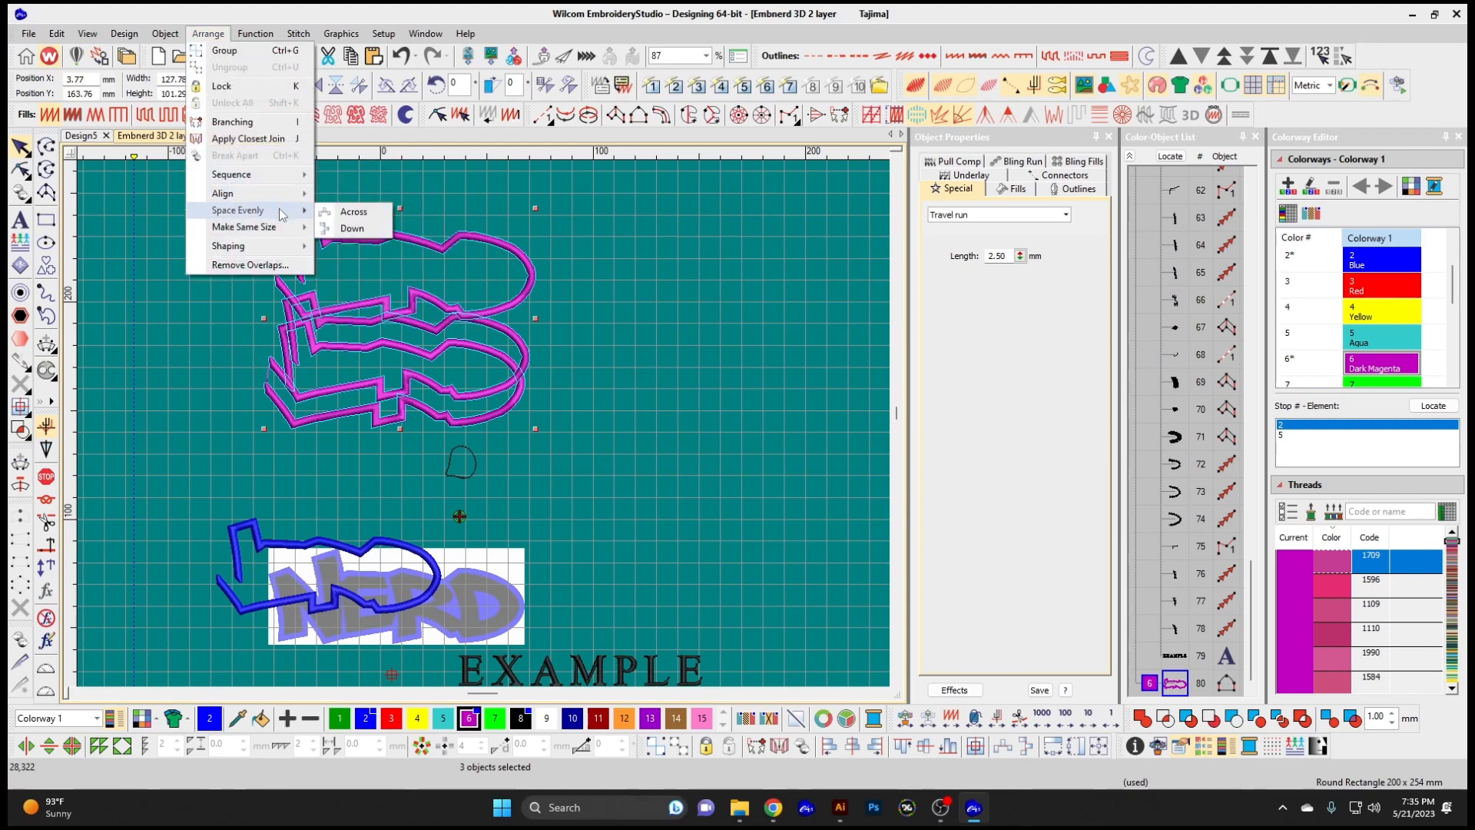
left_click(355, 229)
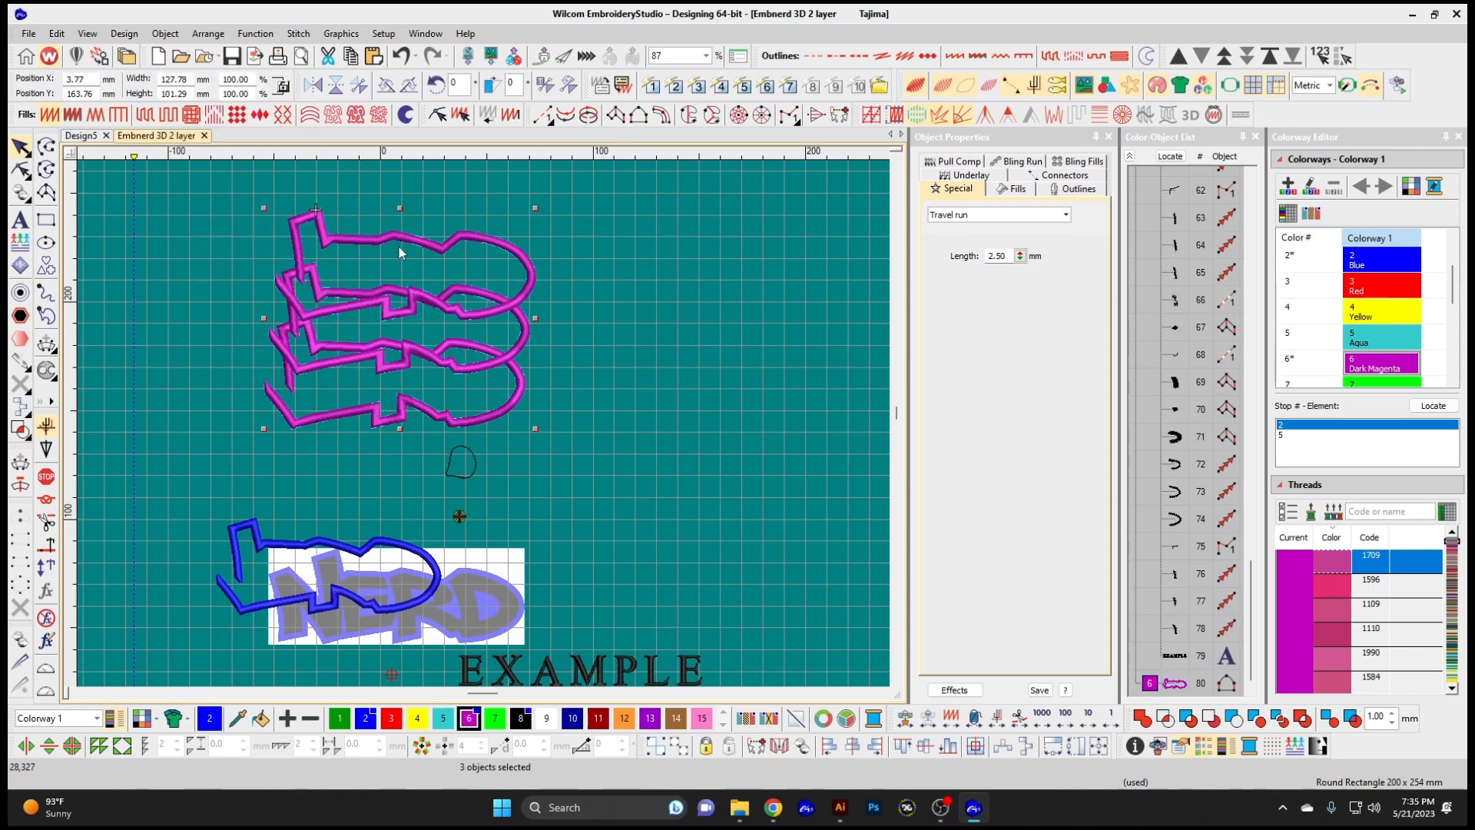
left_click(571, 355)
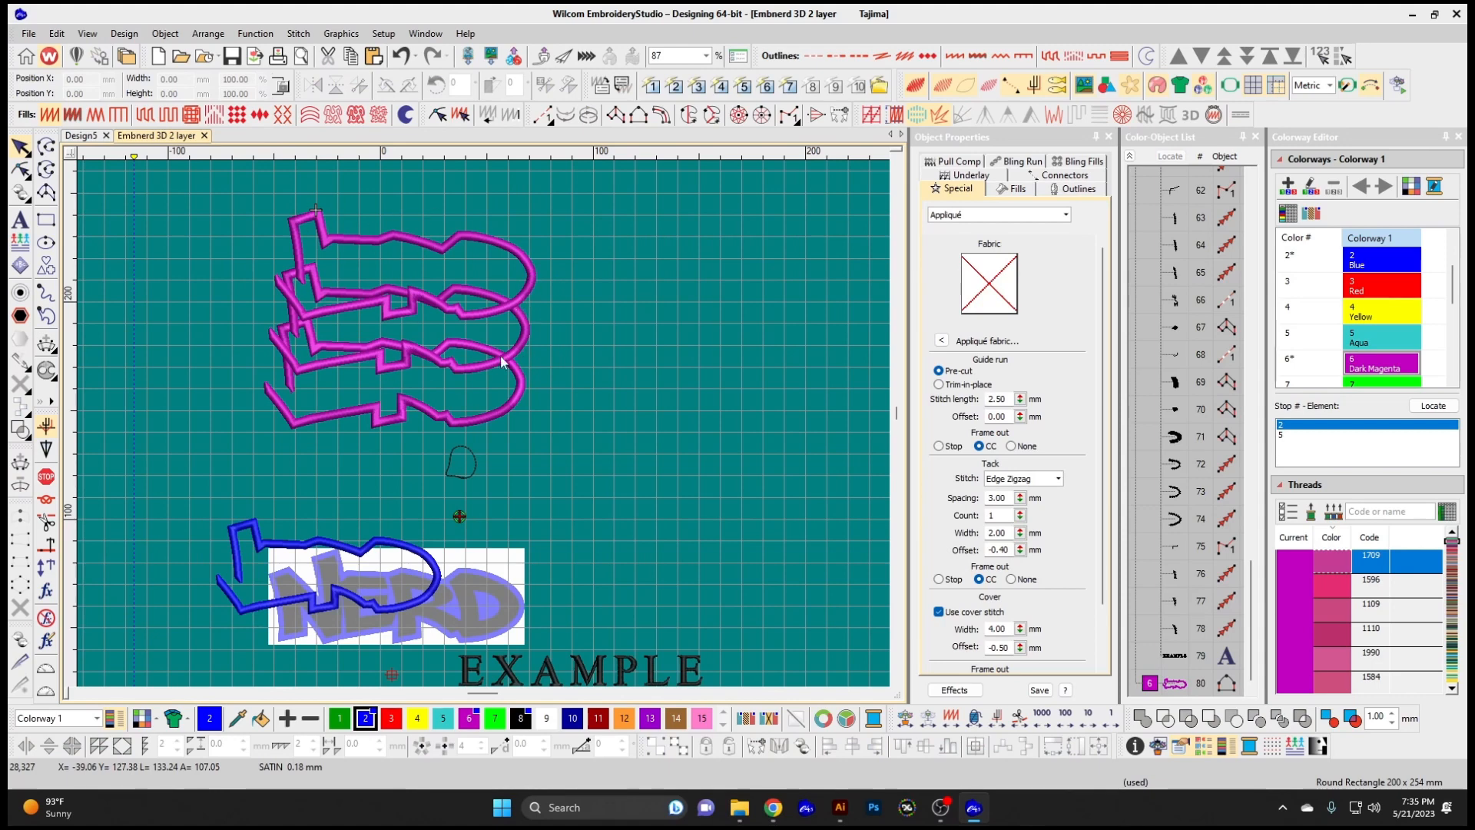
Scale the topmost magenta outline down proportionally to about 99 × 42 mm
left_click(209, 34)
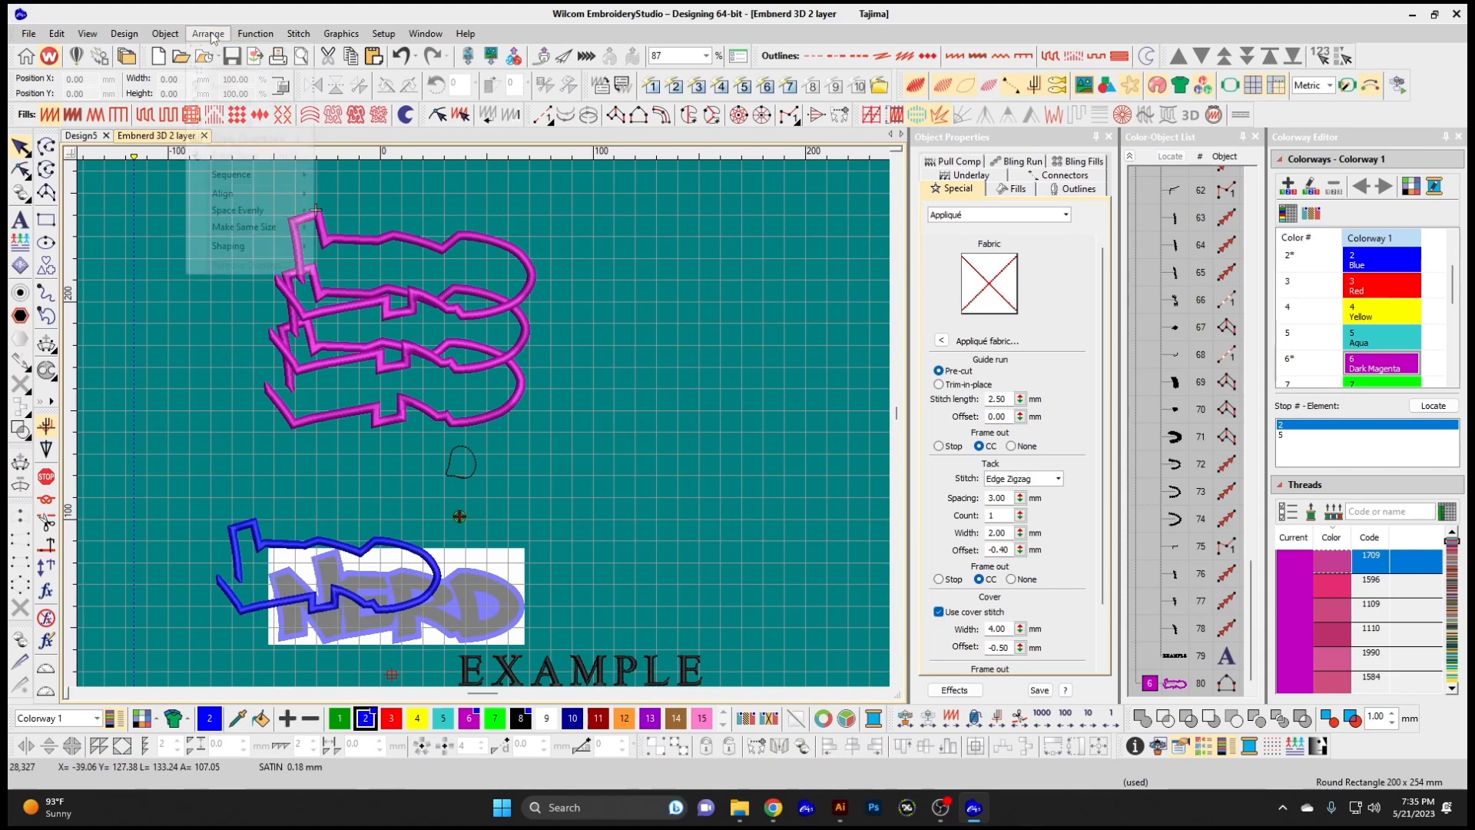
mouse_move(268, 229)
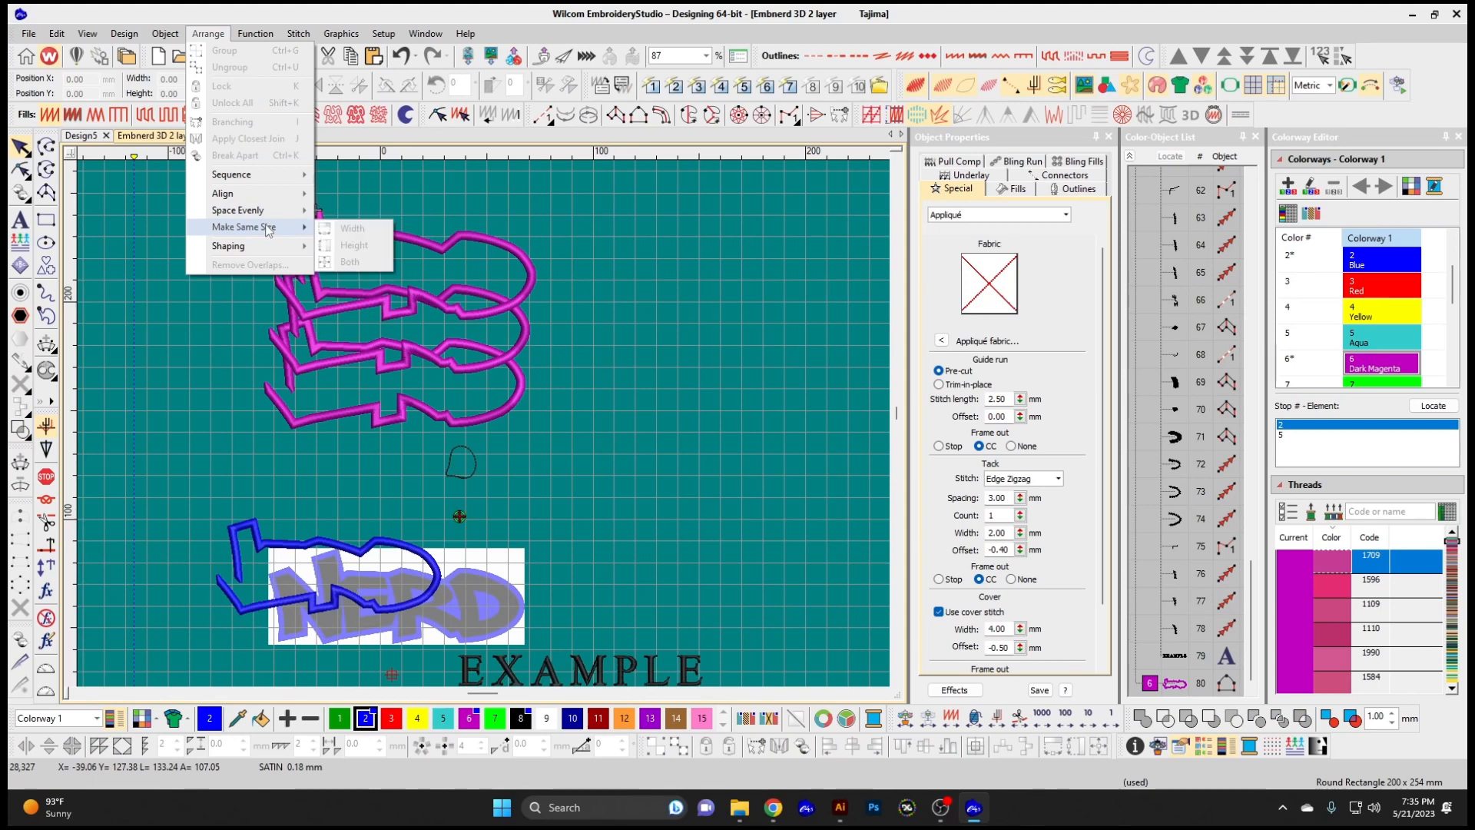
left_click(220, 292)
left_click(390, 245)
left_click_drag(535, 321, 494, 306)
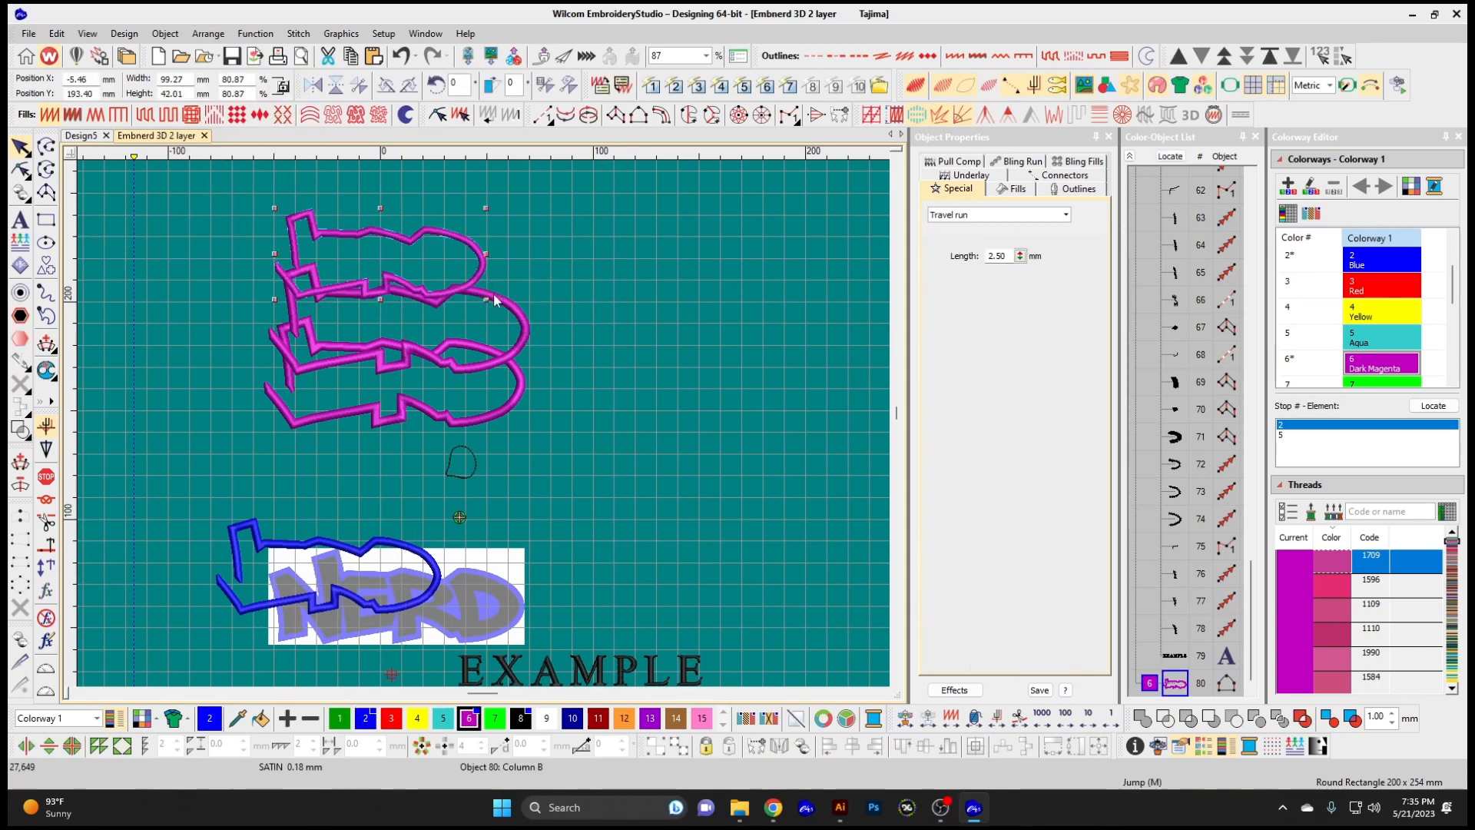
Select the reduced magenta outline and the one below it, and make them the same size in both width and height
key("ctrl+a")
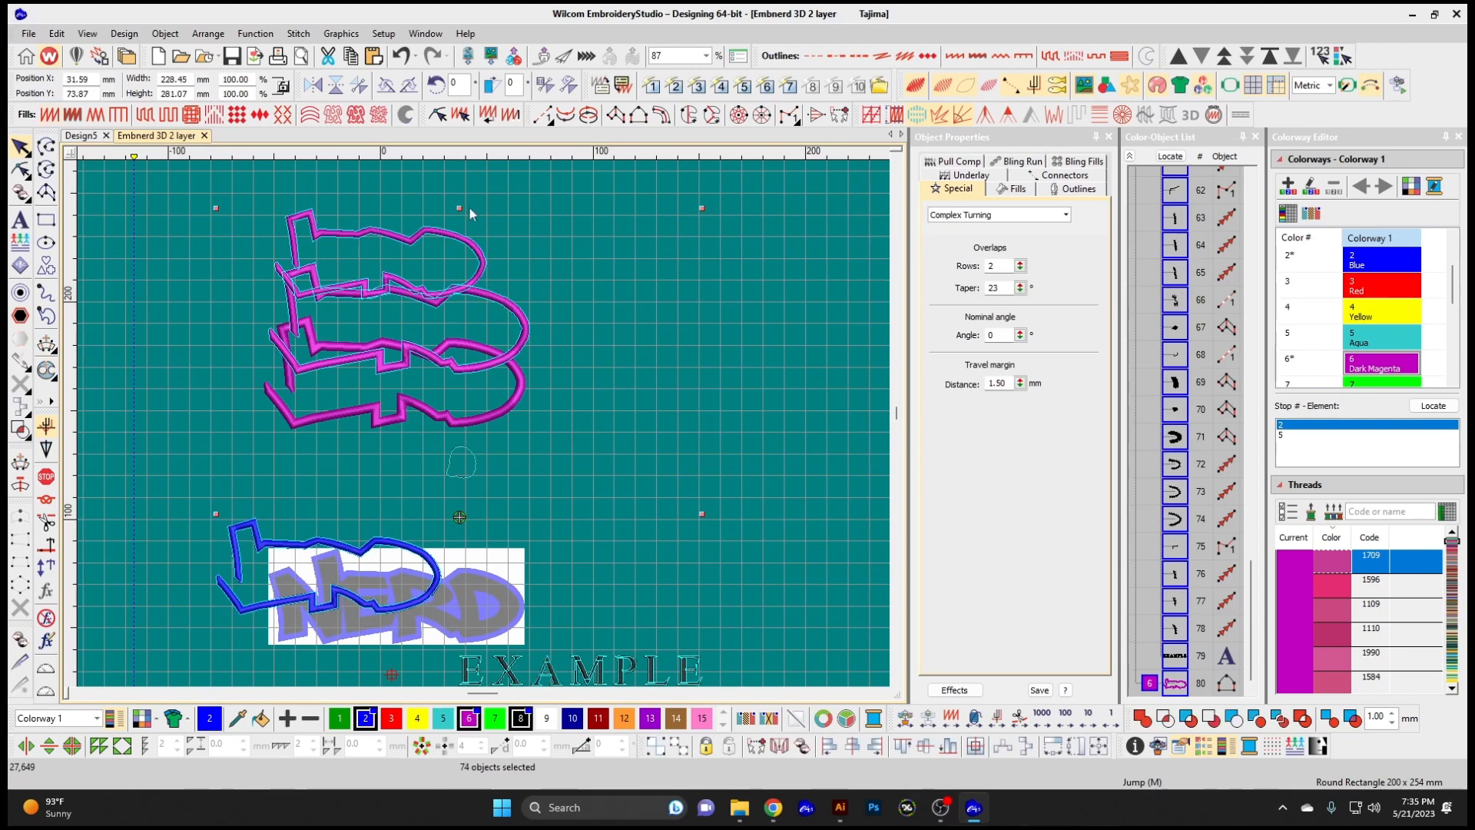
left_click(475, 244)
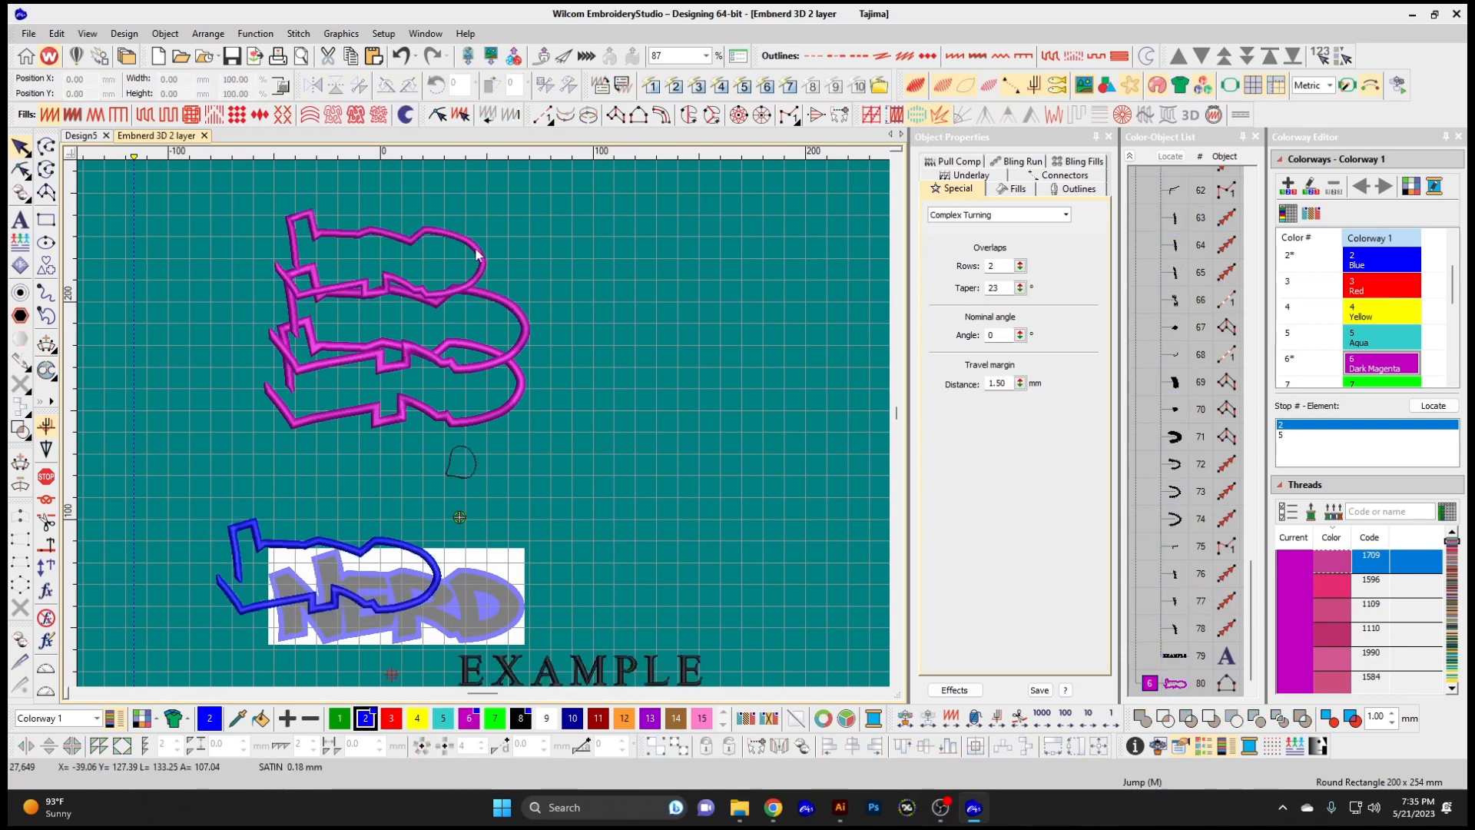
left_click(209, 34)
mouse_move(275, 227)
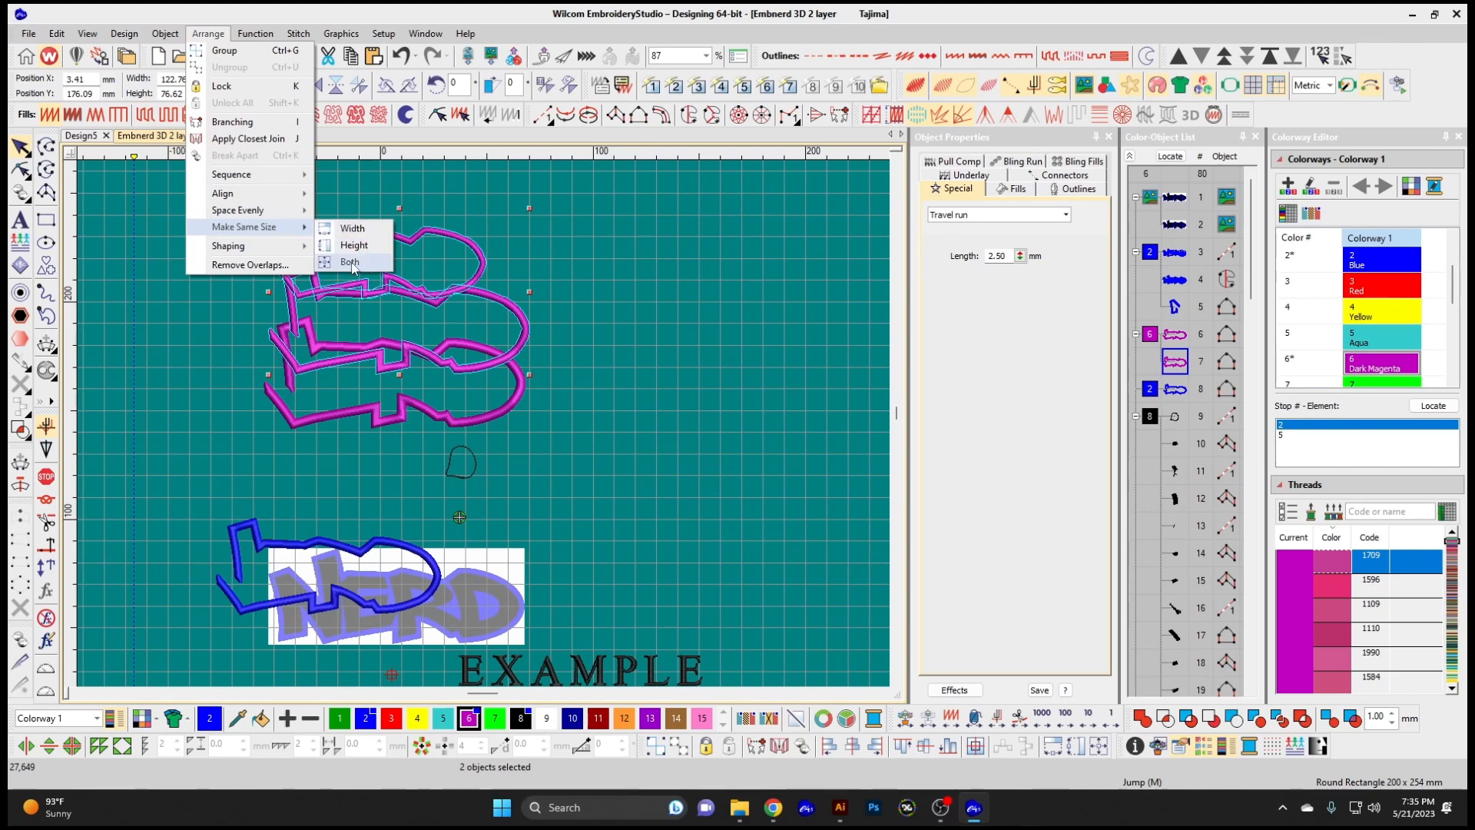
left_click(352, 262)
left_click(535, 265)
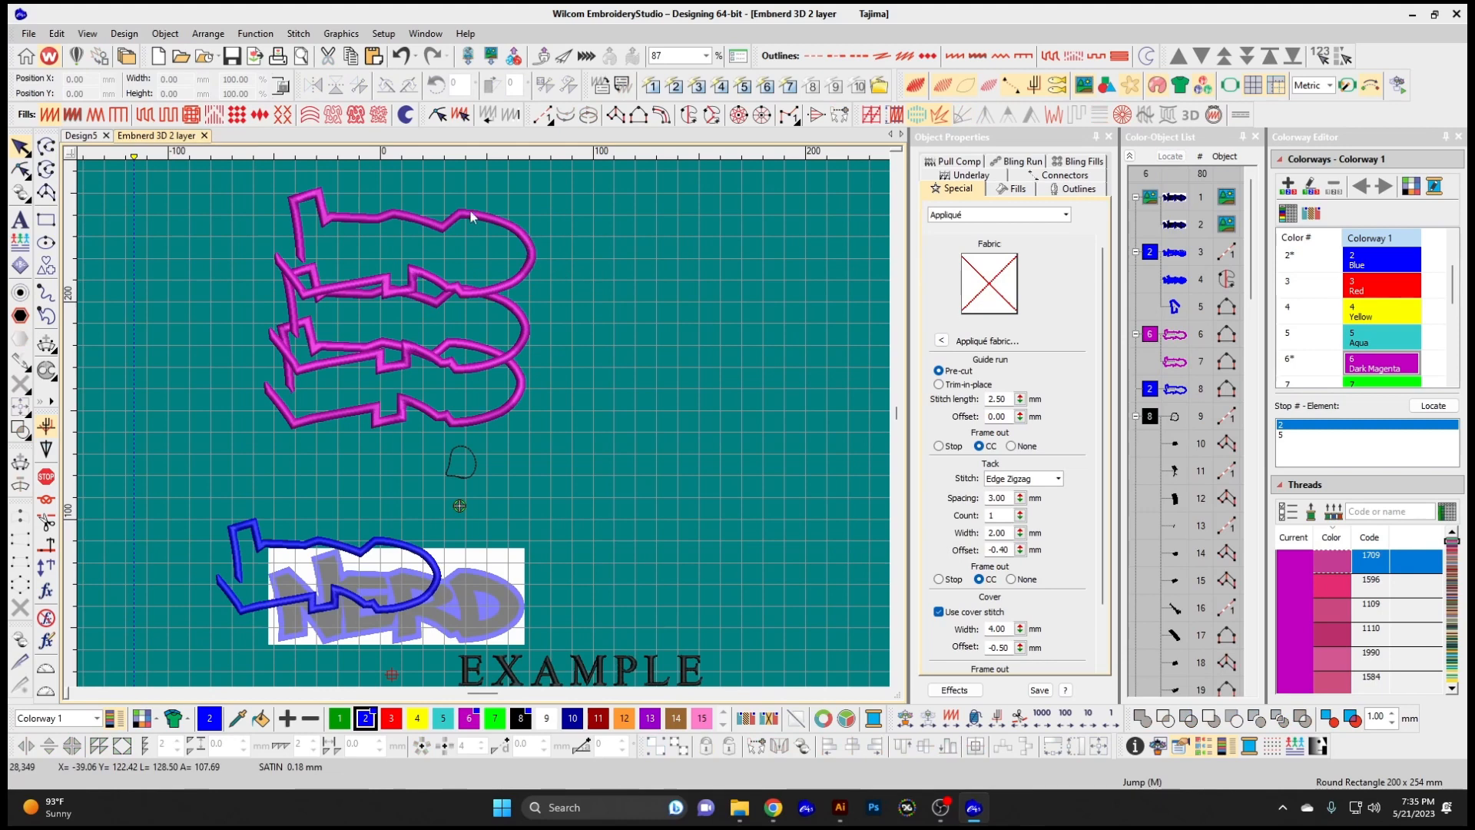
Move the three stacked magenta outlines apart, placing two side by side and the third below them over the small black outline
left_click(424, 232)
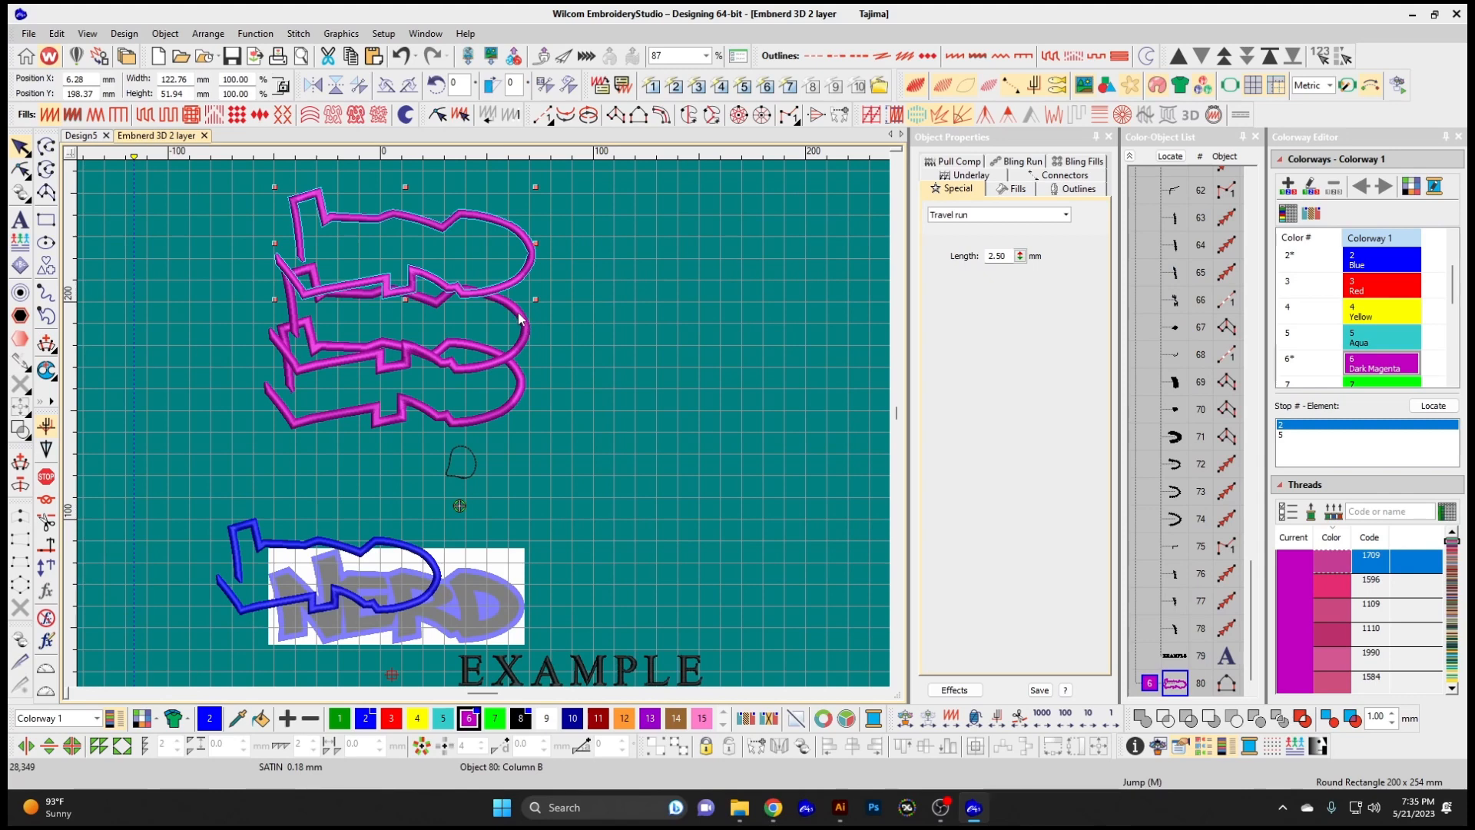
left_click(199, 37)
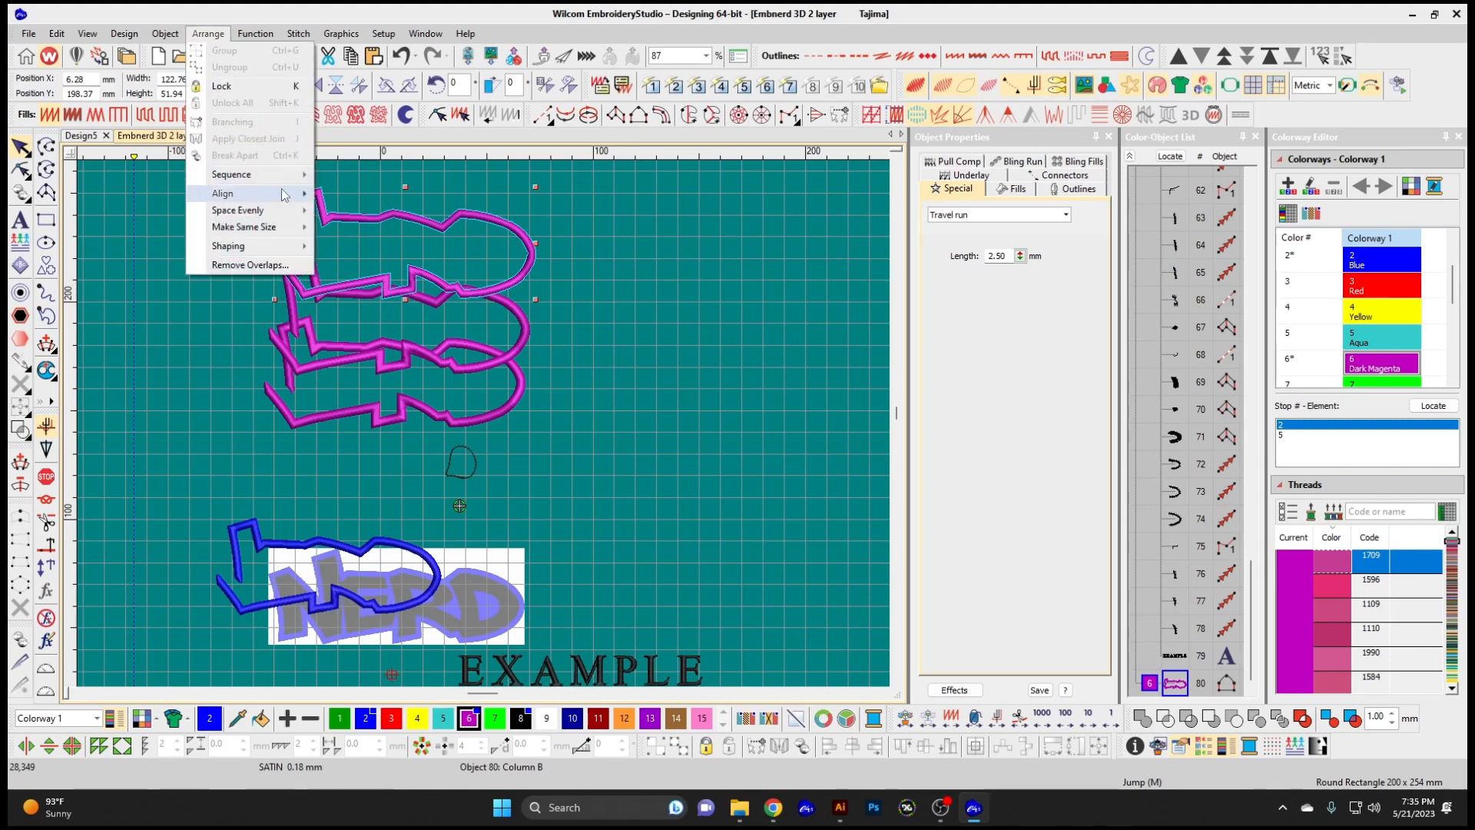
mouse_move(271, 246)
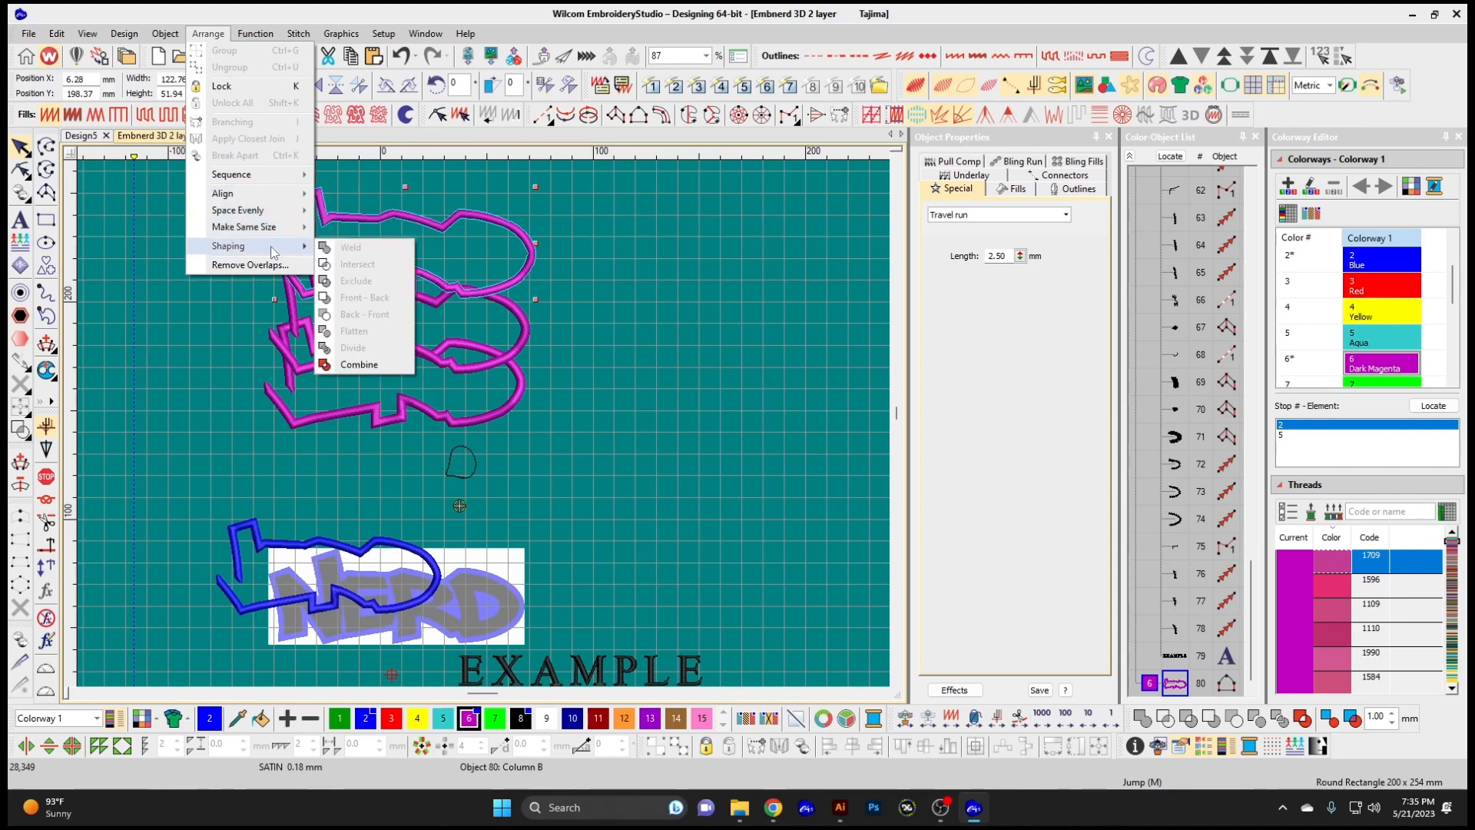
left_click(421, 296)
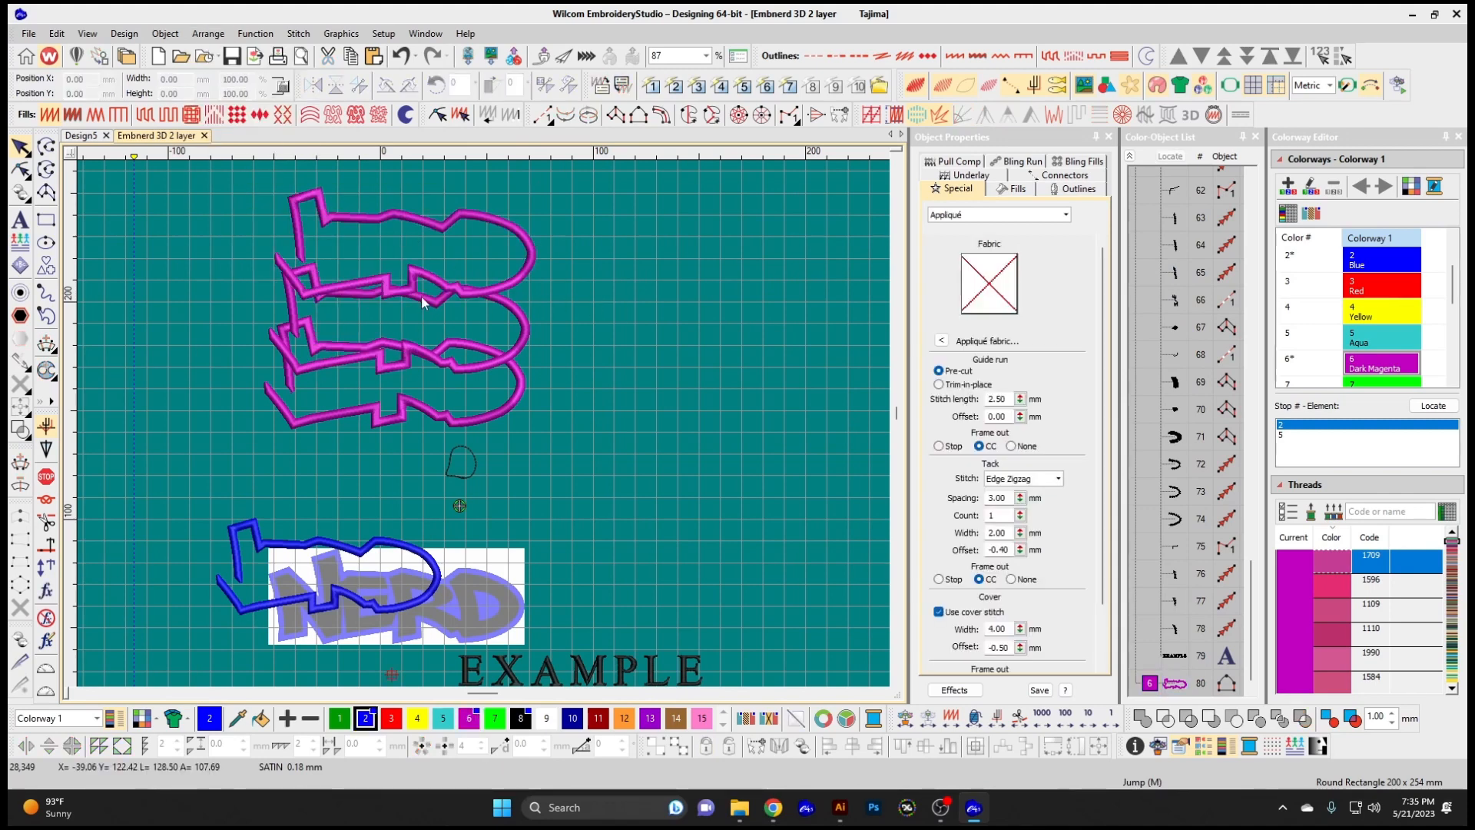
left_click_drag(422, 271, 633, 289)
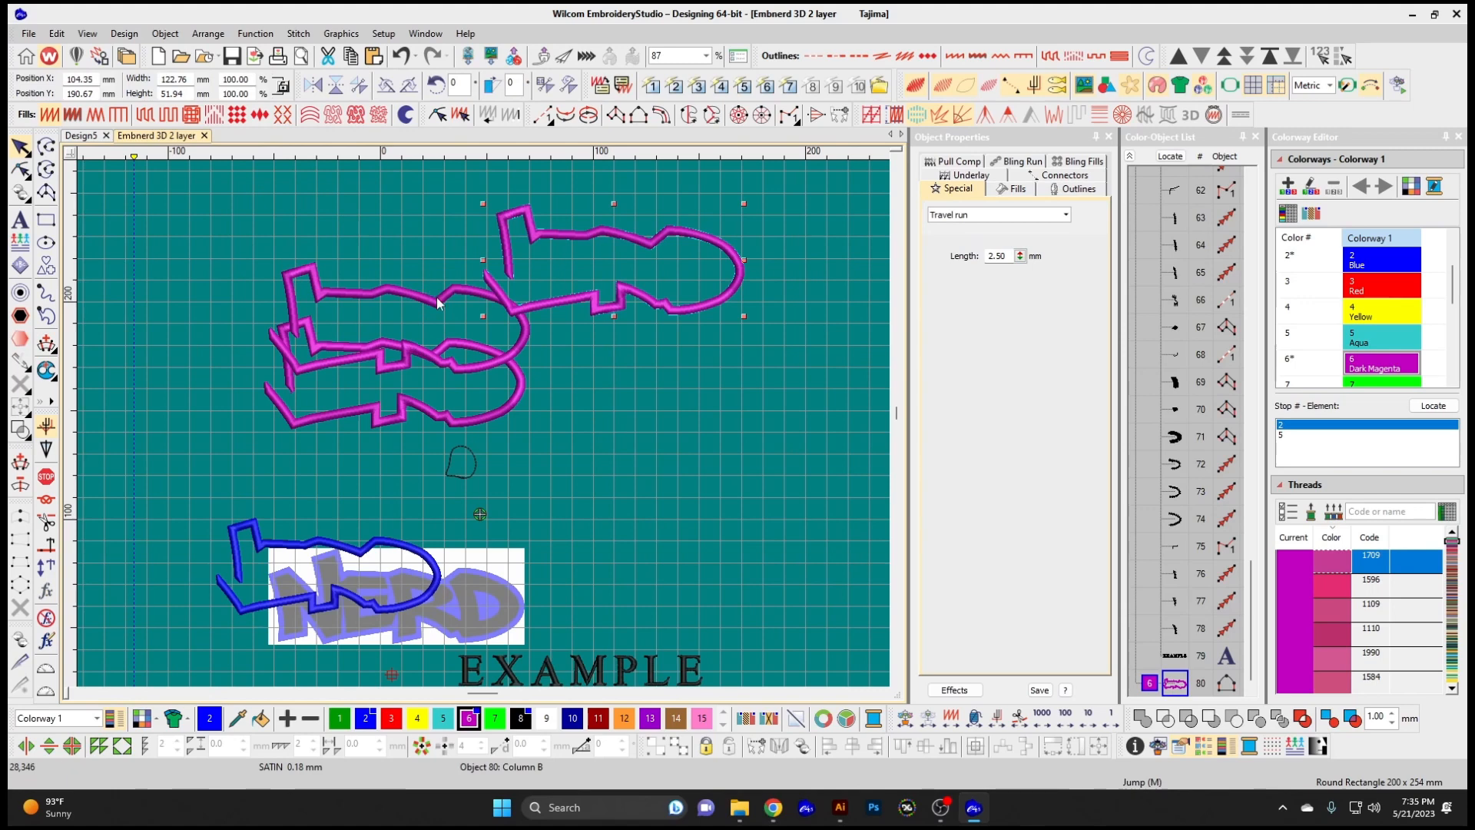
left_click_drag(440, 302, 395, 237)
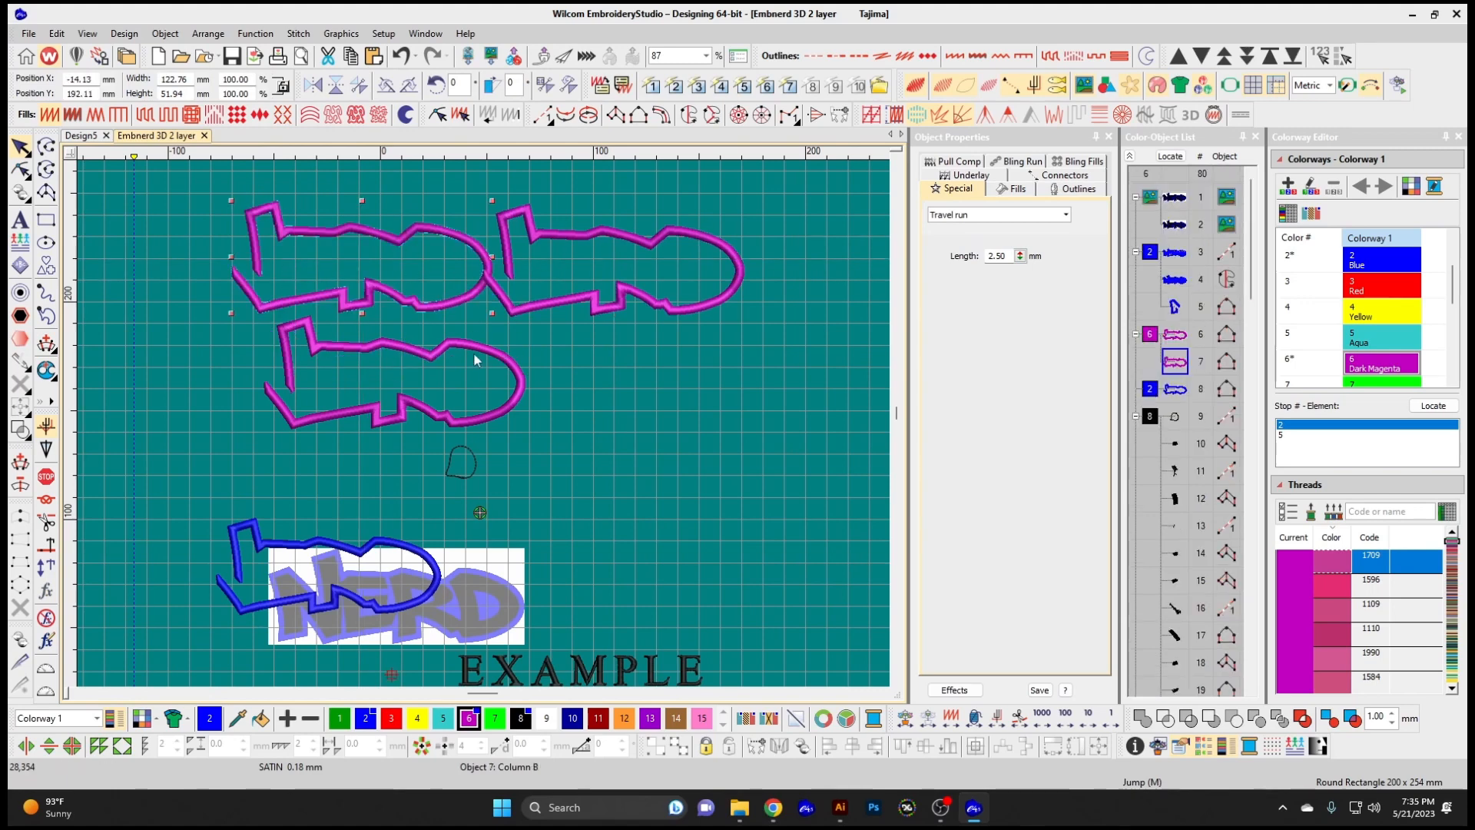
left_click_drag(473, 358, 485, 423)
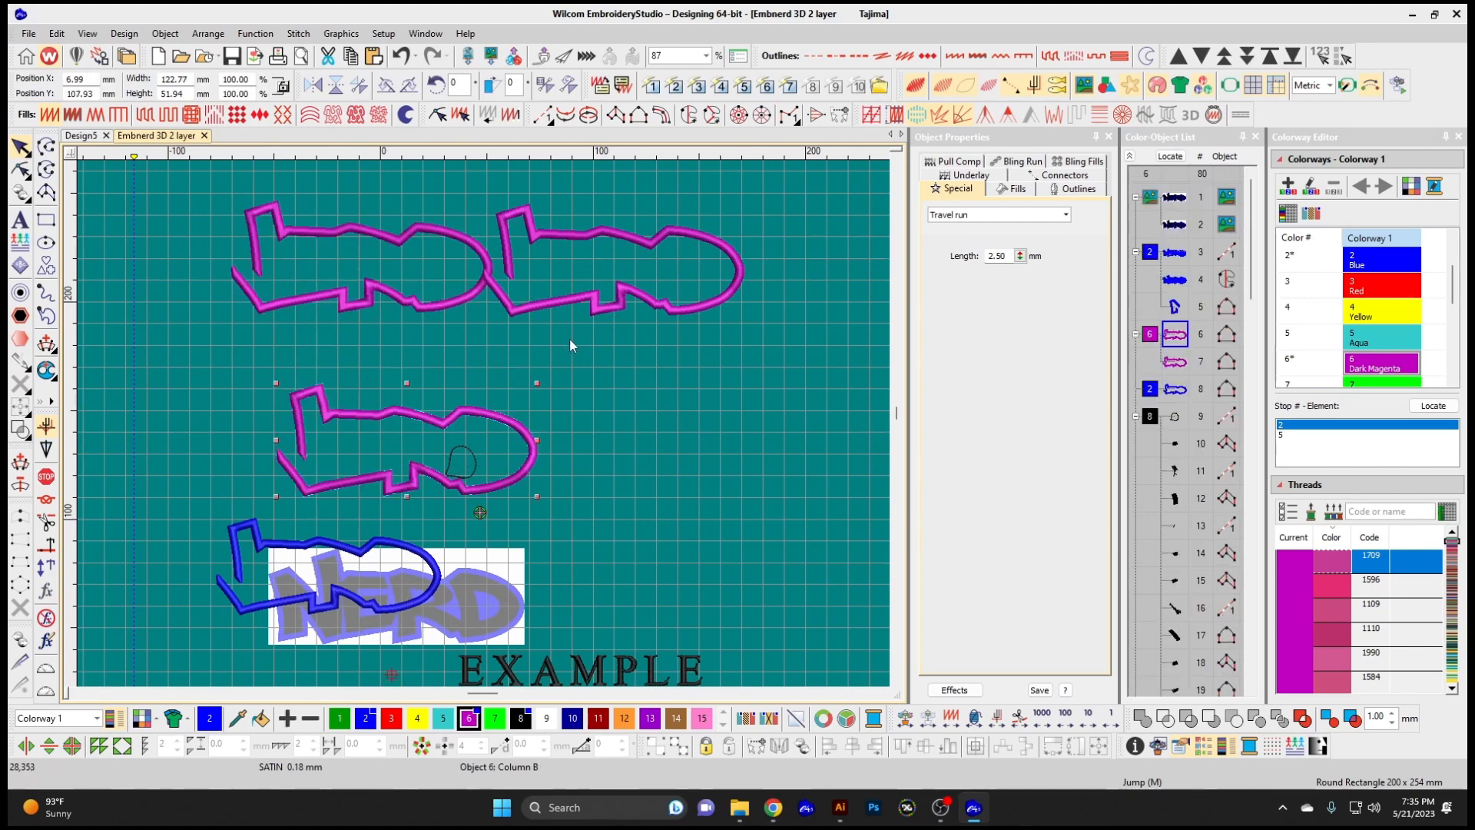
Overlap the two upper magenta outlines side by side and weld them with the Shaping command
left_click(507, 307)
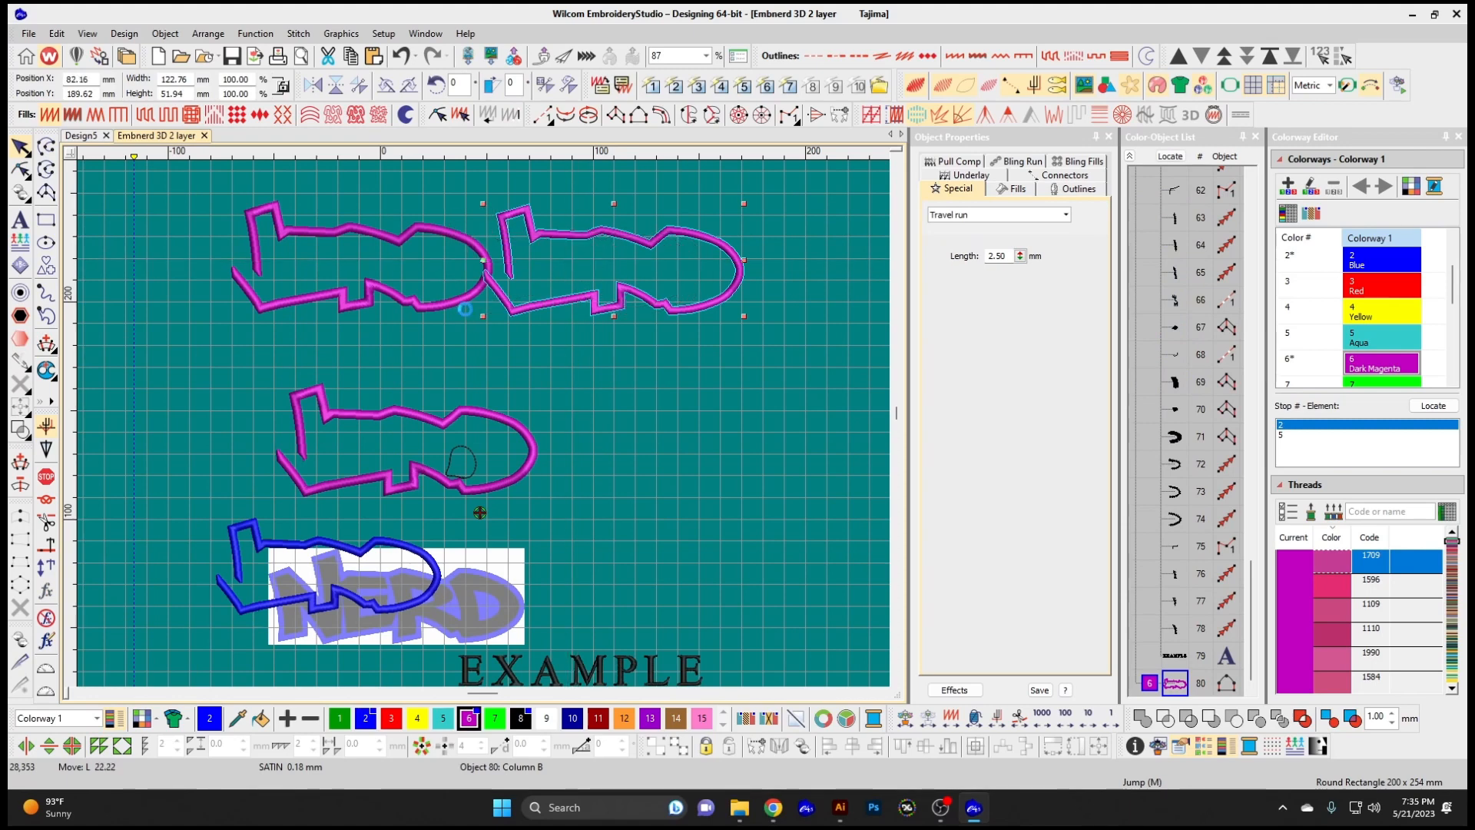
left_click_drag(476, 309, 430, 310)
left_click(188, 205)
left_click_drag(669, 357, 704, 341)
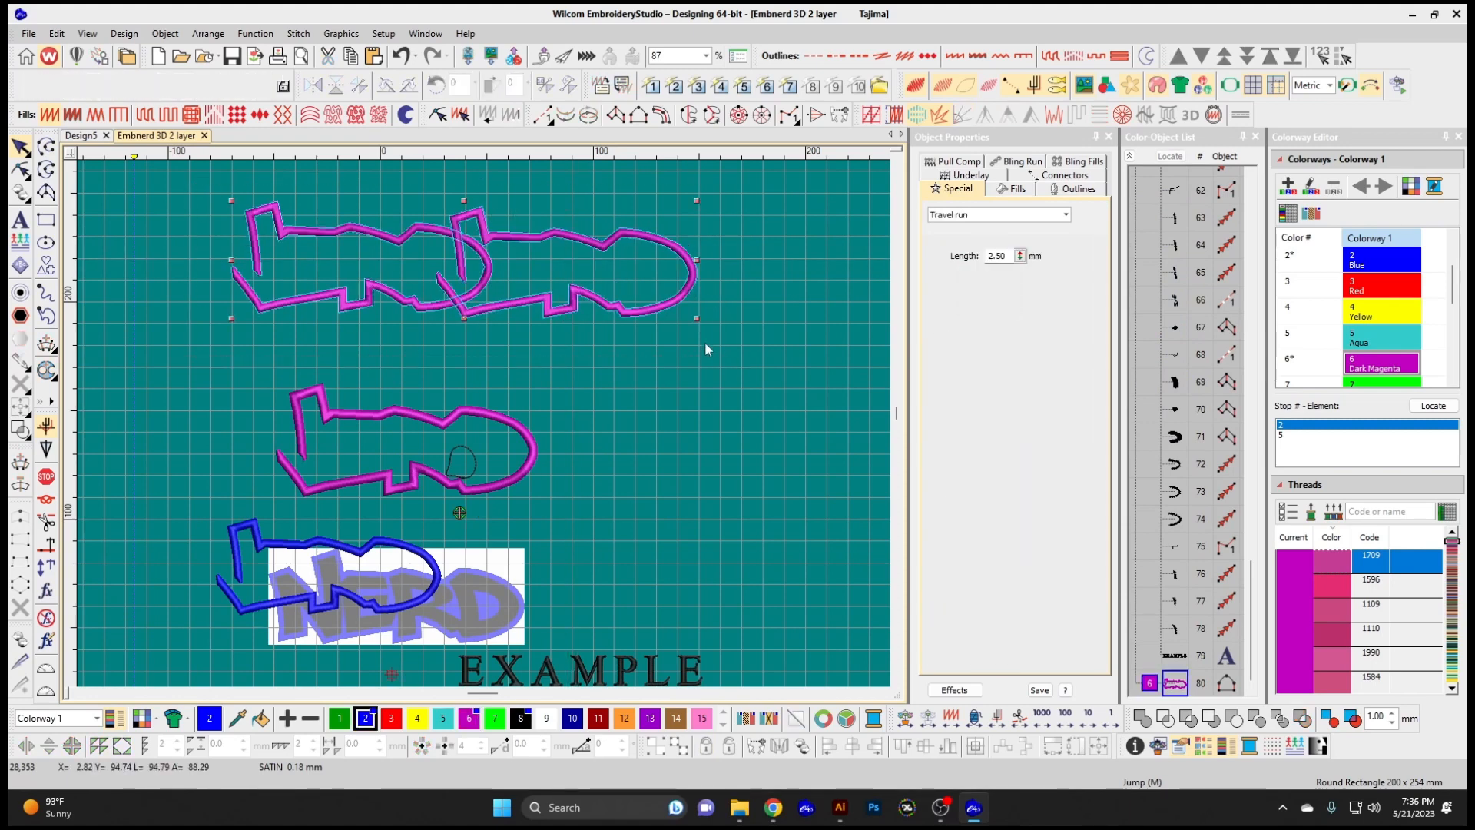
left_click(207, 33)
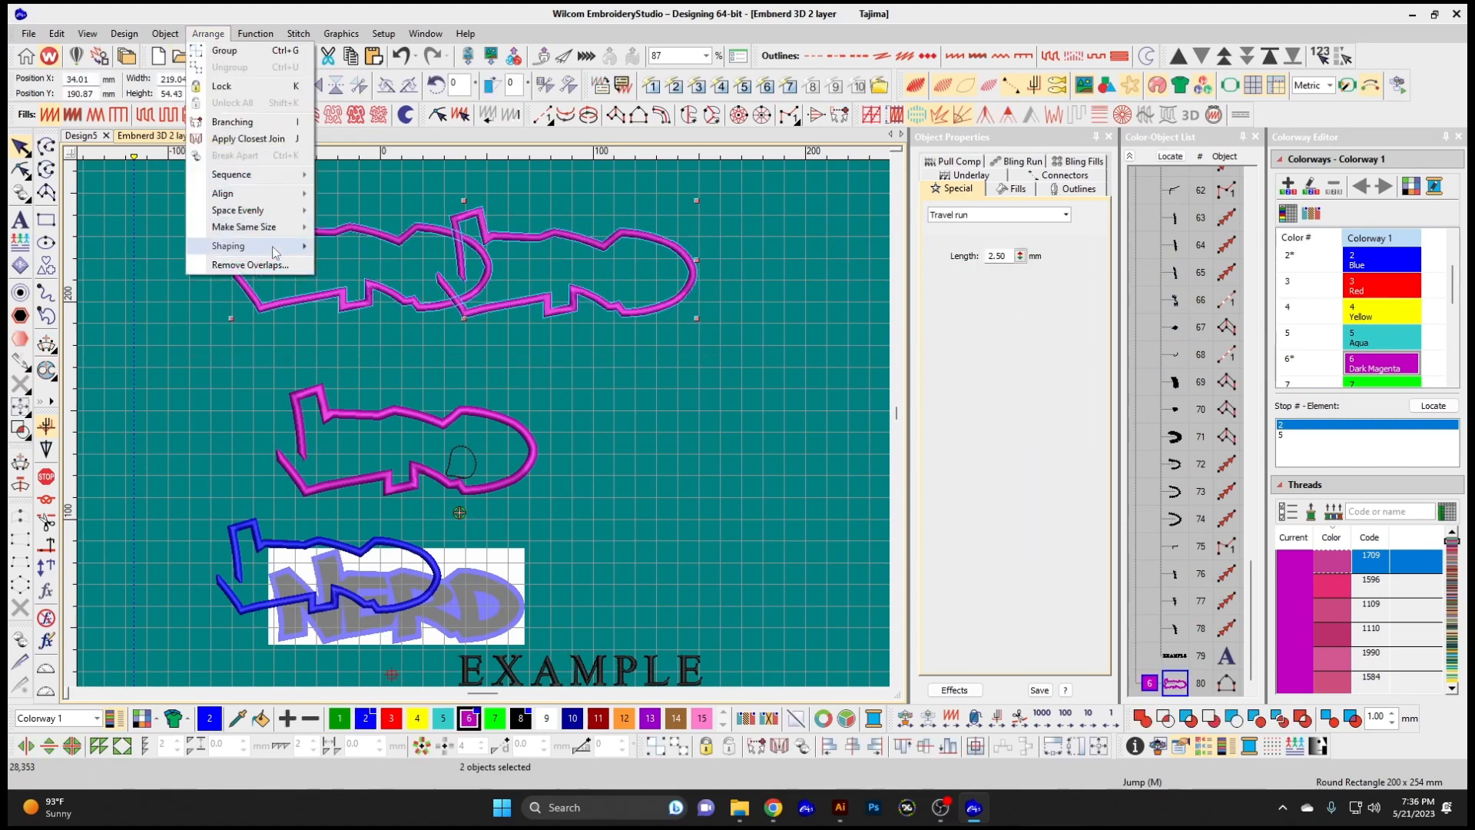
mouse_move(275, 246)
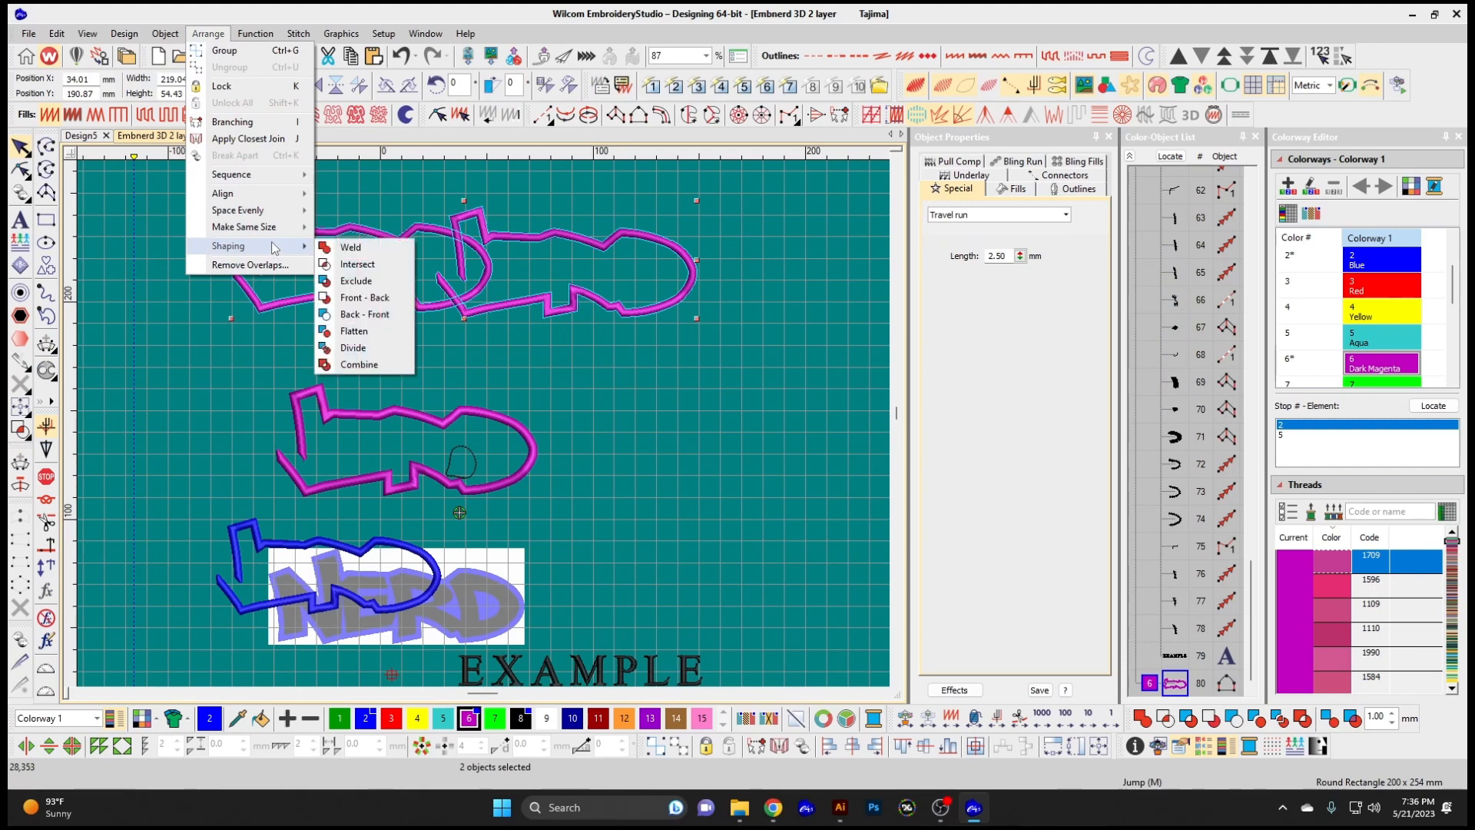
left_click(378, 249)
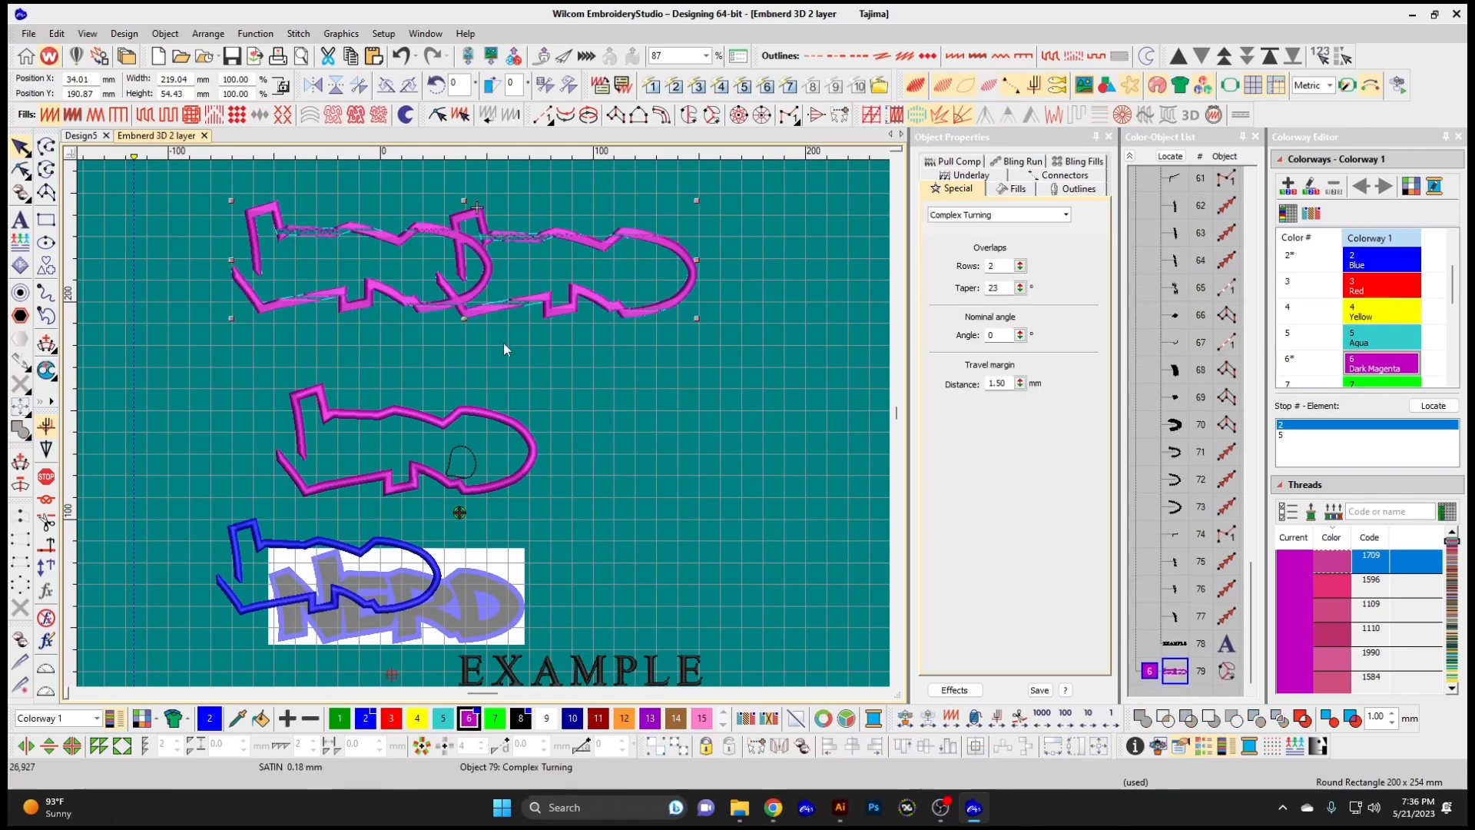
Examine the stitching of the welded magenta shape up close, especially where the two outlines overlap
left_click(453, 302)
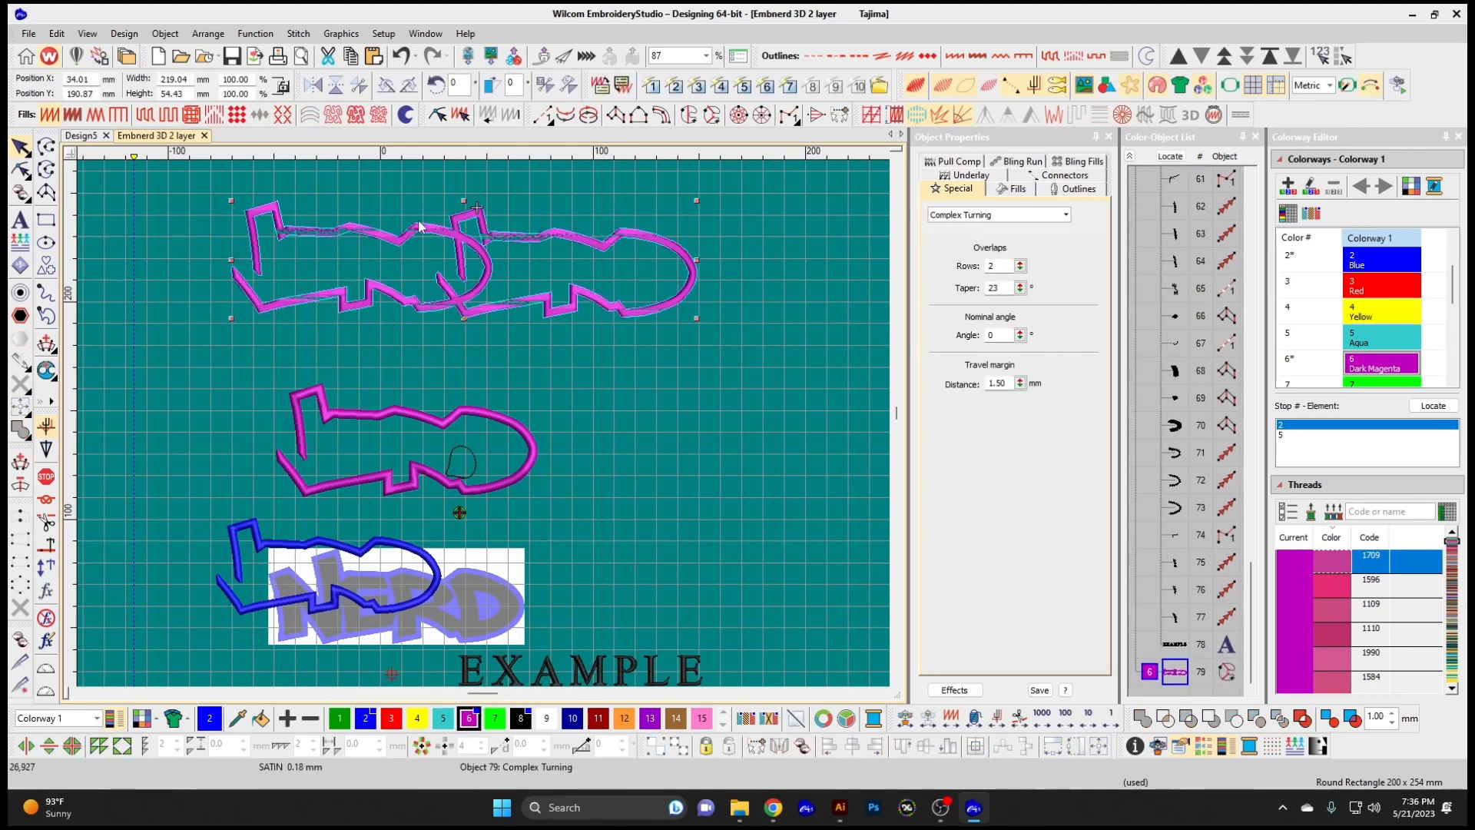
key("z")
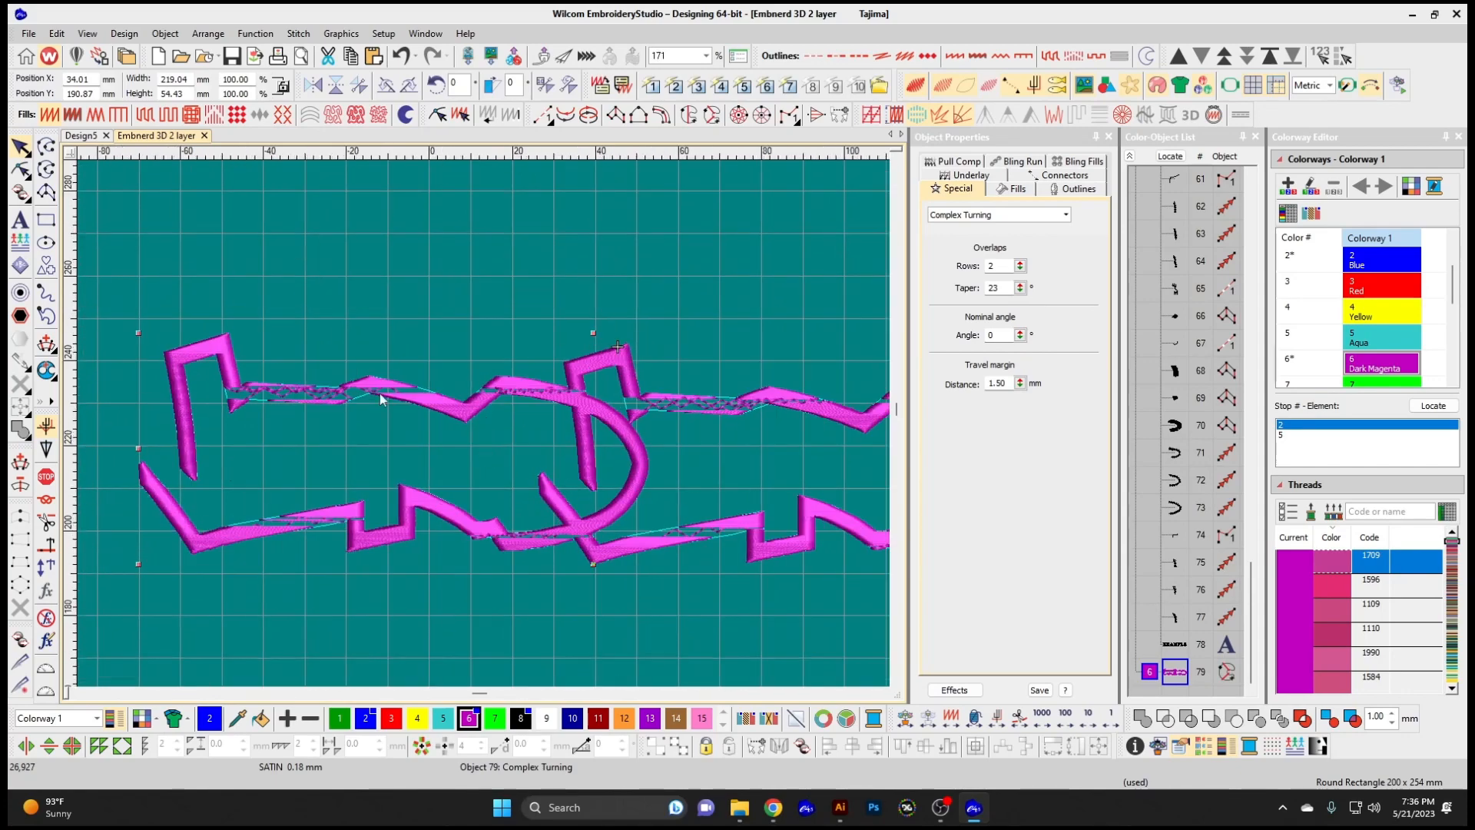
scroll(652, 460, "down", 1)
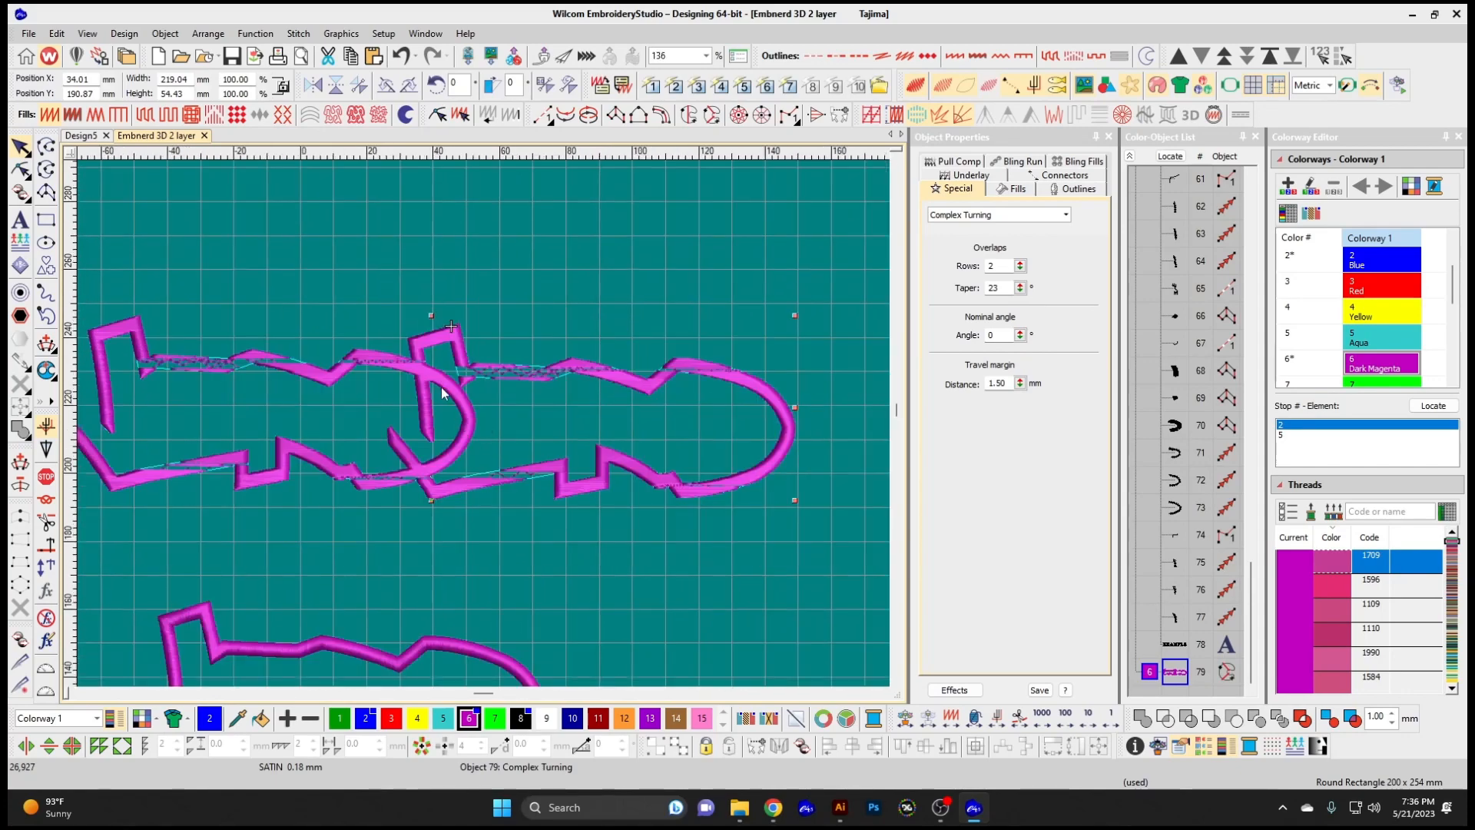
Undo the weld of the two overlapping magenta outlines
key("ctrl+z")
Try the Intersect shaping on the two overlapping magenta outlines, and undo it
left_click(124, 34)
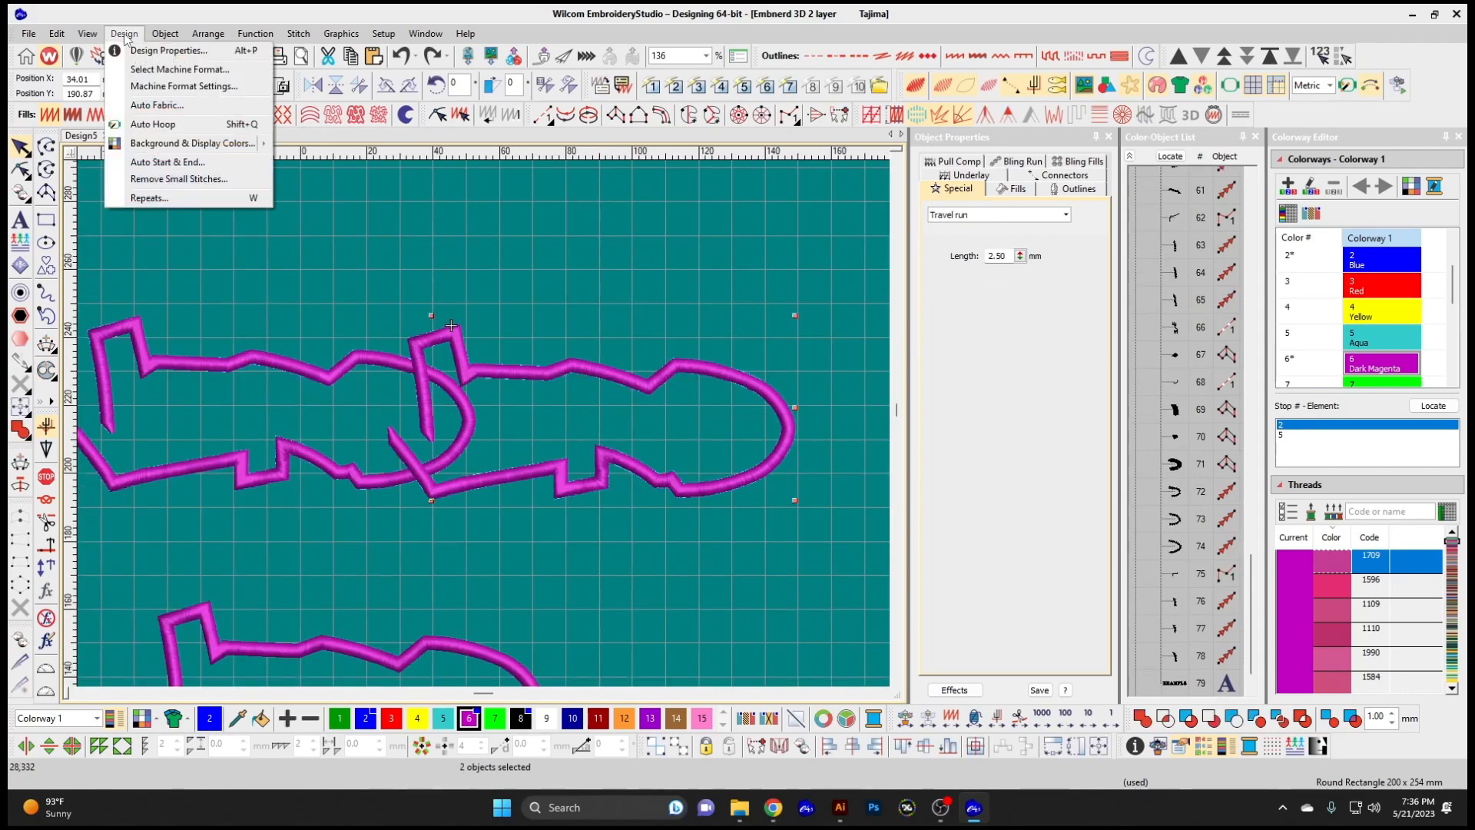
mouse_move(166, 34)
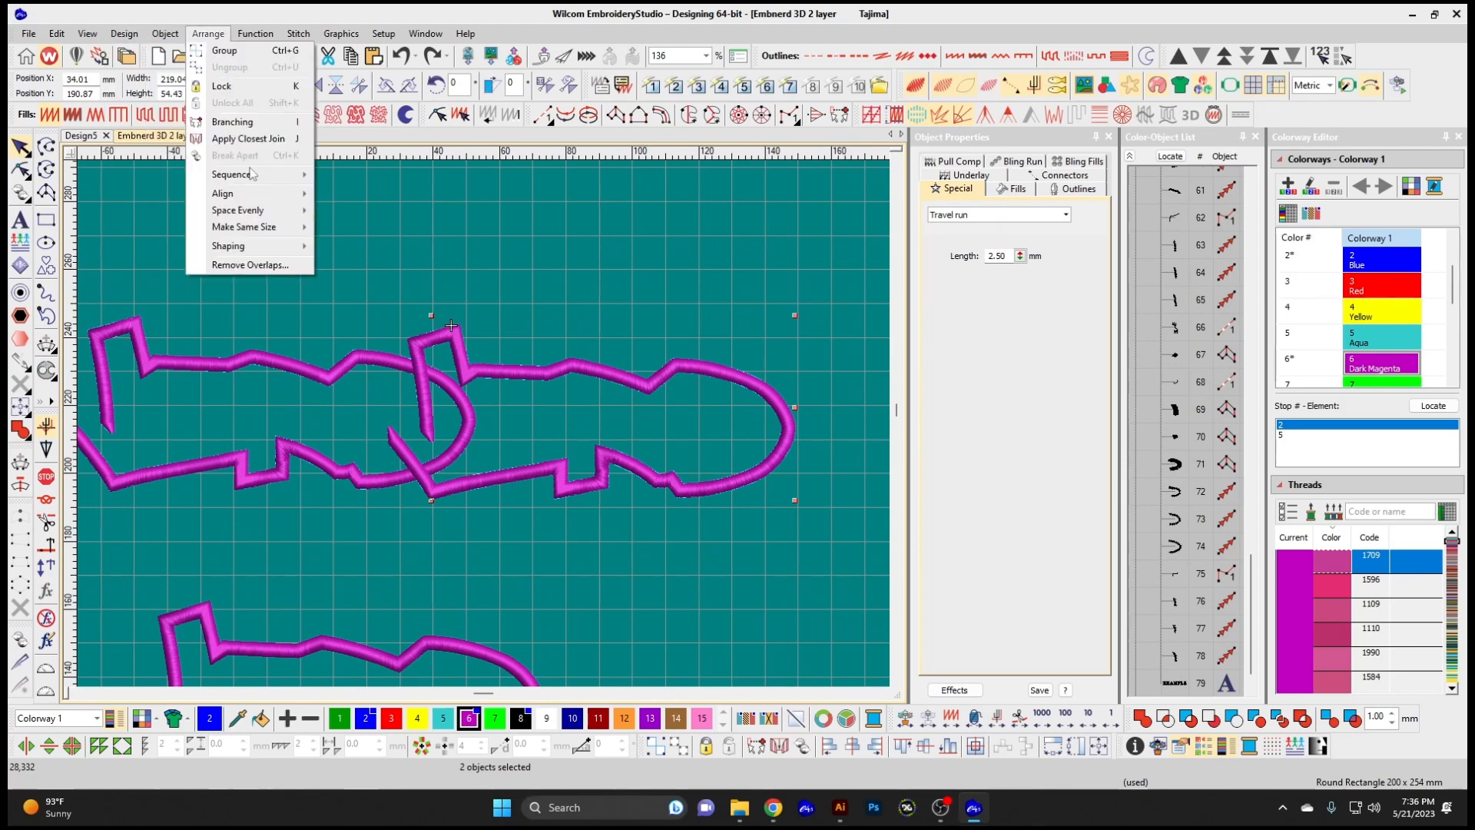
mouse_move(246, 194)
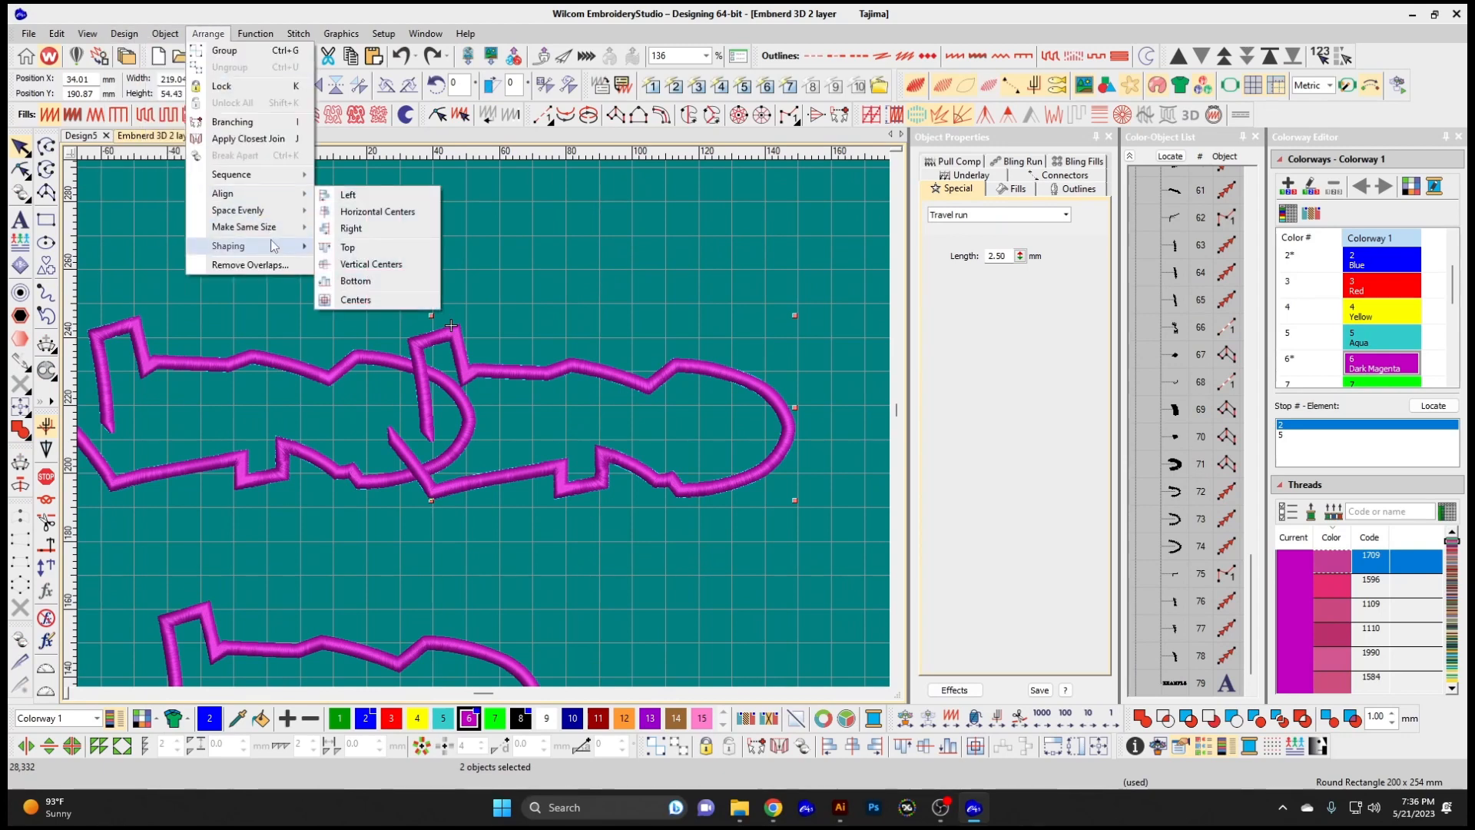
mouse_move(282, 244)
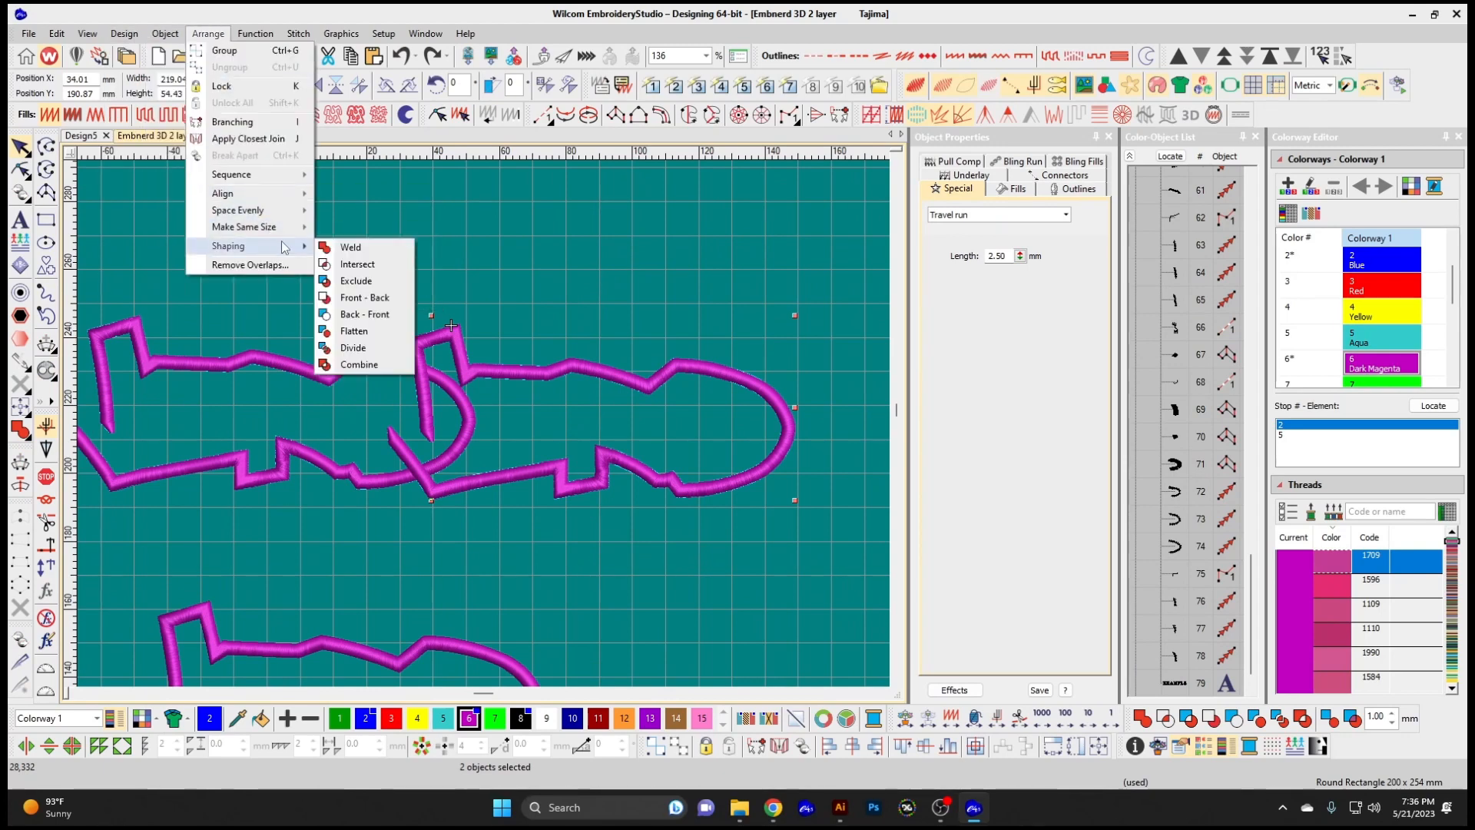
left_click(388, 267)
left_click(405, 278)
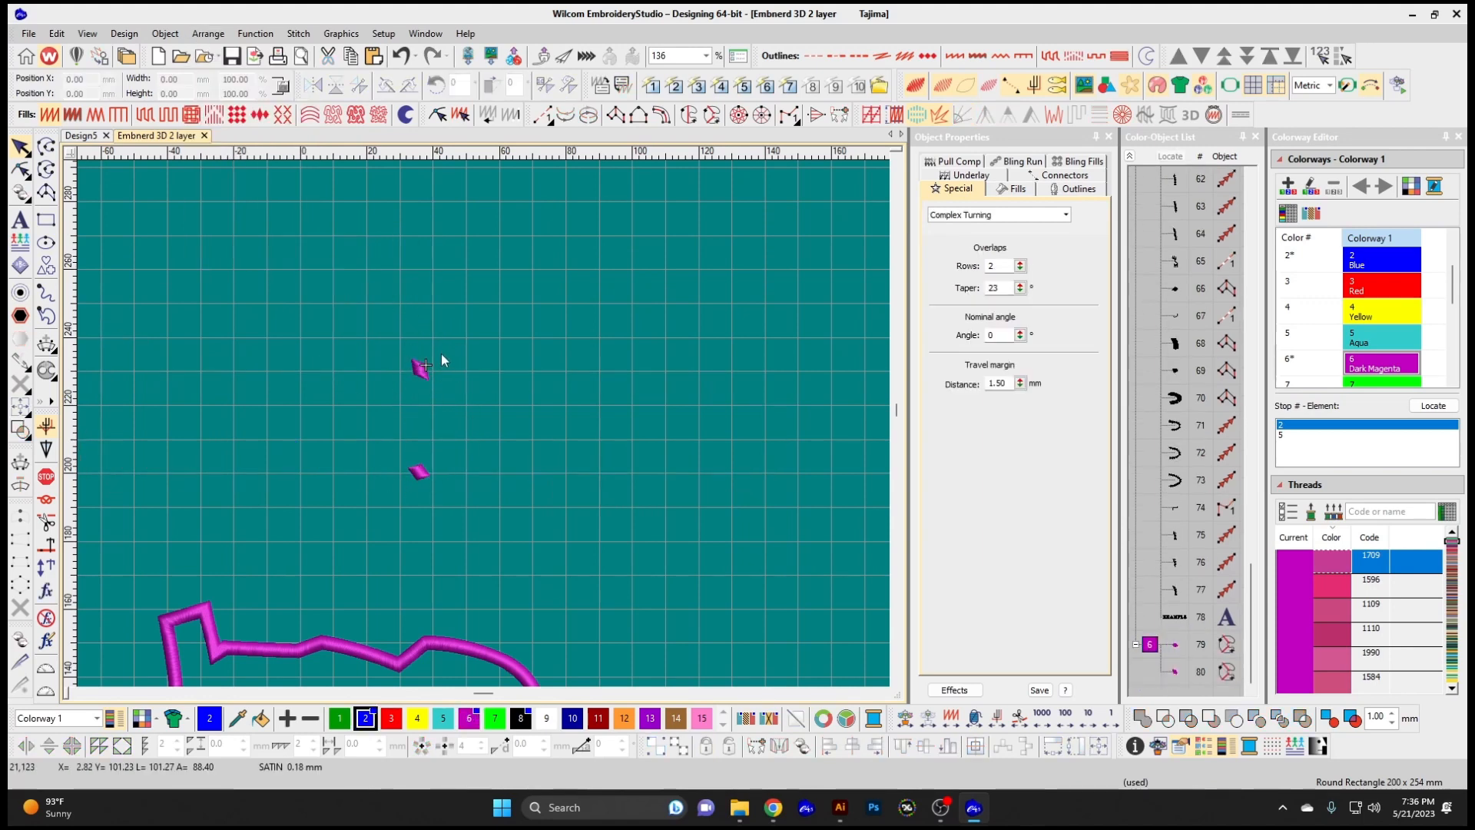
key("ctrl+z")
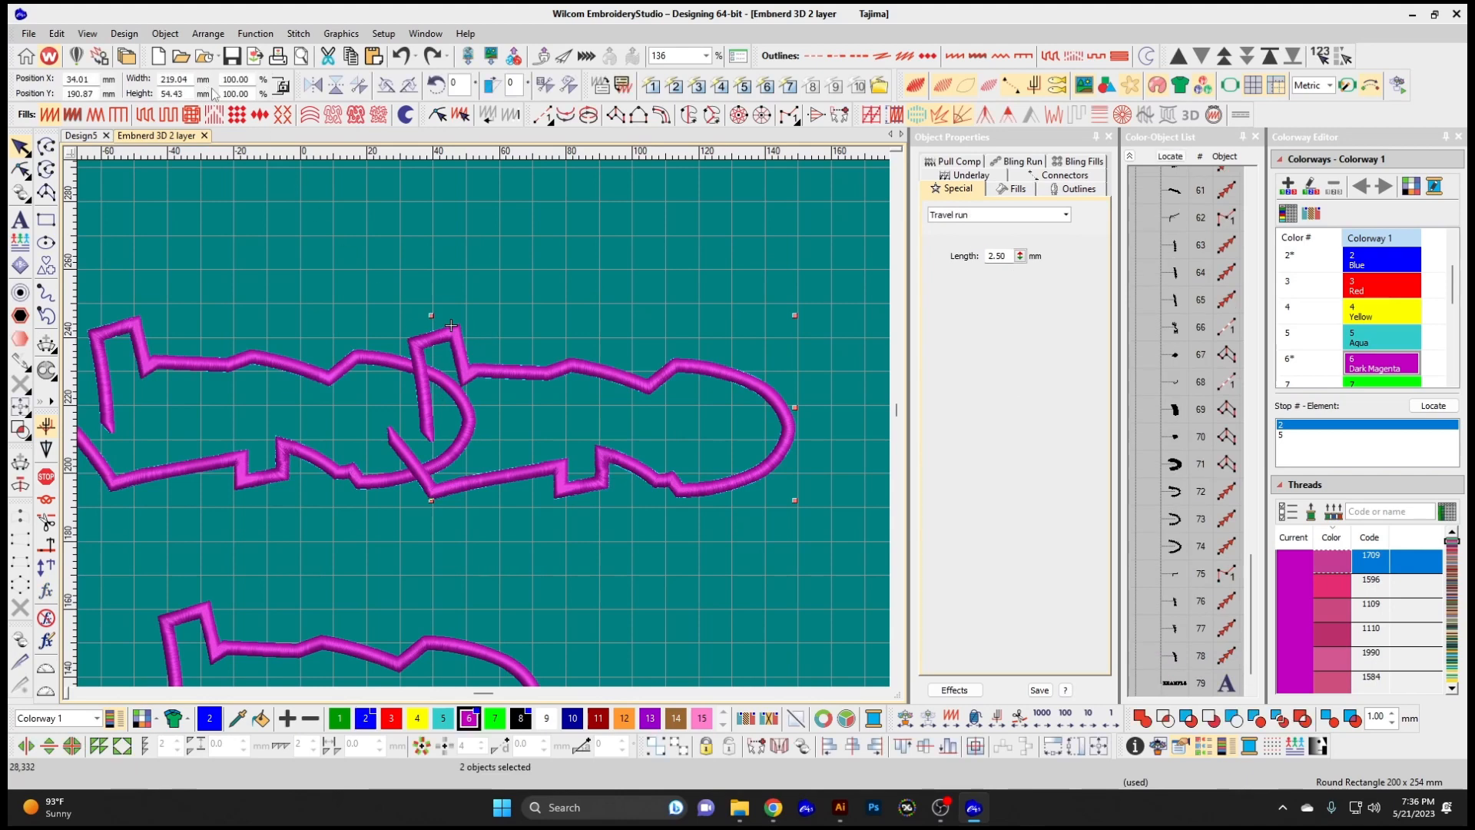
Try the Exclude shaping on the two overlapping magenta outlines, and undo it
left_click(165, 33)
mouse_move(200, 38)
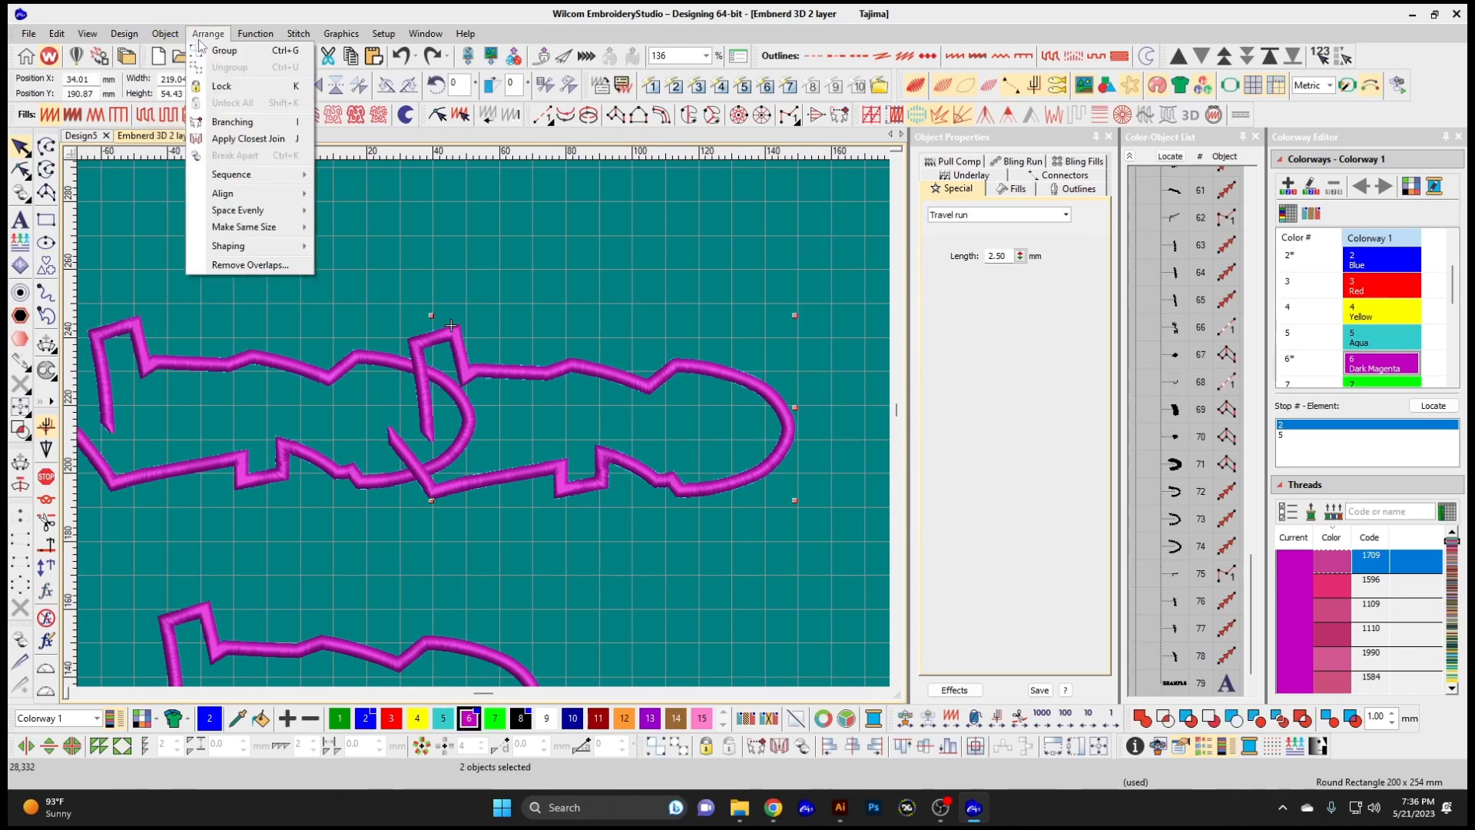
mouse_move(279, 245)
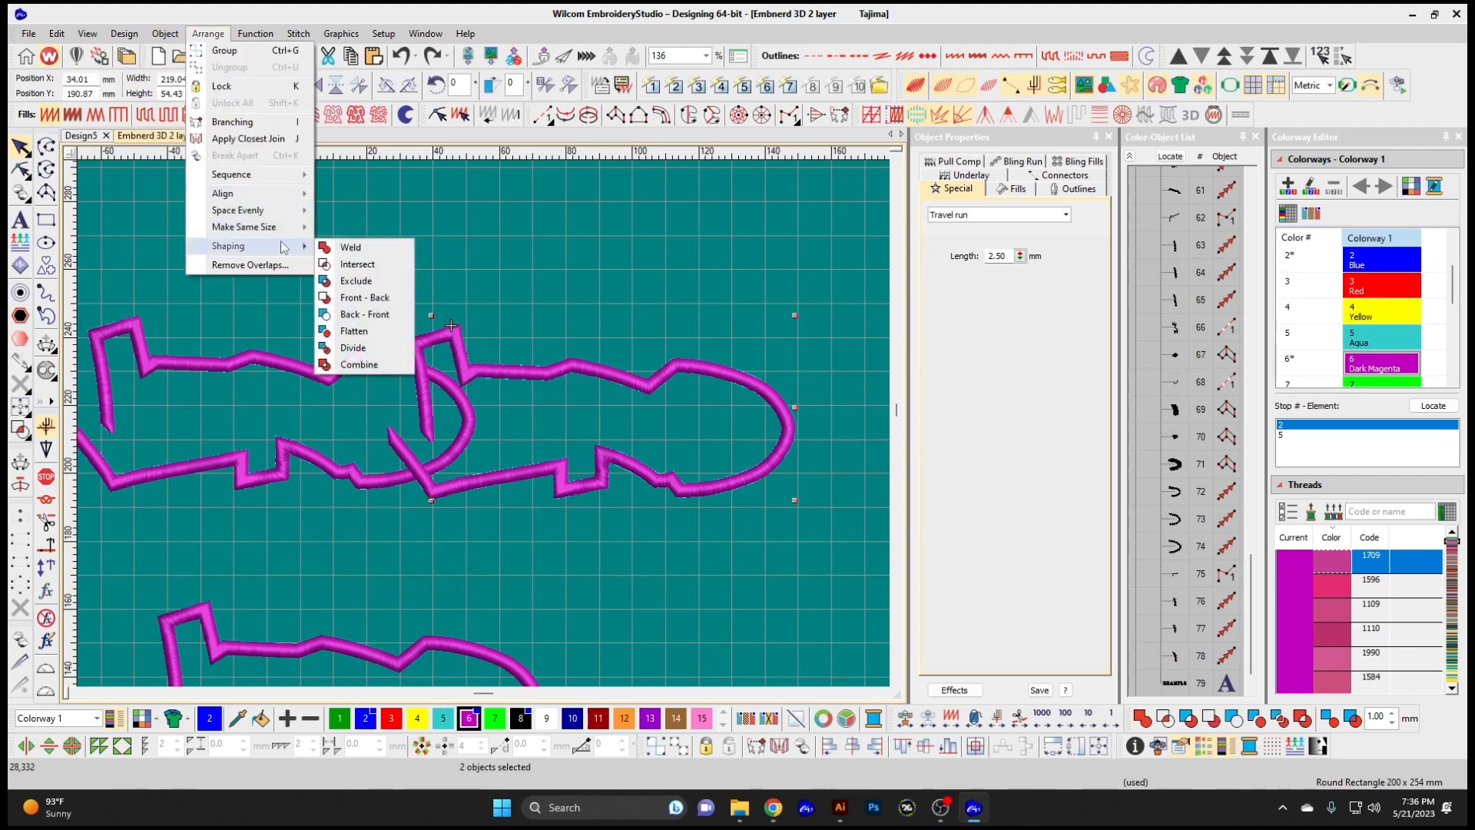
left_click(367, 285)
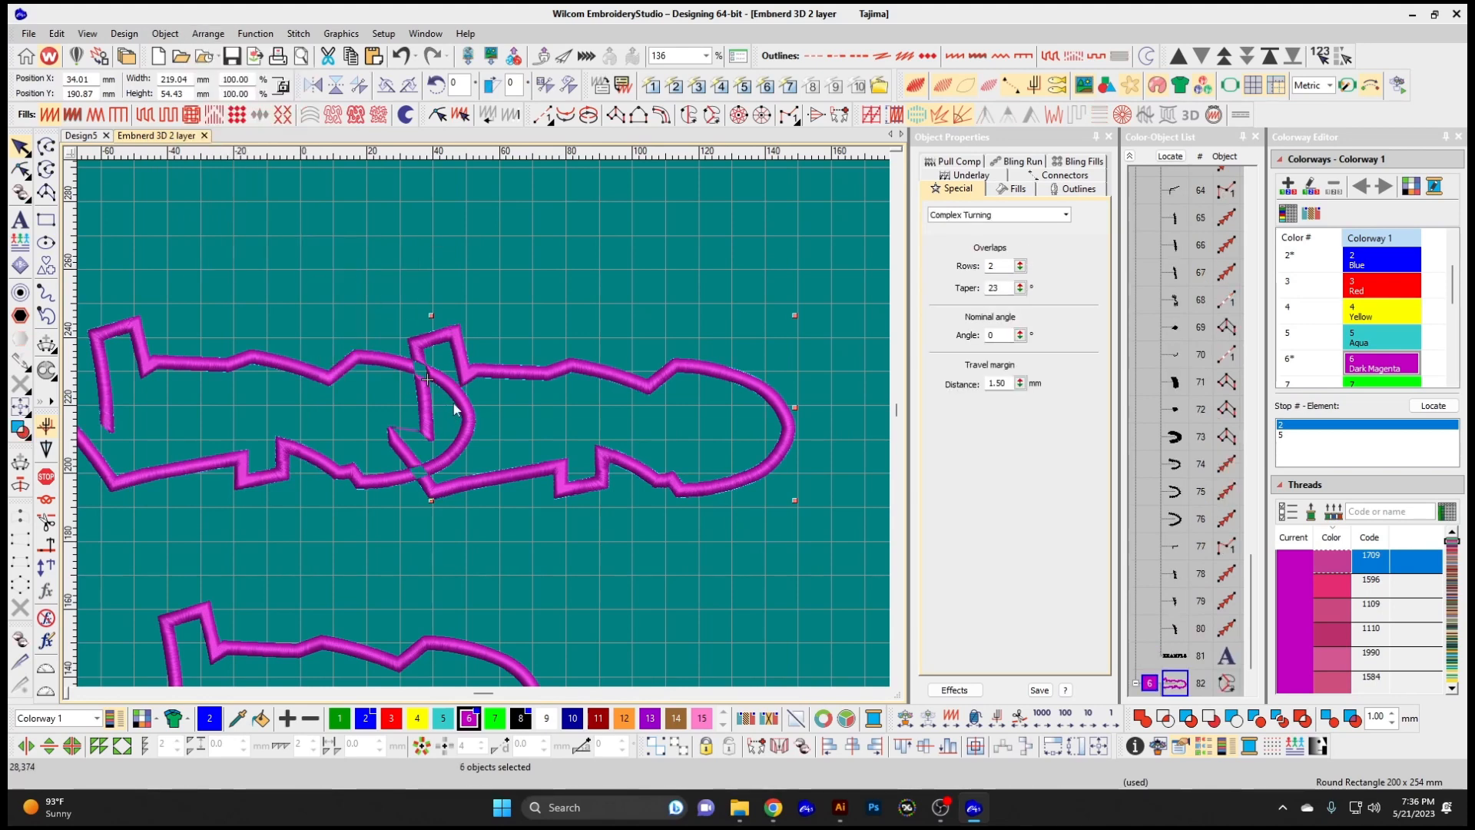
key("ctrl+z")
Try the Front - Back shaping on the overlapping magenta outlines, compare it with the original by undoing and redoing, and leave it undone
left_click(208, 34)
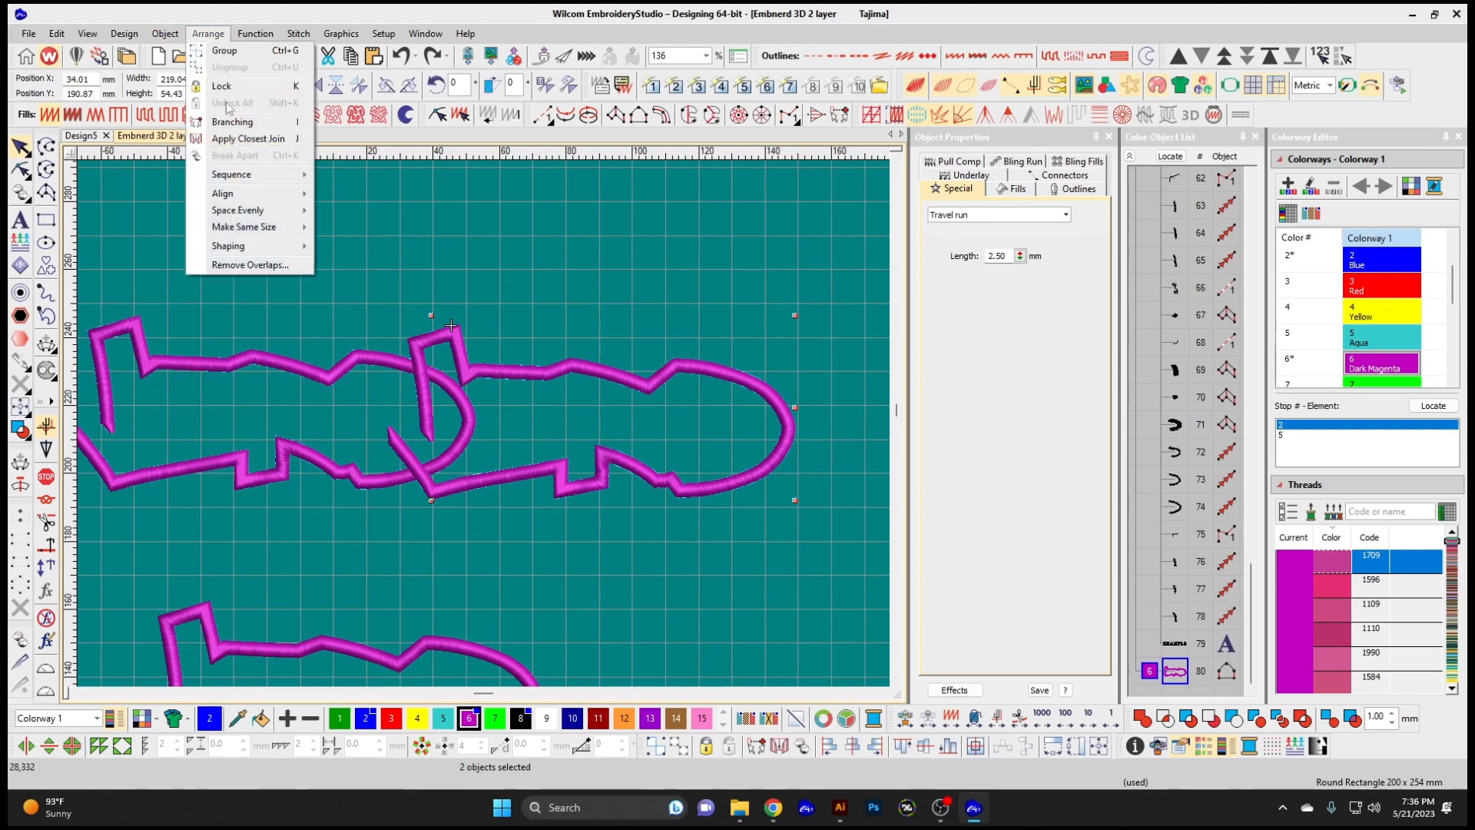
mouse_move(288, 243)
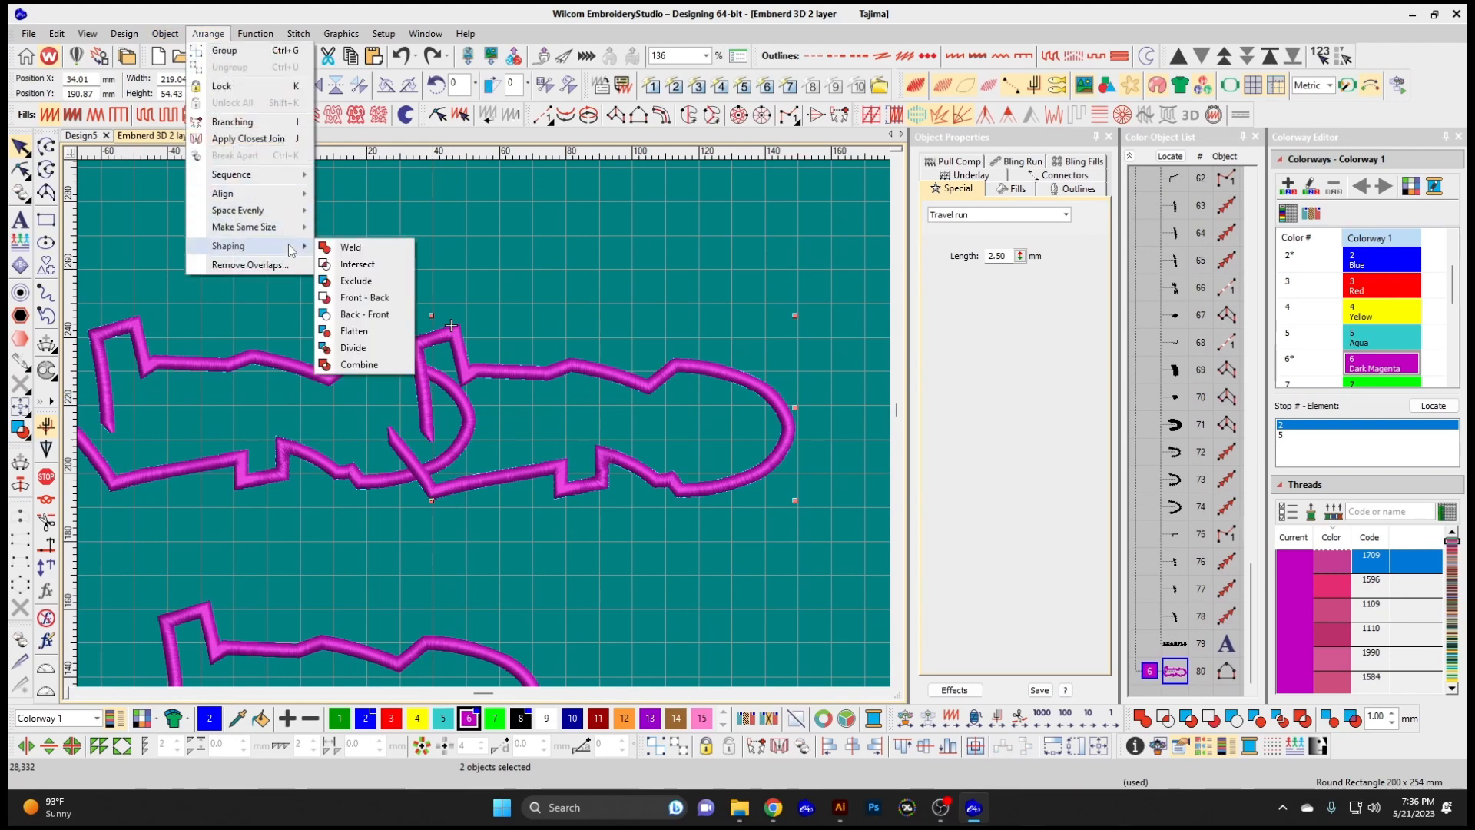
left_click(392, 300)
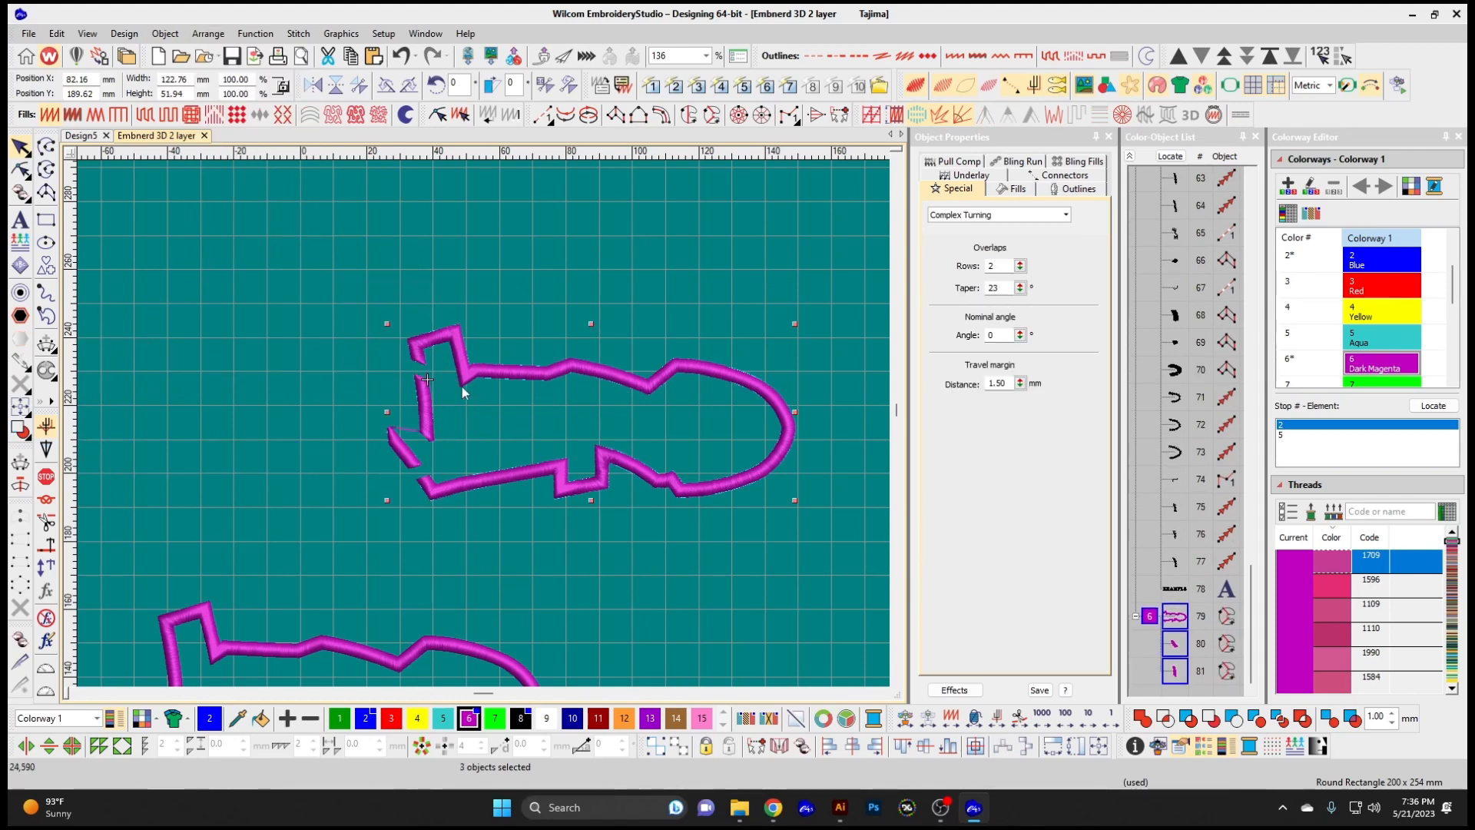
key("ctrl+z")
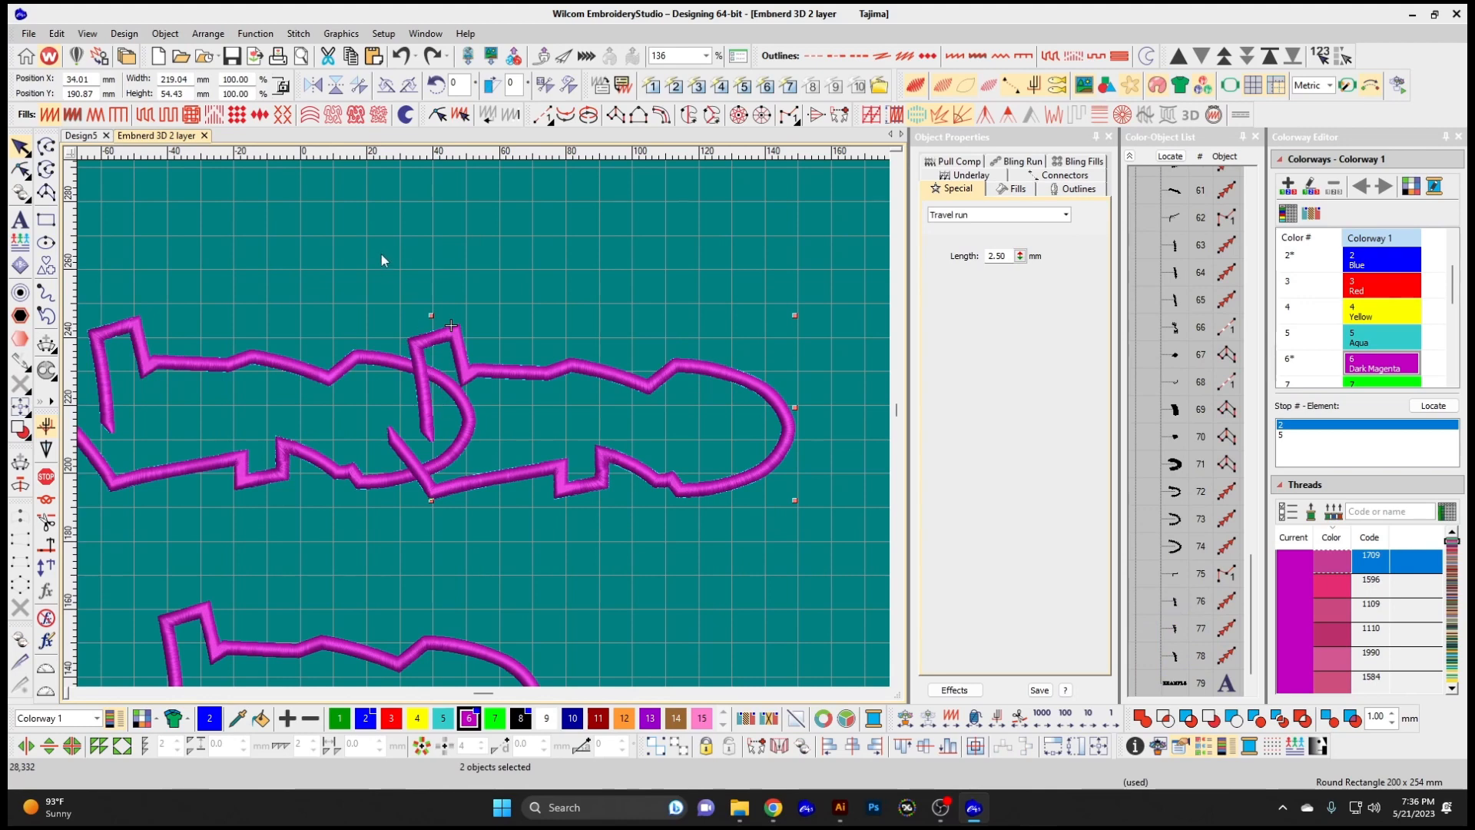
left_click(431, 56)
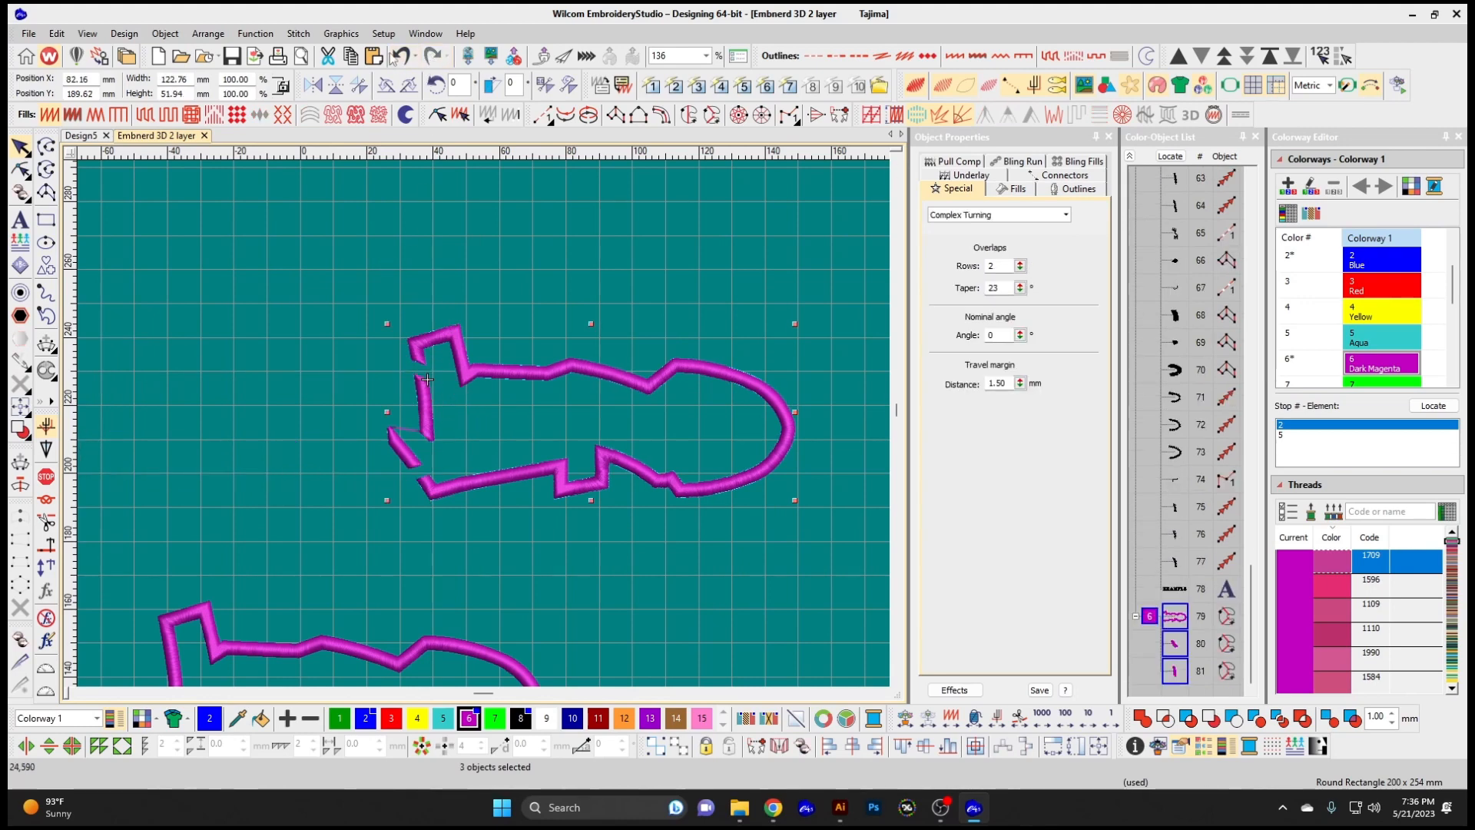
left_click(401, 56)
Try the Back - Front shaping on the two overlapping magenta outlines, and undo it
left_click(218, 34)
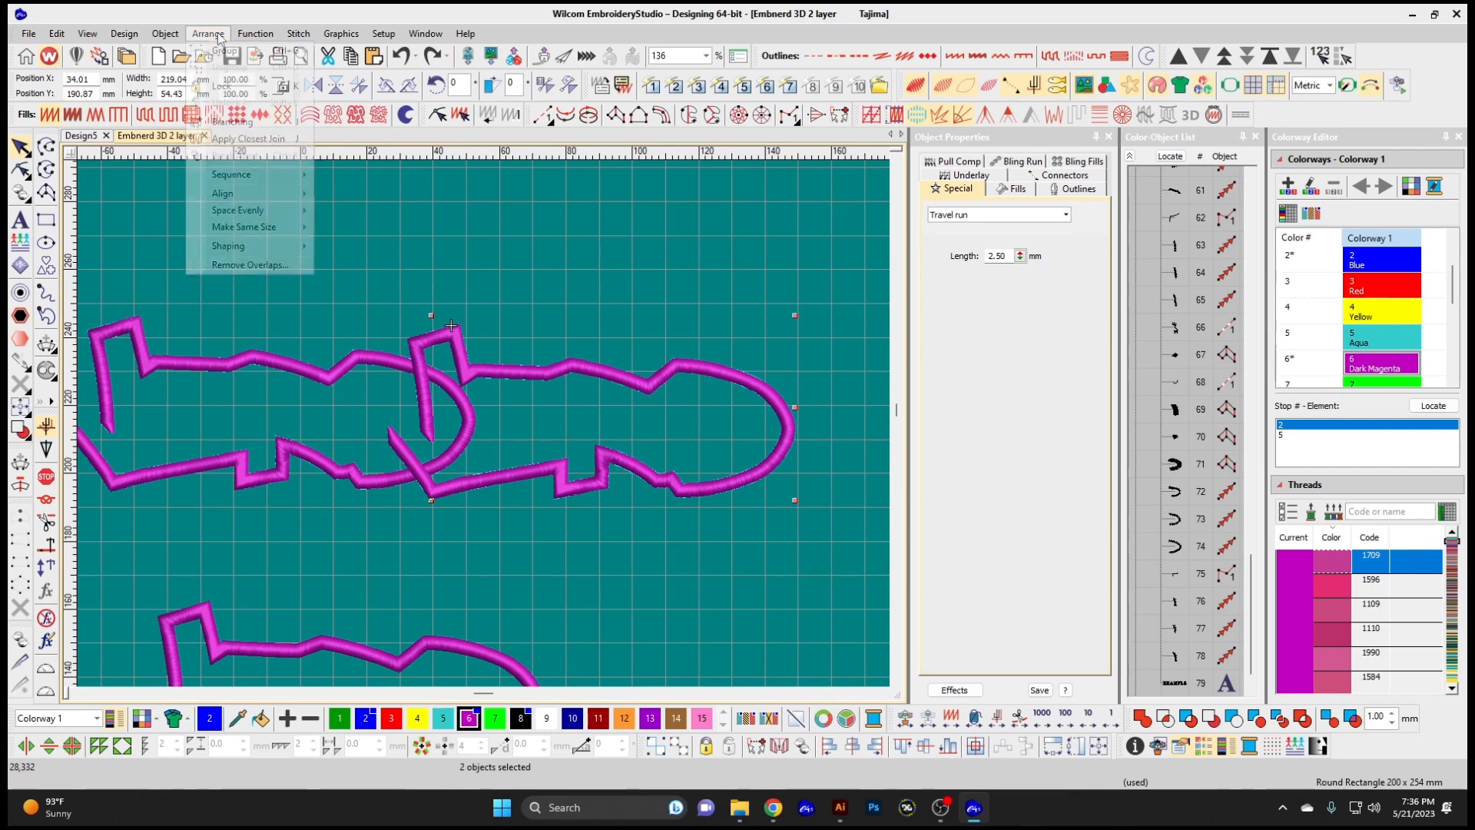
mouse_move(260, 251)
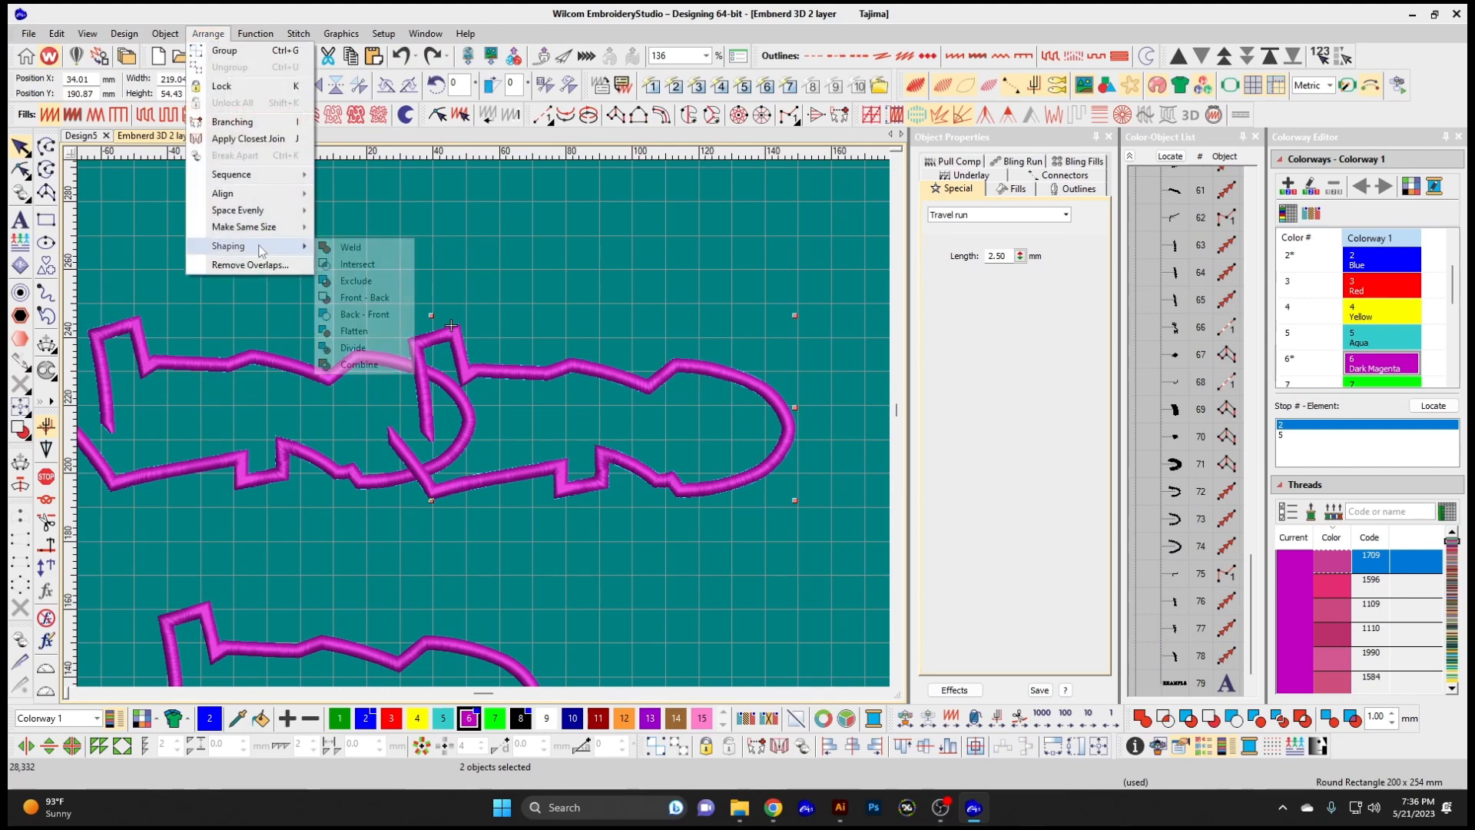
left_click(372, 314)
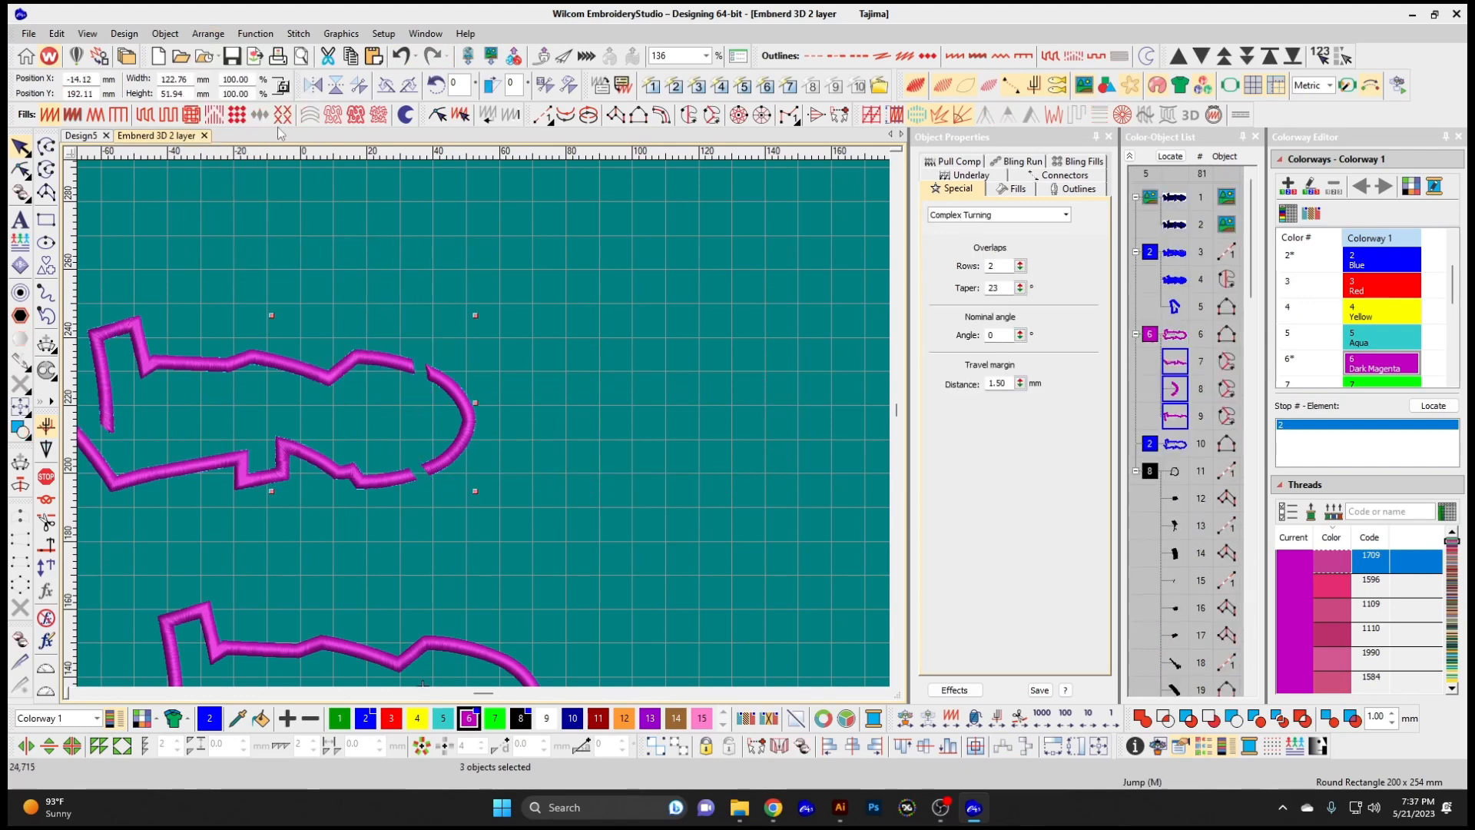
key("ctrl+z")
Flatten the two overlapping magenta outlines, check the separate pieces by selecting them, and undo the flattening
left_click(209, 34)
mouse_move(274, 202)
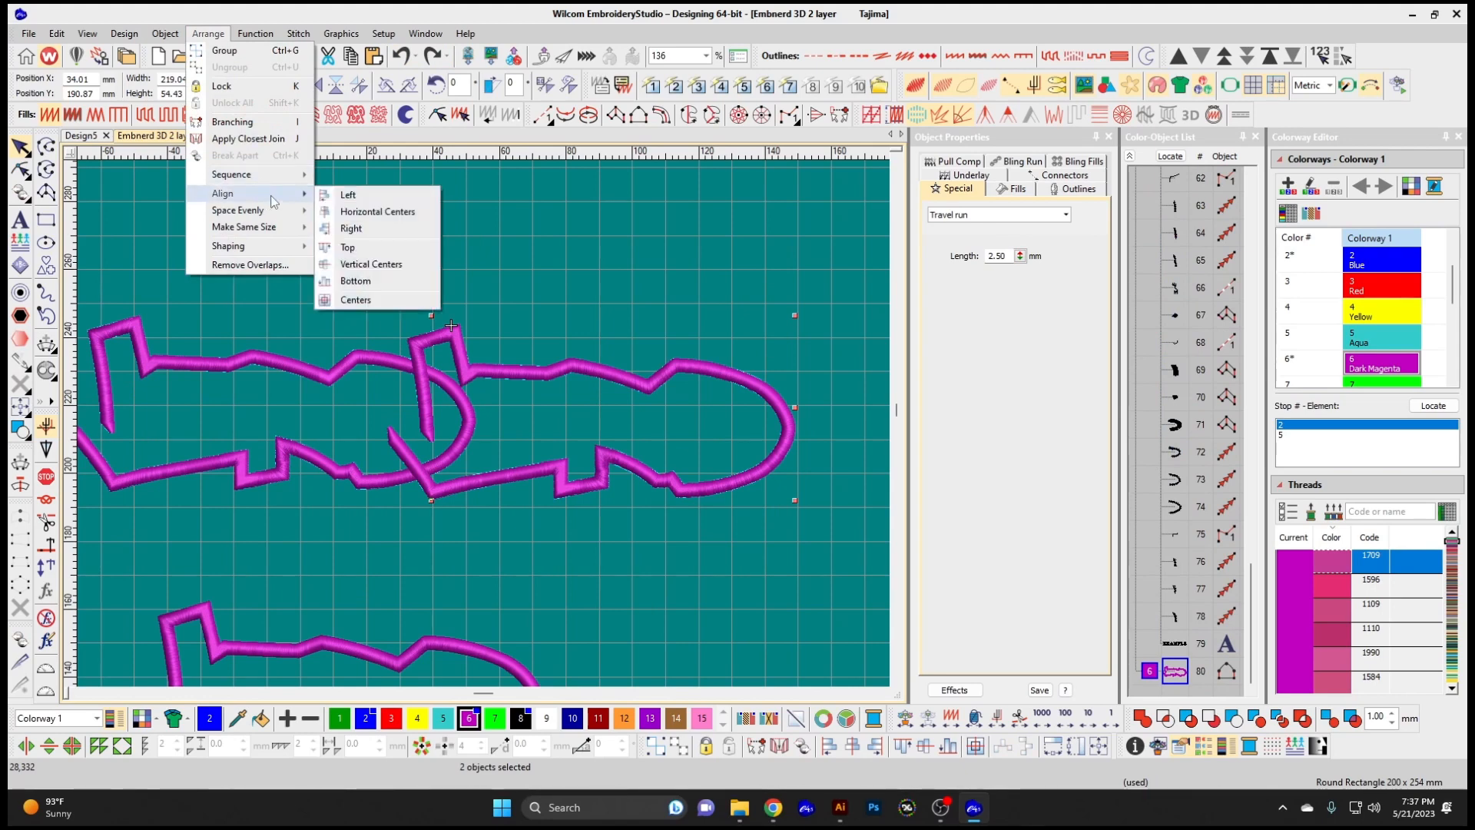
mouse_move(281, 250)
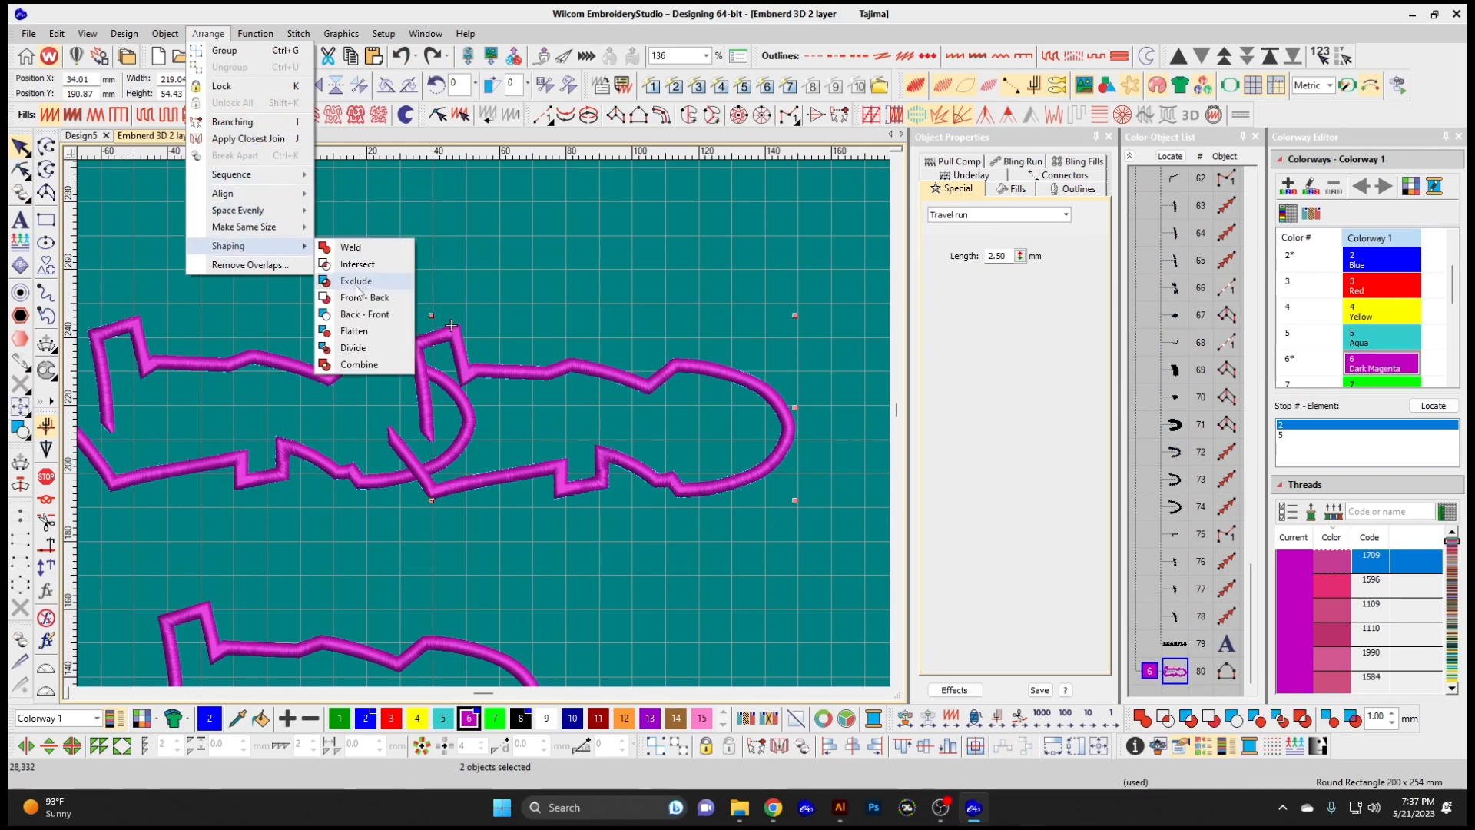
left_click(360, 336)
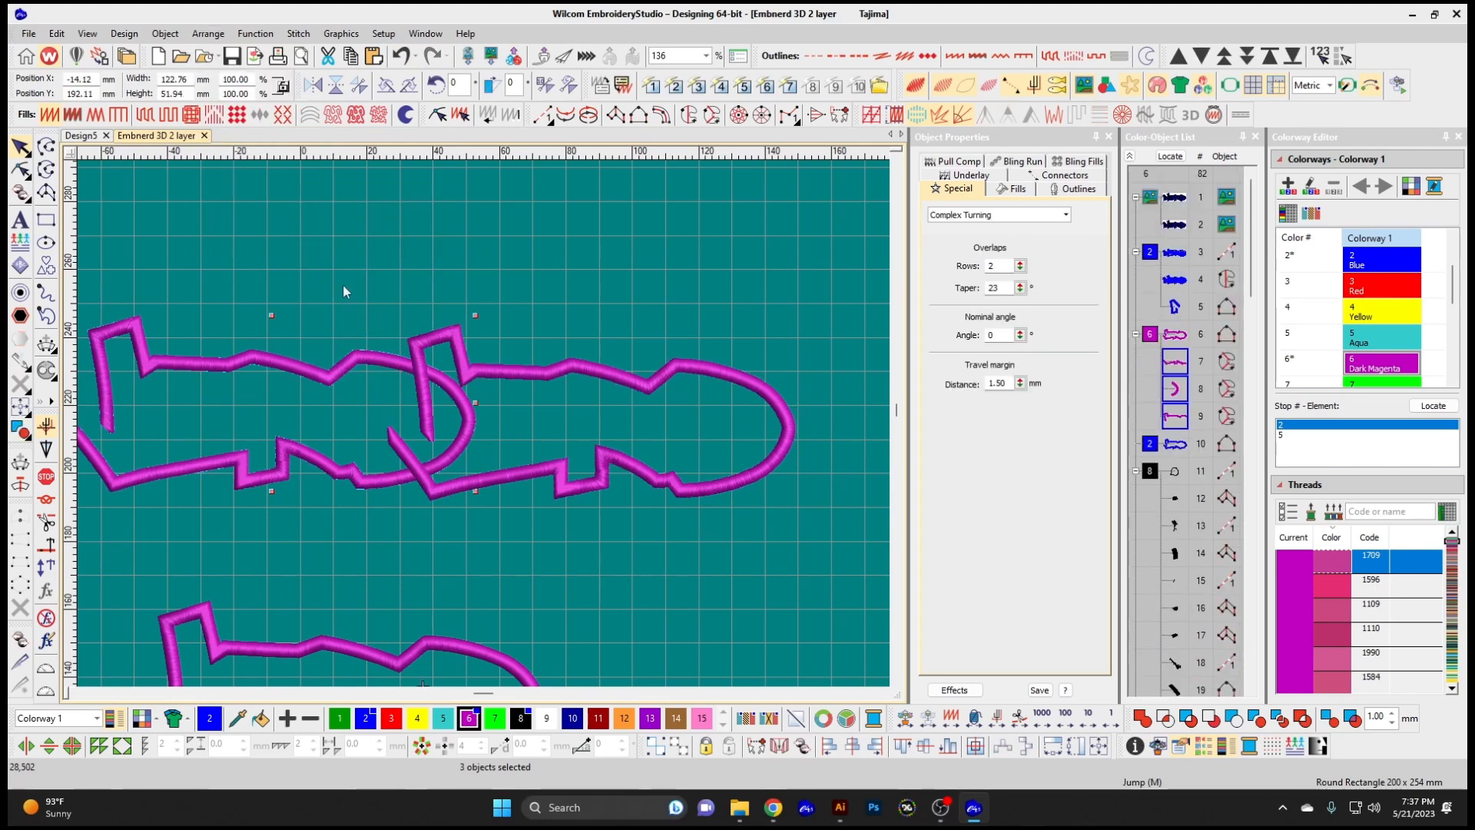
left_click_drag(459, 355, 475, 395)
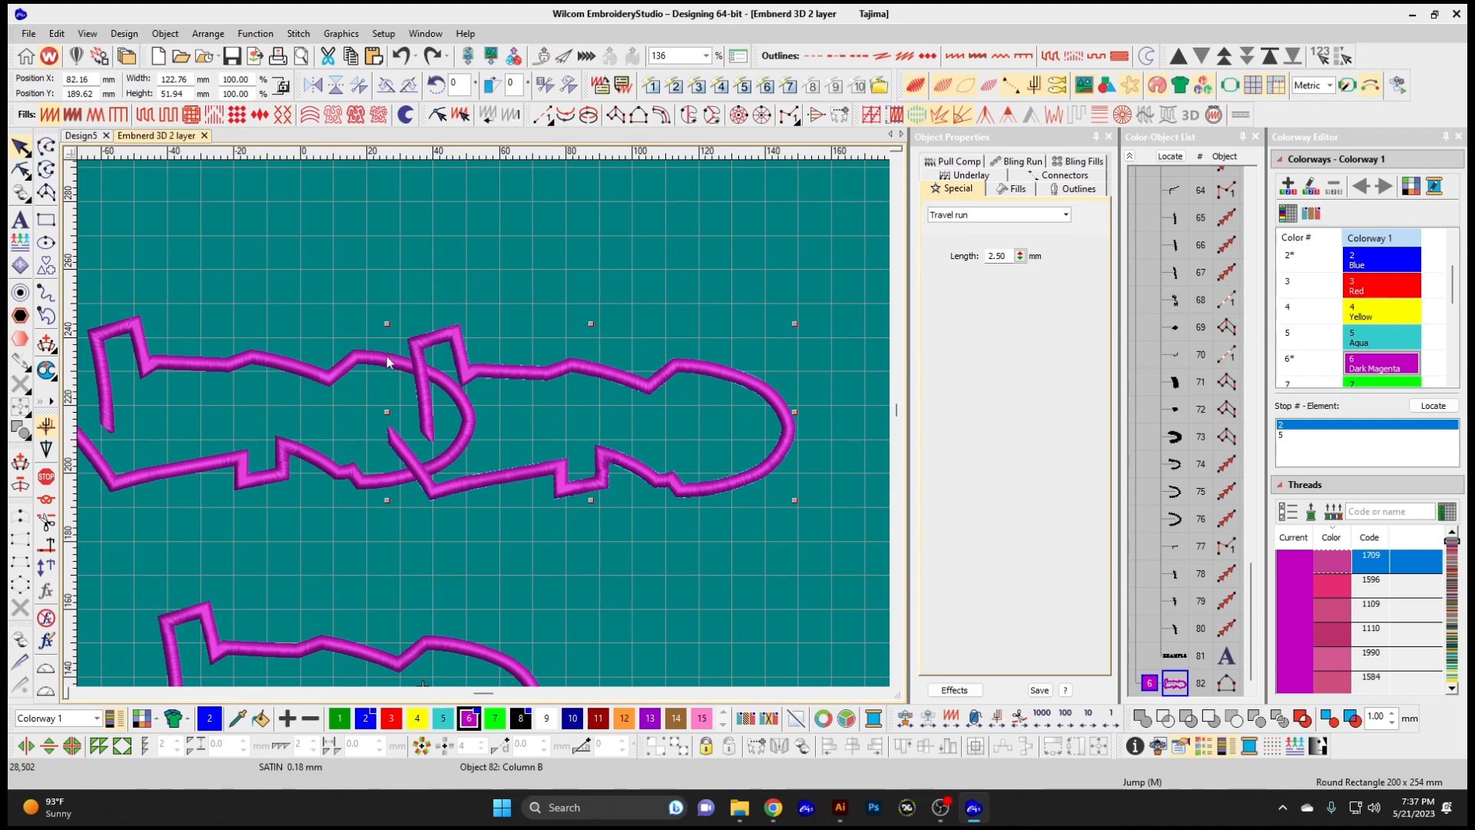
left_click(355, 353)
key("ctrl+z")
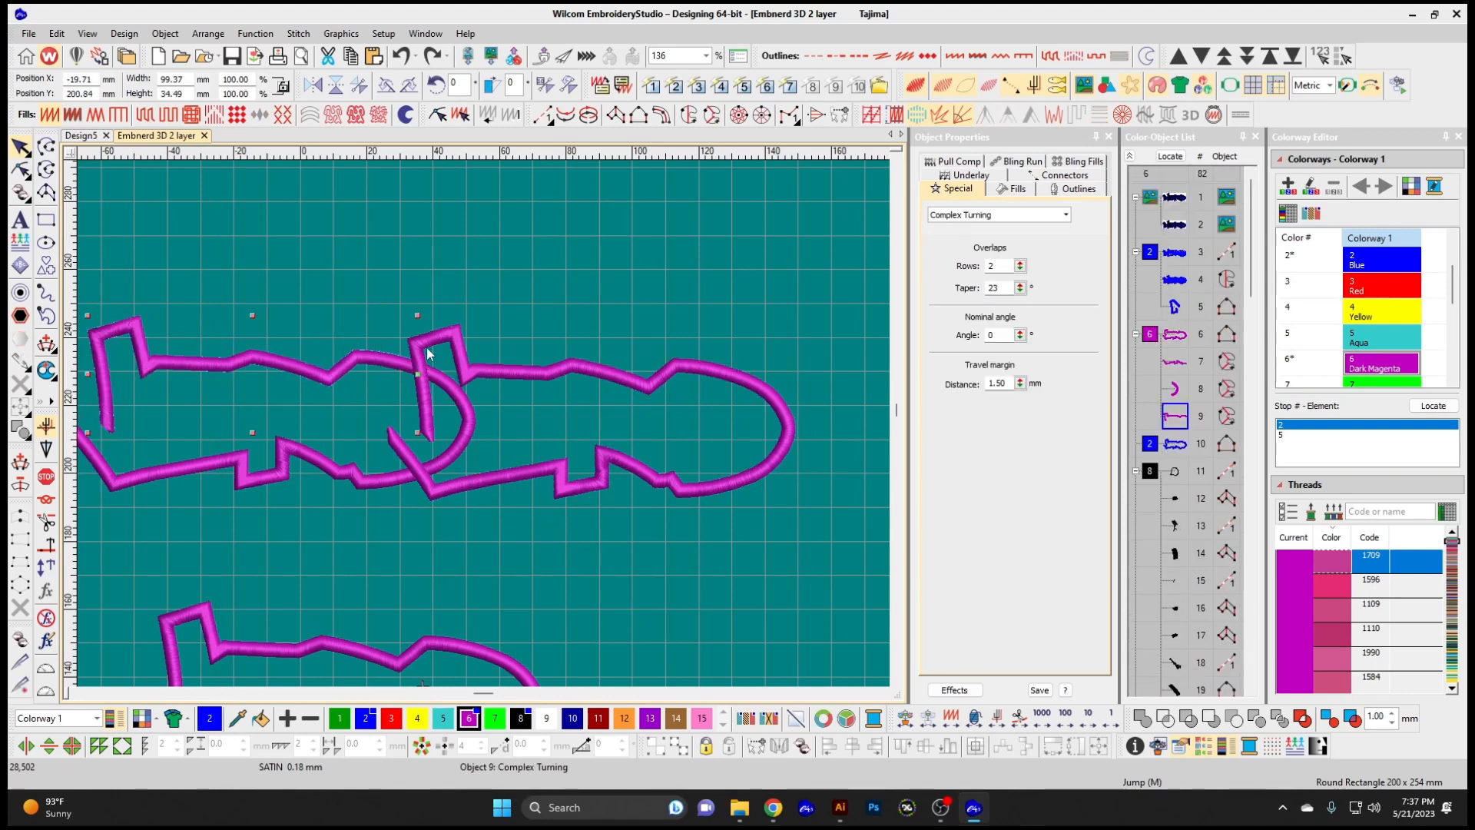
key("ctrl+z")
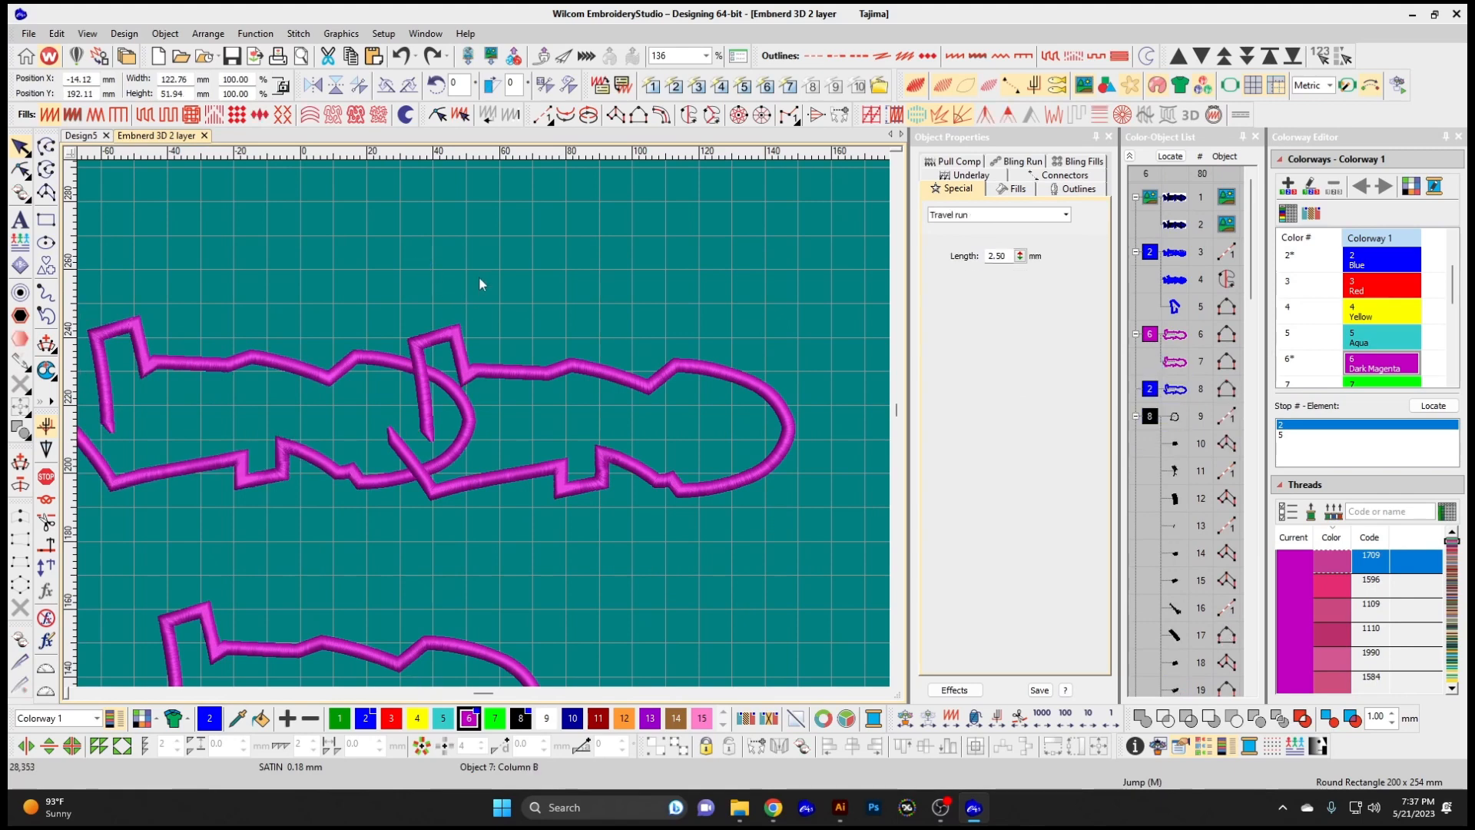
Reselect the two overlapping magenta outlines and apply the Divide shaping to them
left_click_drag(435, 335, 471, 318)
key("ctrl+z")
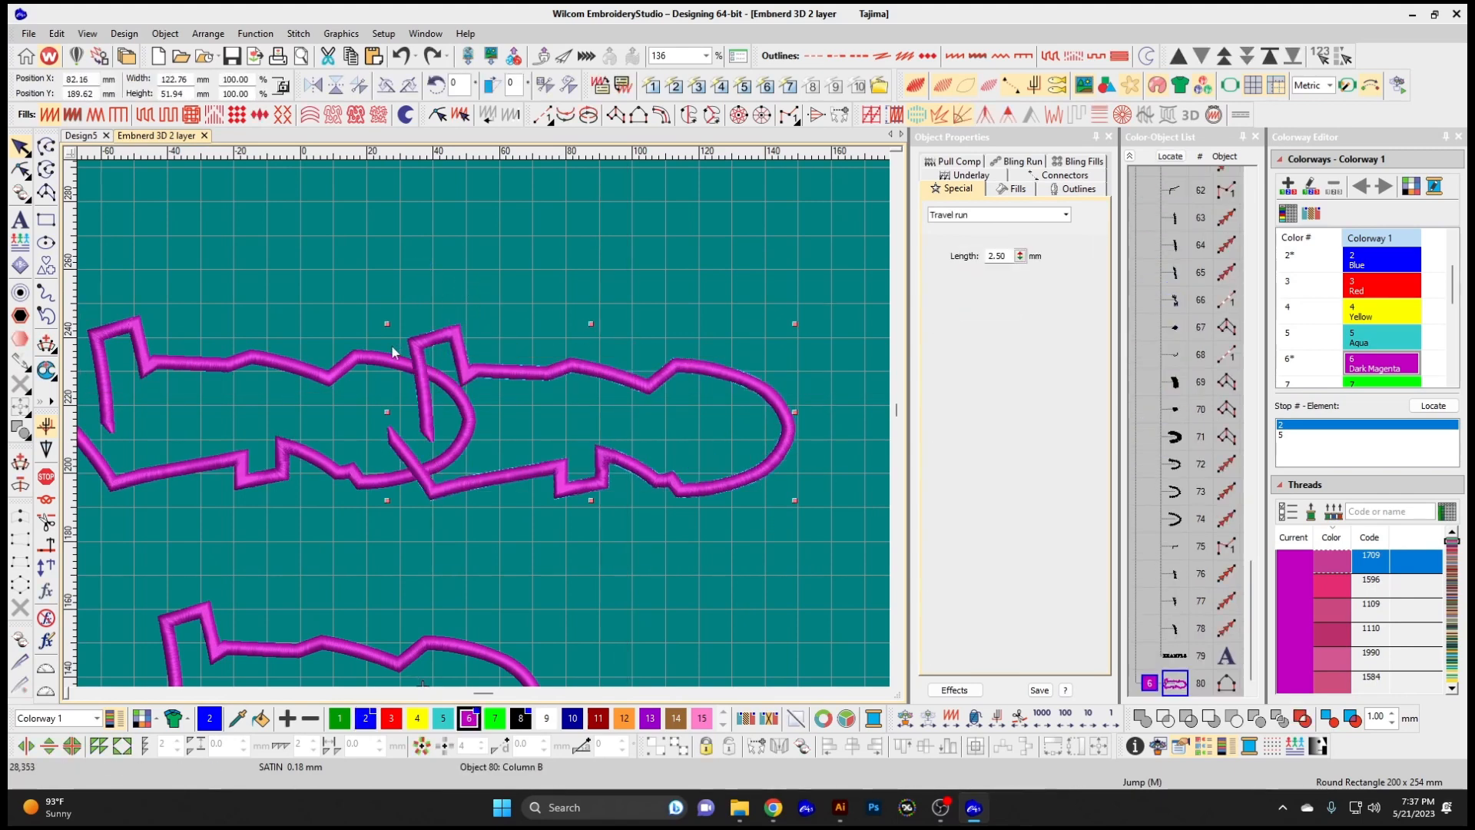
key("ctrl+a")
left_click(224, 35)
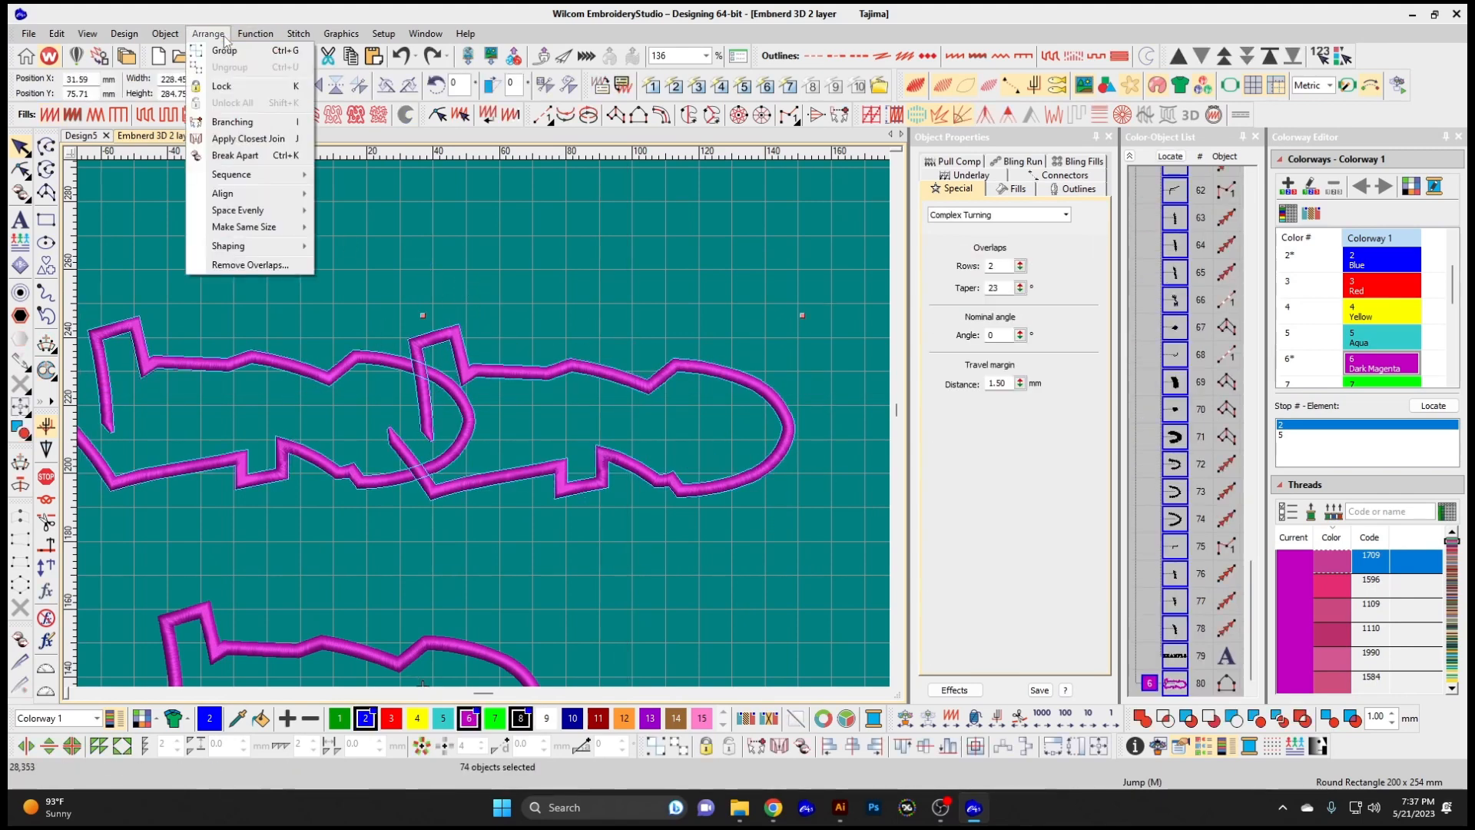
mouse_move(265, 245)
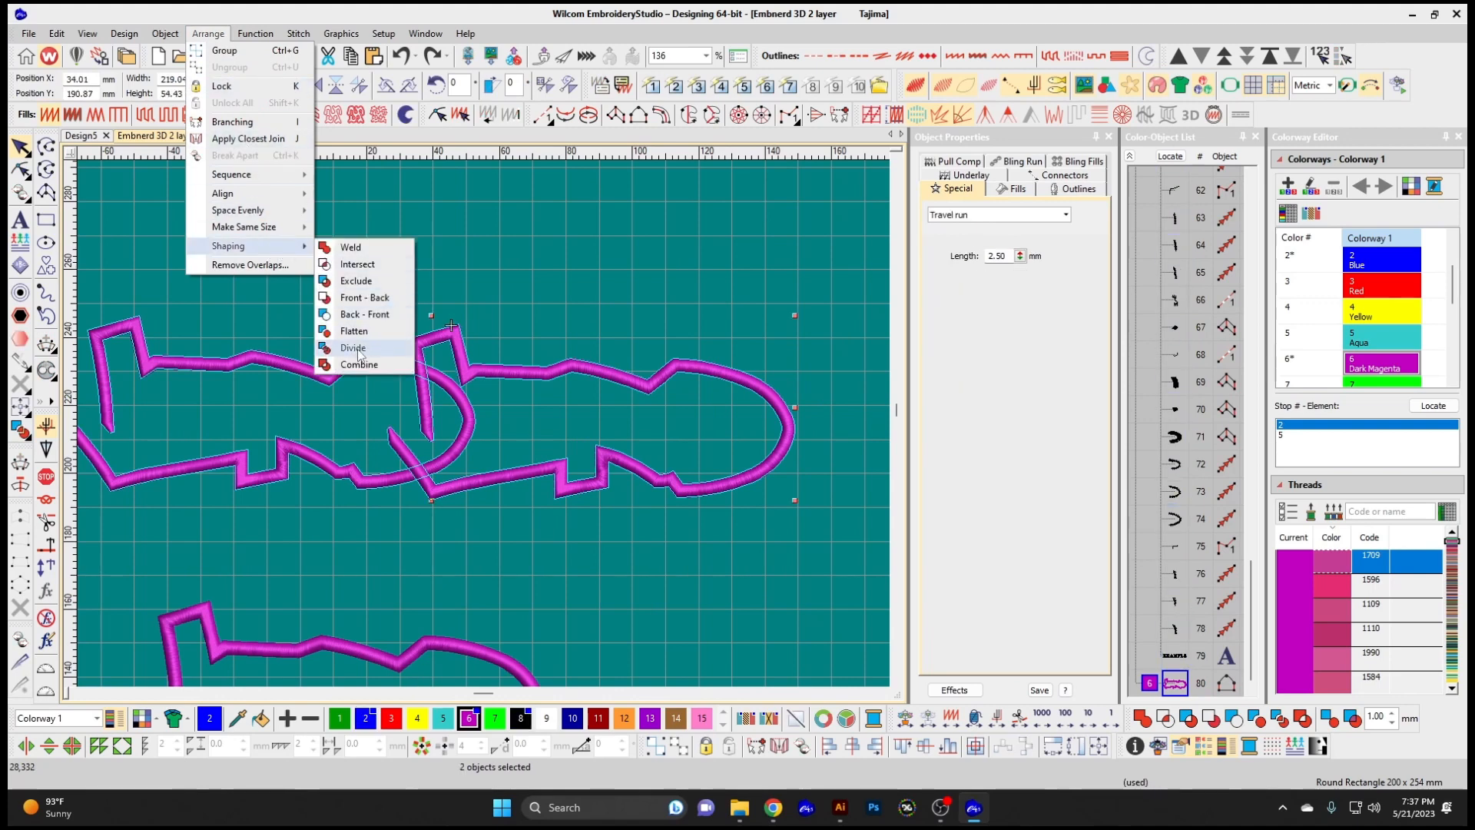
left_click(355, 348)
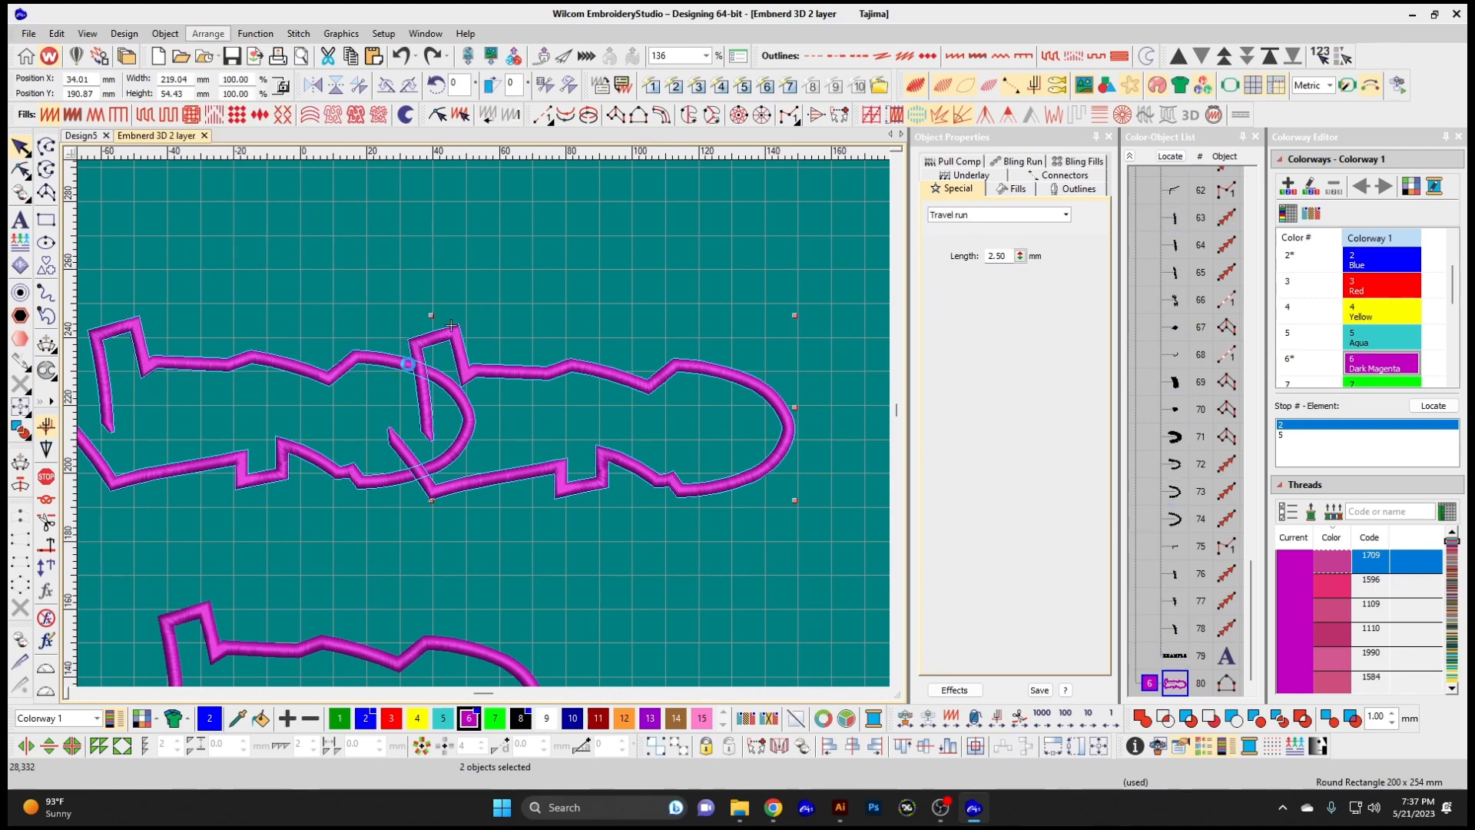
Select the divided pieces around the overlaps one by one to inspect them, and undo the division
left_click(425, 372)
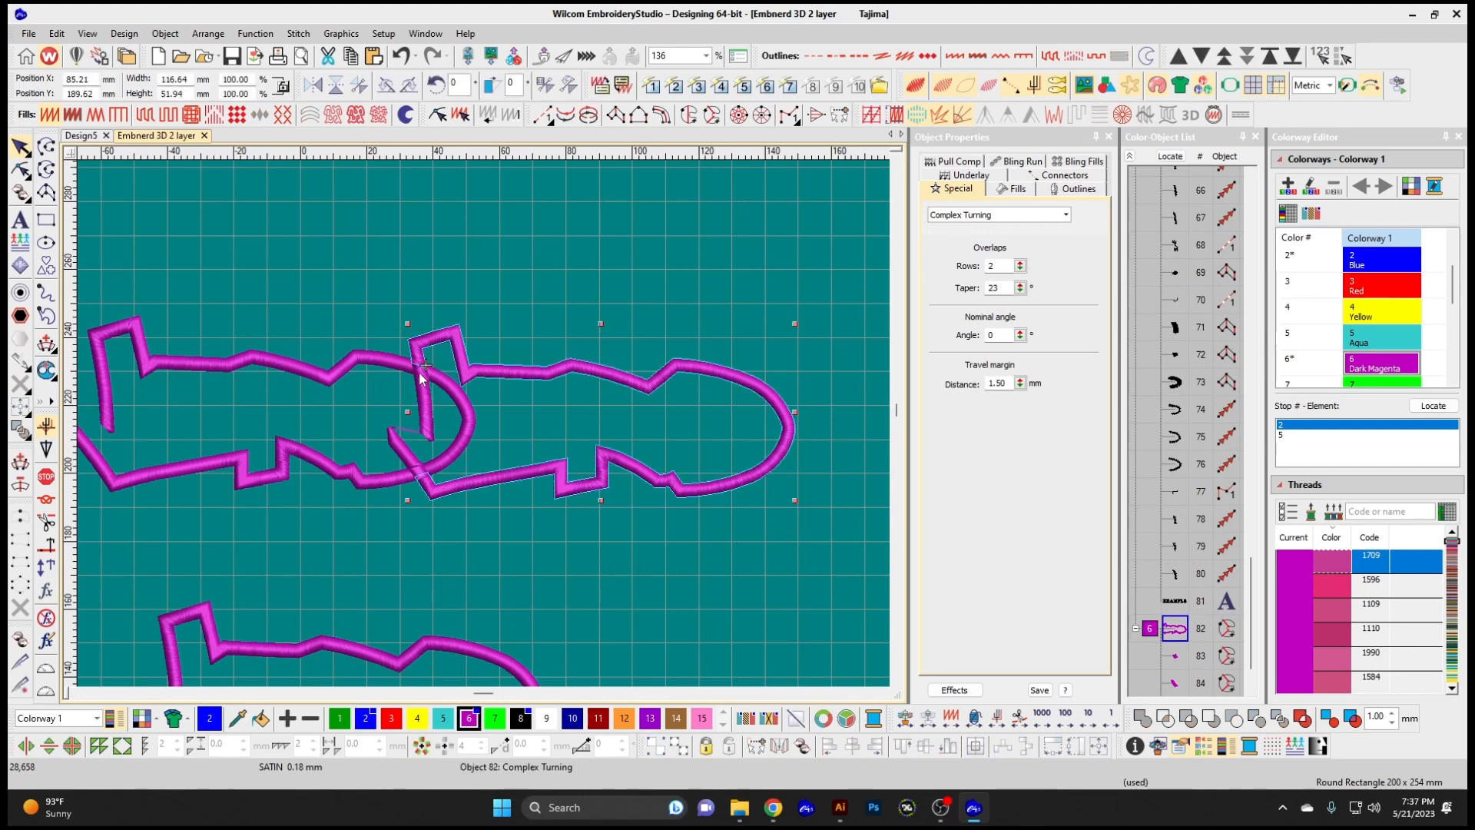
key("Escape")
left_click(391, 365)
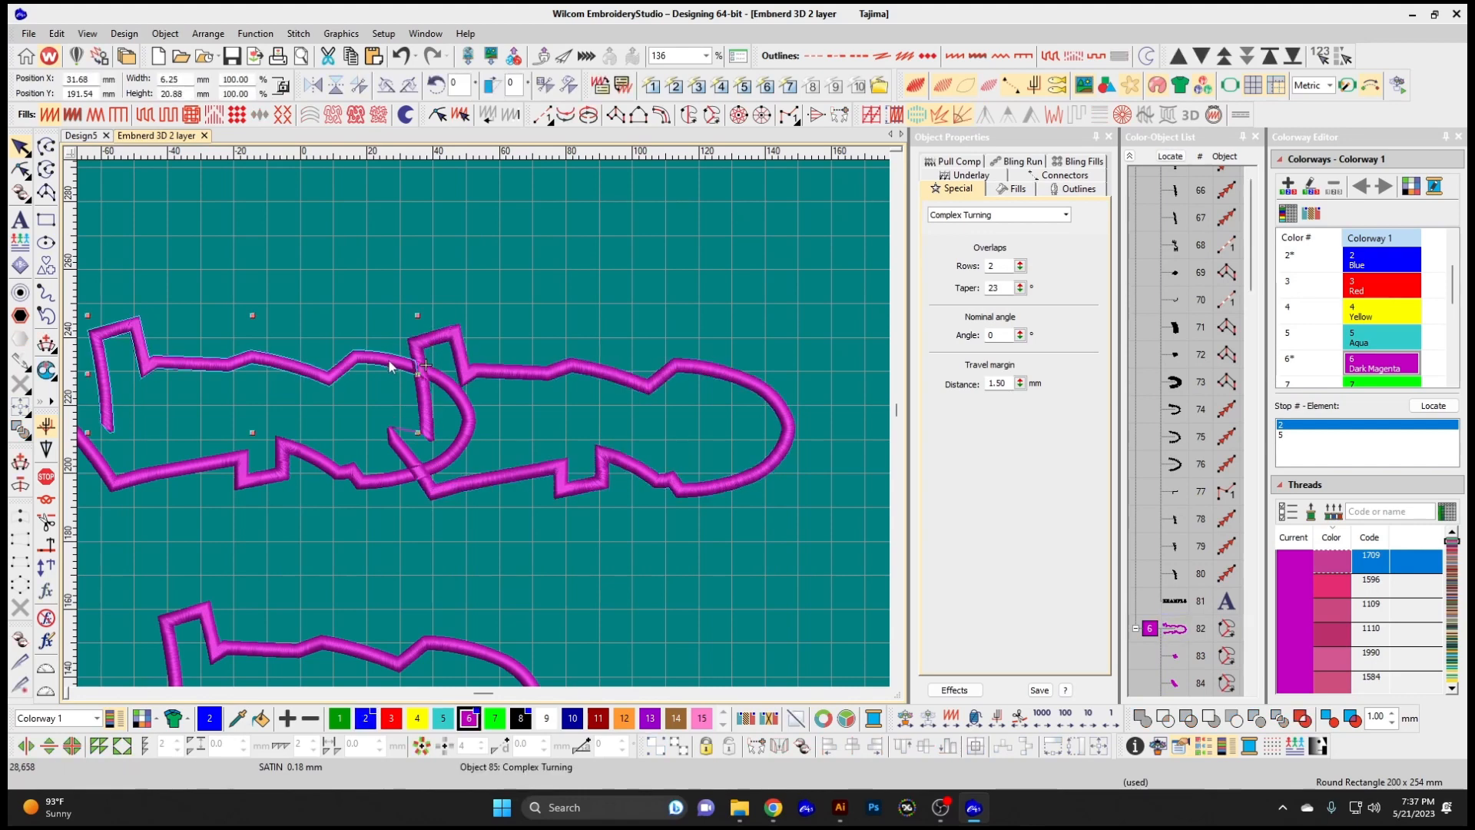
left_click(429, 360)
left_click_drag(398, 345, 441, 386)
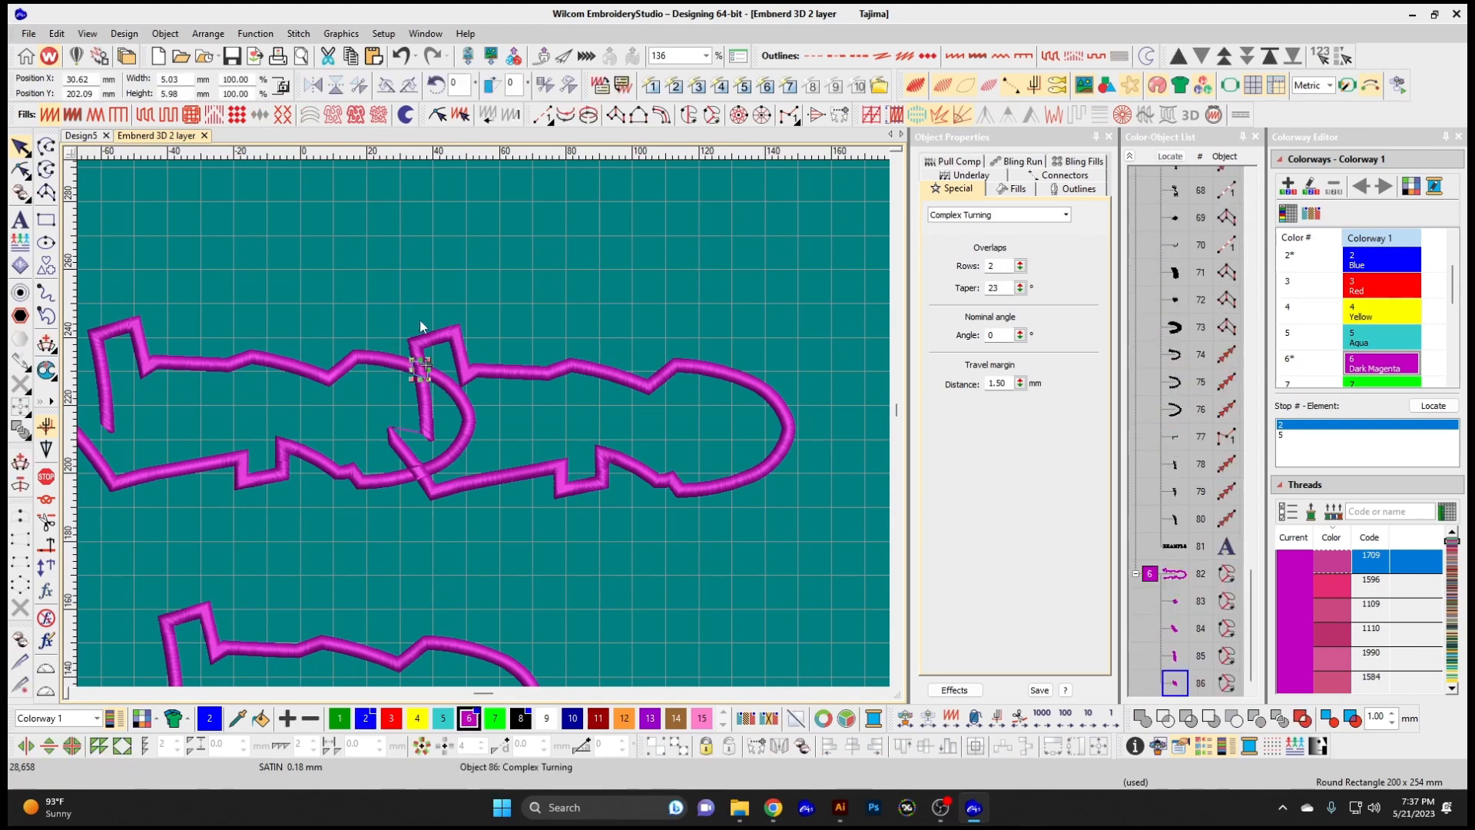
left_click(422, 343)
left_click(434, 378)
left_click(411, 365)
left_click(408, 449)
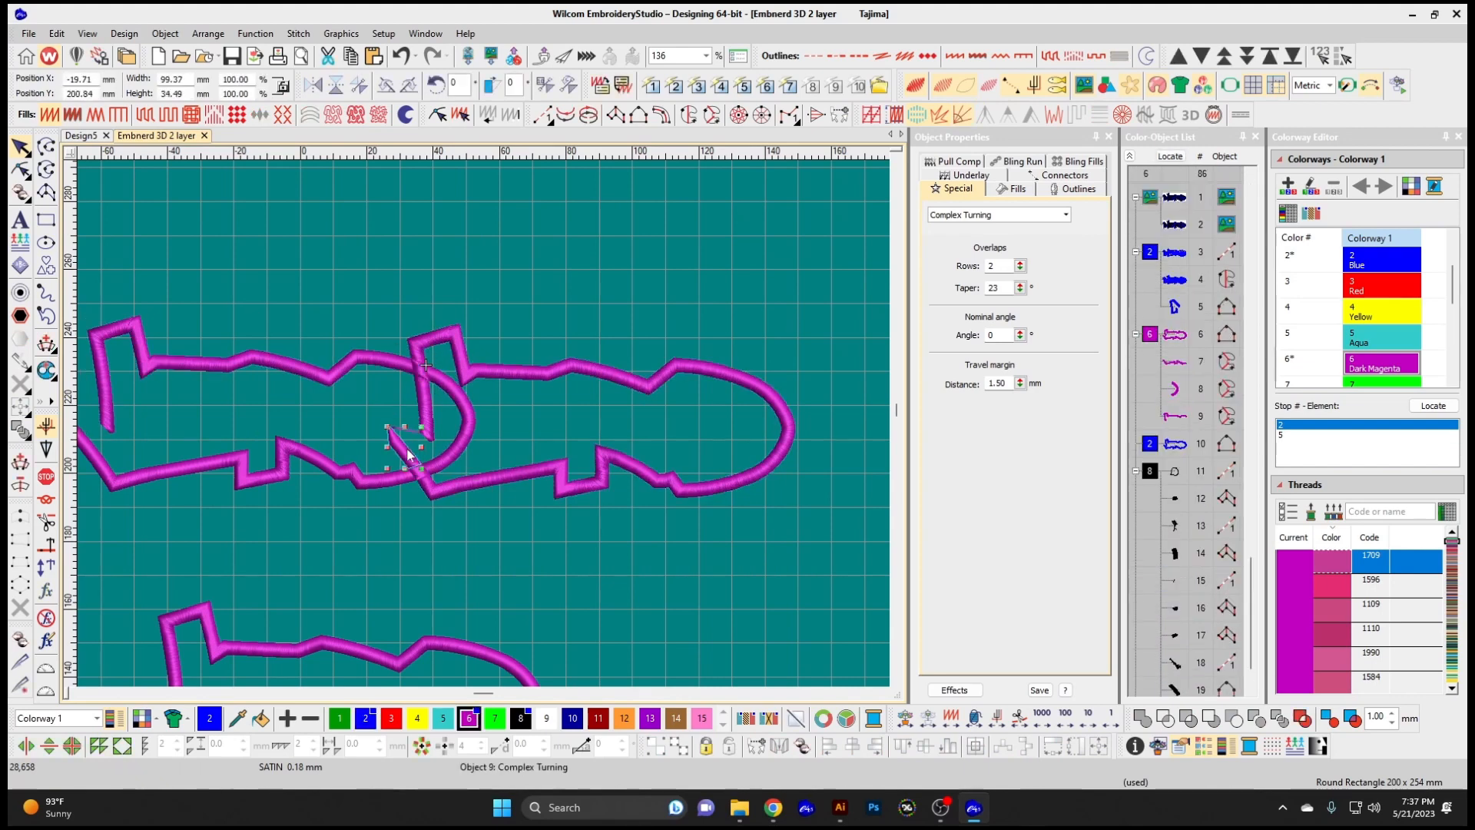
left_click(422, 476)
left_click(456, 465)
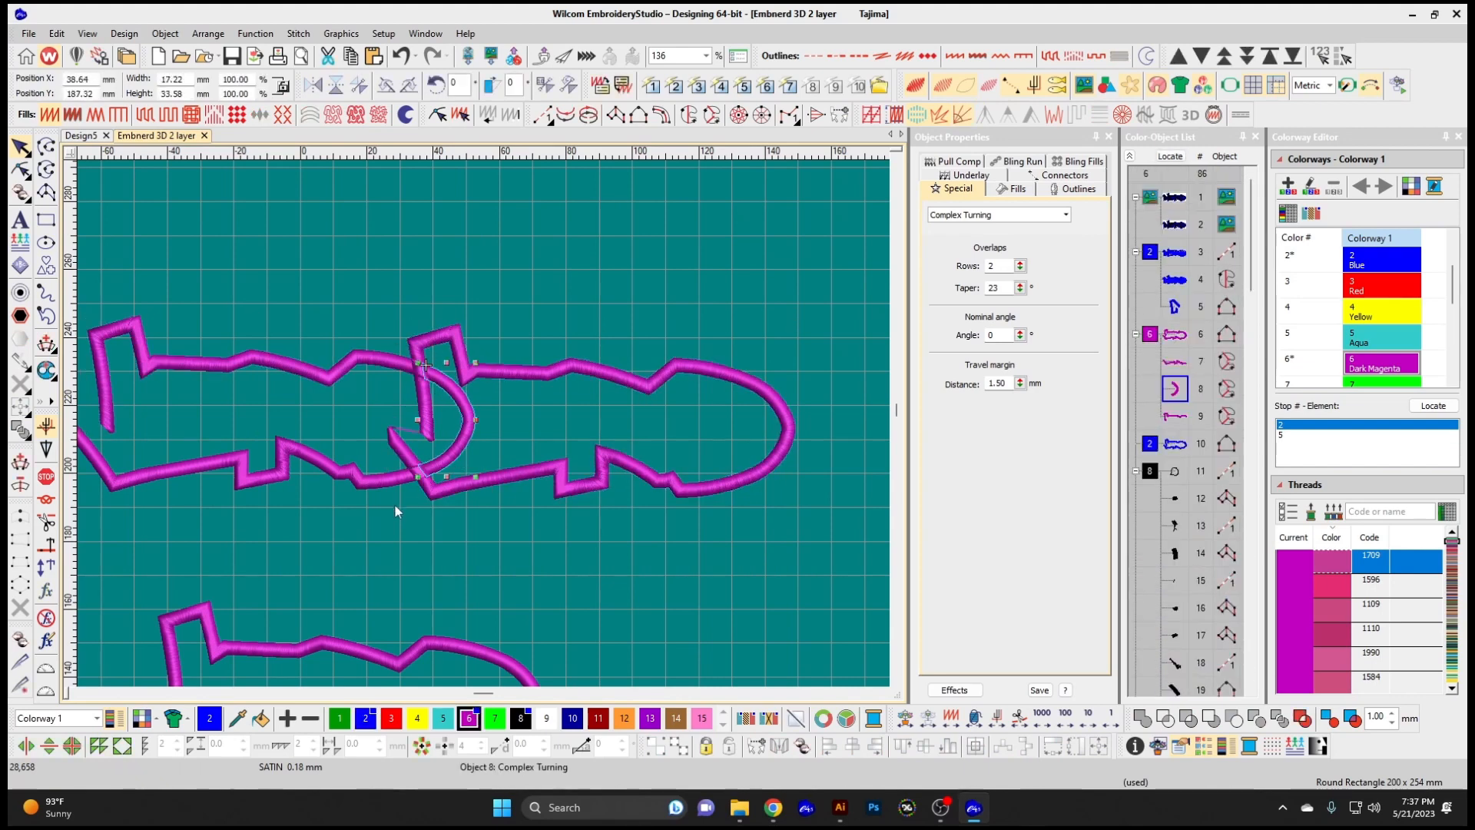
left_click(418, 472)
left_click(390, 483)
left_click(453, 397)
key("ctrl+z")
Apply Remove Overlaps to the two overlapping magenta outlines with 2.00 mm minimum object width and 1.00 mm cutting overlap, and check the outlines by selecting them
left_click(208, 34)
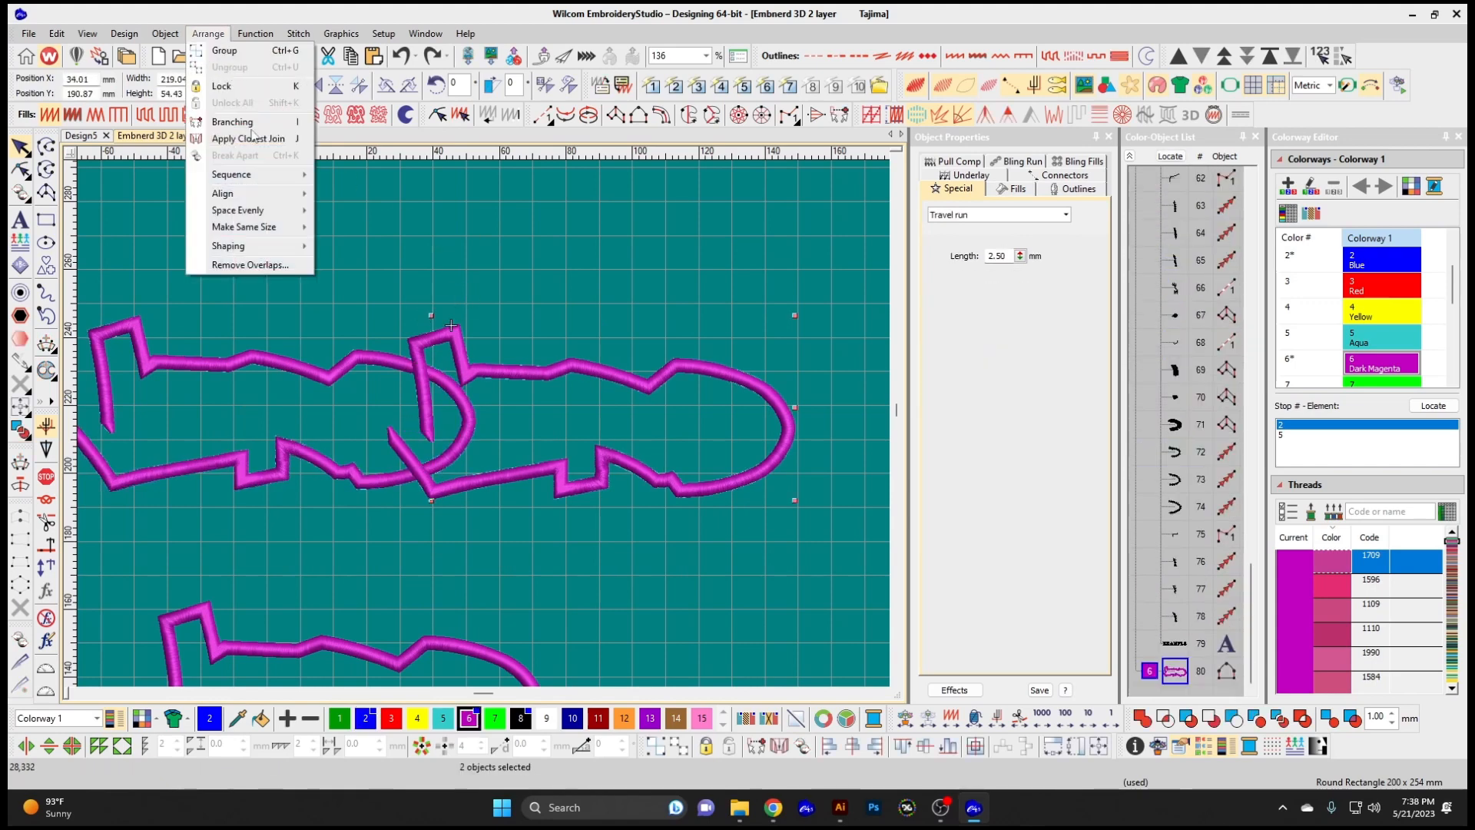
mouse_move(269, 248)
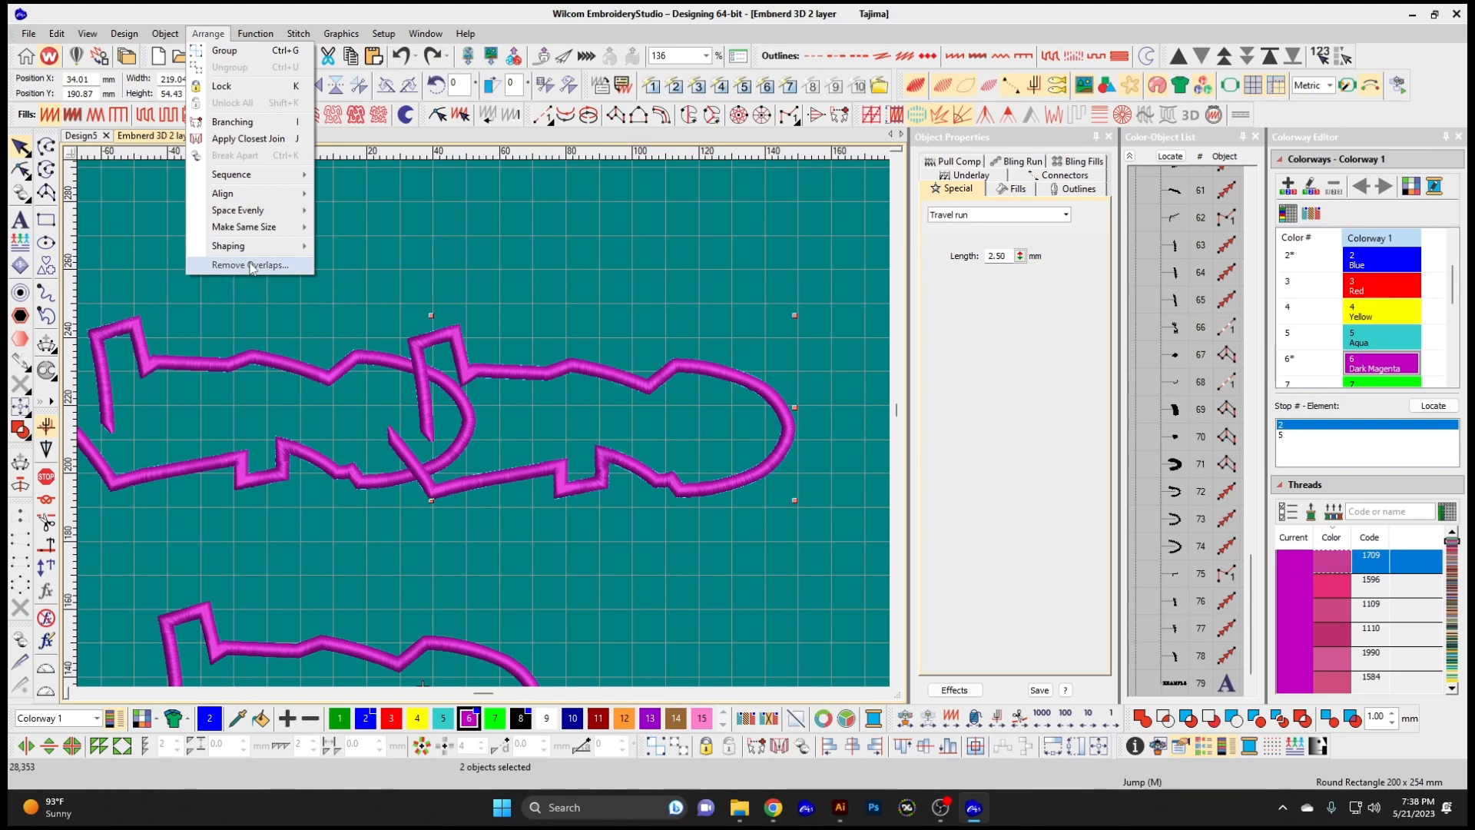
left_click(255, 266)
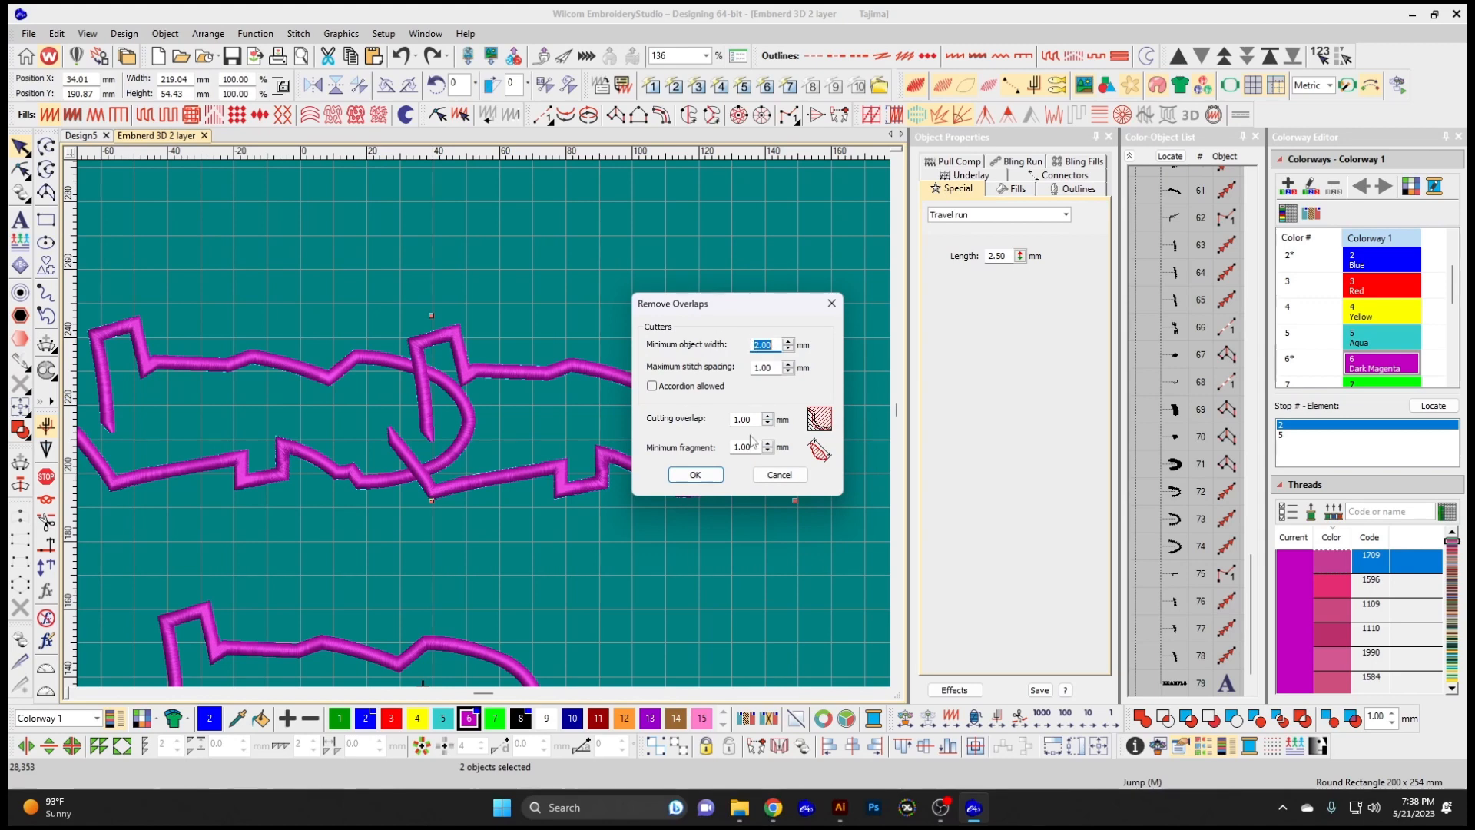
left_click(696, 477)
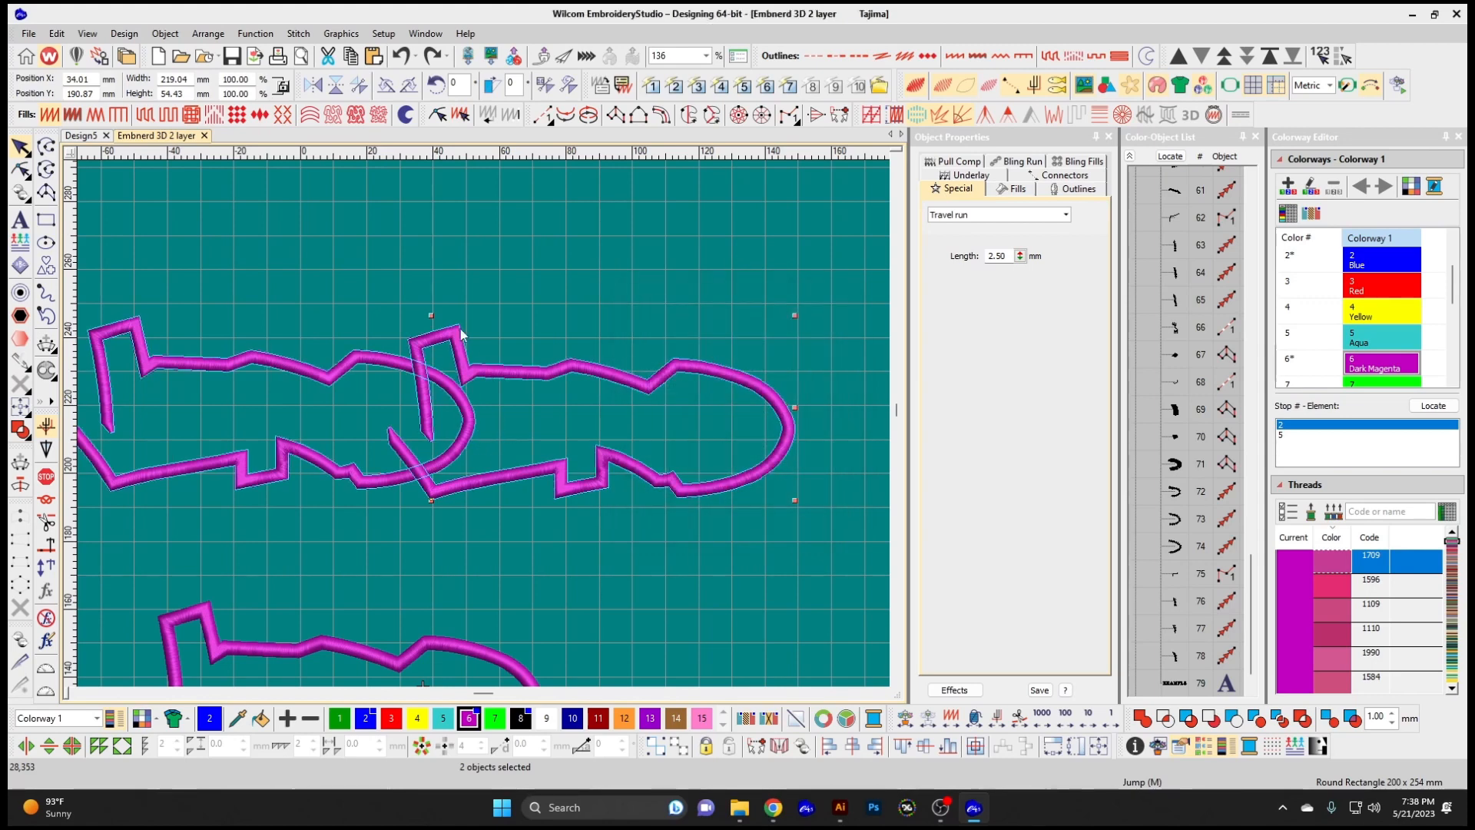
left_click(472, 290)
left_click(444, 342)
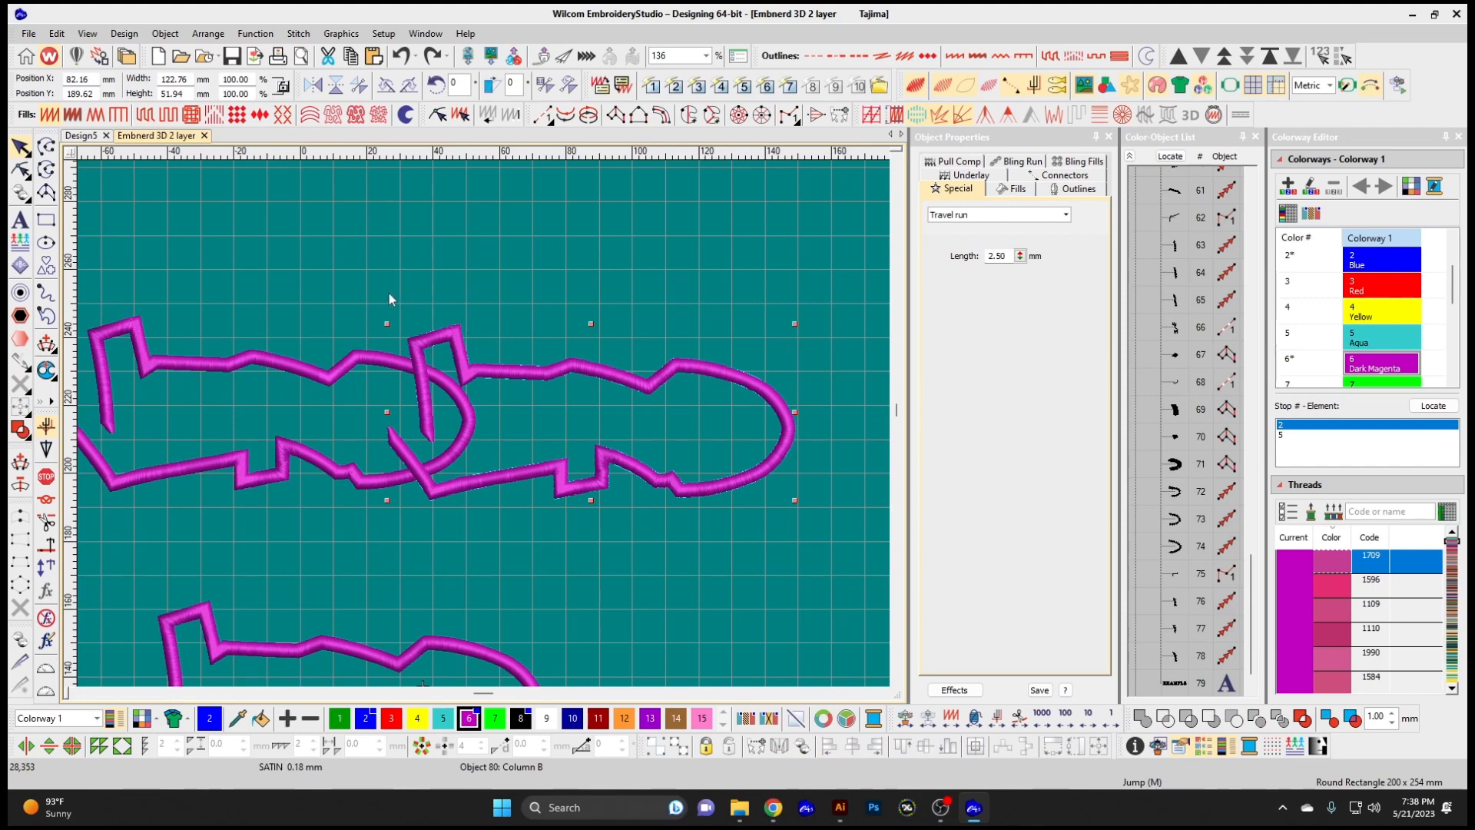
key("ctrl+a")
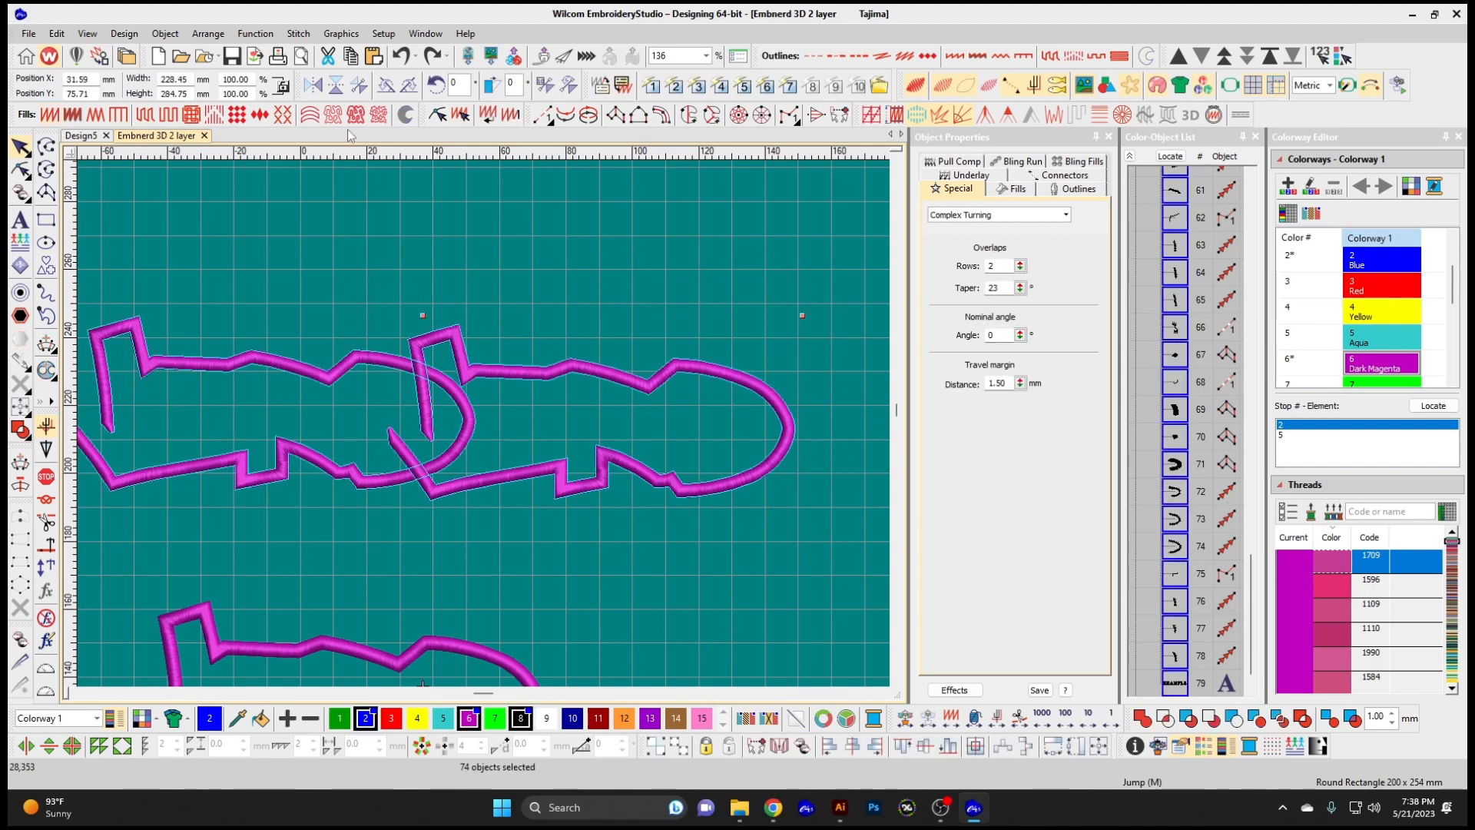
left_click(244, 36)
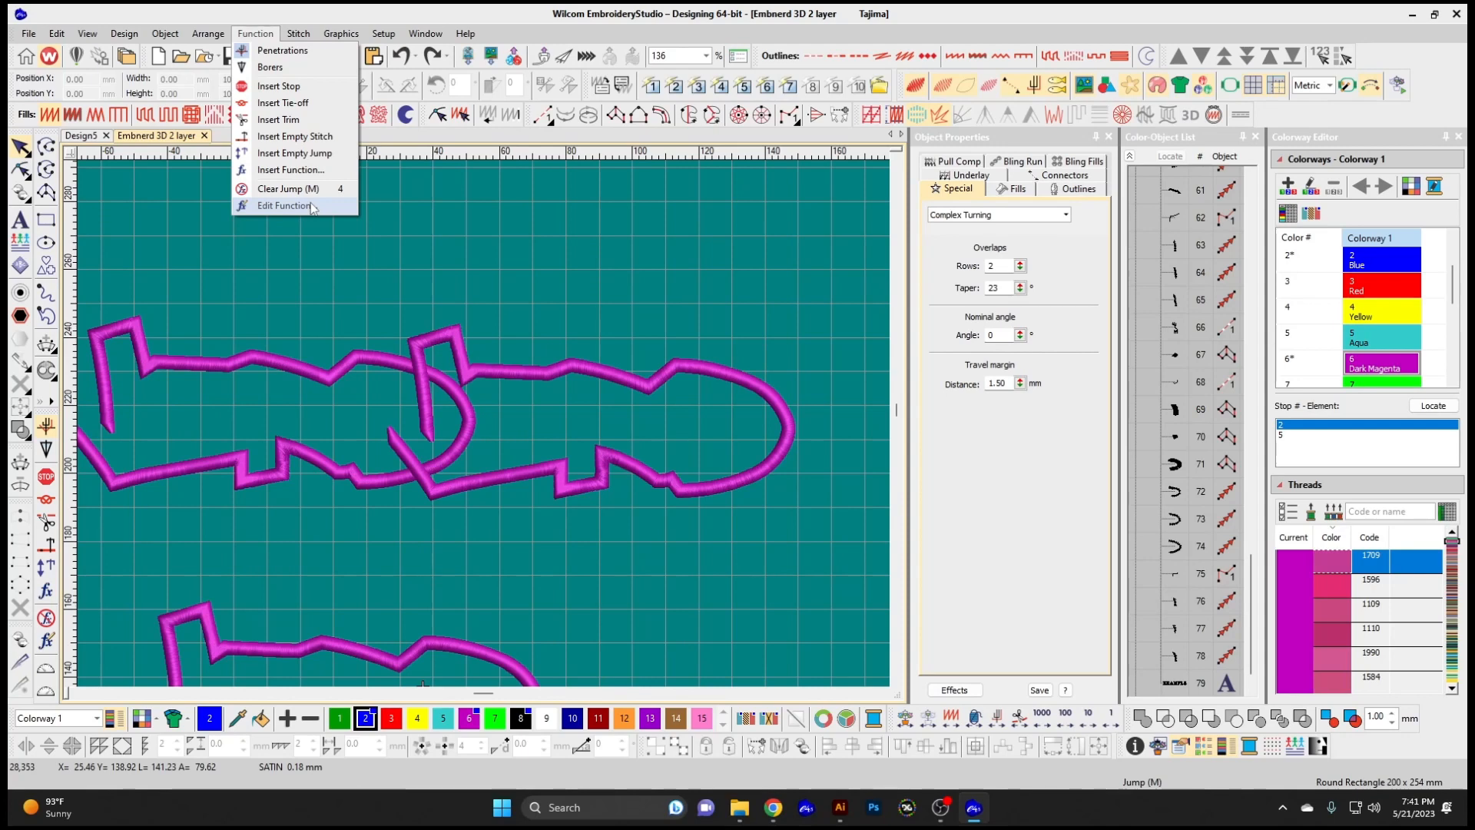
left_click(300, 40)
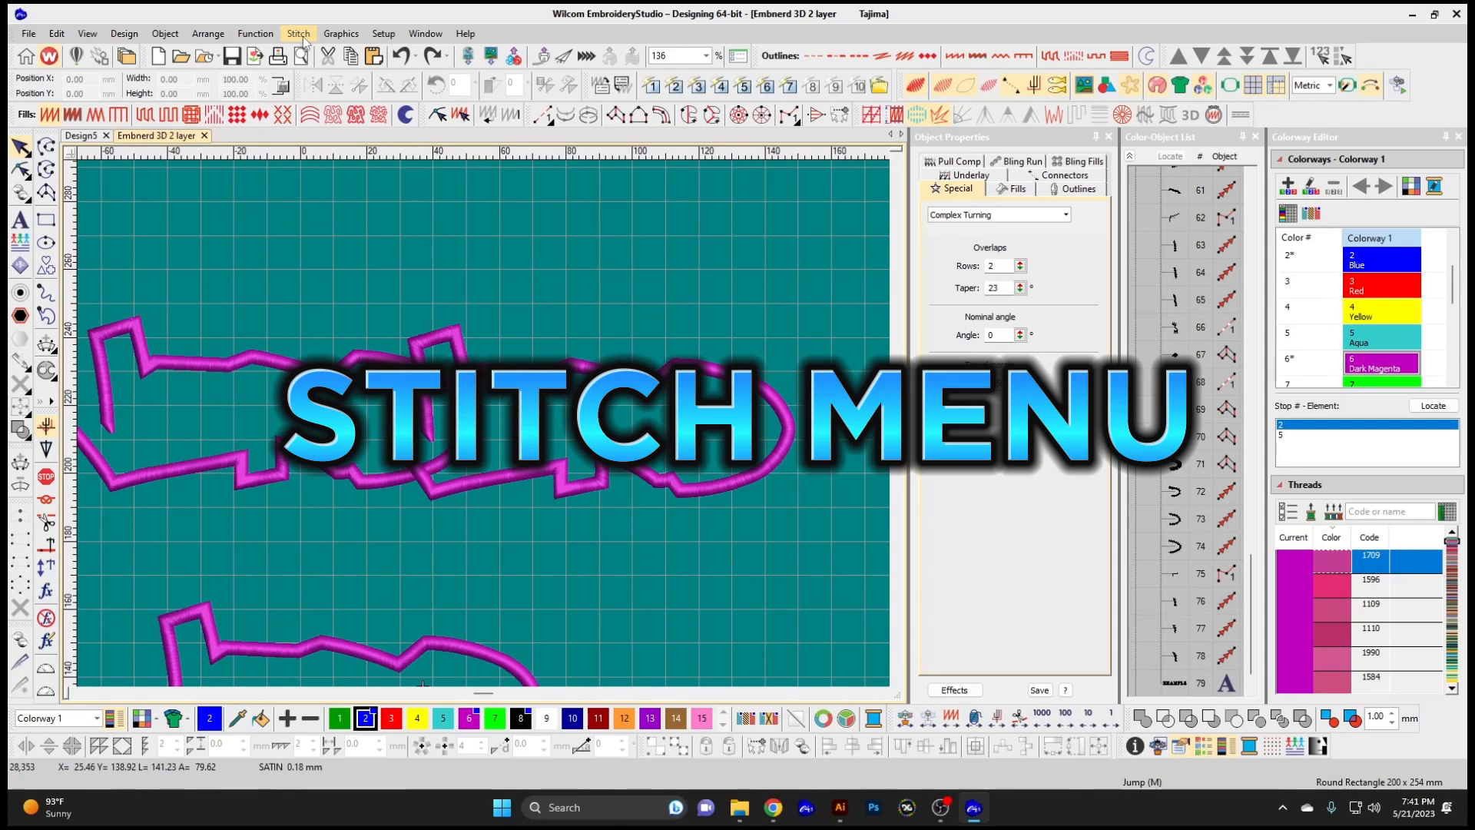
left_click(303, 35)
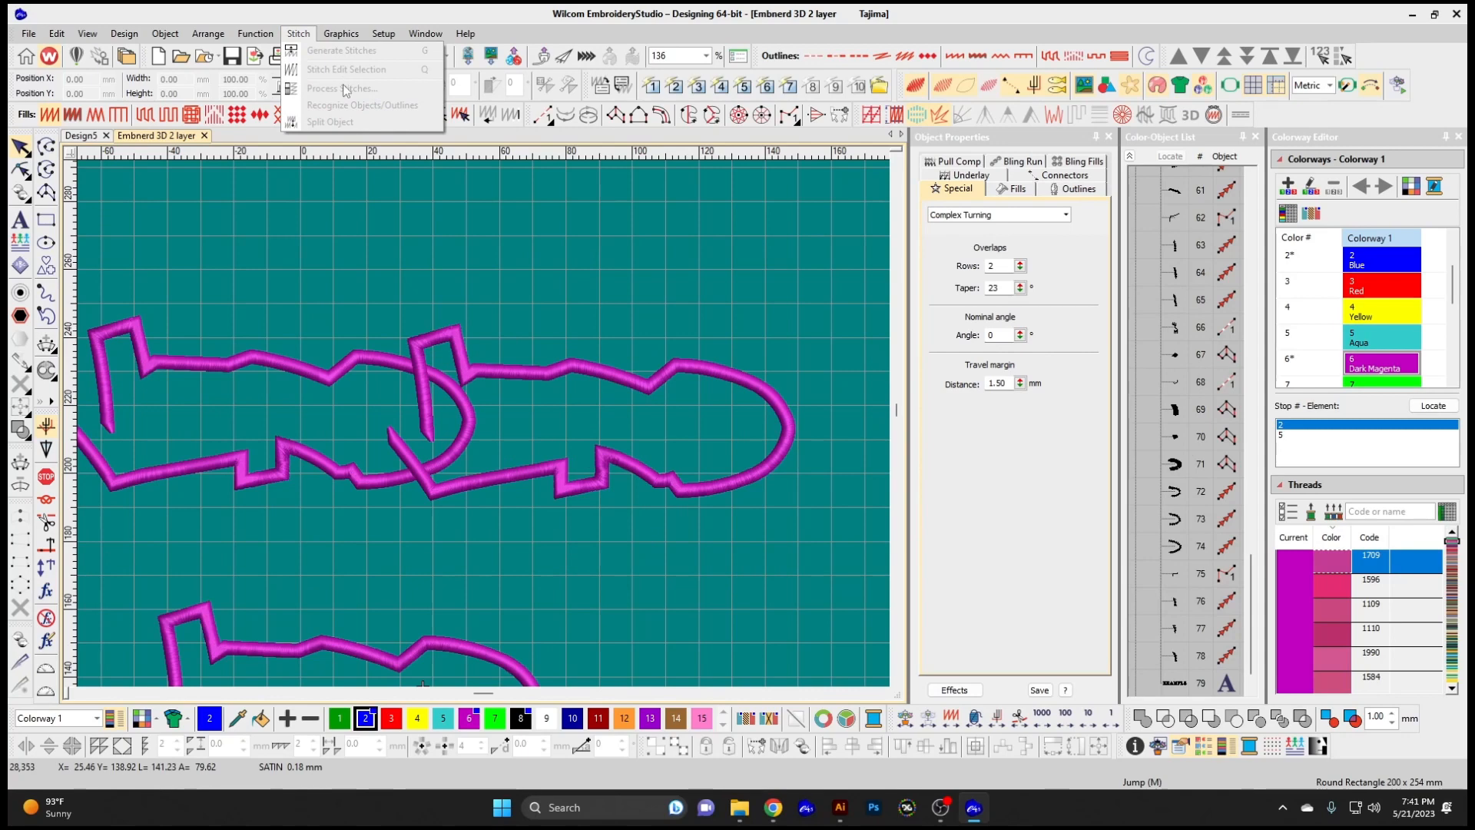
Move the right-hand magenta outline up, clear of the other one, and remove its generated stitches
left_click(415, 330)
left_click(426, 251)
key("s")
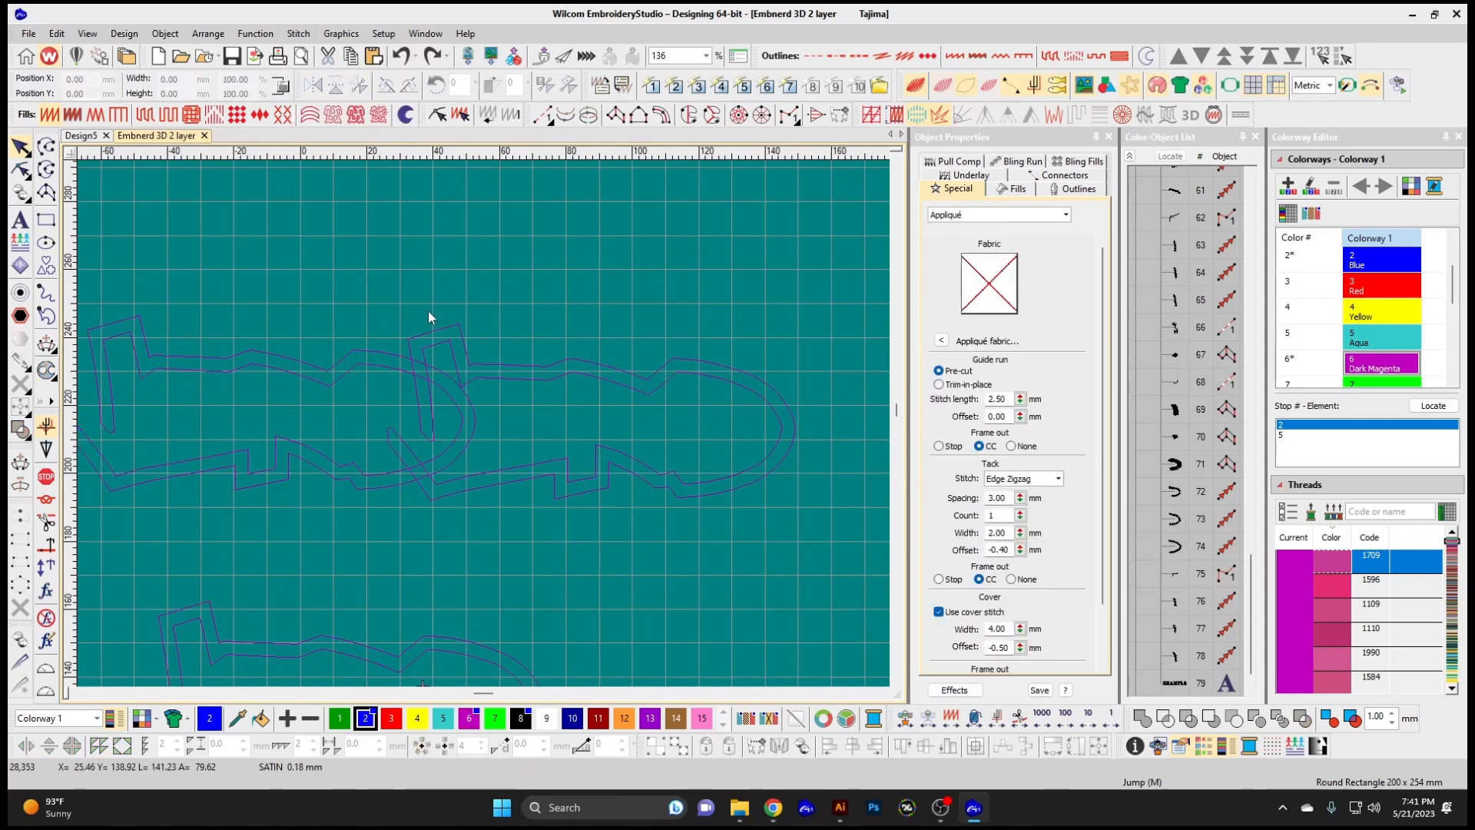
left_click_drag(435, 339, 405, 212)
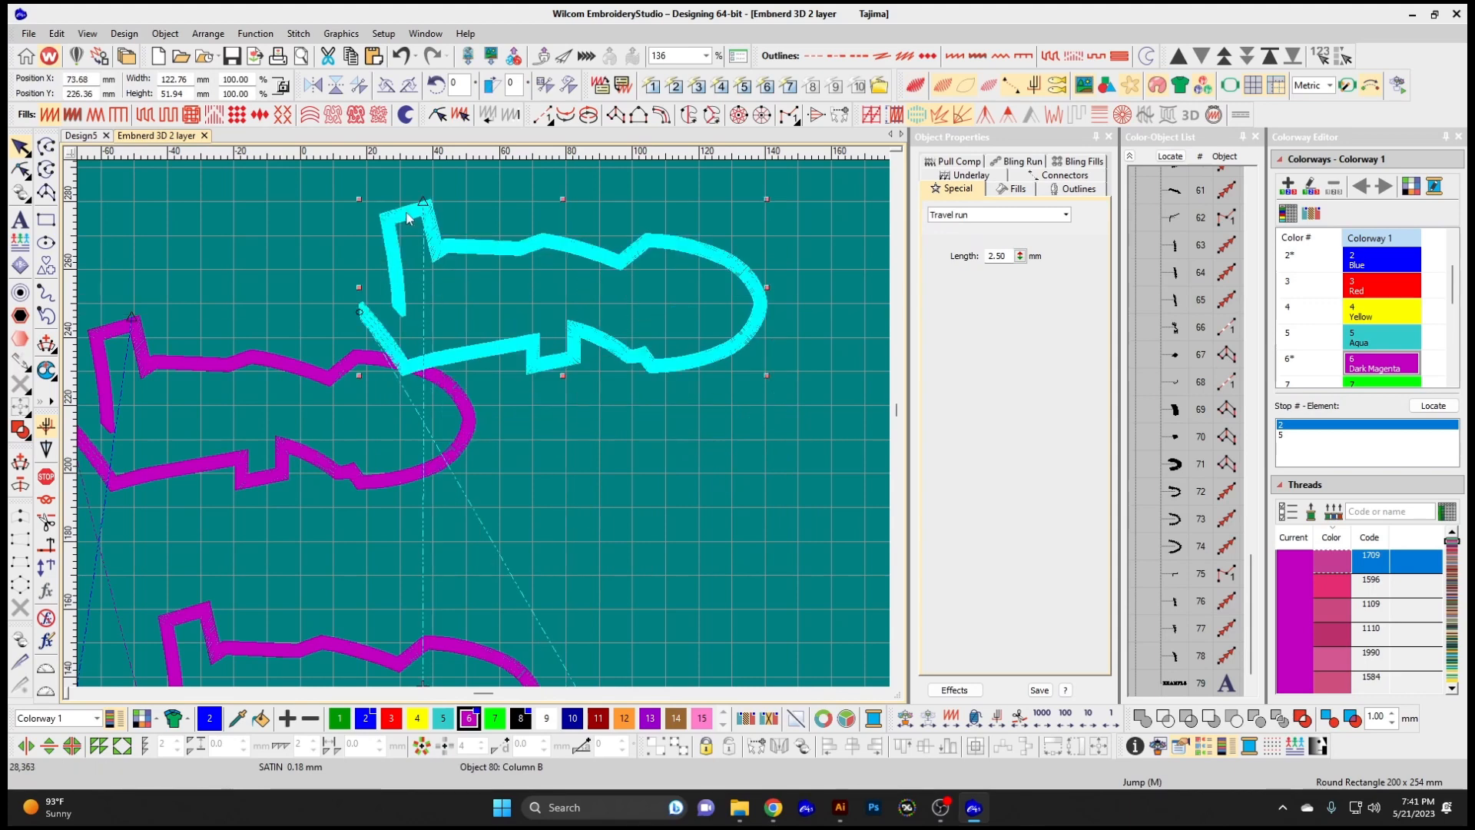
left_click(484, 211)
left_click(467, 247)
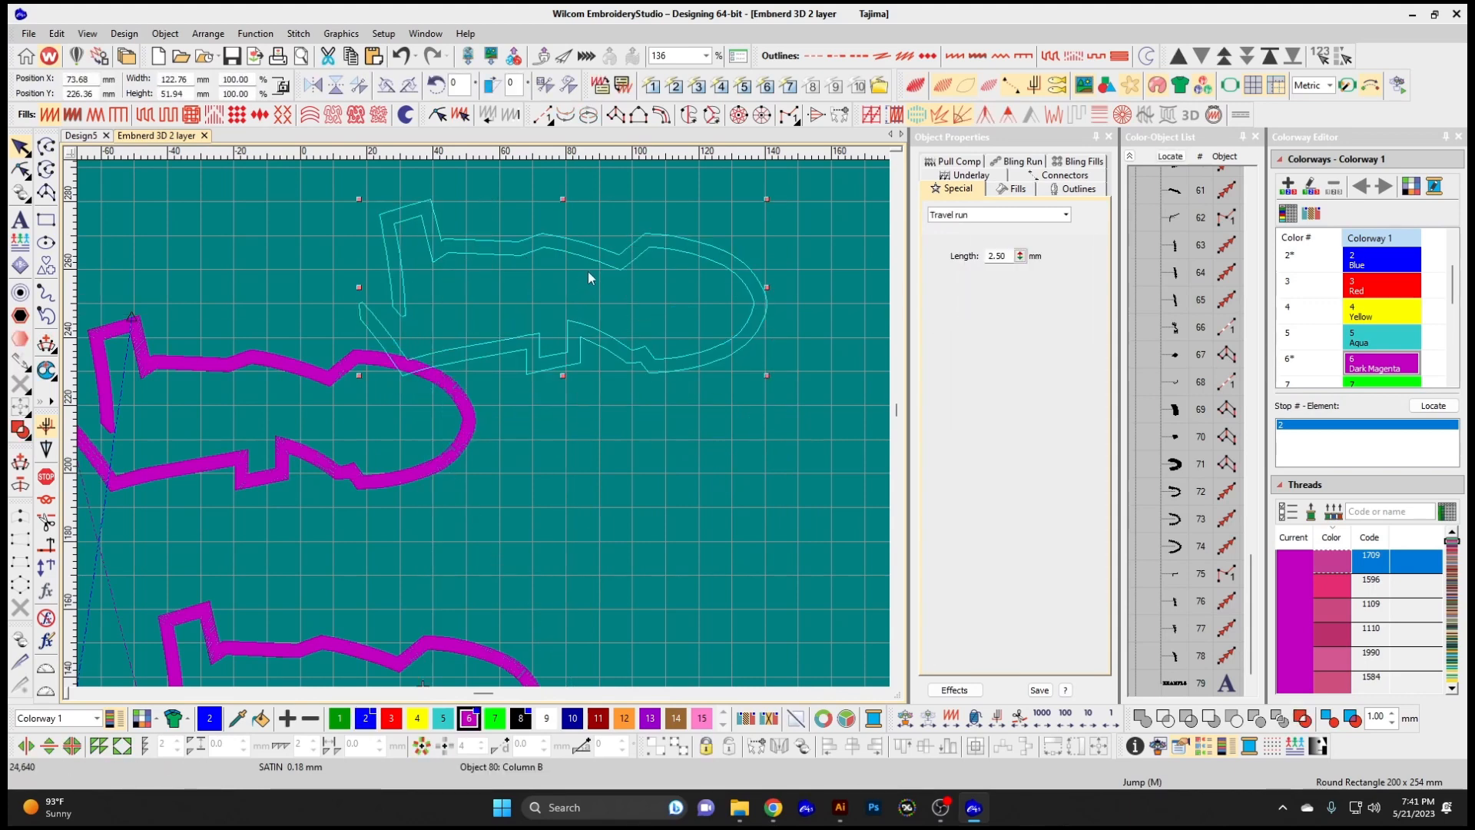
Reselect the outline without stitches and regenerate them with Generate Stitches
left_click(324, 211)
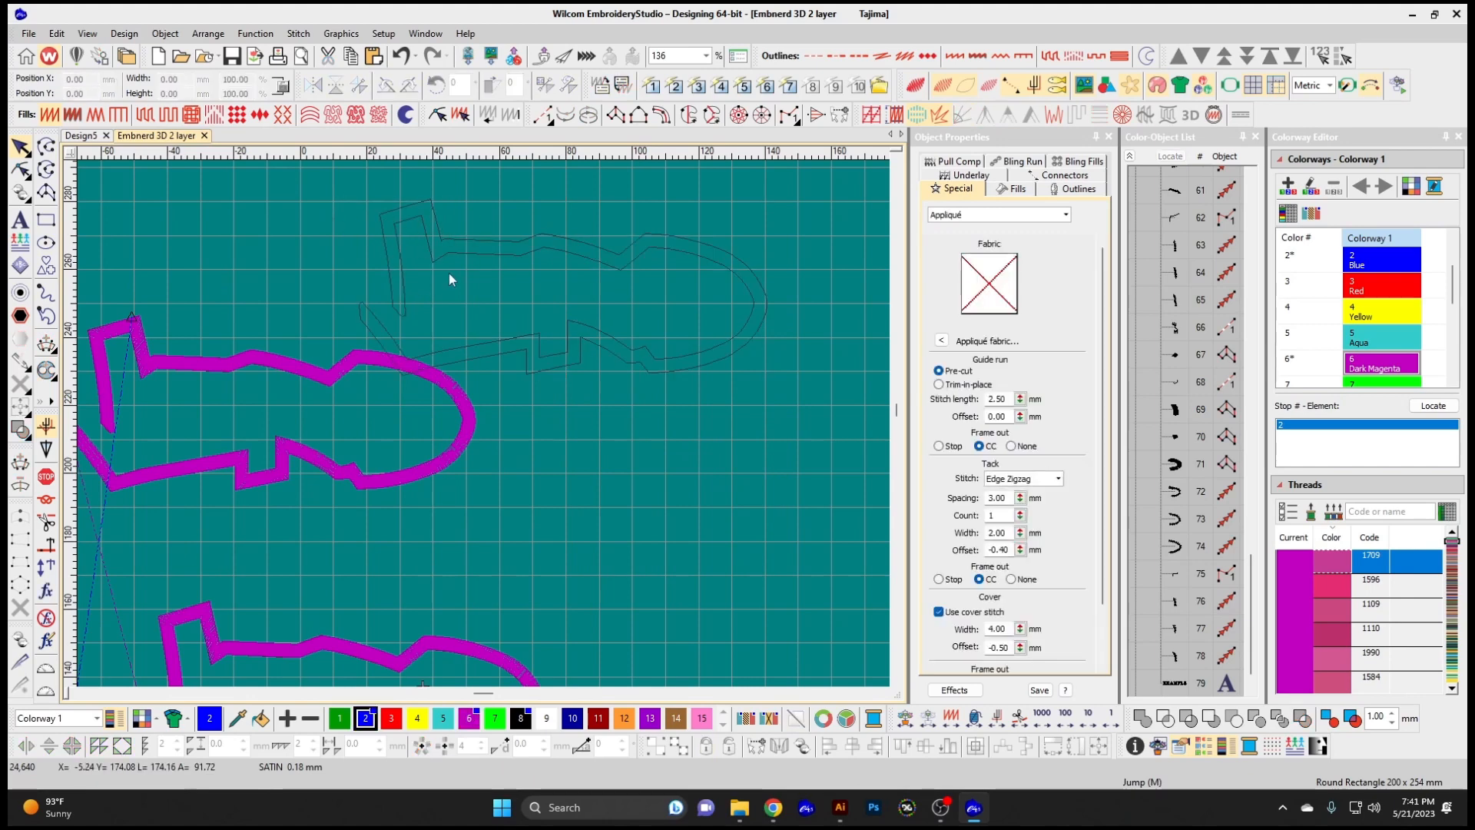
left_click(435, 232)
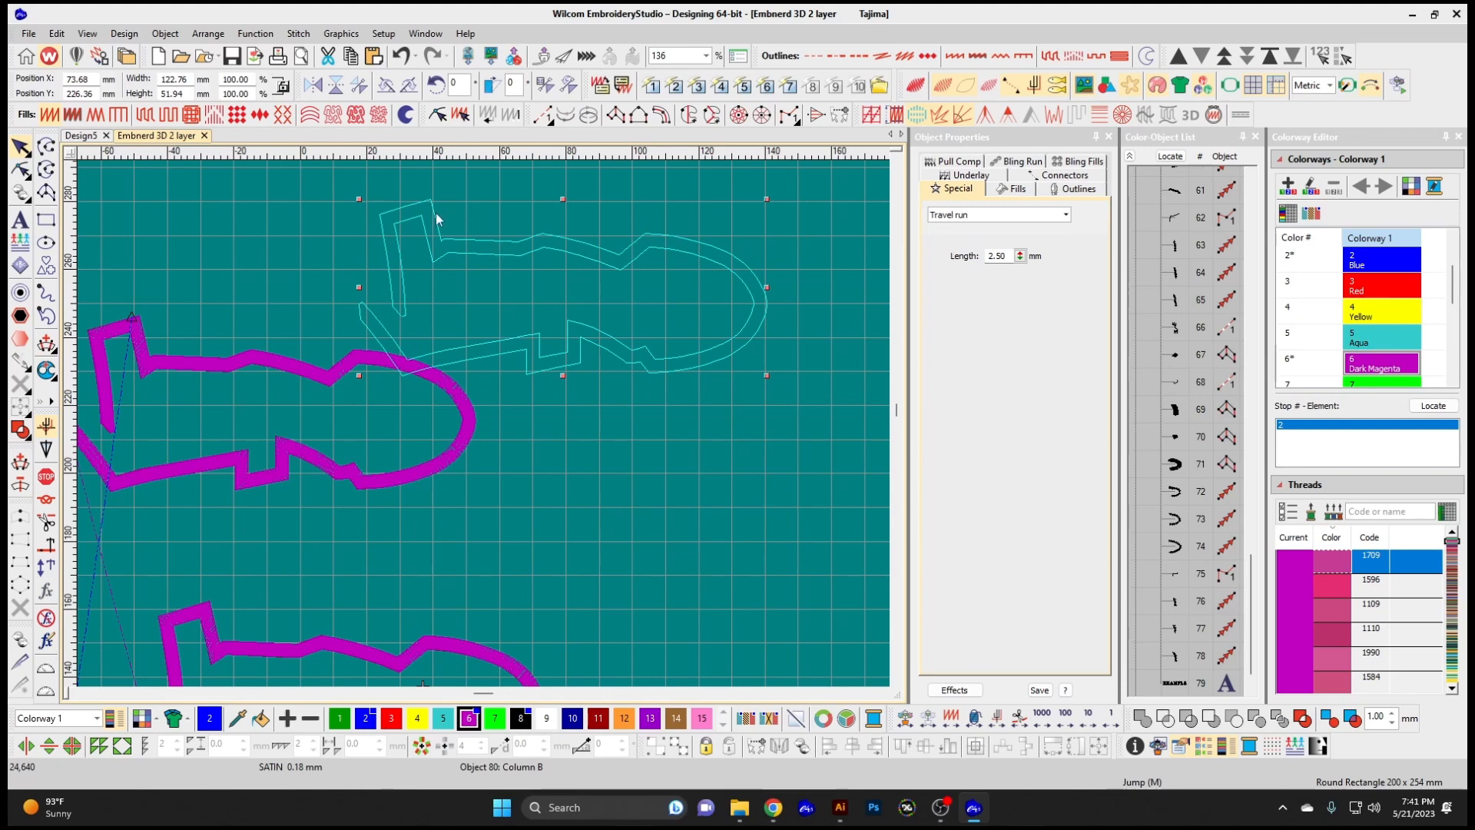
left_click(298, 34)
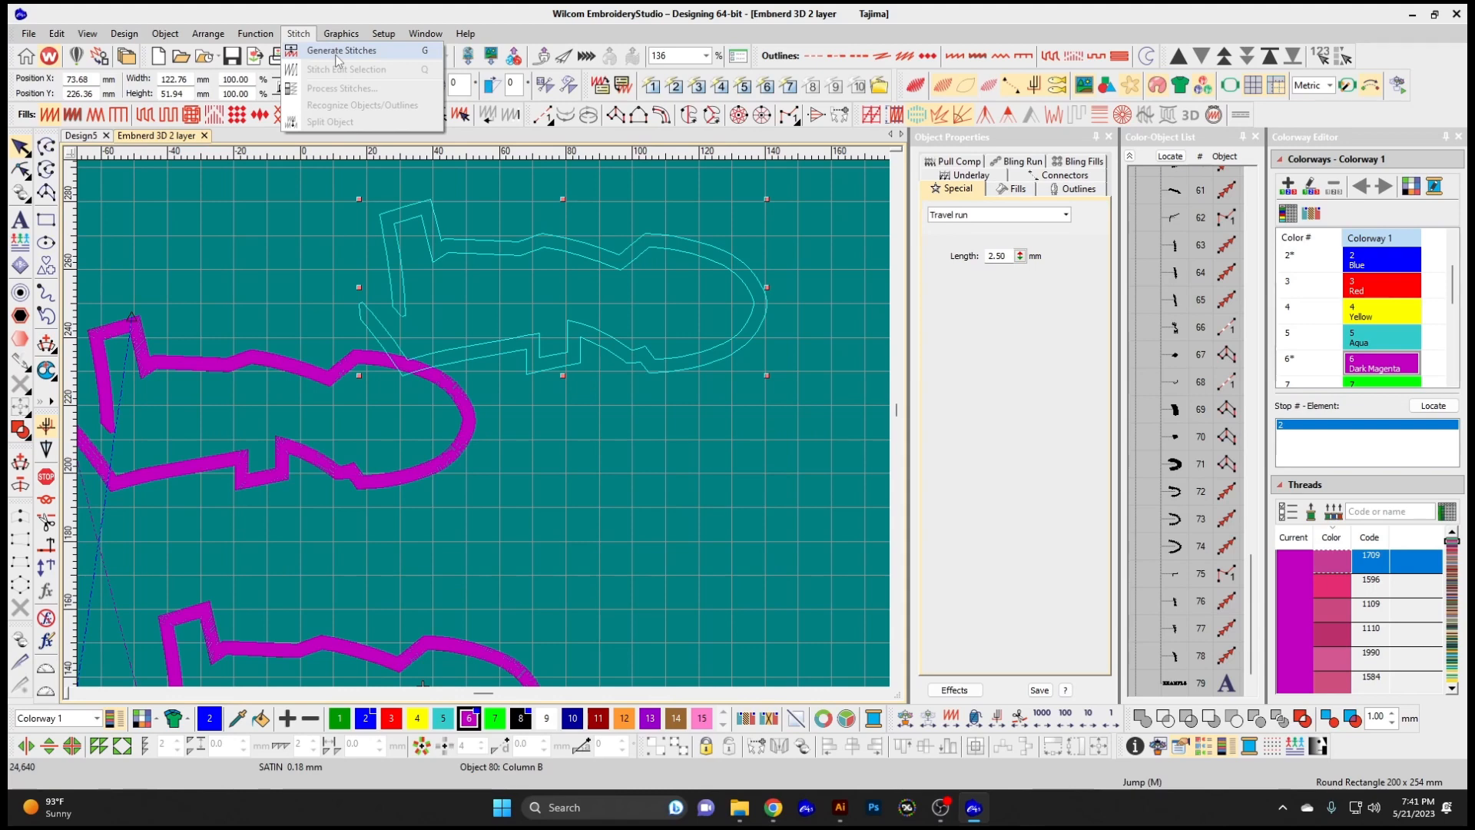
left_click(381, 53)
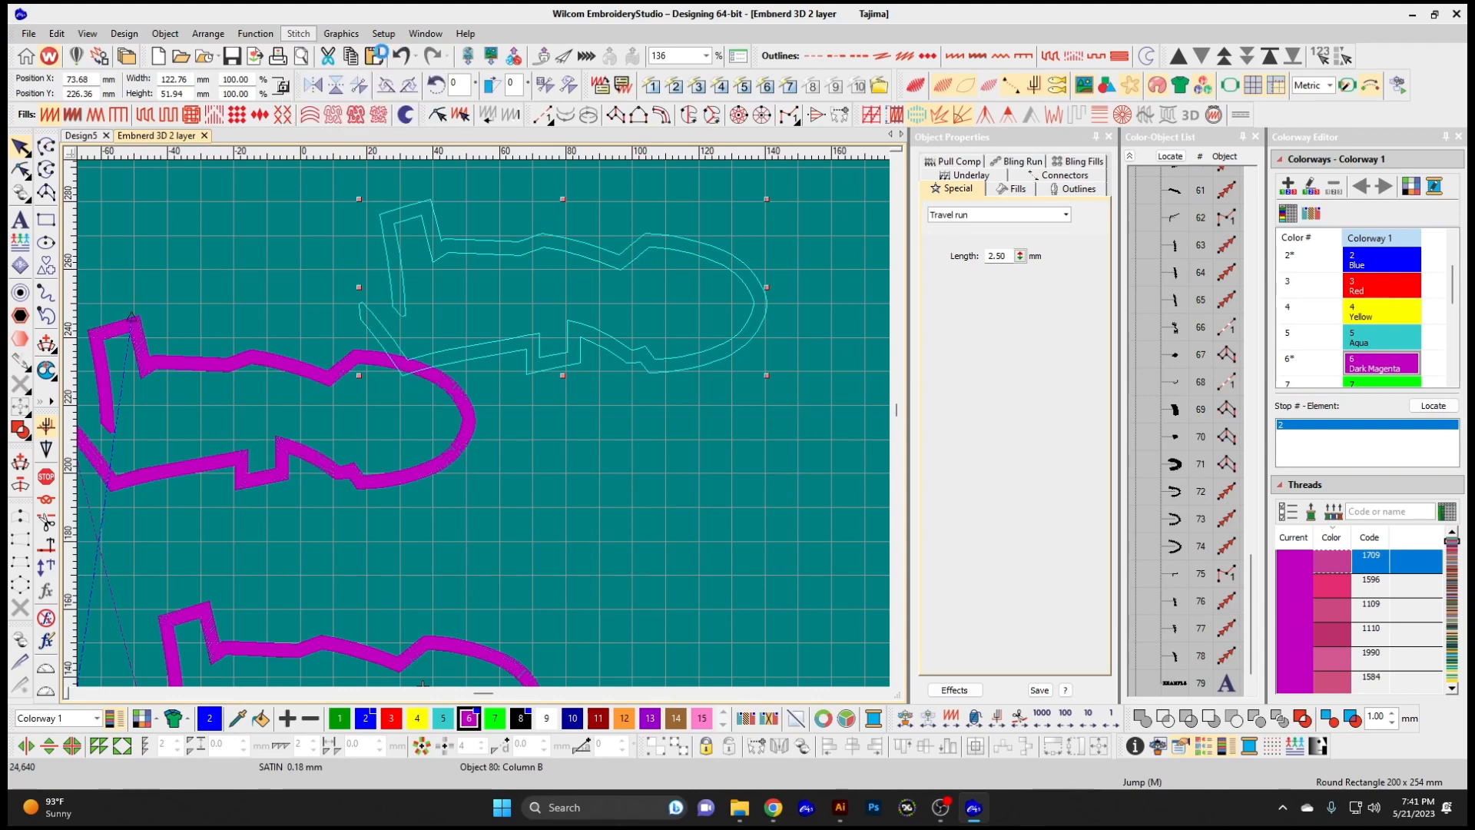
left_click(444, 241)
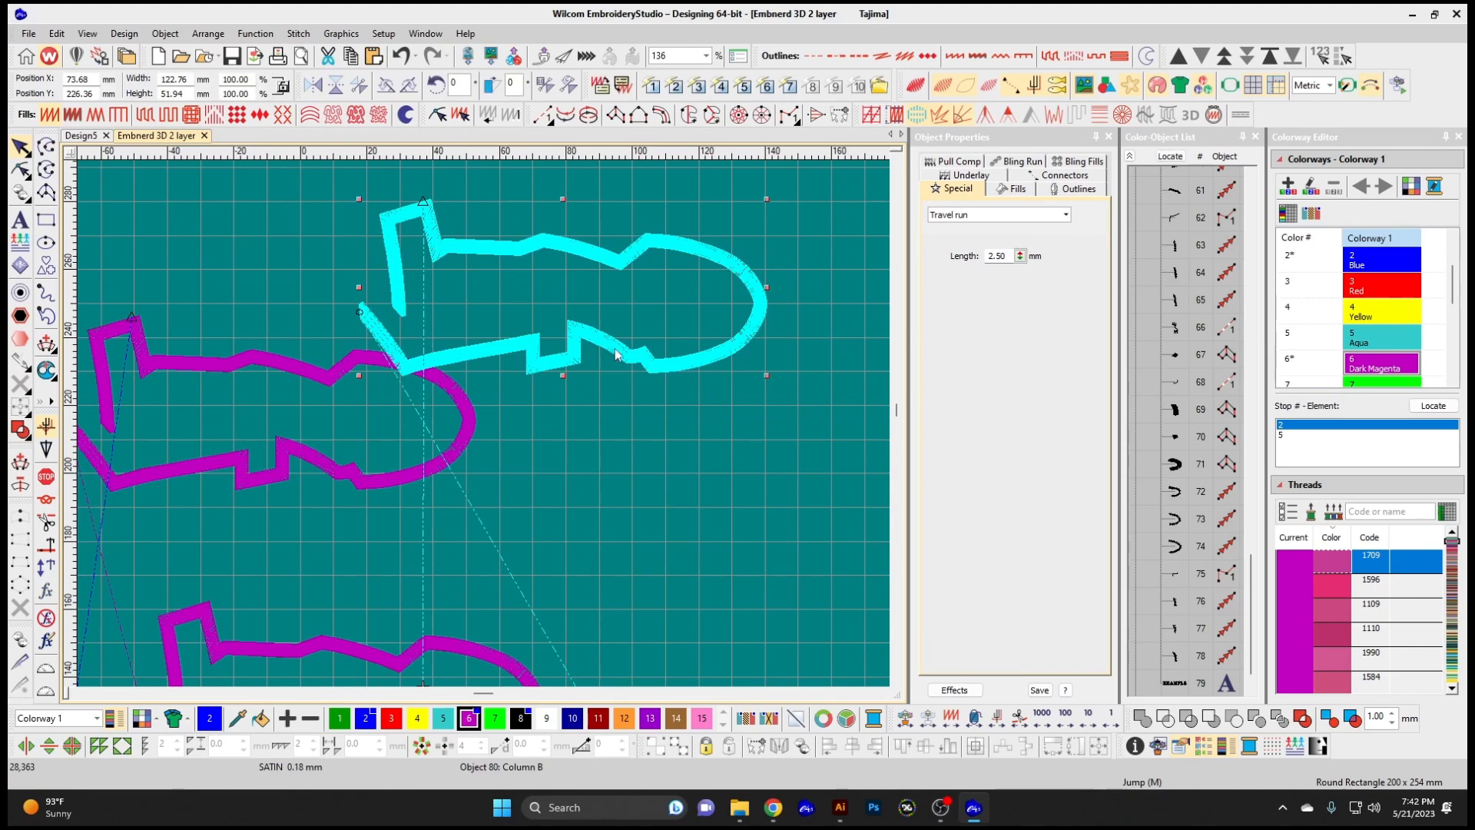
Use Stitch Edit Selection on the magenta outline's upper edge to step through satin stitches, select a short run and try moving it
left_click(299, 34)
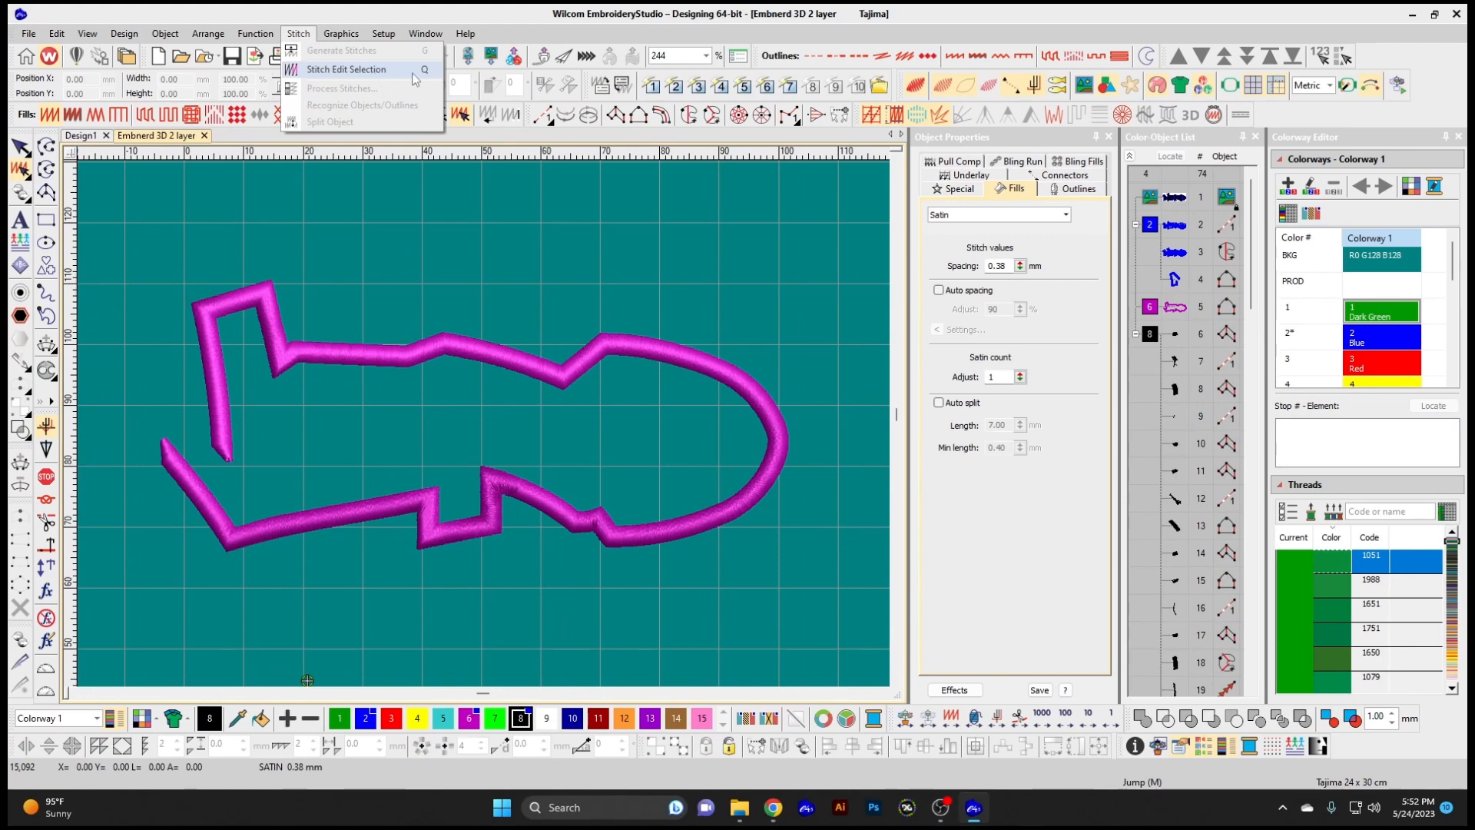
left_click(349, 73)
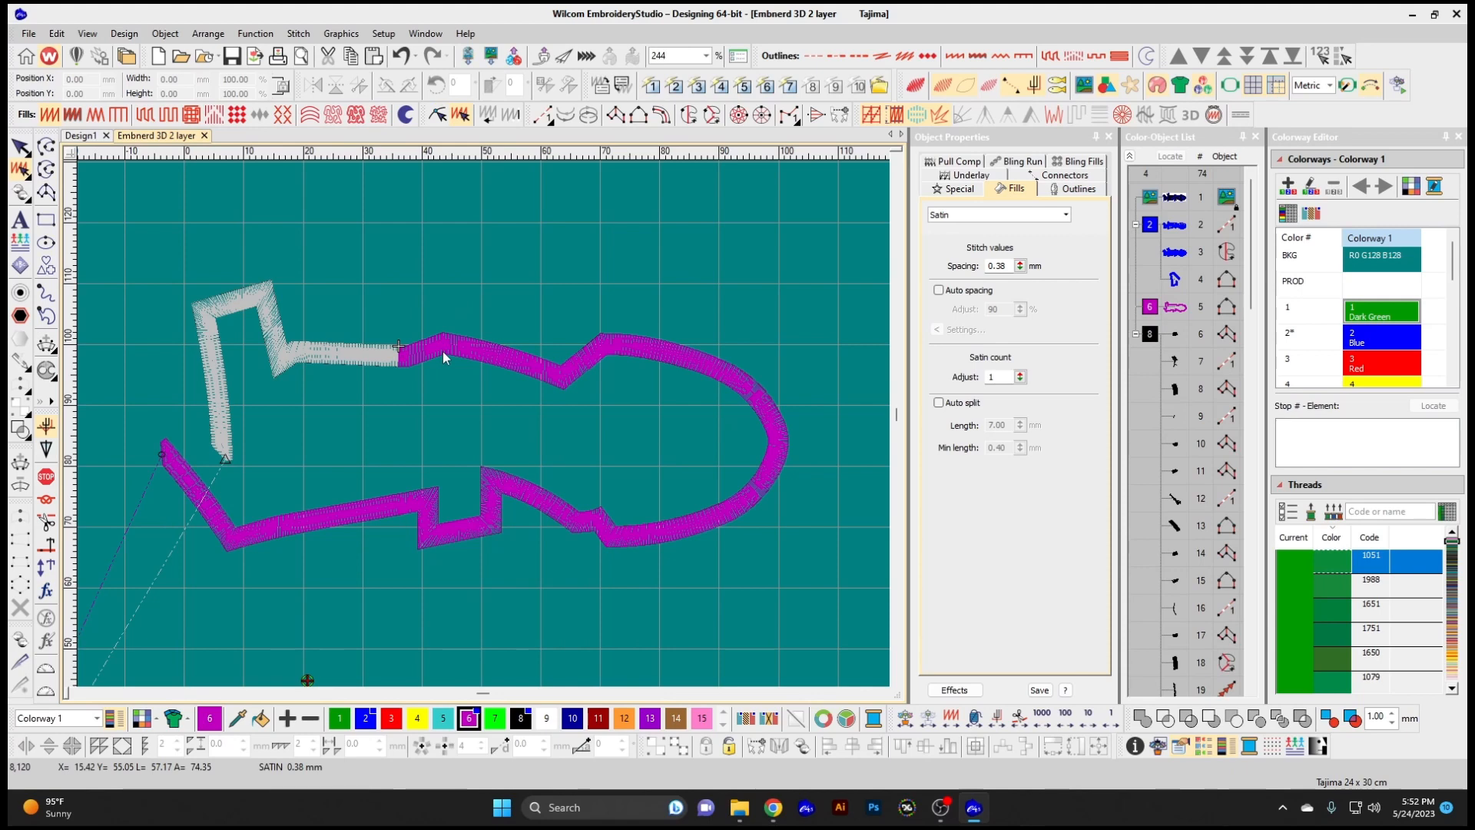
key("Right")
key("Right")
key("Right")
key("Right")
key("Right")
key("Right")
key("Right")
key("Right")
key("Right")
key("Right")
key("Right")
key("Right")
key("Right")
key("Right")
key("Right")
key("Right")
key("Right")
key("Right")
key("Right")
key("Right")
key("Right")
key("Right")
key("Right")
key("Right")
key("Right")
key("Right")
key("Right")
key("Right")
key("Right")
key("Right")
key("Right")
key("Right")
key("Right")
key("Right")
key("Right")
key("Right")
key("z")
key("z")
scroll(208, 234, "down", 1)
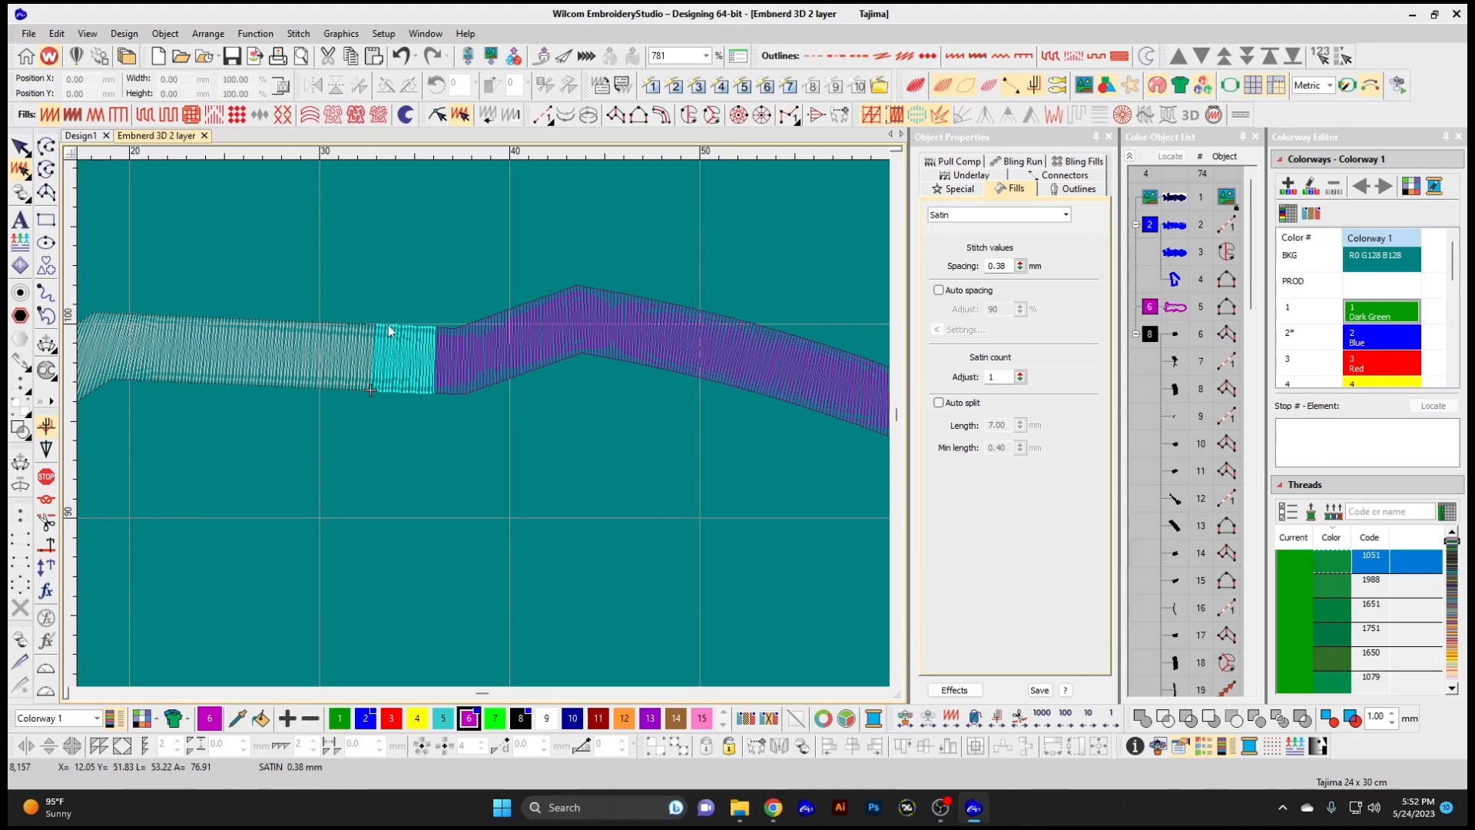
left_click_drag(389, 328, 392, 288)
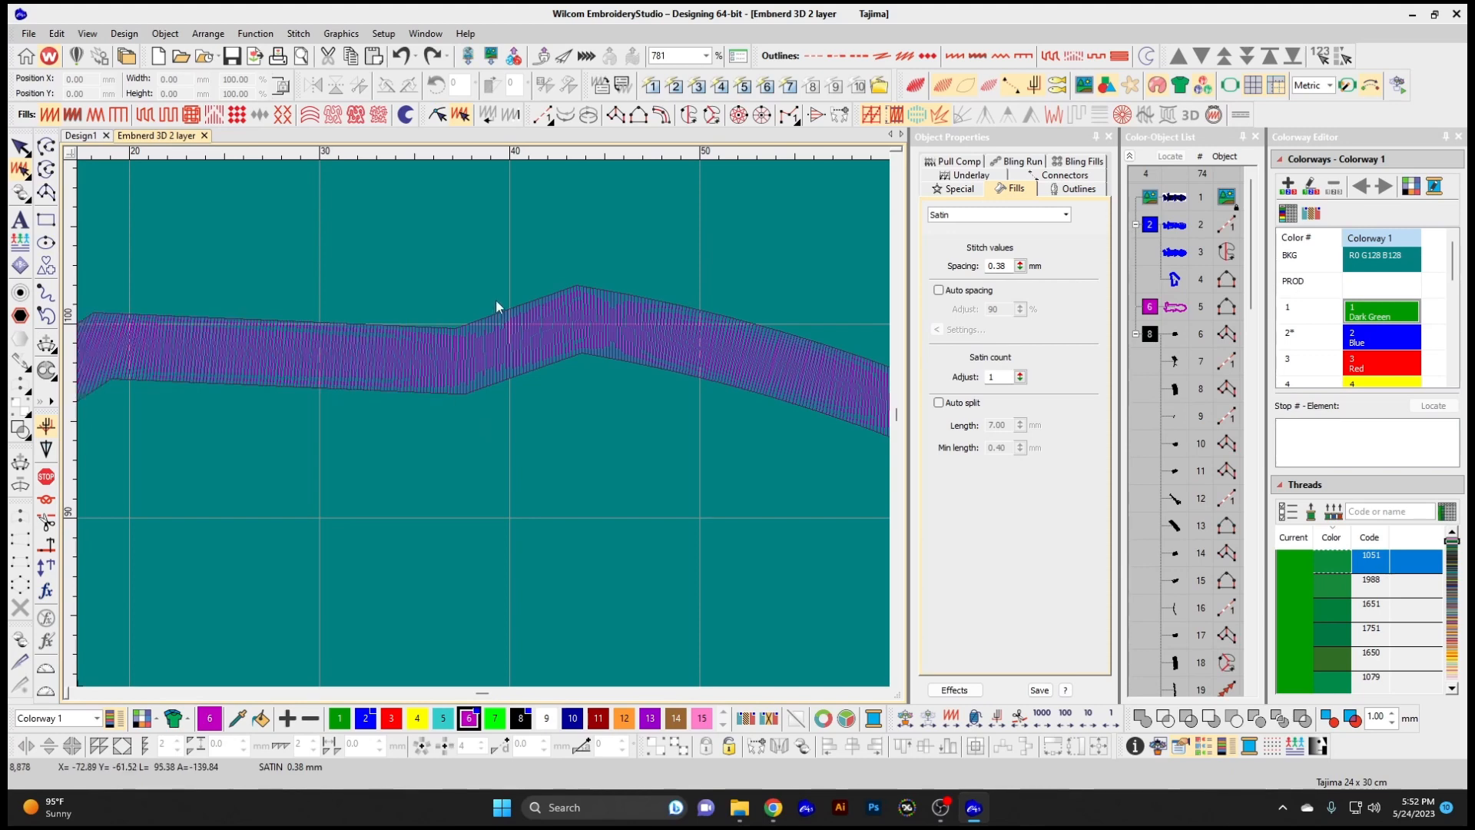
Select a stitch on the magenta outline's upper edge, just before the bend, and split the object there
left_click(298, 34)
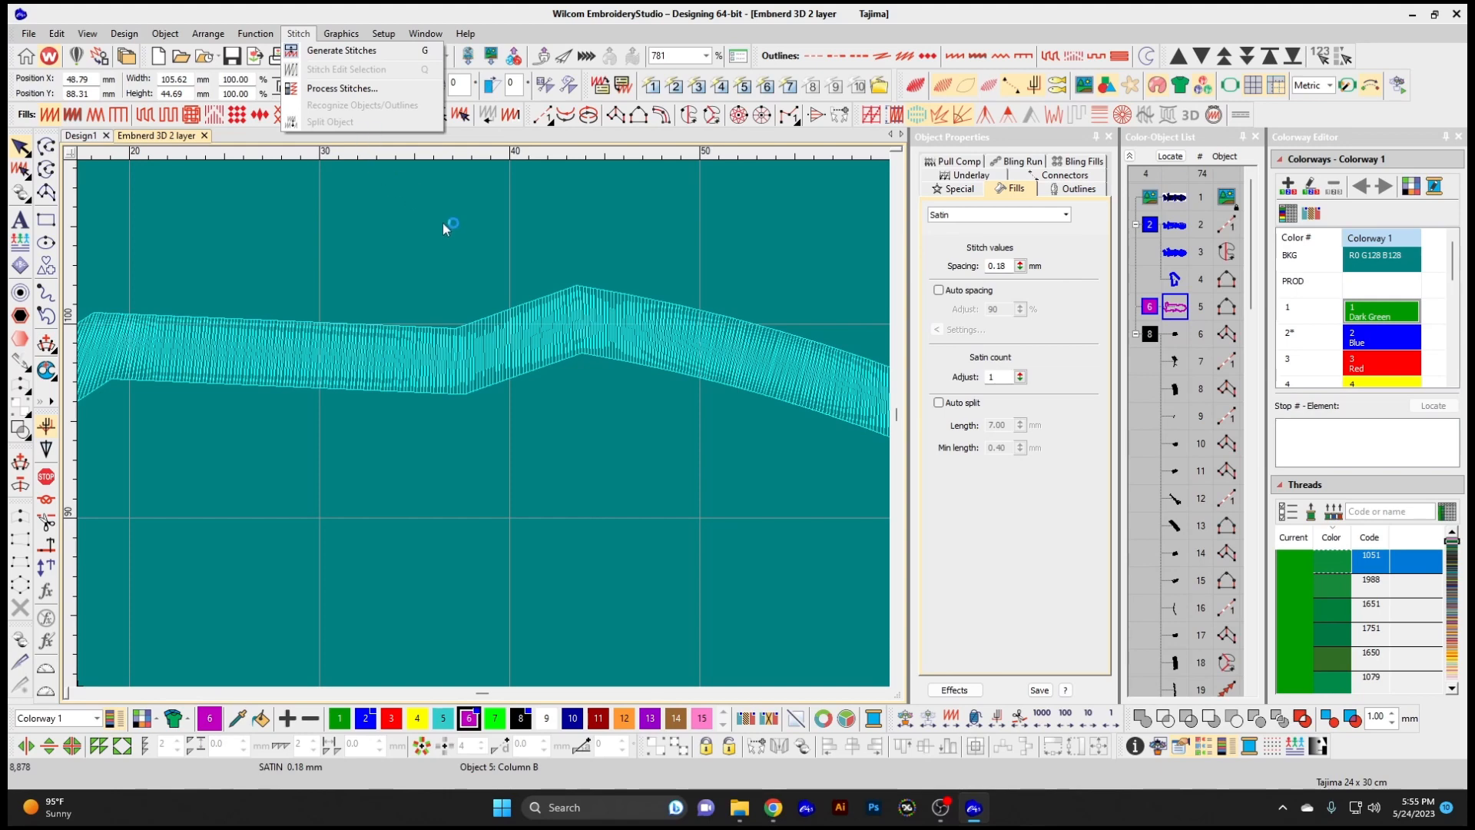
left_click(403, 325)
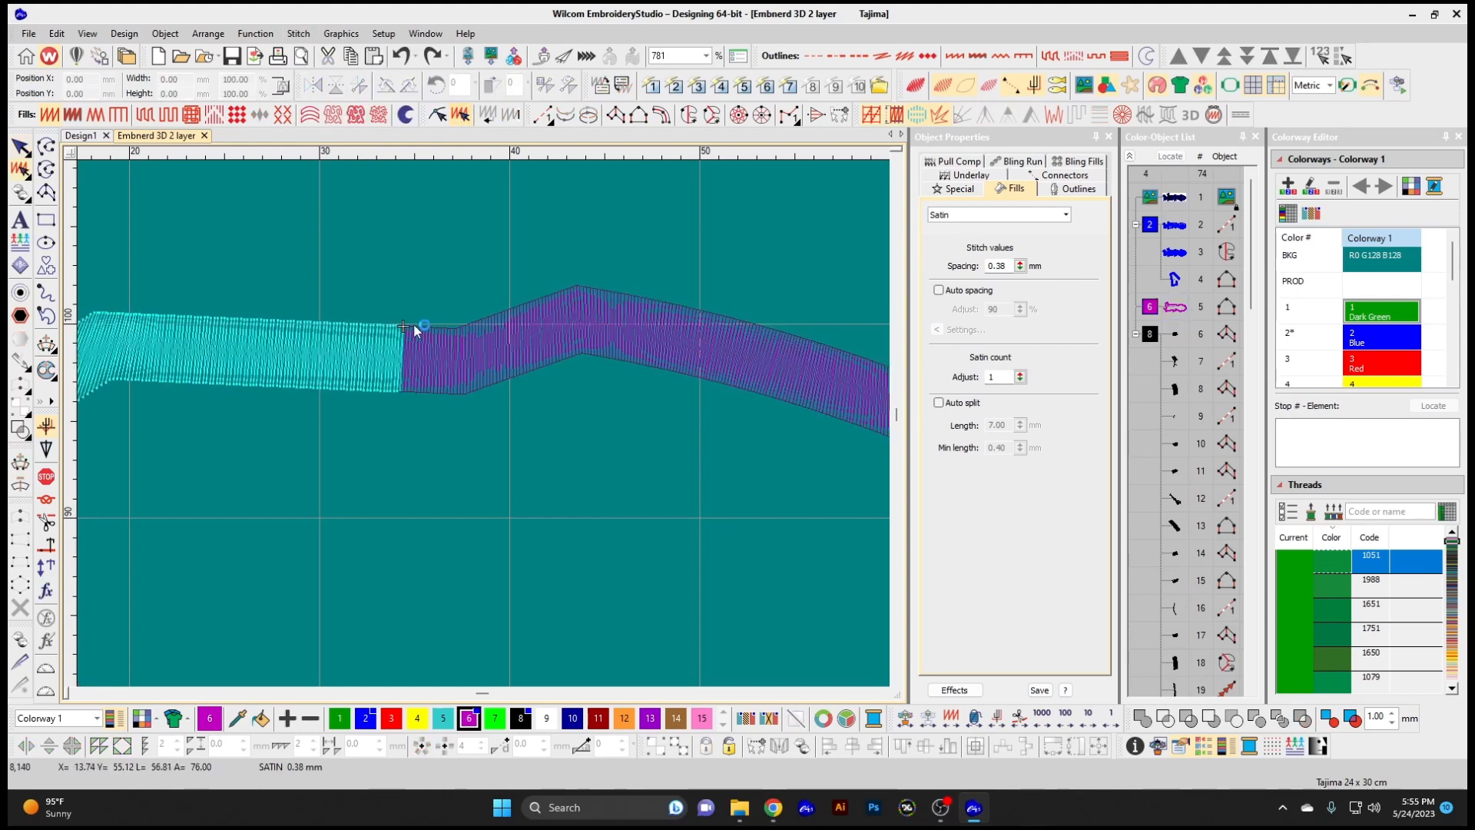
left_click(298, 33)
left_click(326, 123)
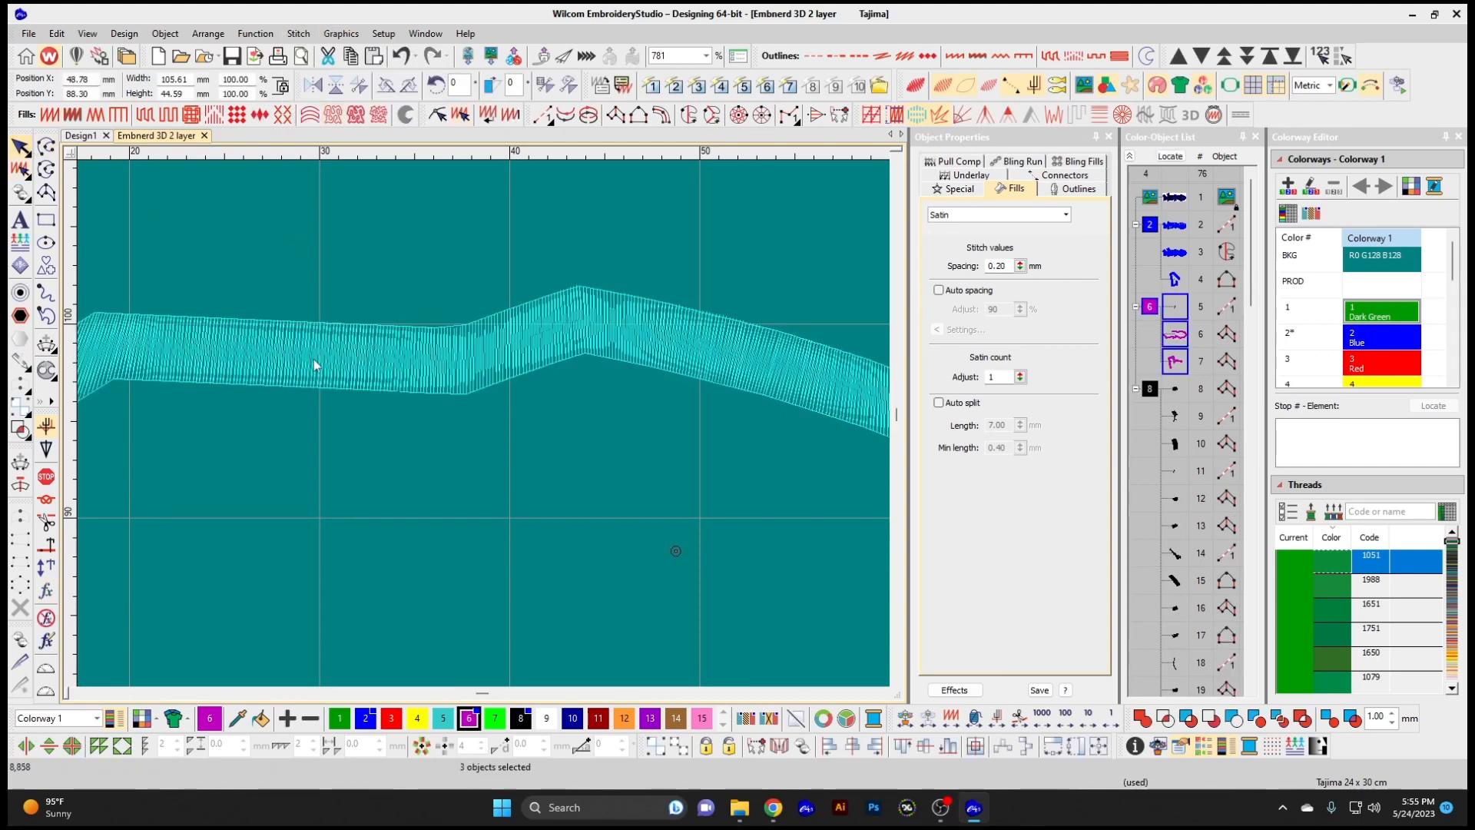
Move the left split piece away from the cut to check the separation, and undo the move
left_click(472, 272)
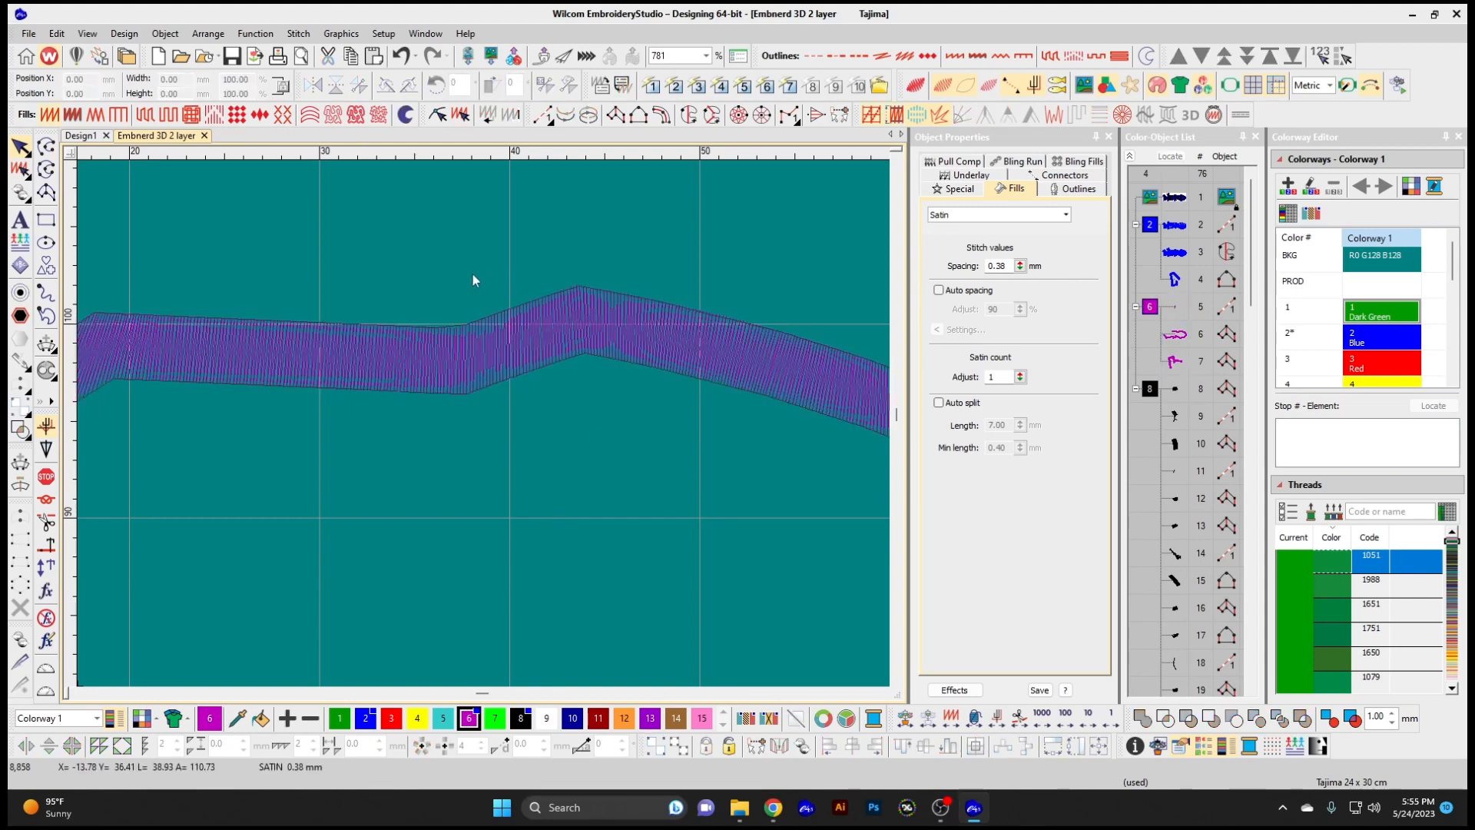
left_click(333, 359)
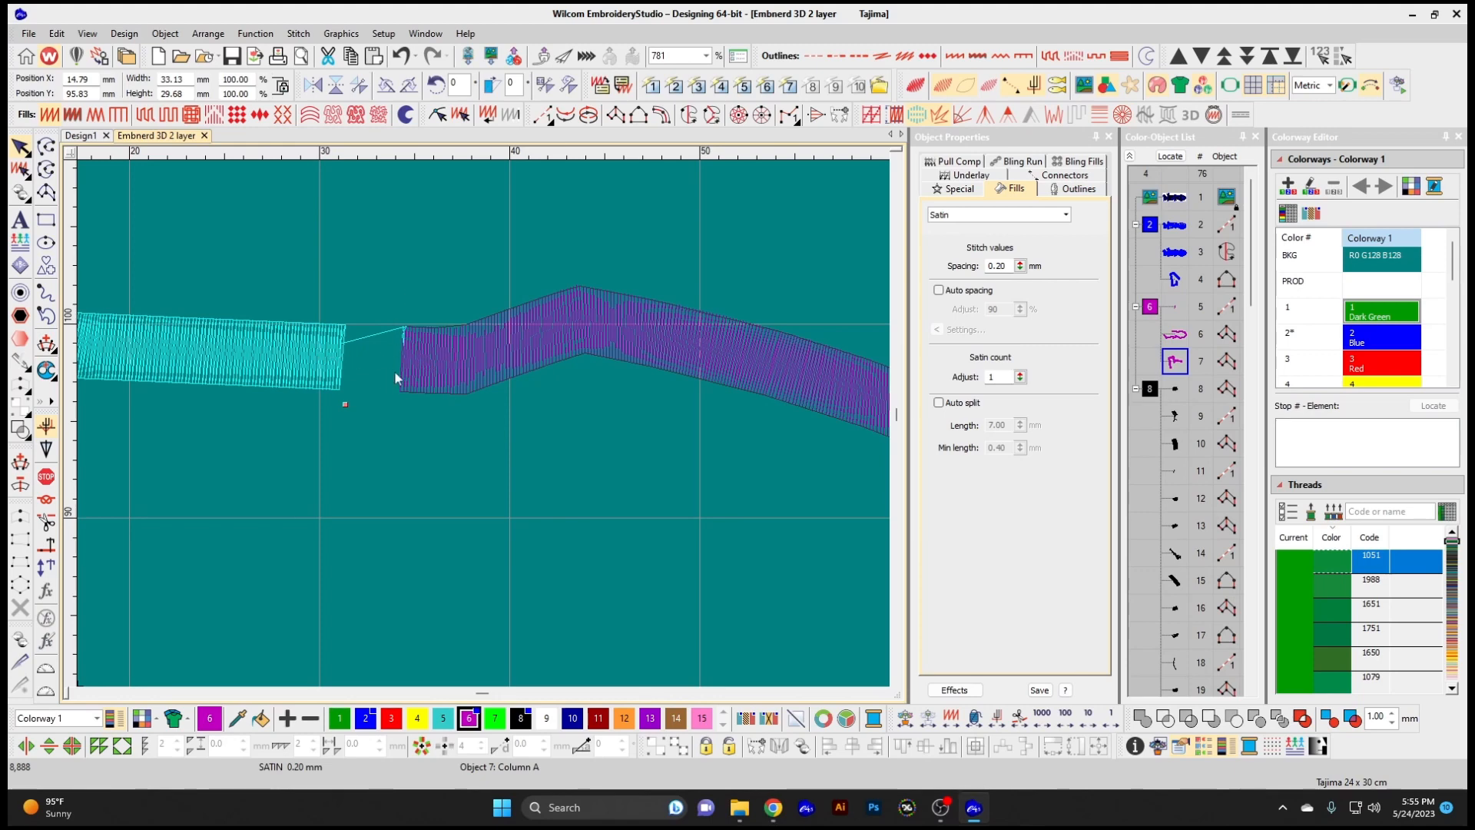
key("ctrl+z")
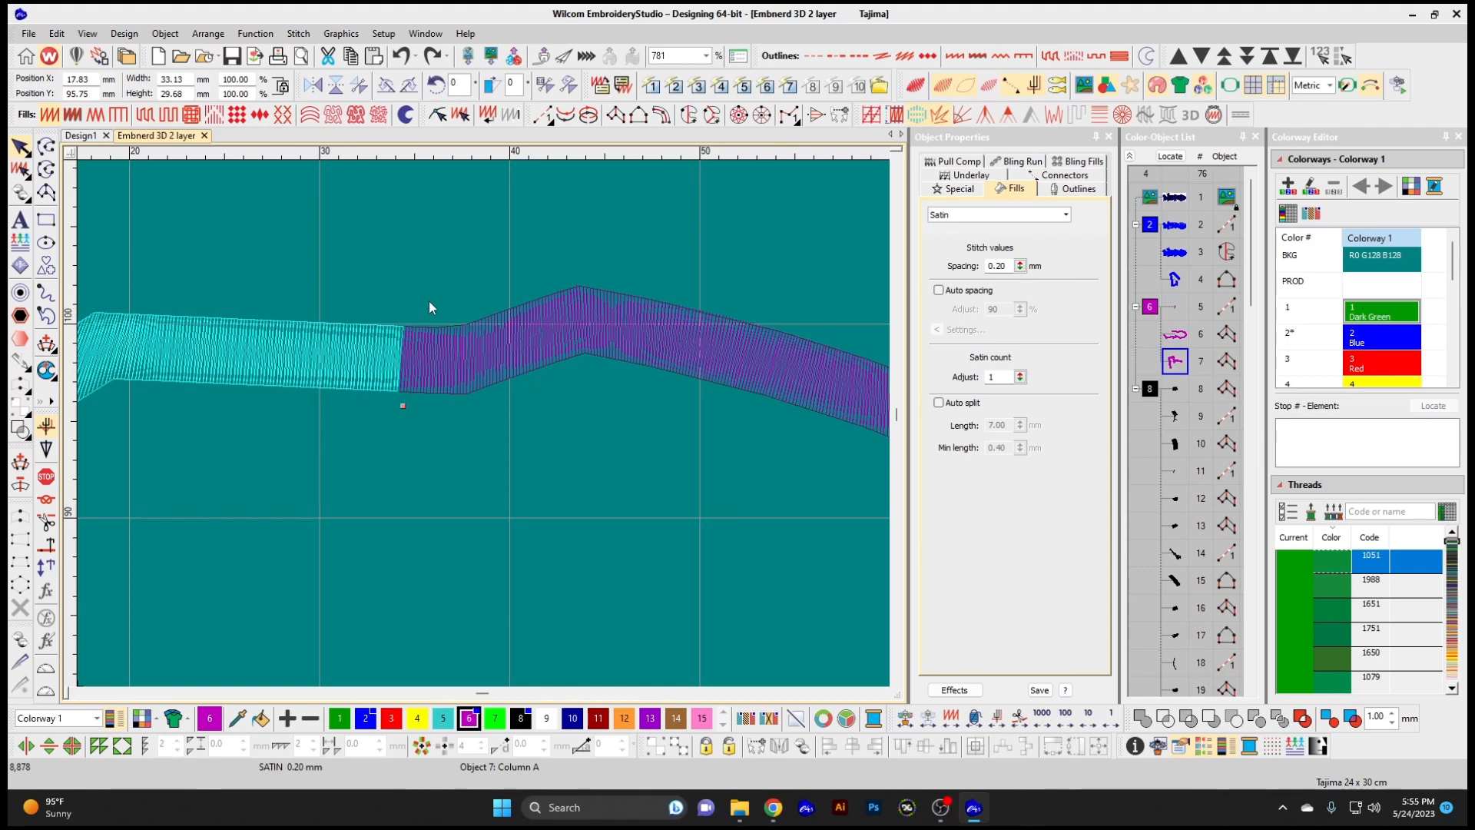
Import the graphic file "image" with the RCORE logo from the Desktop folder into the design
left_click(352, 39)
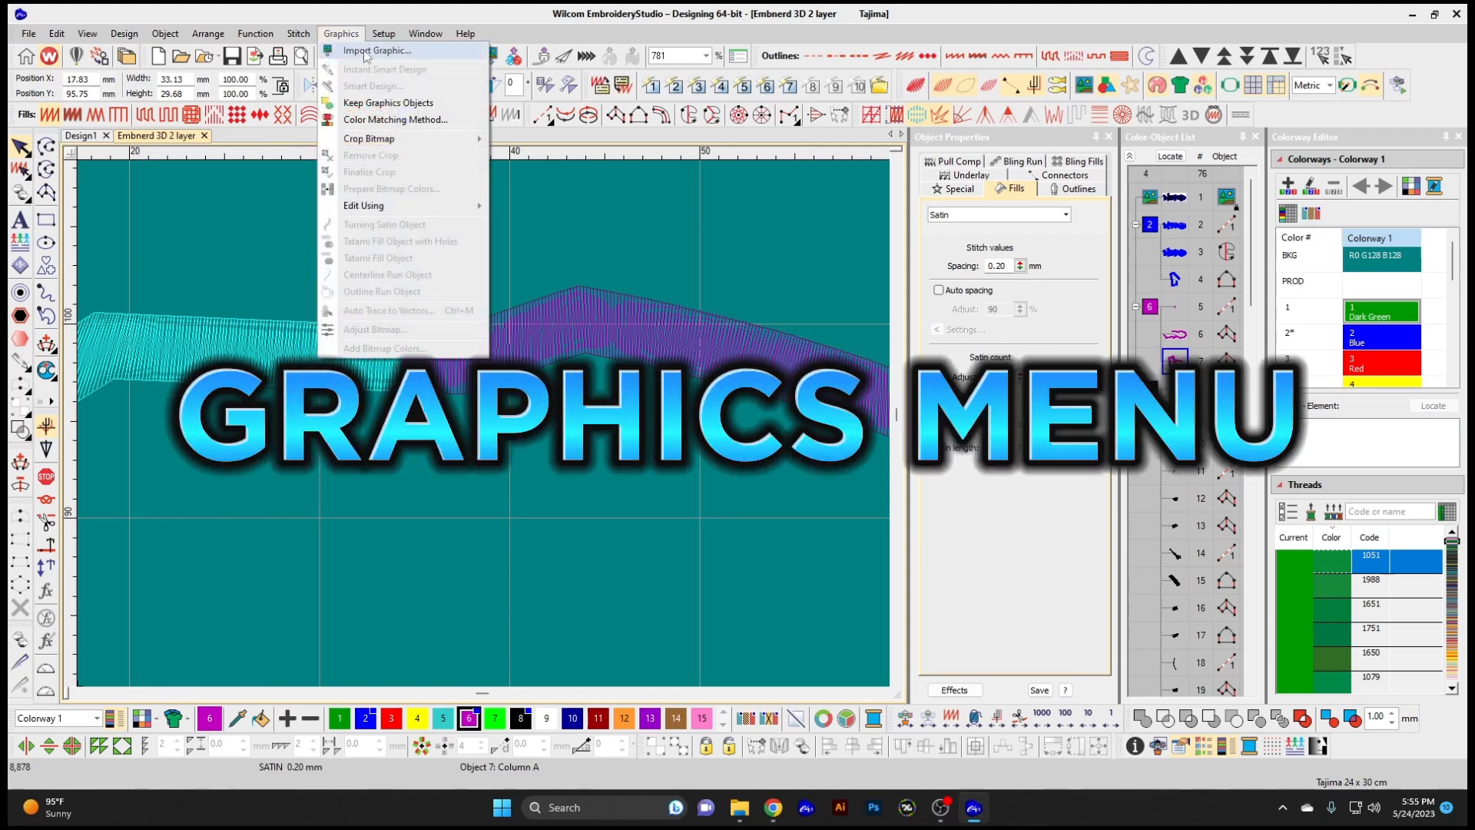
left_click(372, 52)
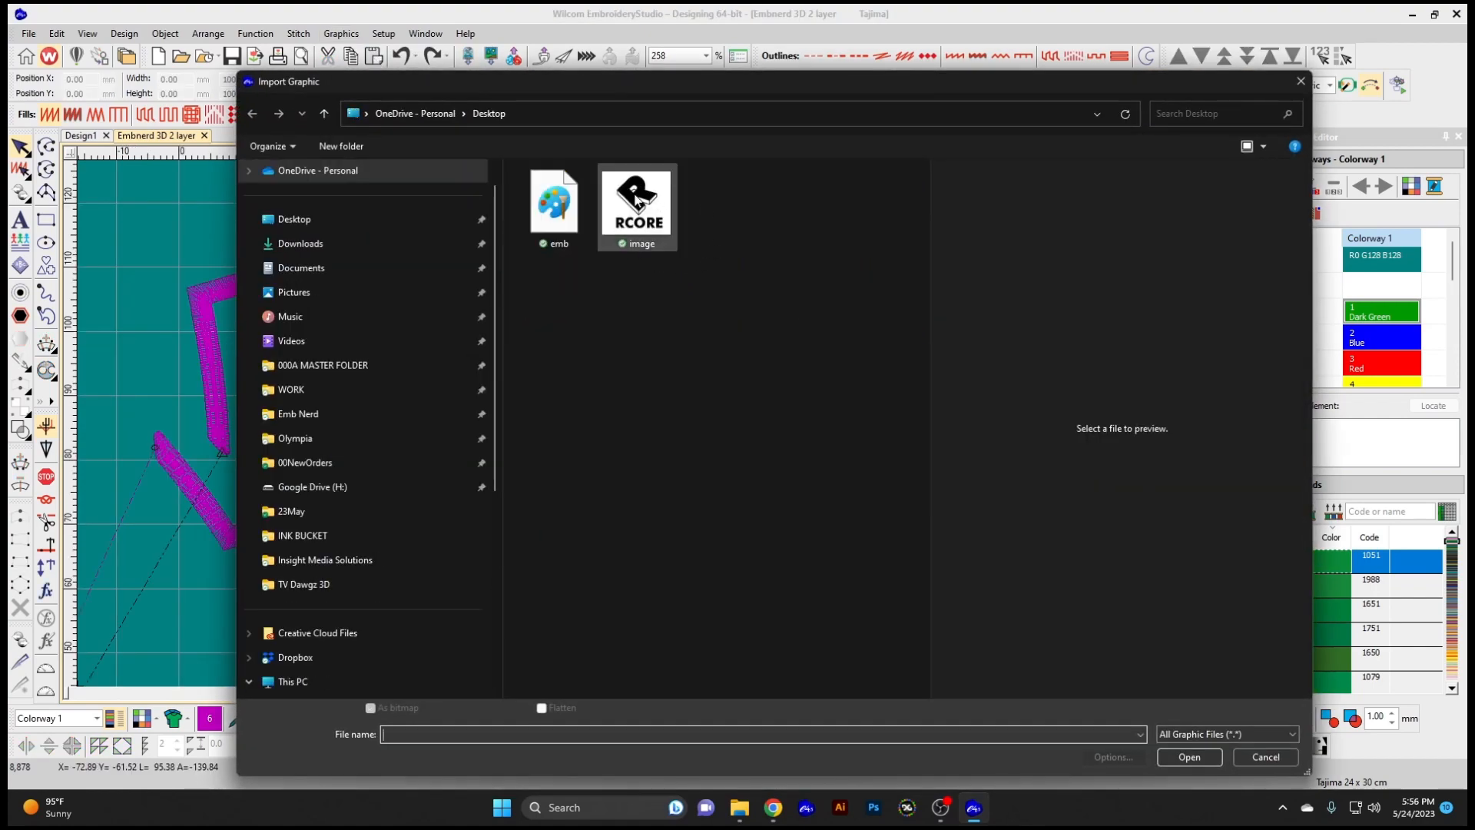
left_click(642, 205)
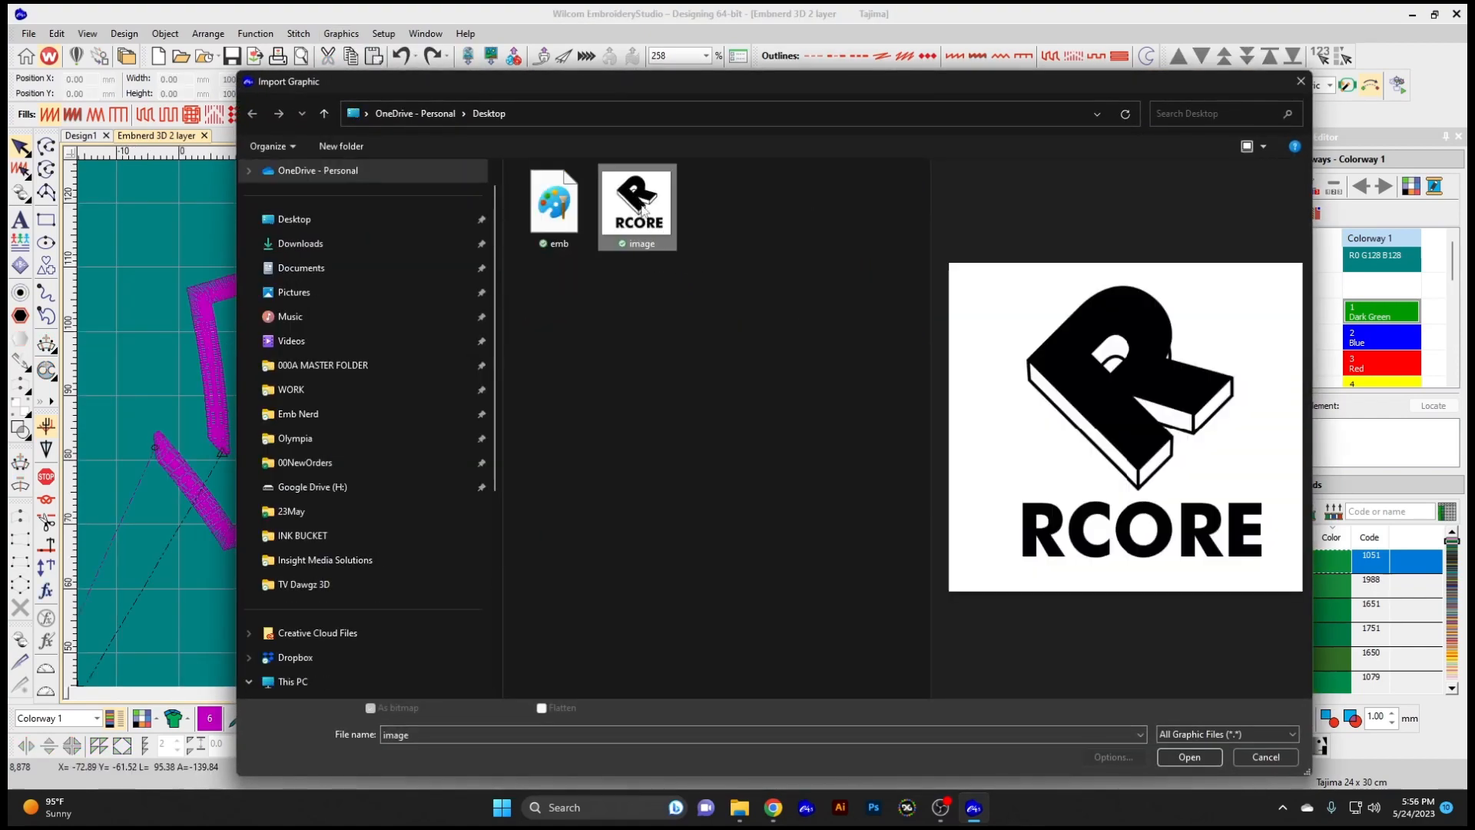
double_click(640, 206)
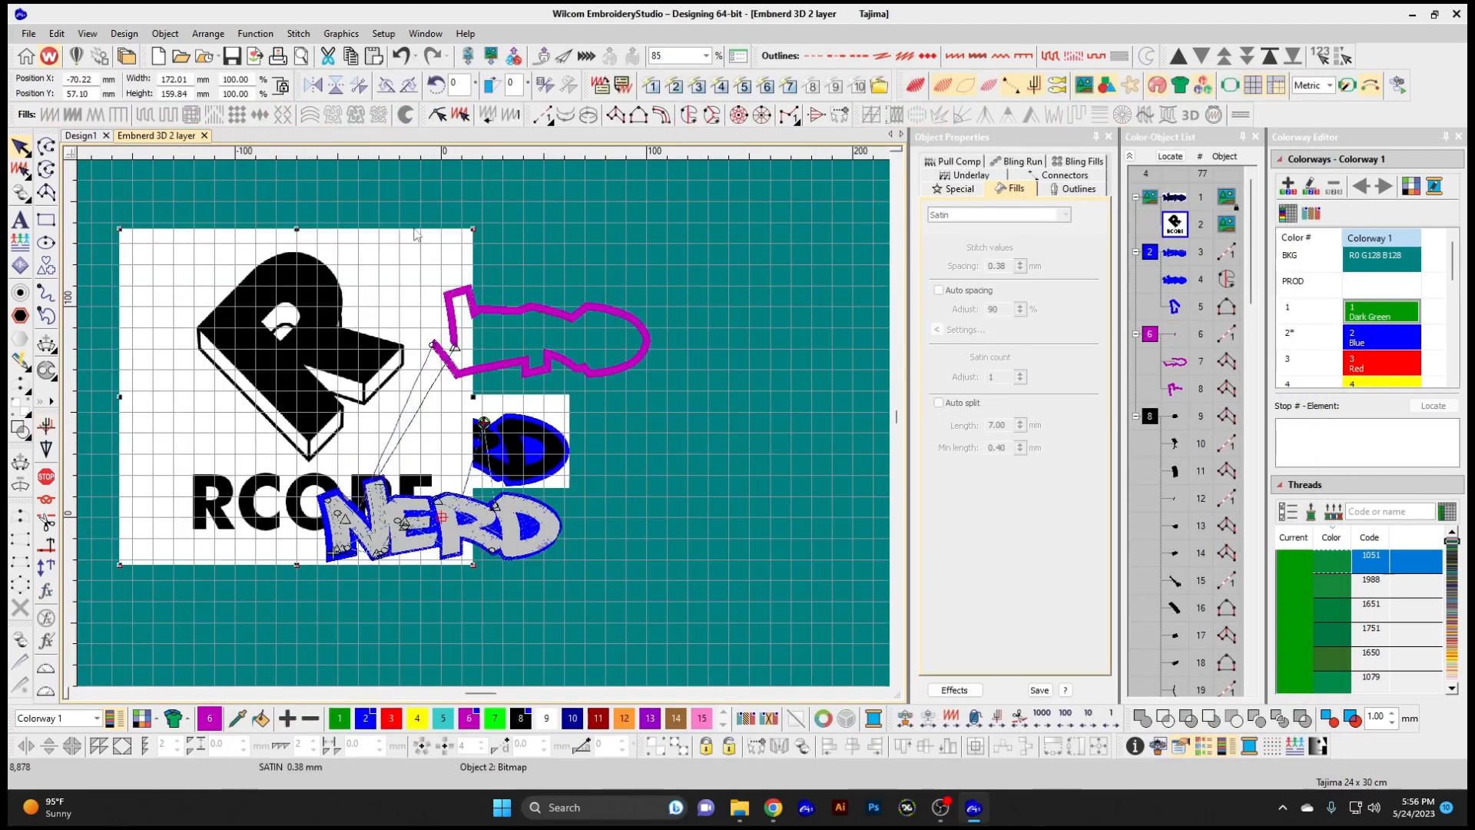
Crop the RCORE bitmap with a rectangle around the R emblem, leaving out the lettering below it
left_click(340, 34)
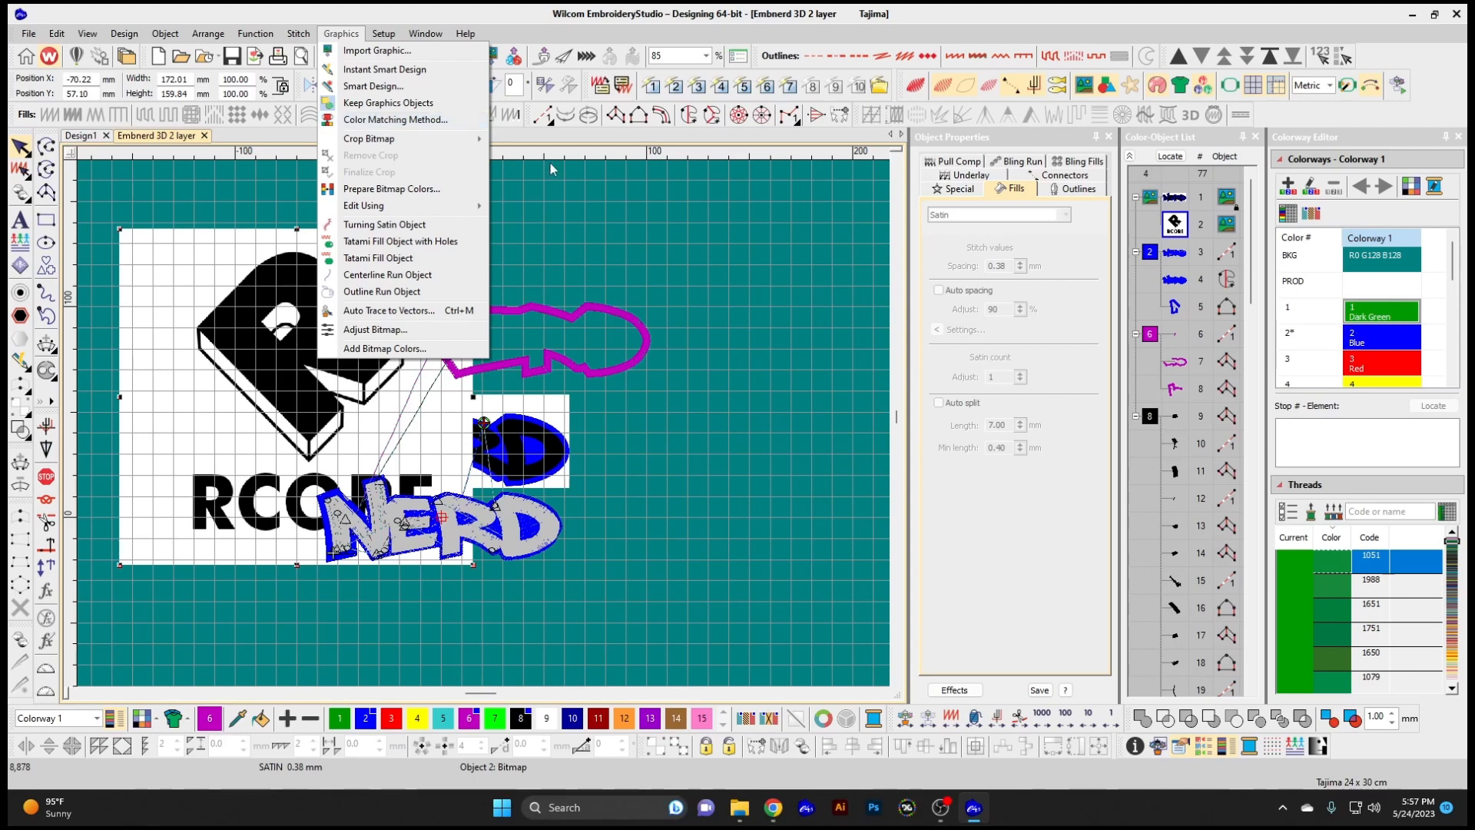
mouse_move(420, 141)
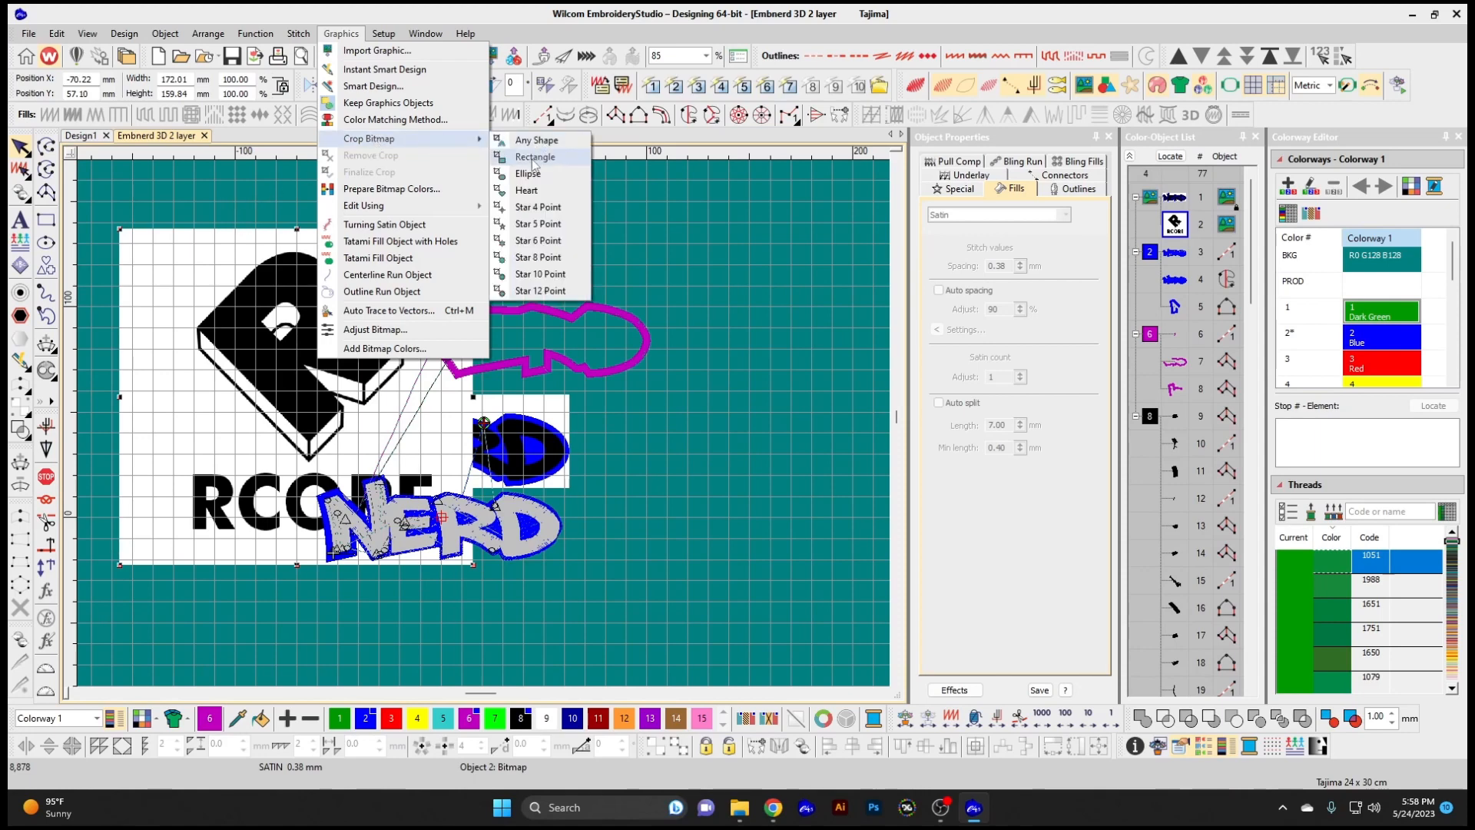
left_click(536, 156)
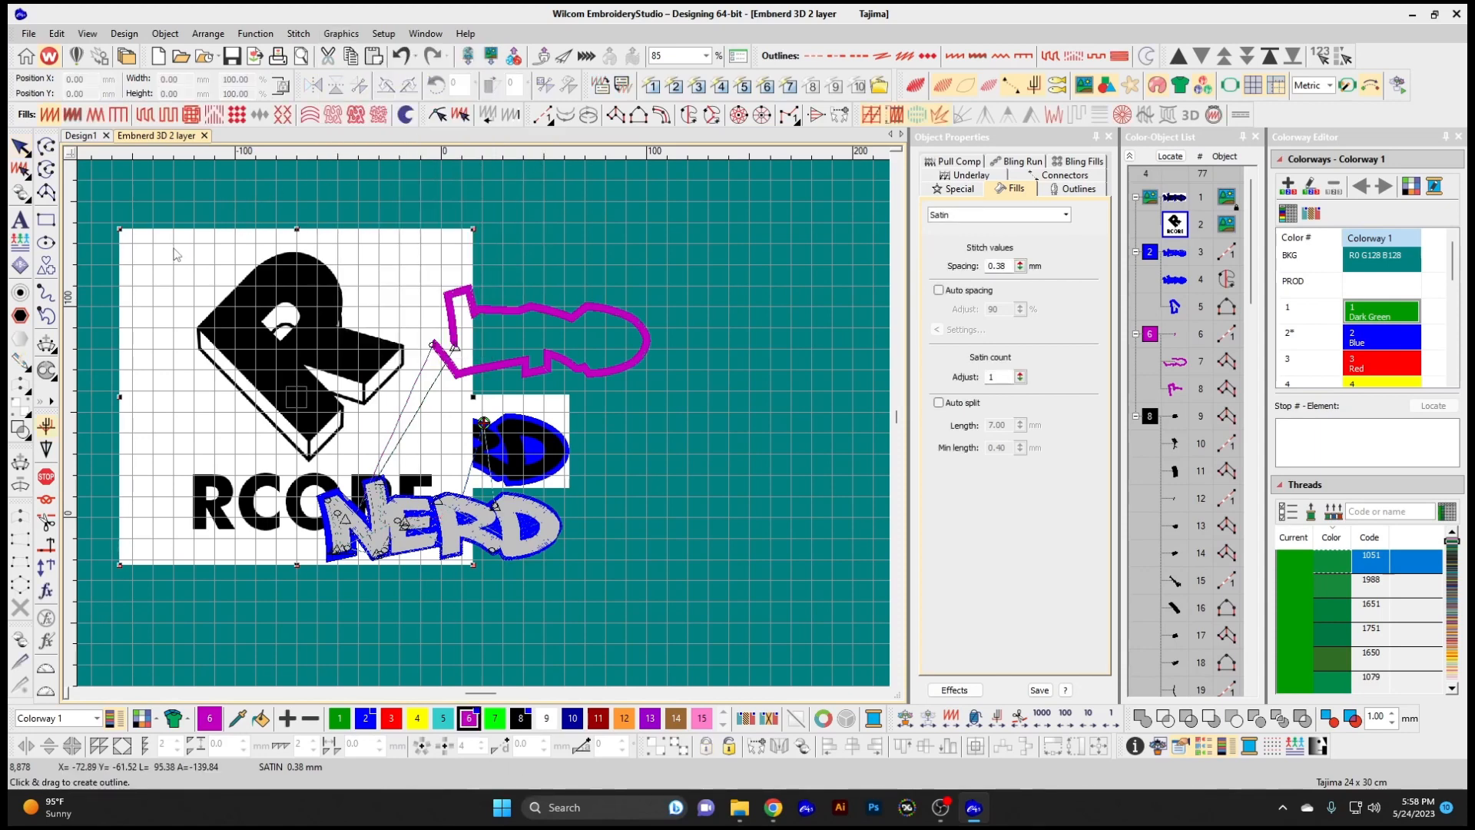
left_click_drag(330, 359, 416, 459)
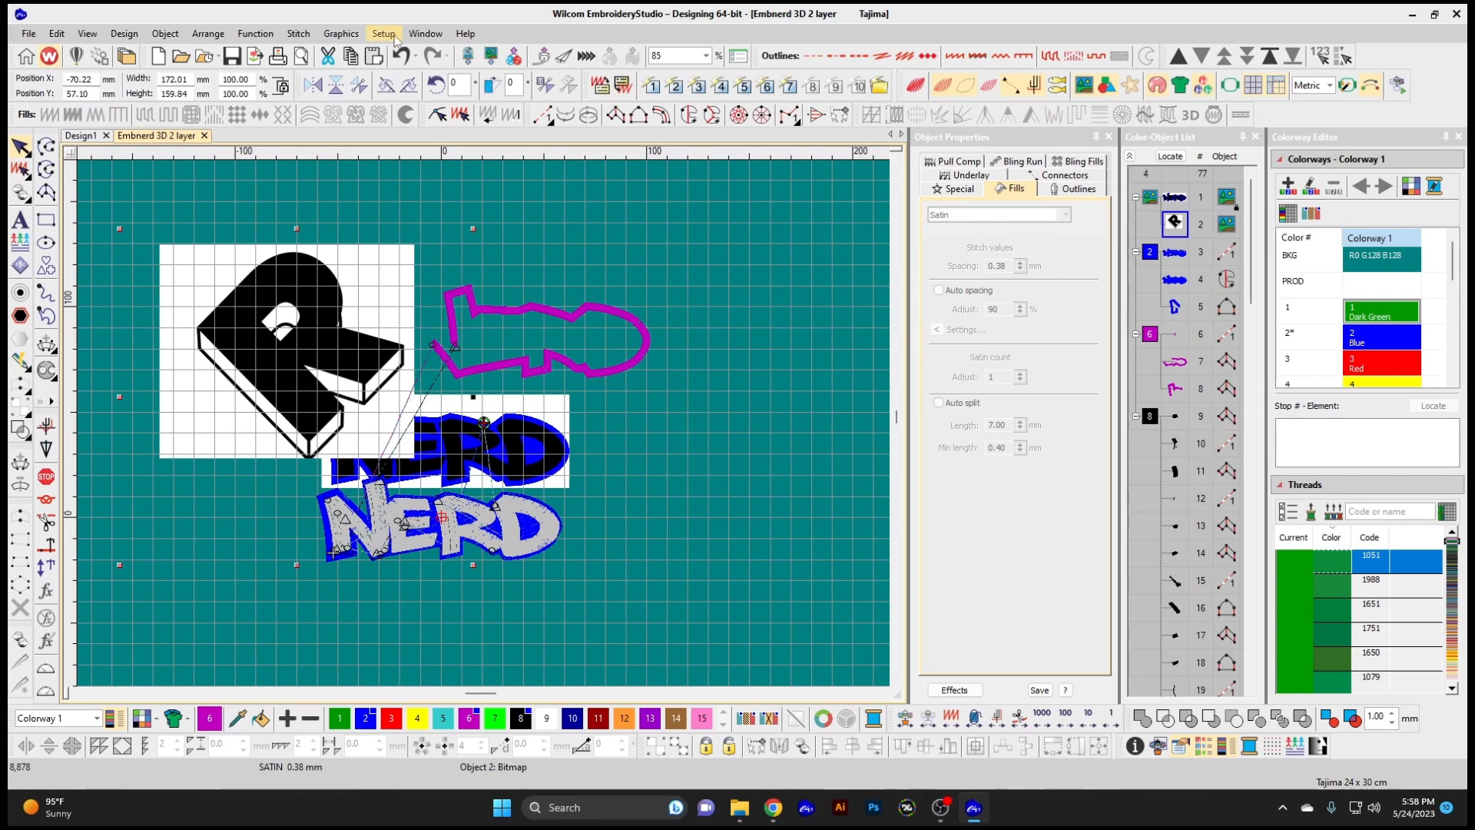
Finalize the crop of the RCORE bitmap, and remove the crop to restore the full image
left_click(342, 34)
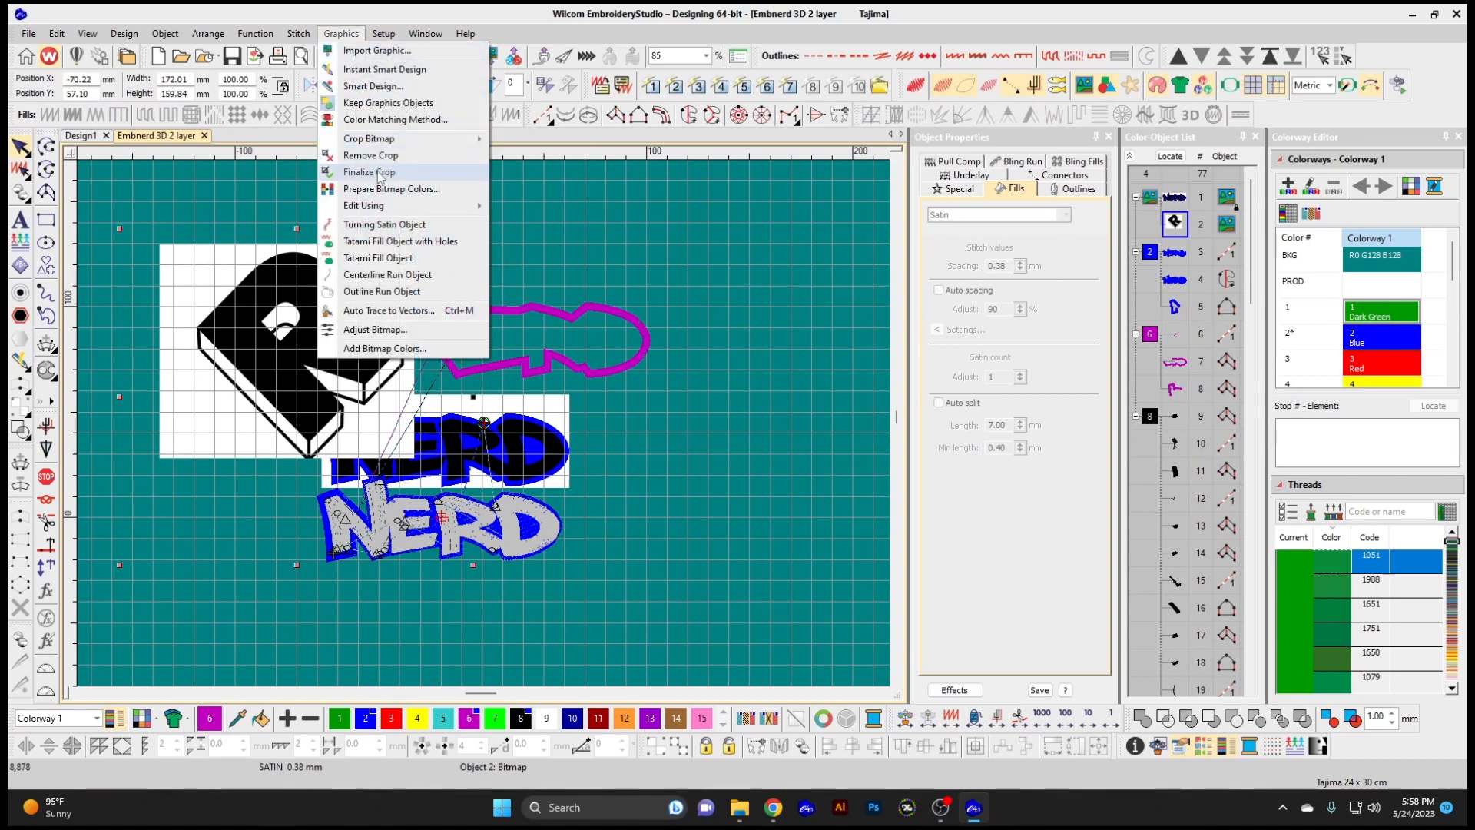
left_click(371, 173)
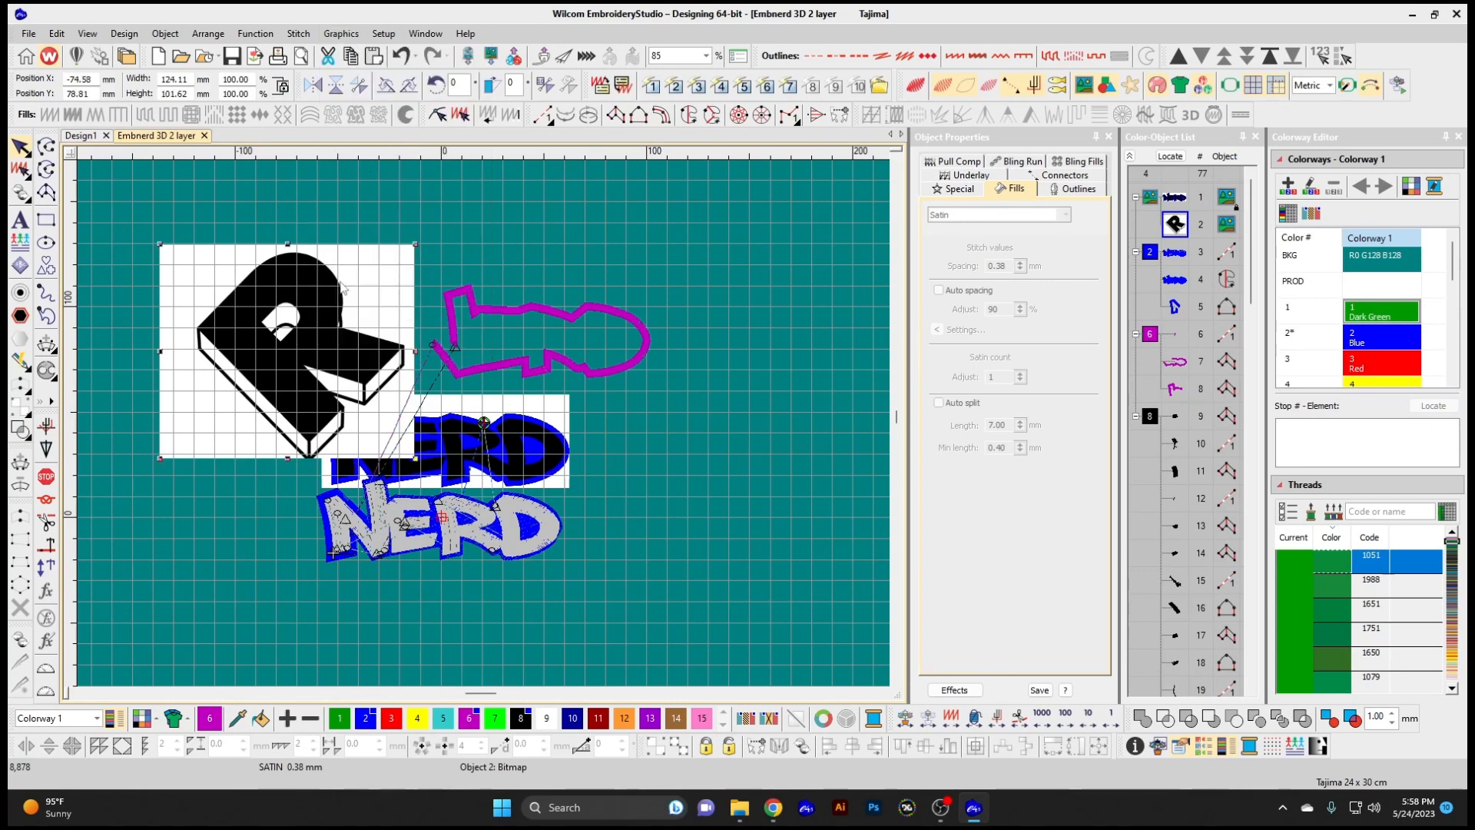
left_click(341, 34)
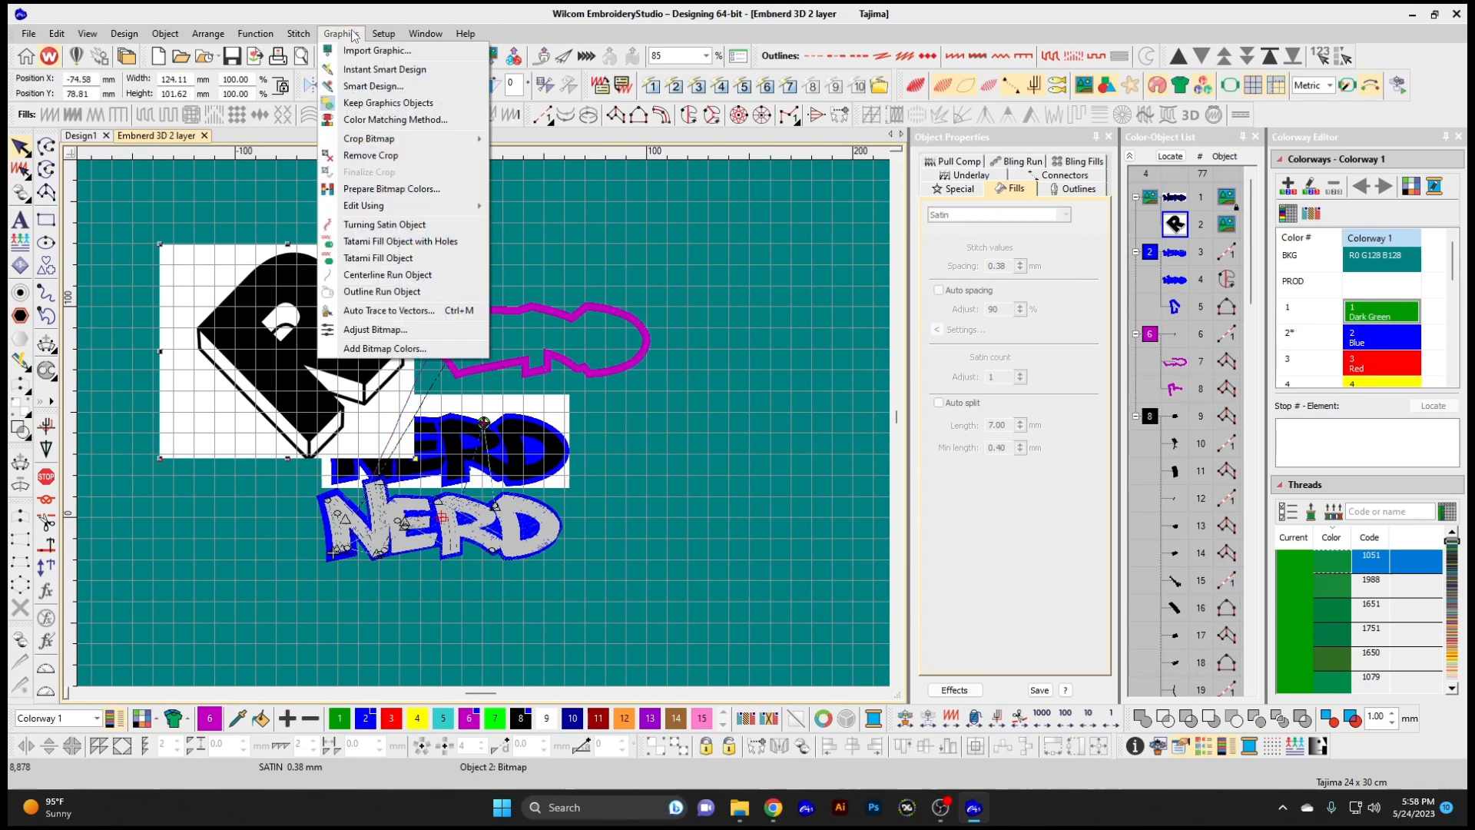
left_click(399, 156)
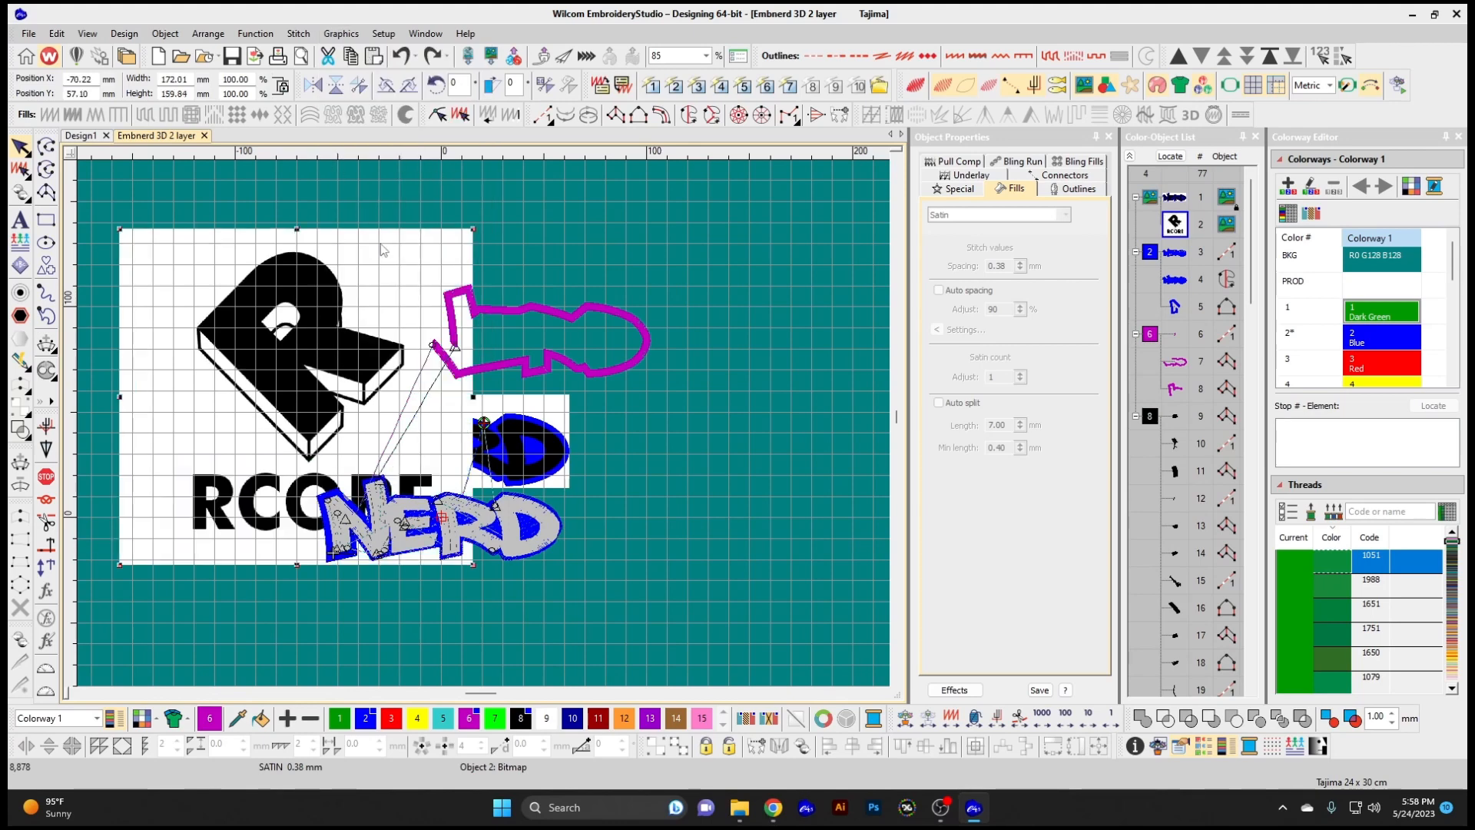
Crop the RCORE bitmap with a rectangle around the R emblem again, and remove that crop
left_click(352, 35)
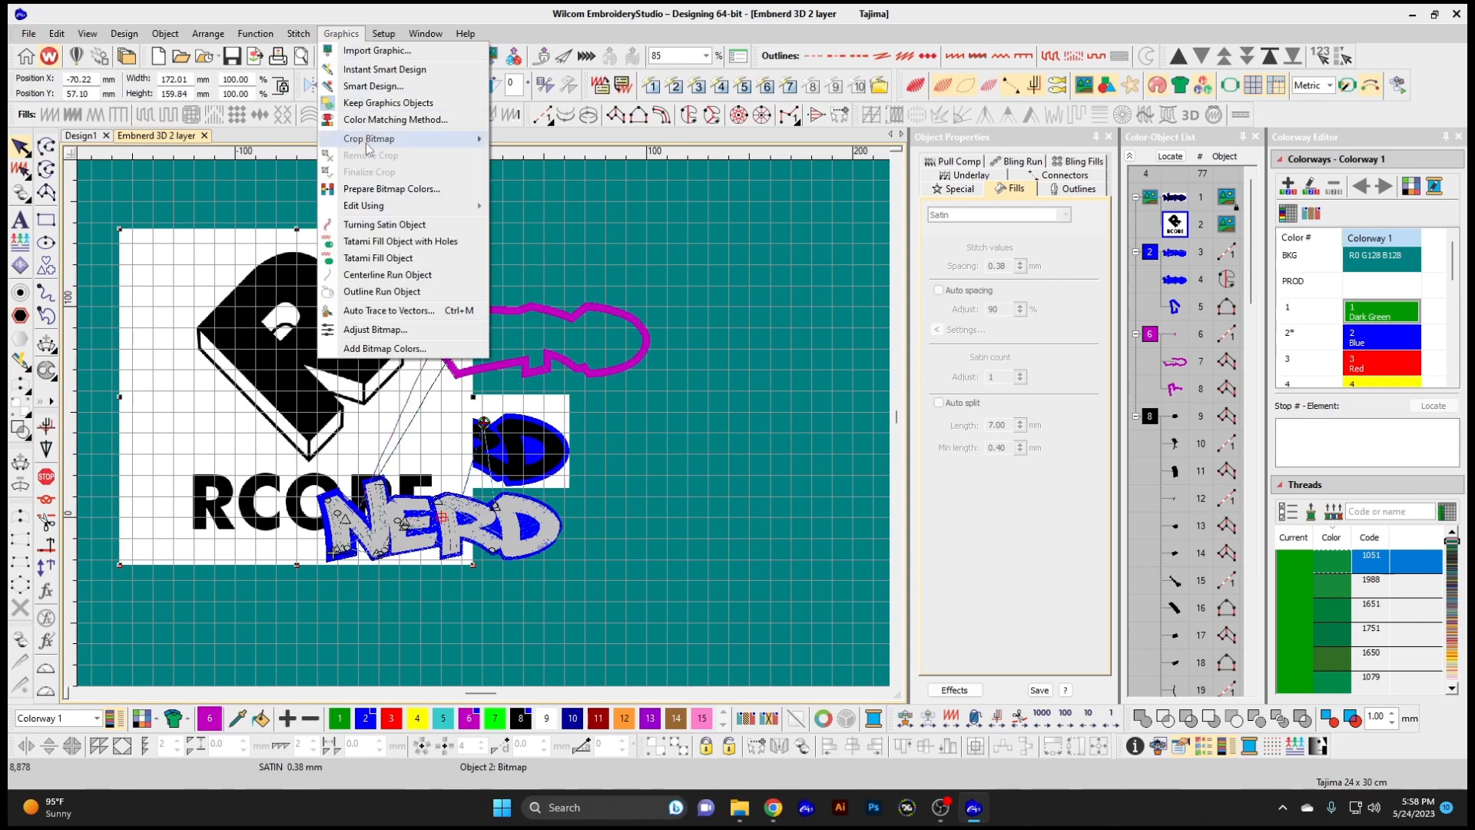
mouse_move(368, 140)
left_click(542, 160)
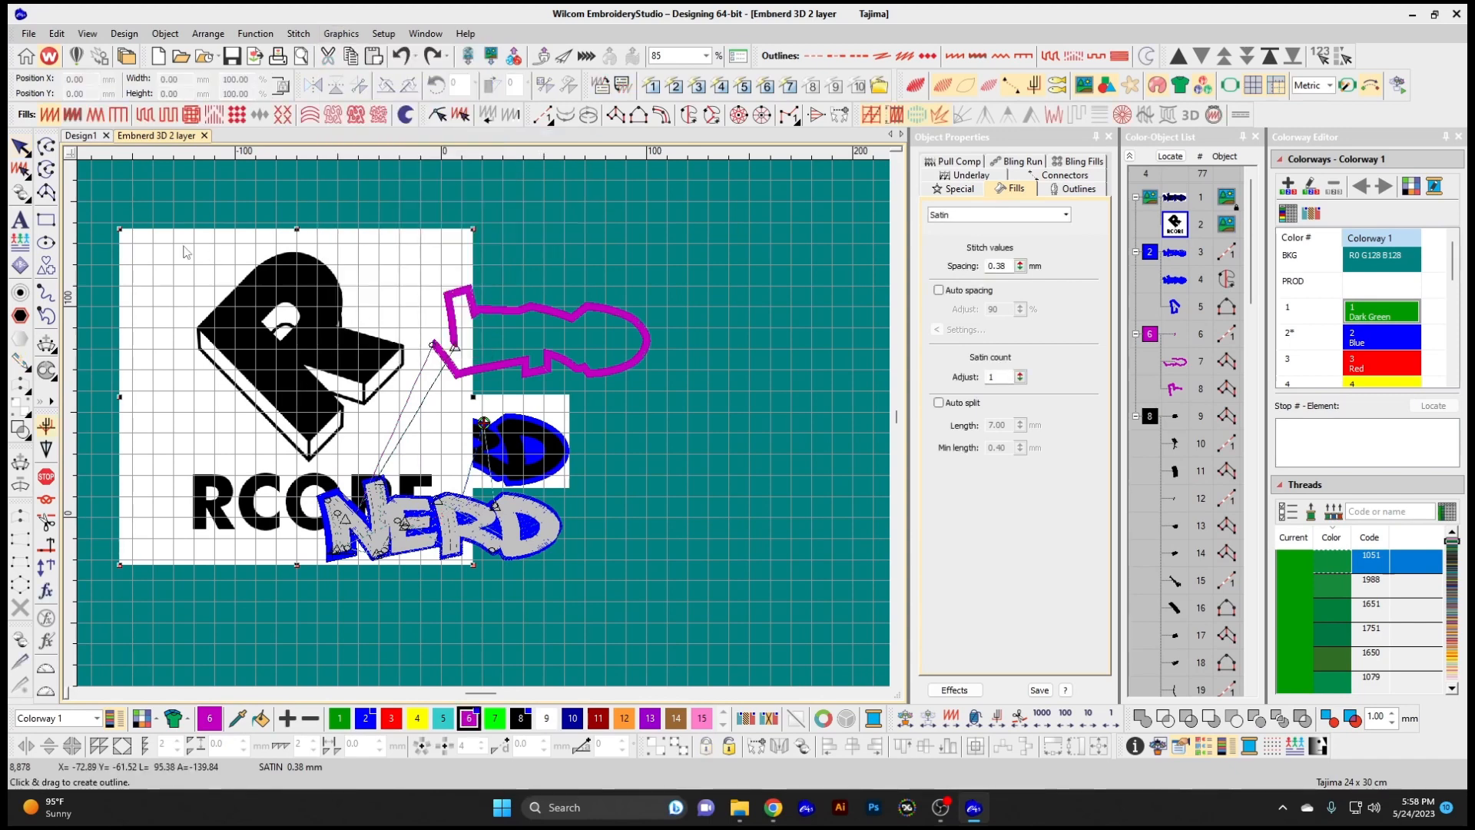
left_click_drag(183, 244, 423, 467)
left_click(340, 34)
left_click(376, 156)
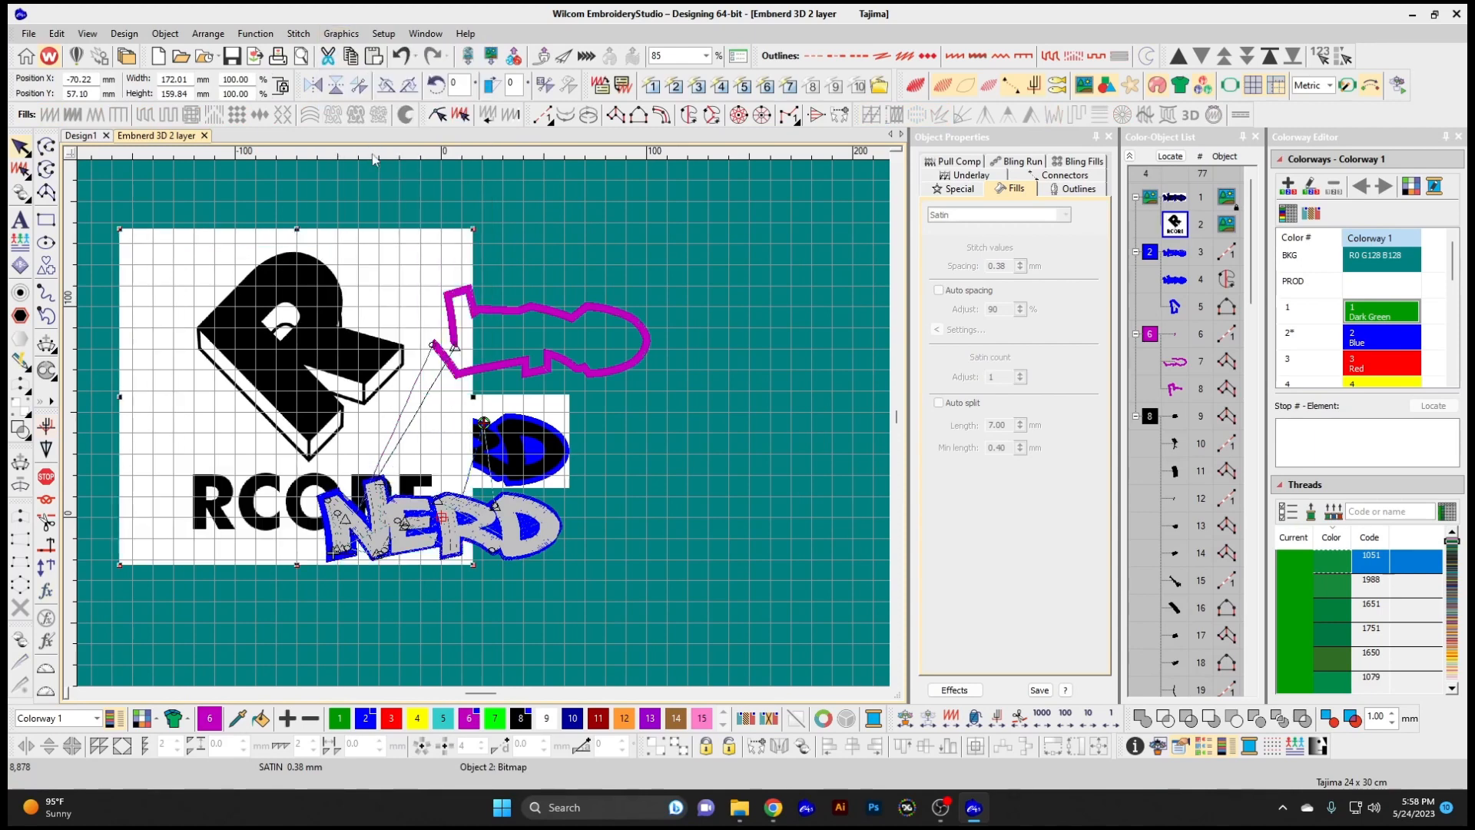
Convert the white strip along the R emblem's lower-left side into a turning satin object, and undo the conversion
left_click(343, 34)
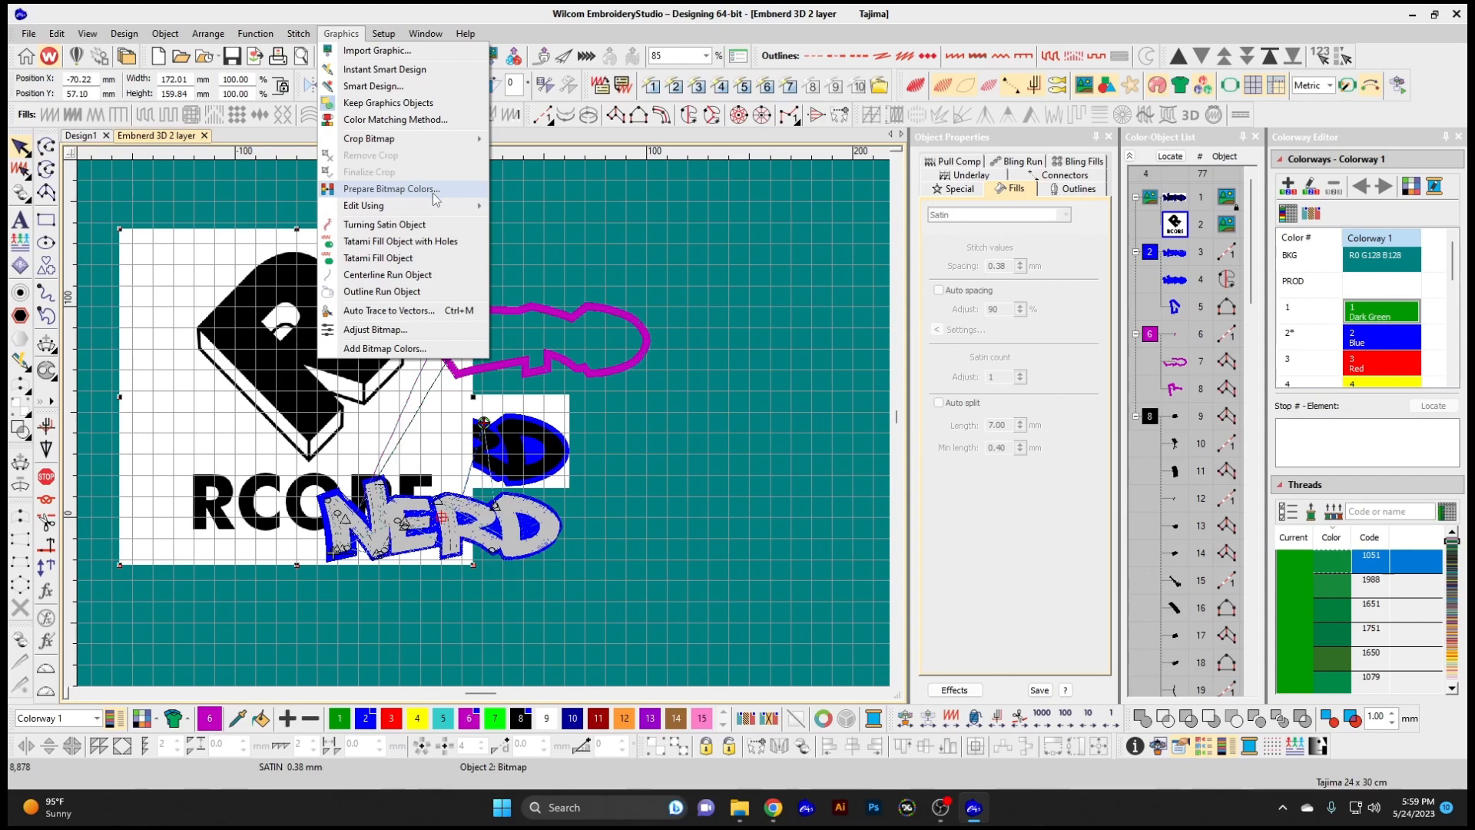
mouse_move(433, 206)
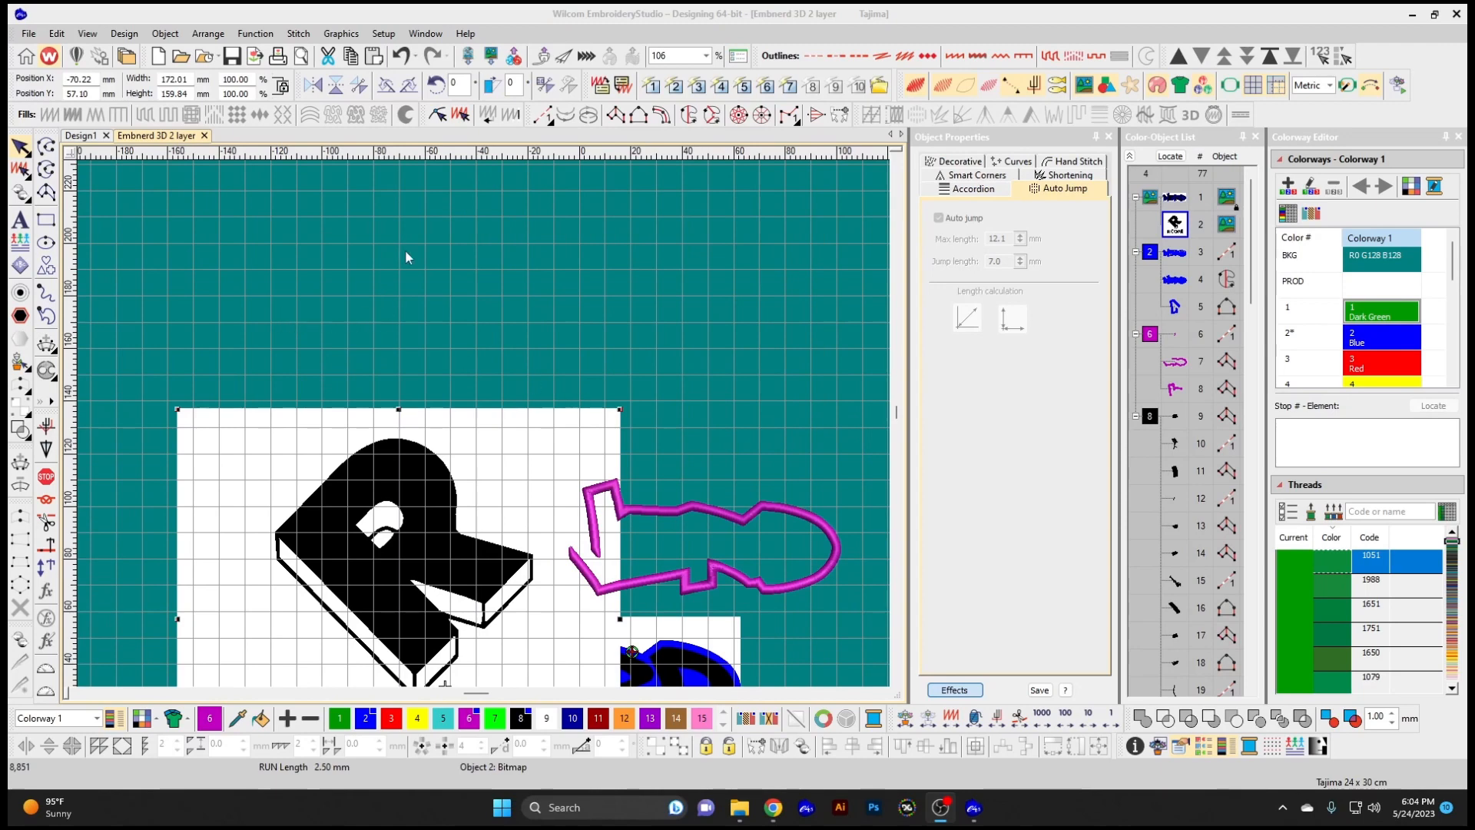
left_click(340, 34)
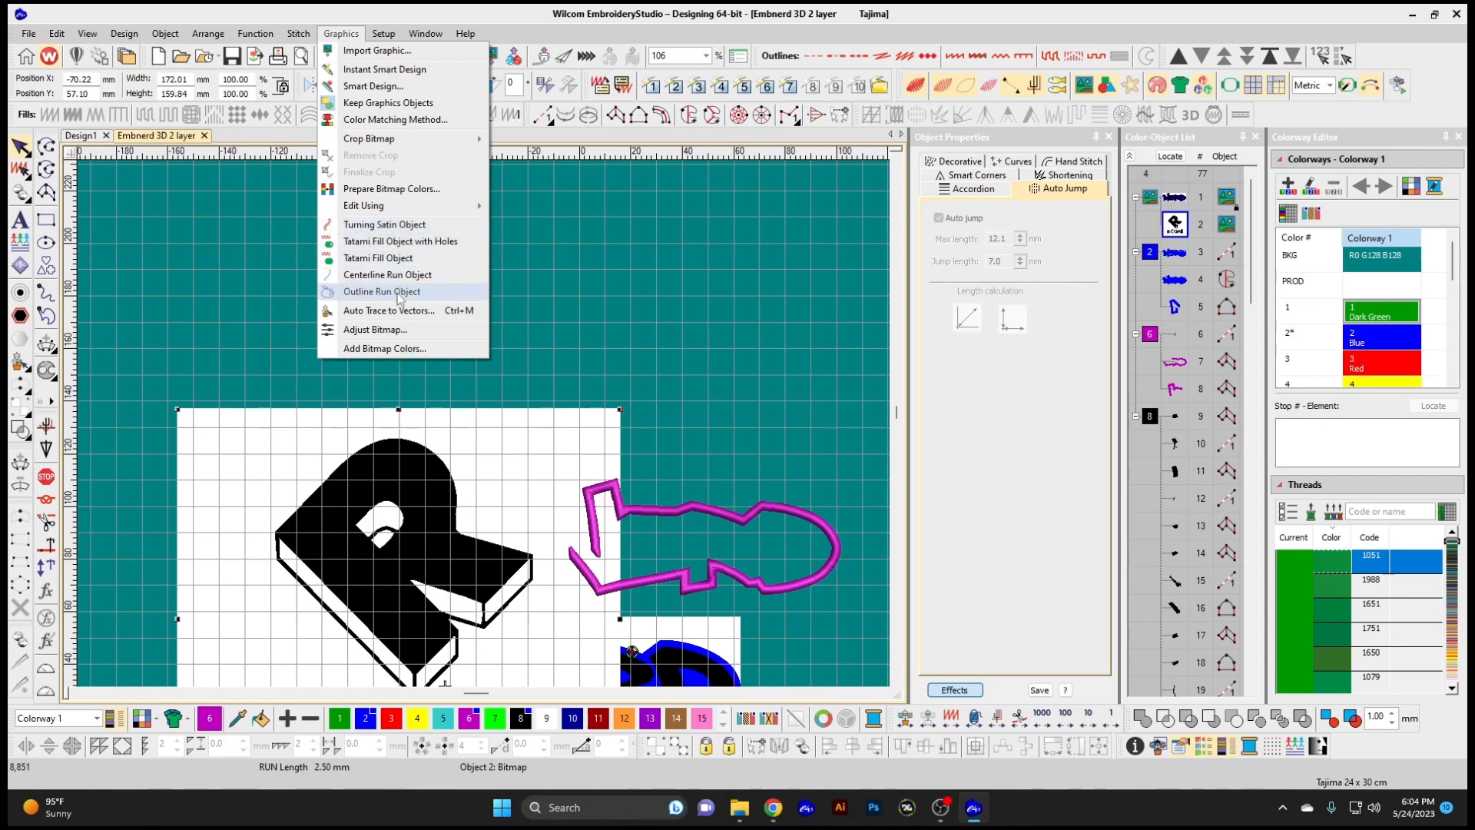
left_click(385, 224)
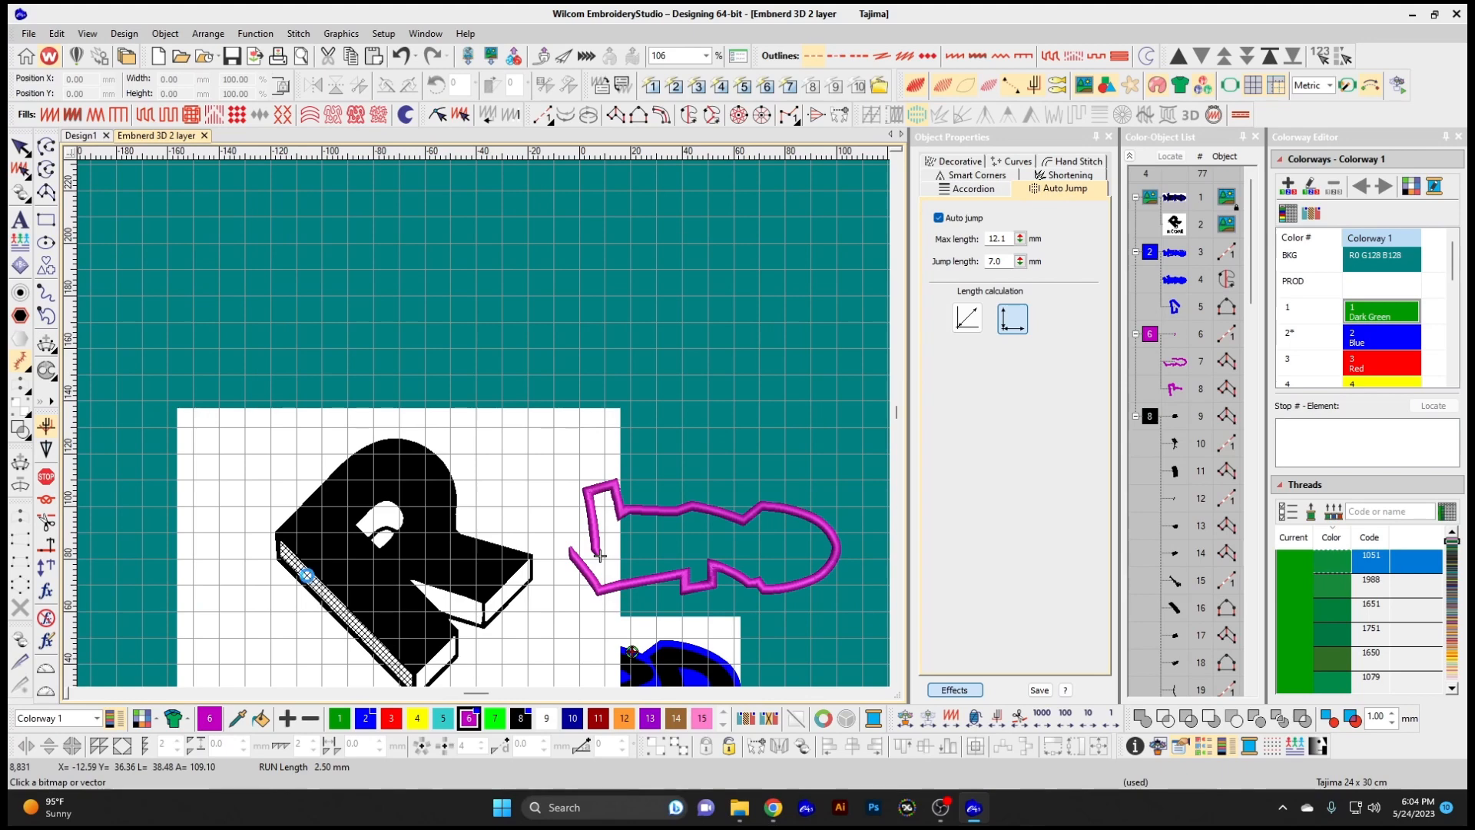
left_click(307, 578)
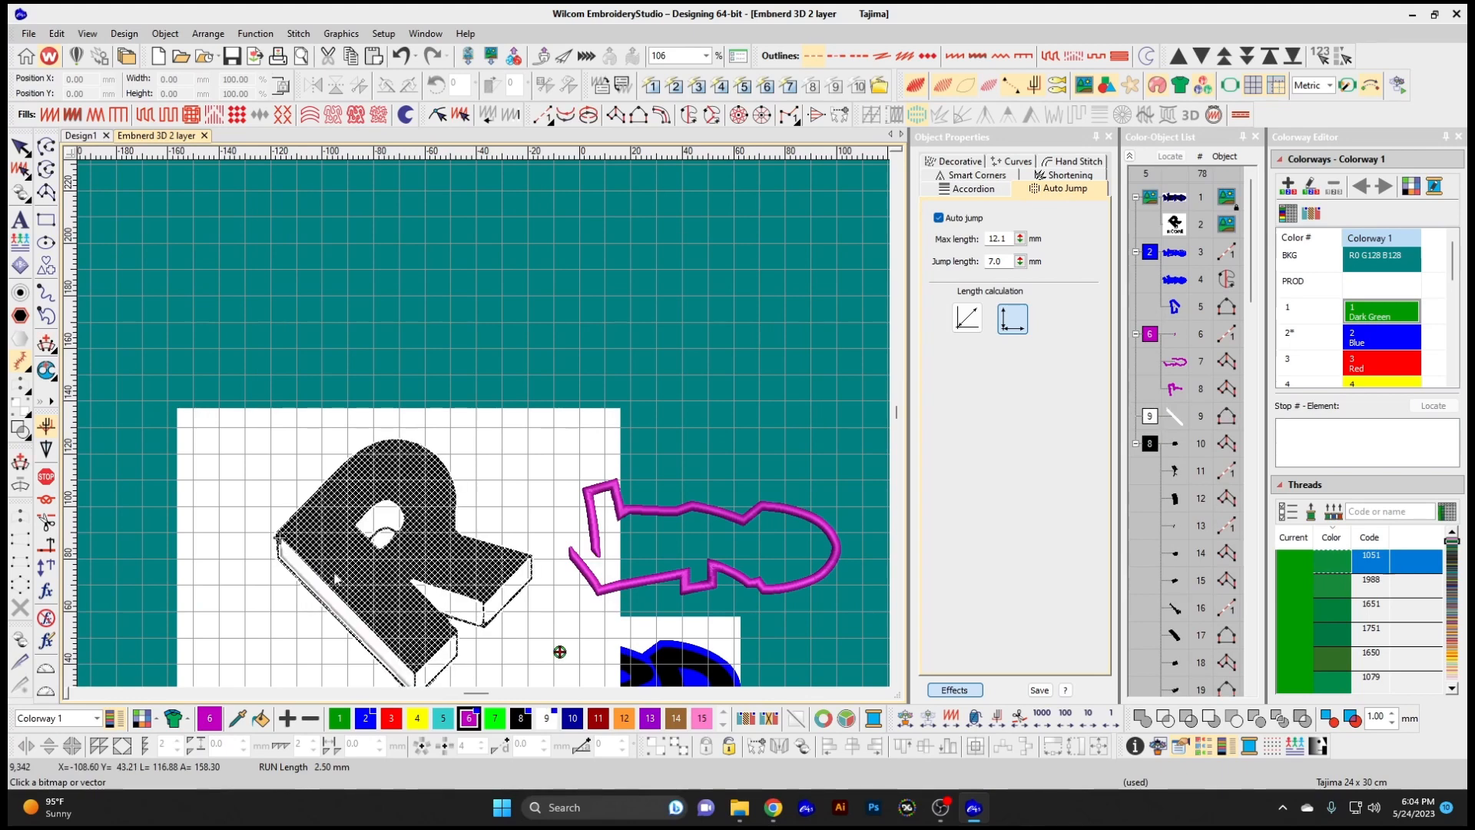
key("Escape")
scroll(352, 632, "down", 1)
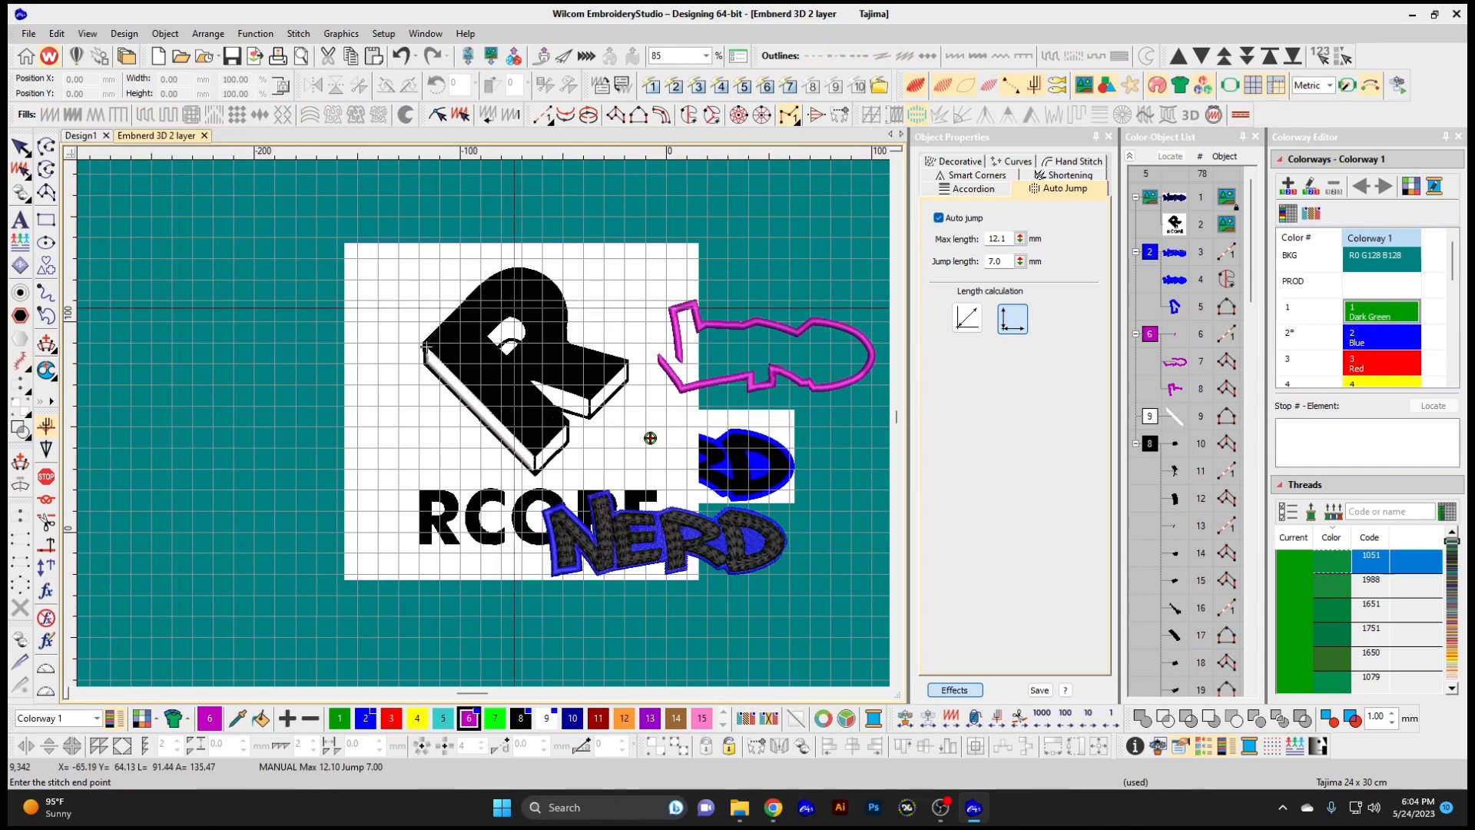
scroll(461, 430, "up", 1)
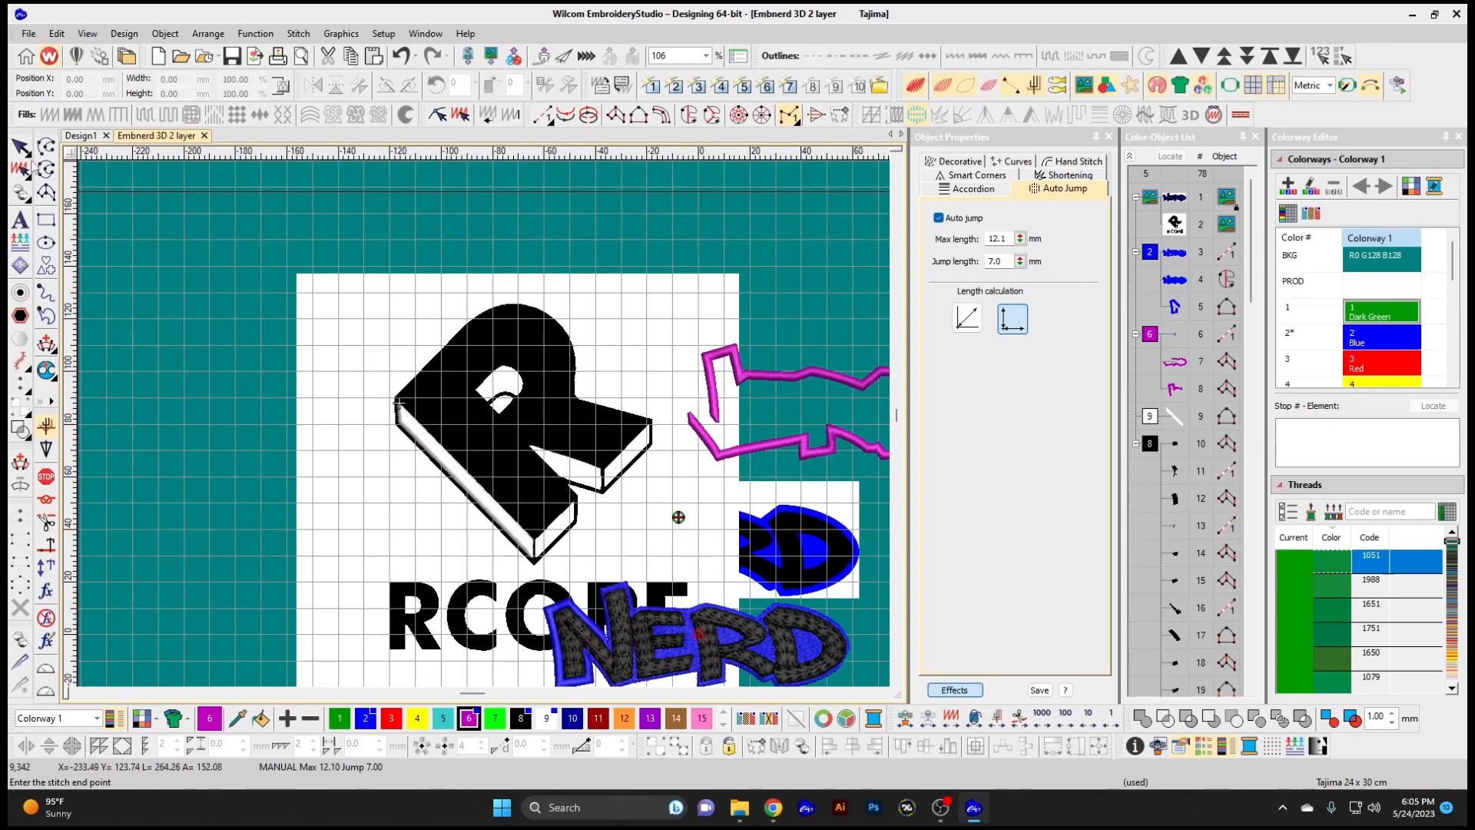
key("Escape")
left_click(346, 36)
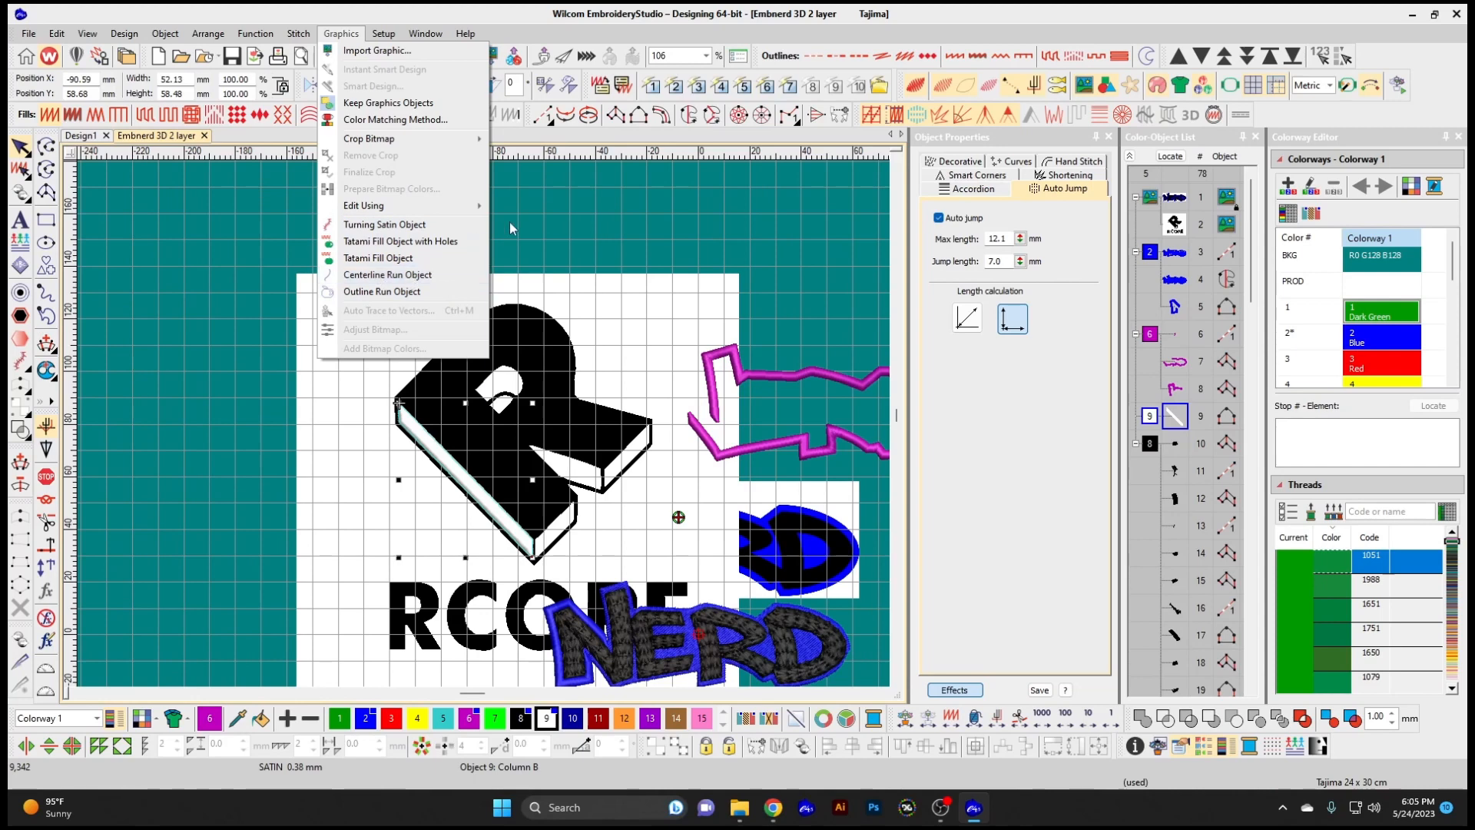
left_click(380, 275)
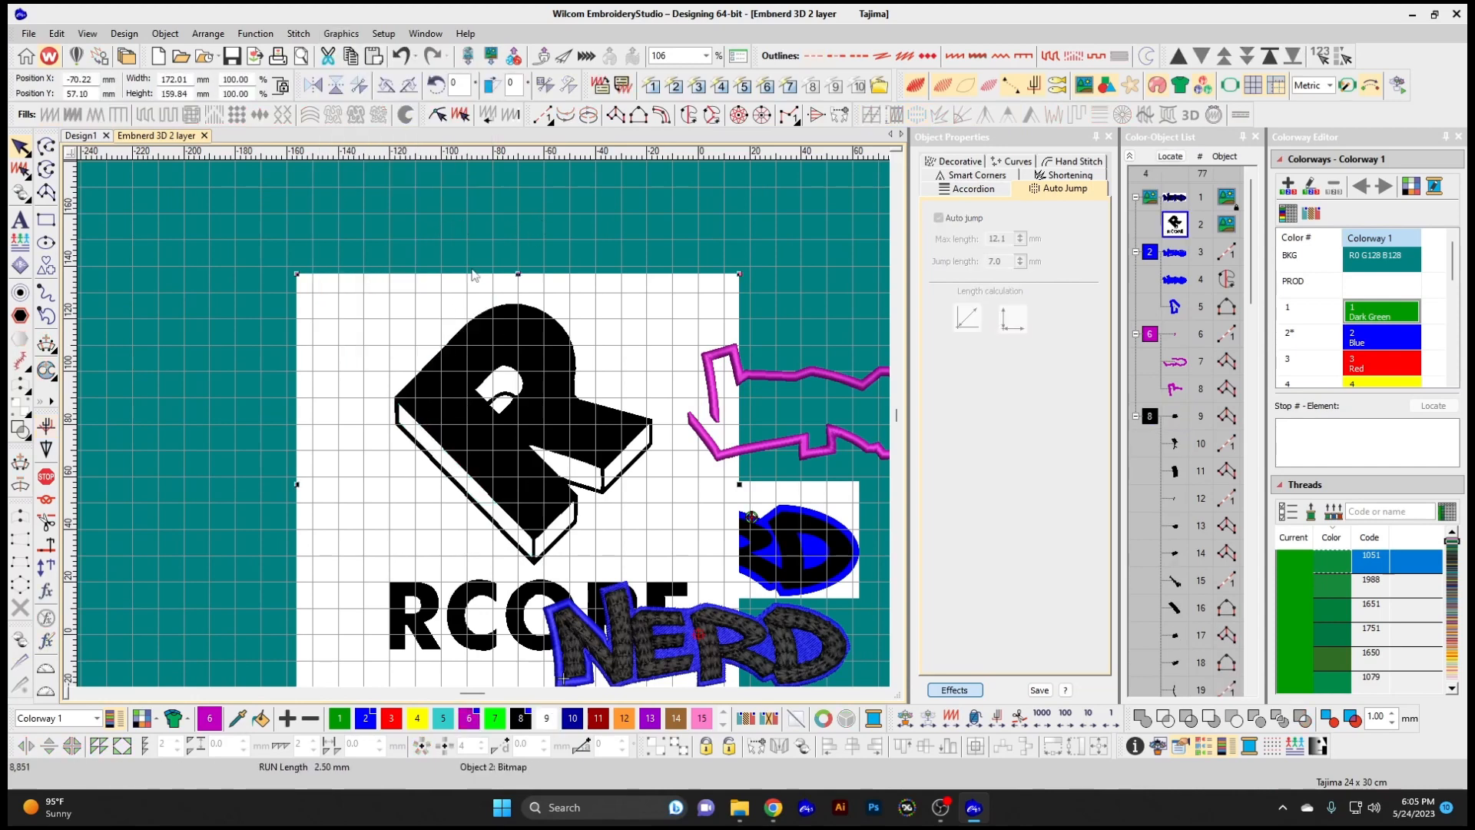
Auto-trace the RCORE bitmap to vectors, and delete the white background vector
left_click(341, 34)
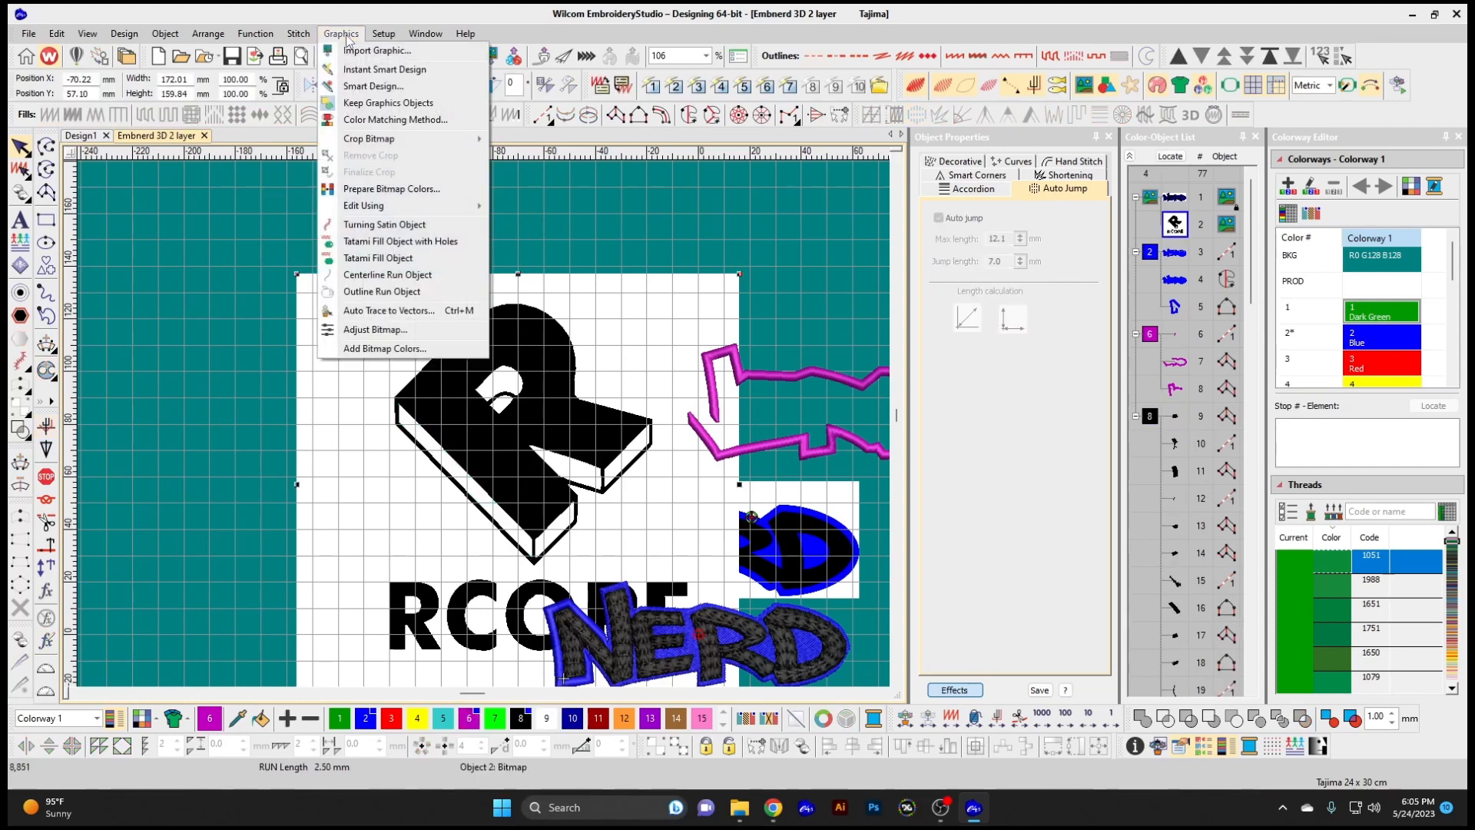
left_click(421, 313)
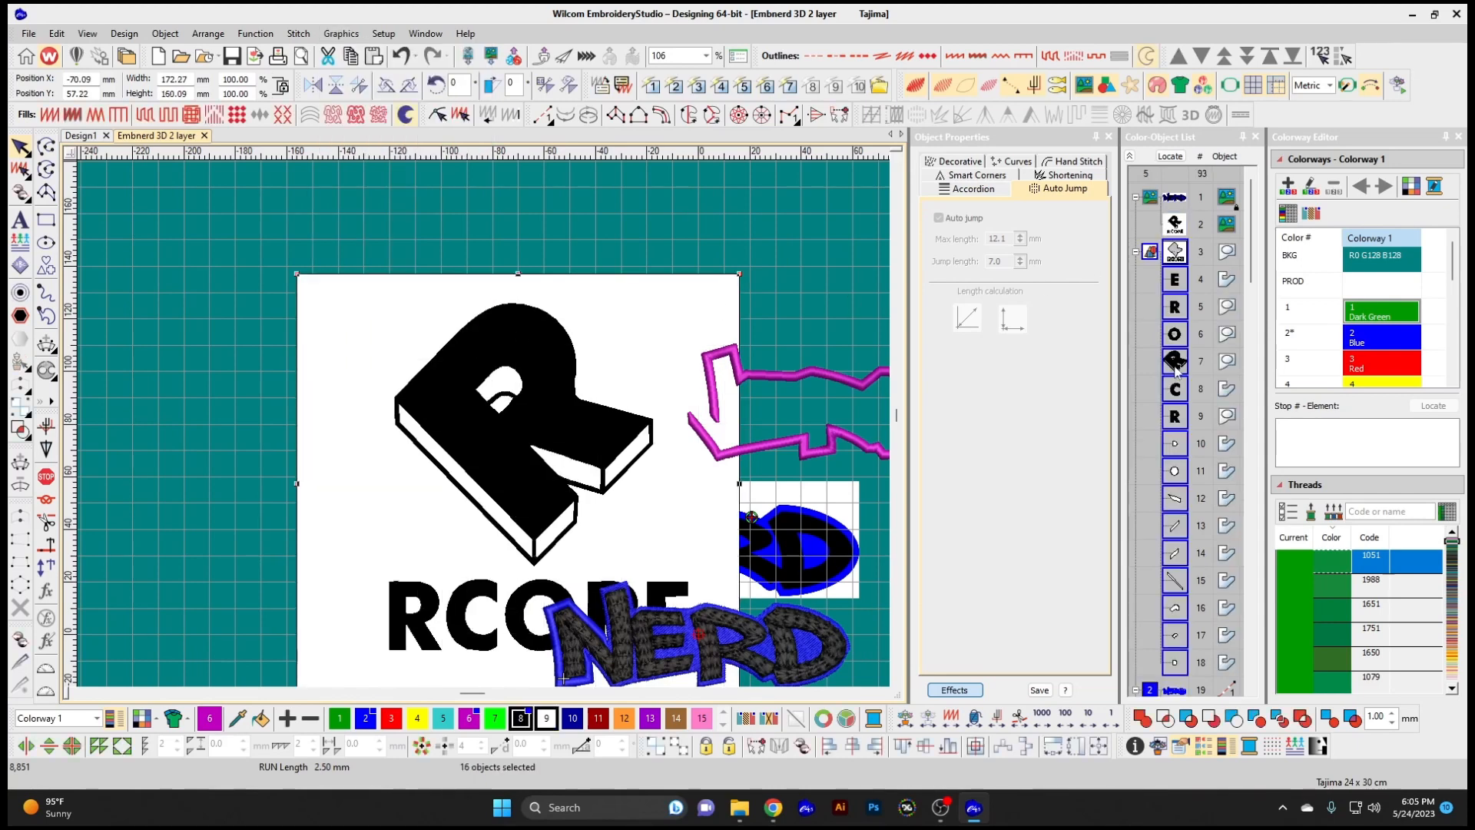
left_click(685, 332)
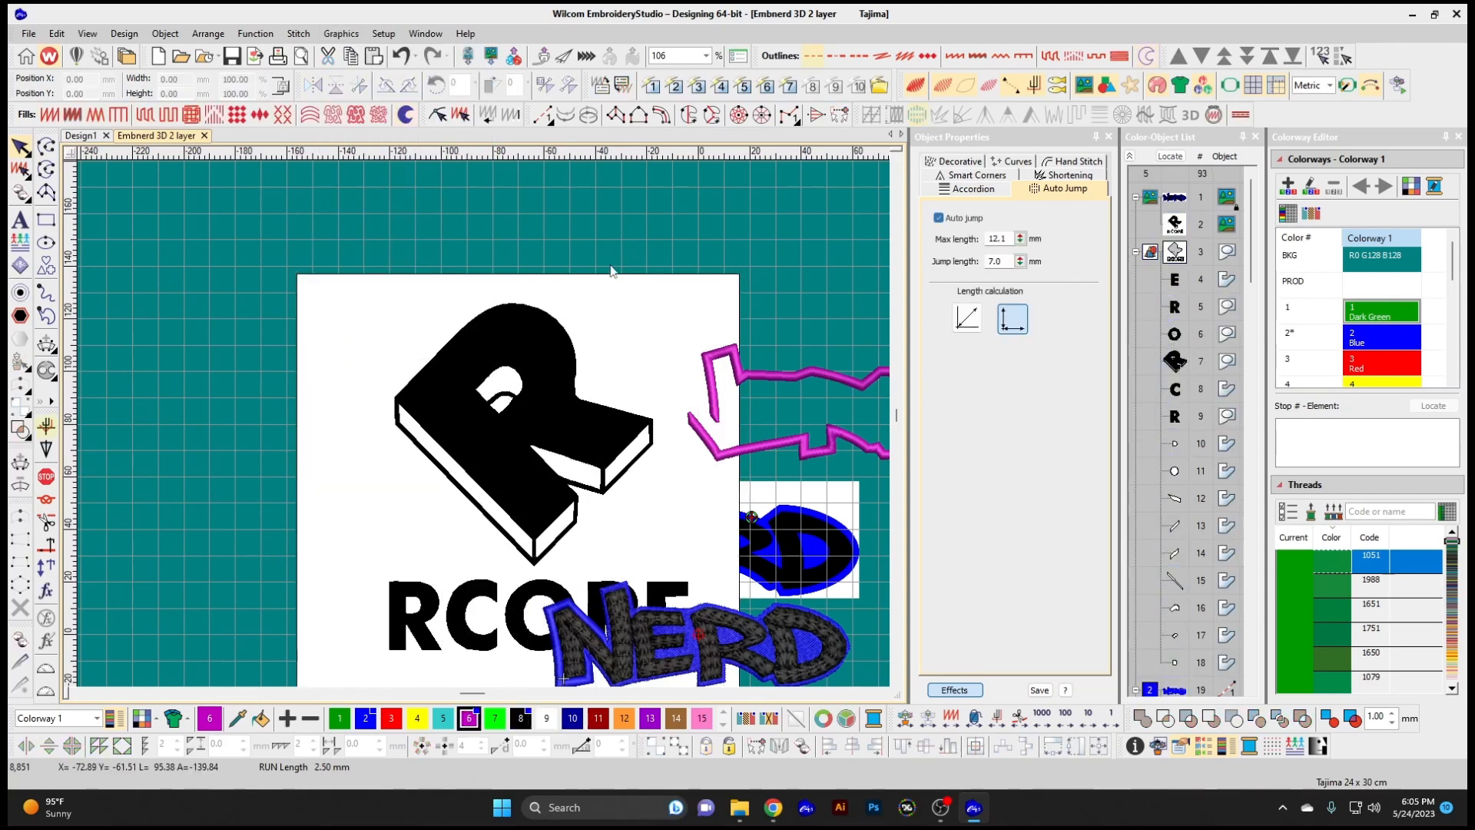
left_click_drag(684, 332, 445, 323)
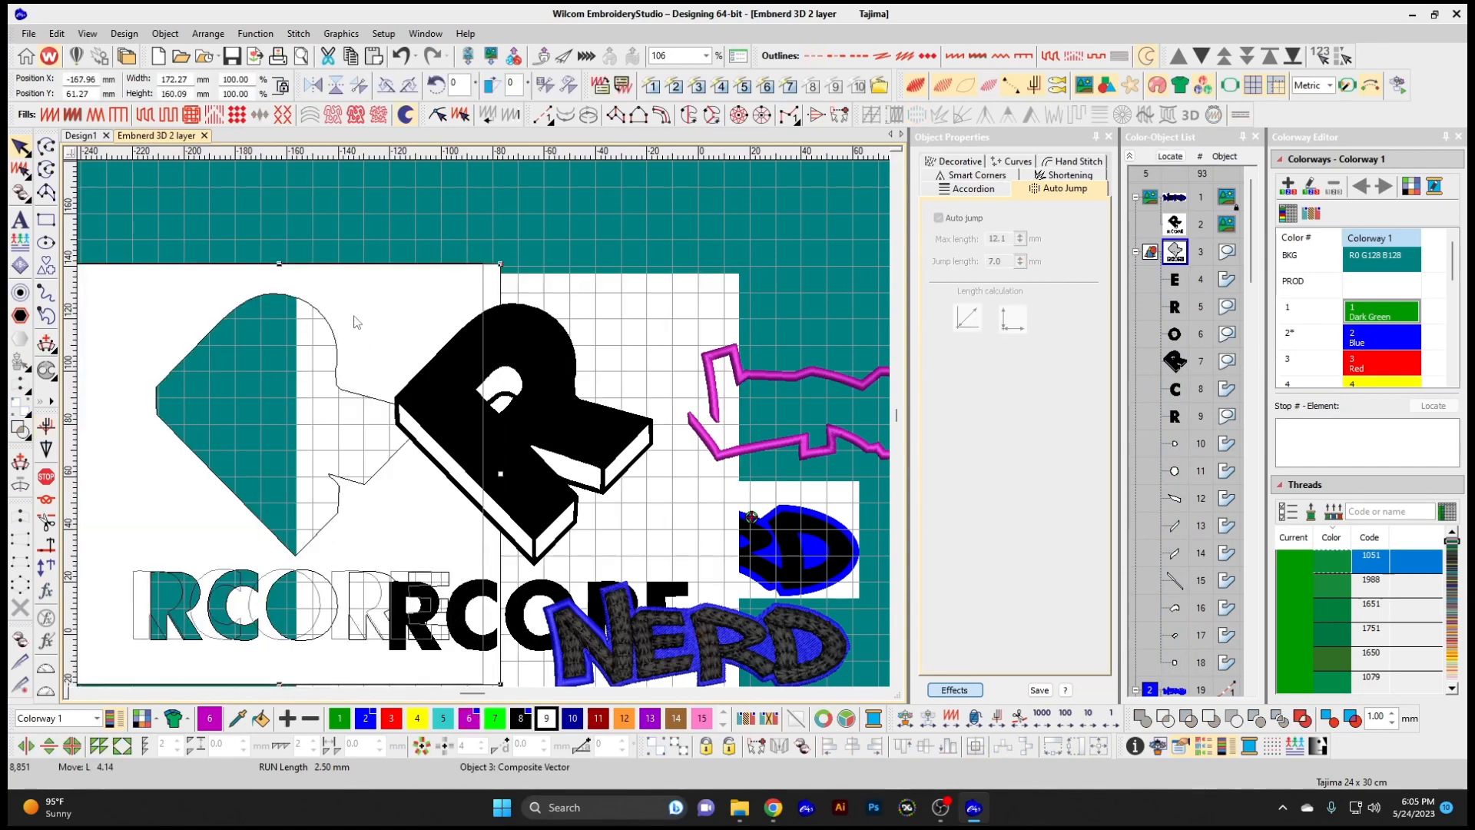
key("Delete")
Move the black R emblem vector away from the bitmap, and undo everything back through the auto-trace
left_click(544, 347)
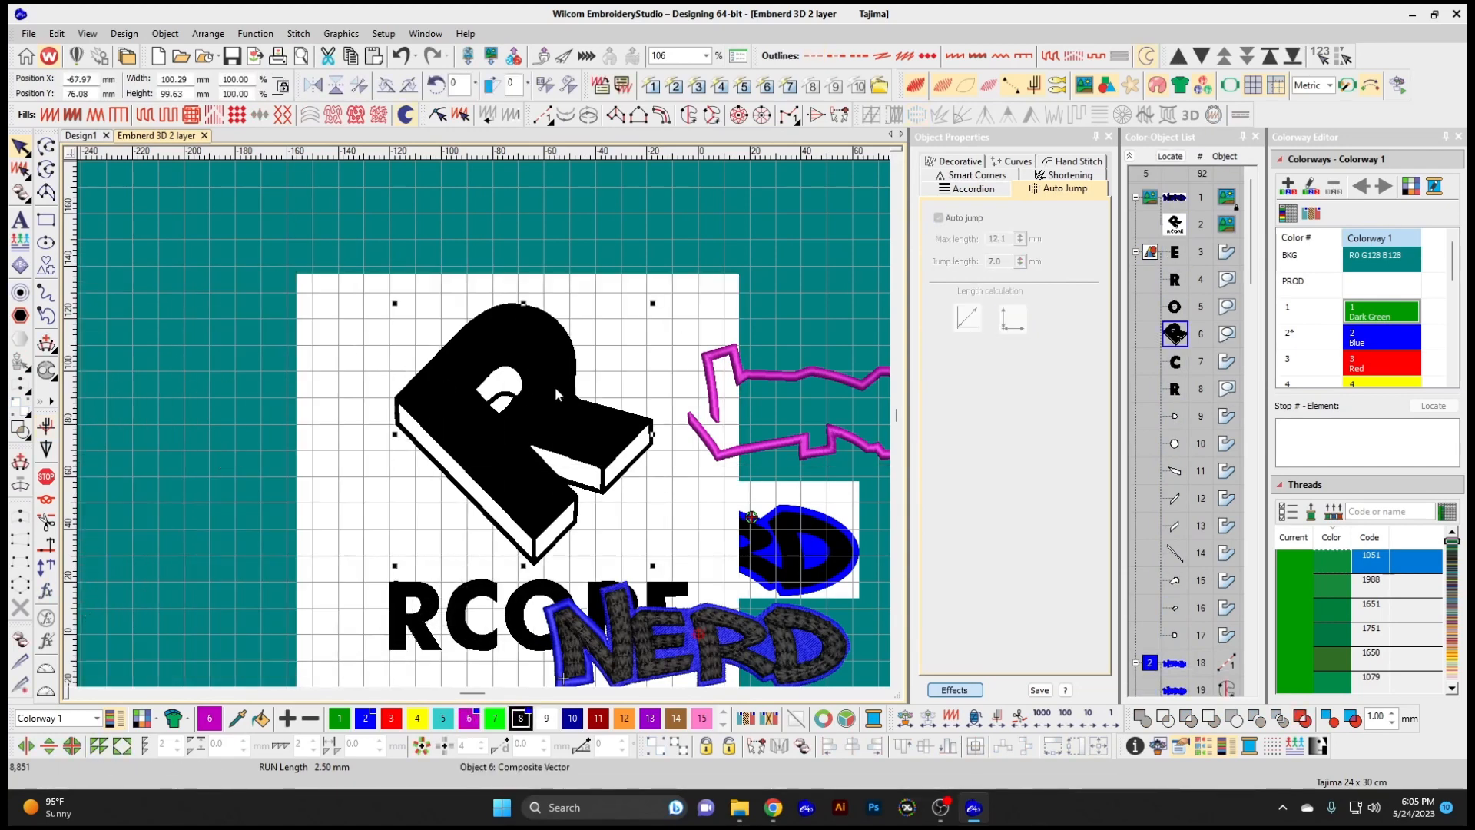
left_click_drag(554, 385, 486, 319)
key("ctrl+z")
key("ctrl+z")
key("ctrl+z")
key("ctrl+z")
key("ctrl+z")
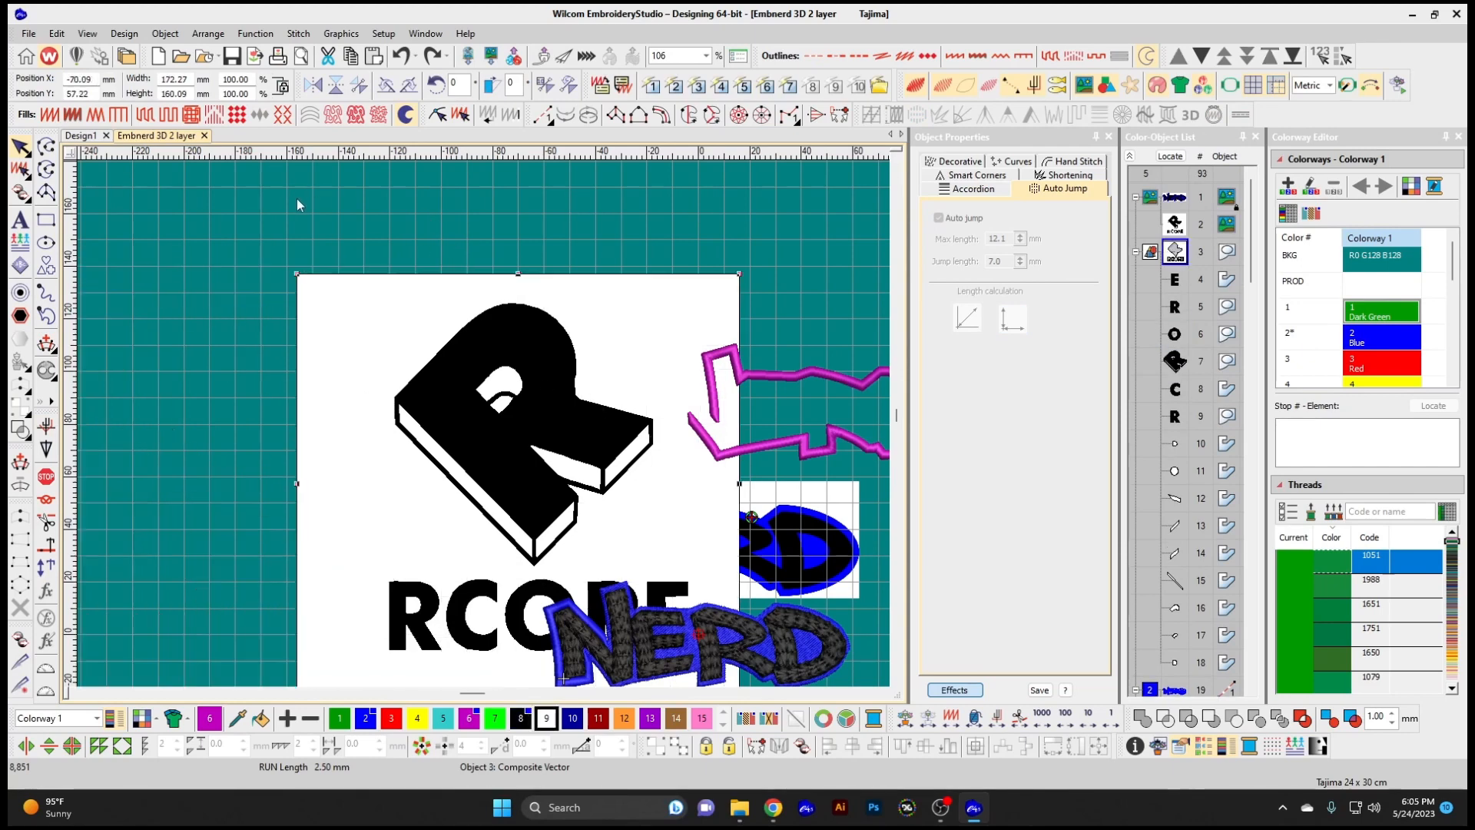
left_click(477, 301)
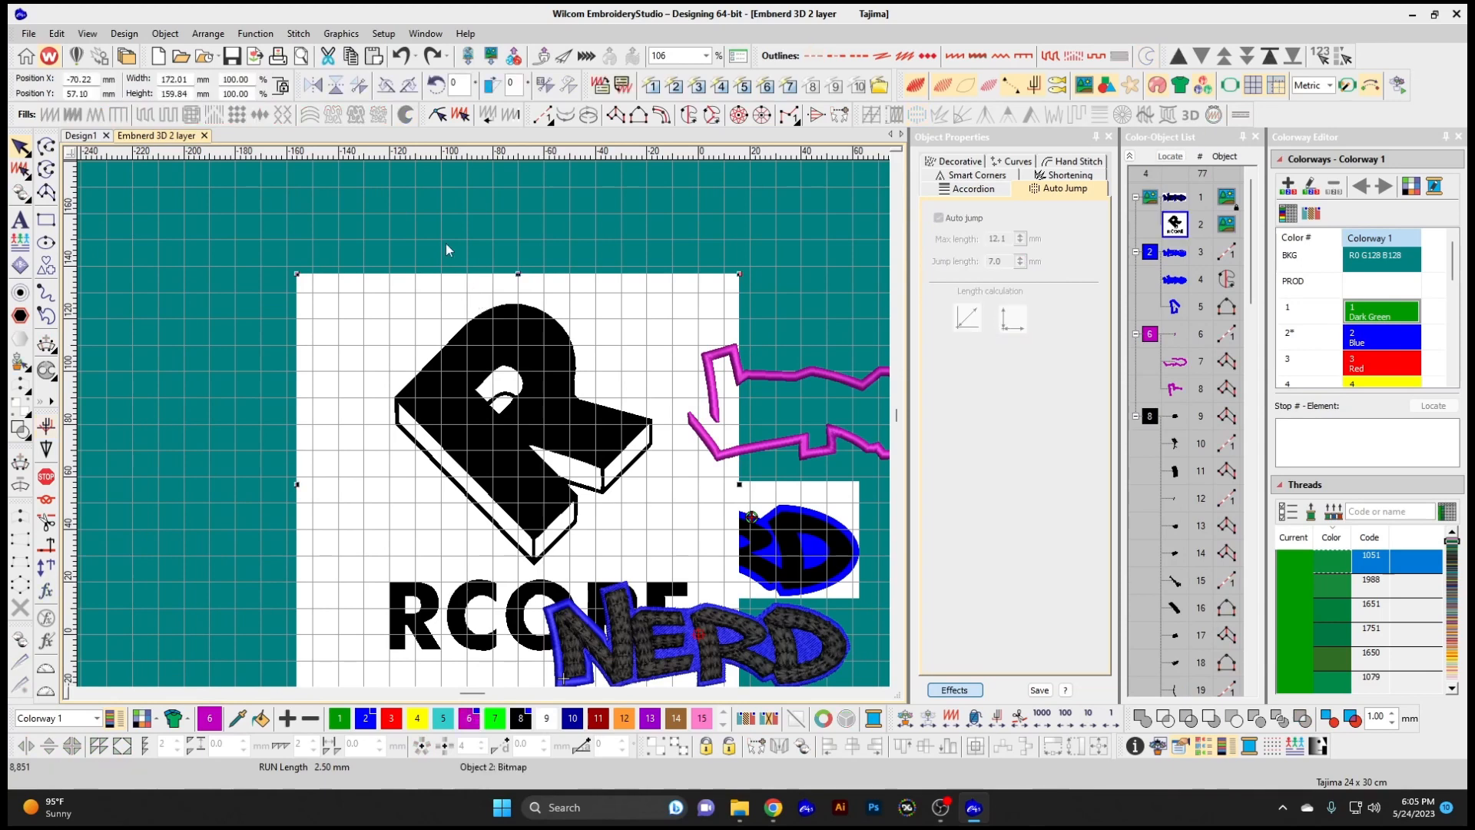
Preview a higher brightness for the RCORE bitmap with Adjust Bitmap, and cancel the adjustment
left_click(341, 34)
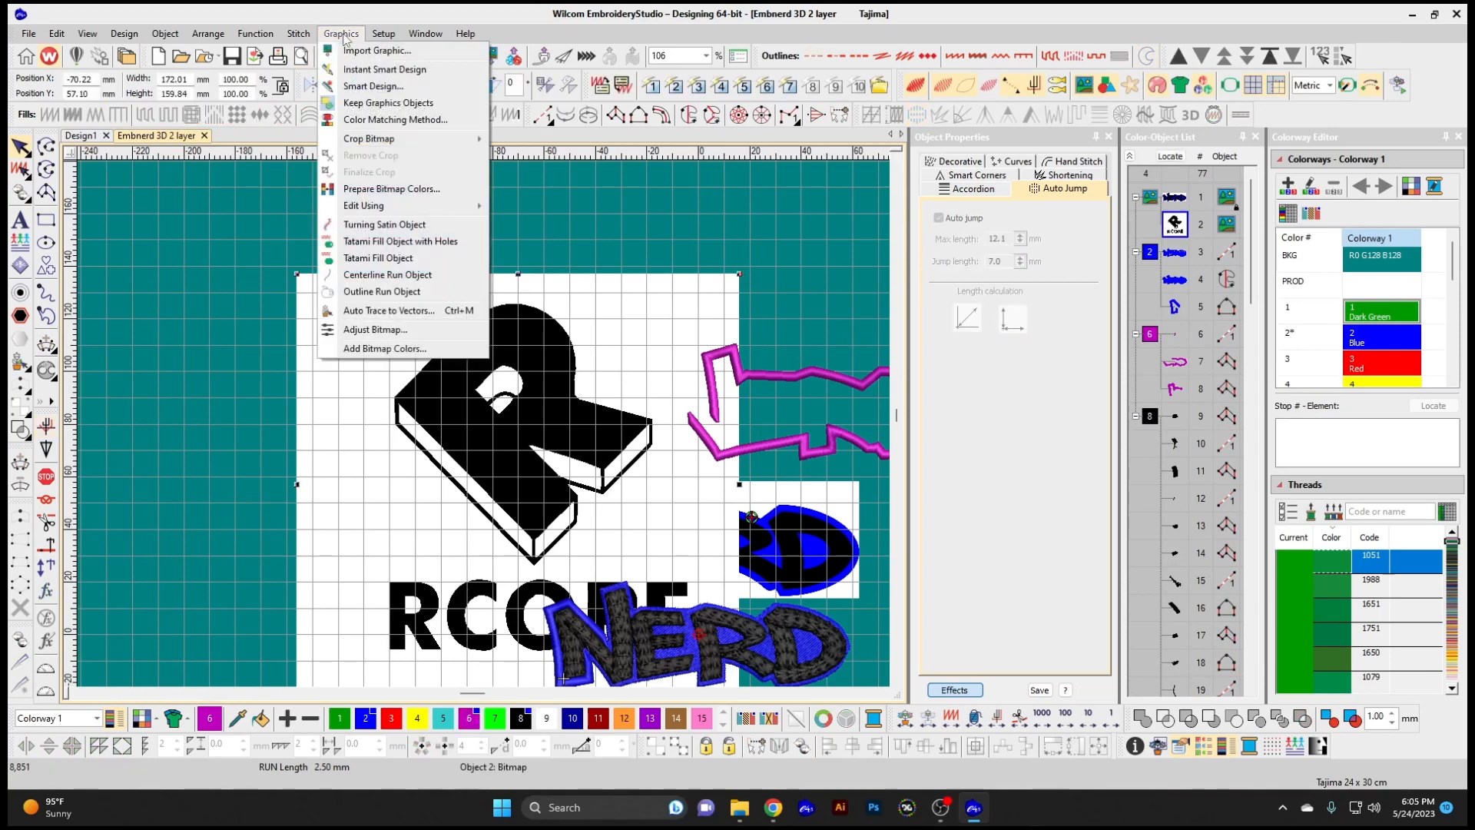
left_click(414, 336)
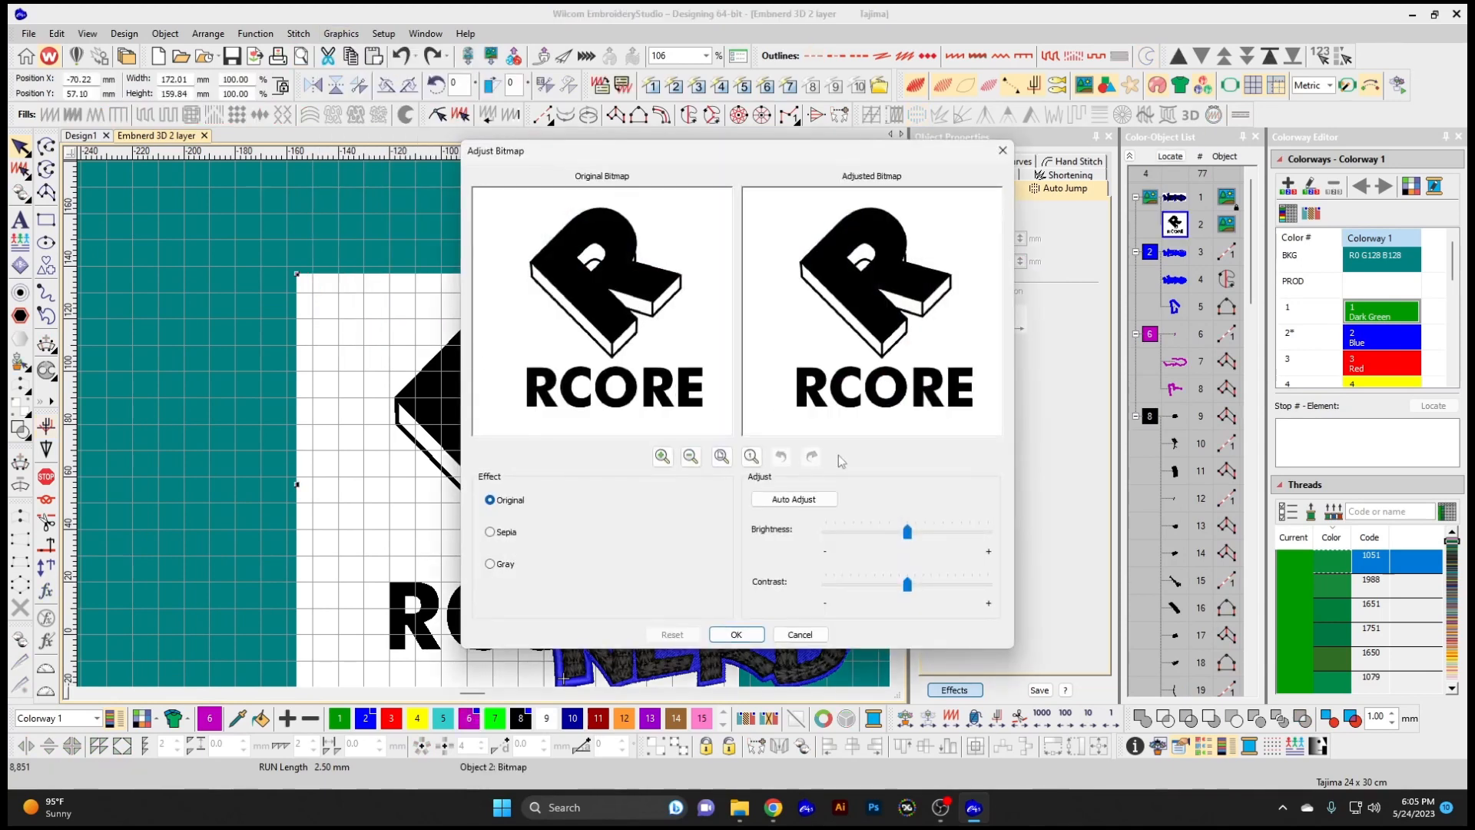
left_click_drag(908, 531, 969, 532)
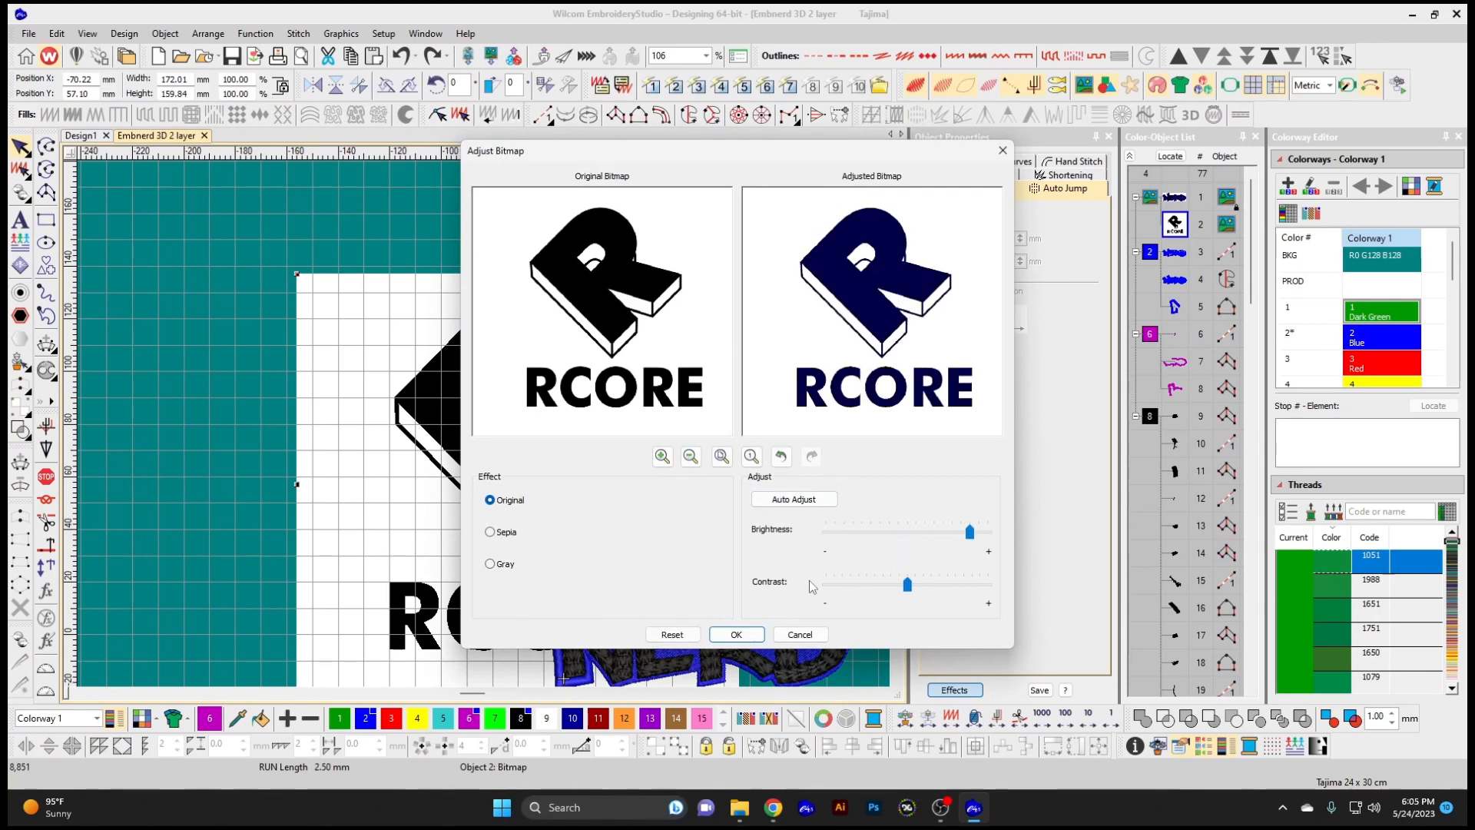
left_click(807, 632)
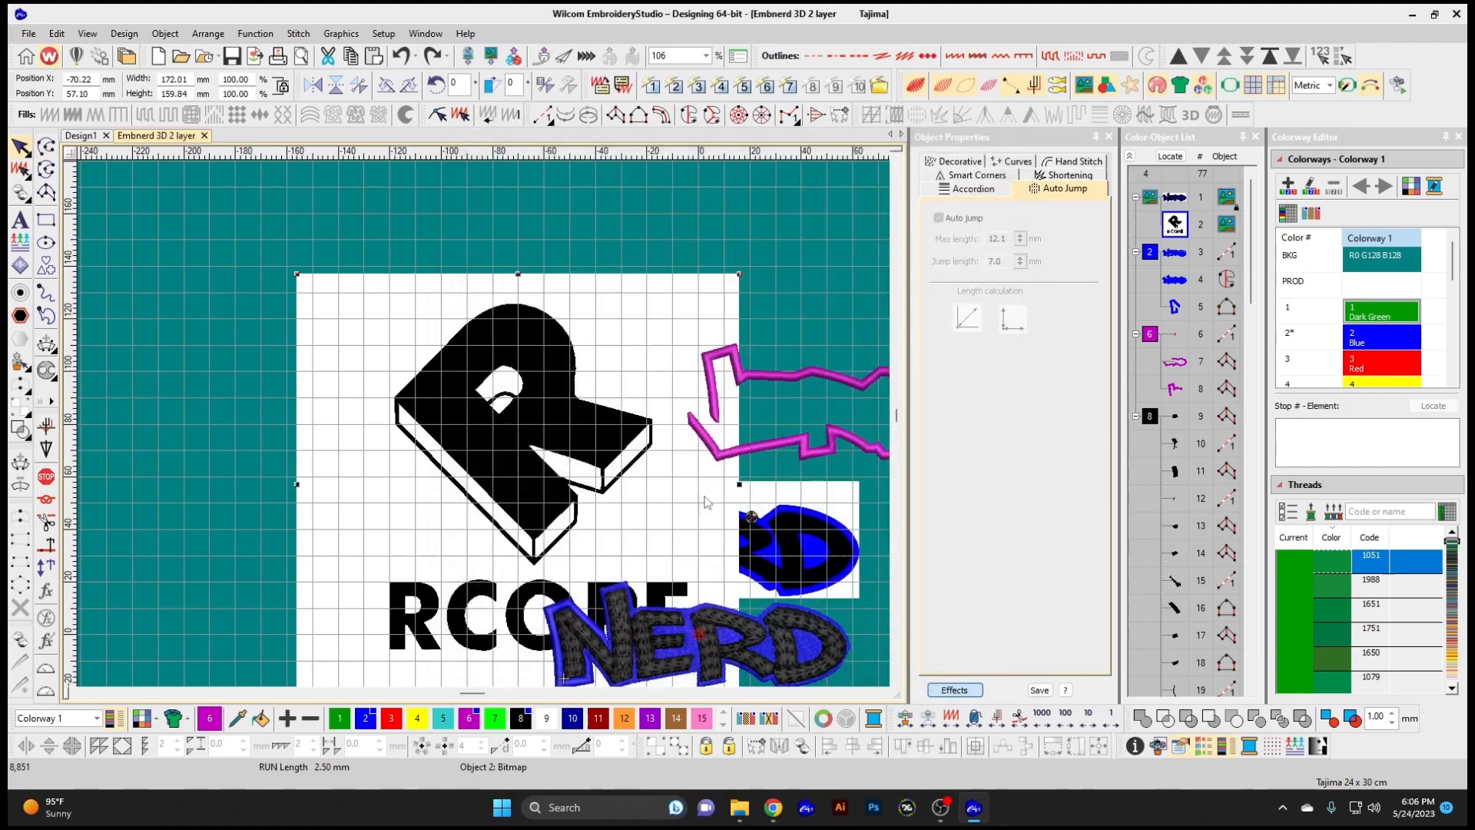
Turn off the measure tooltip, and start a measurement from the top of the R emblem
left_click(339, 37)
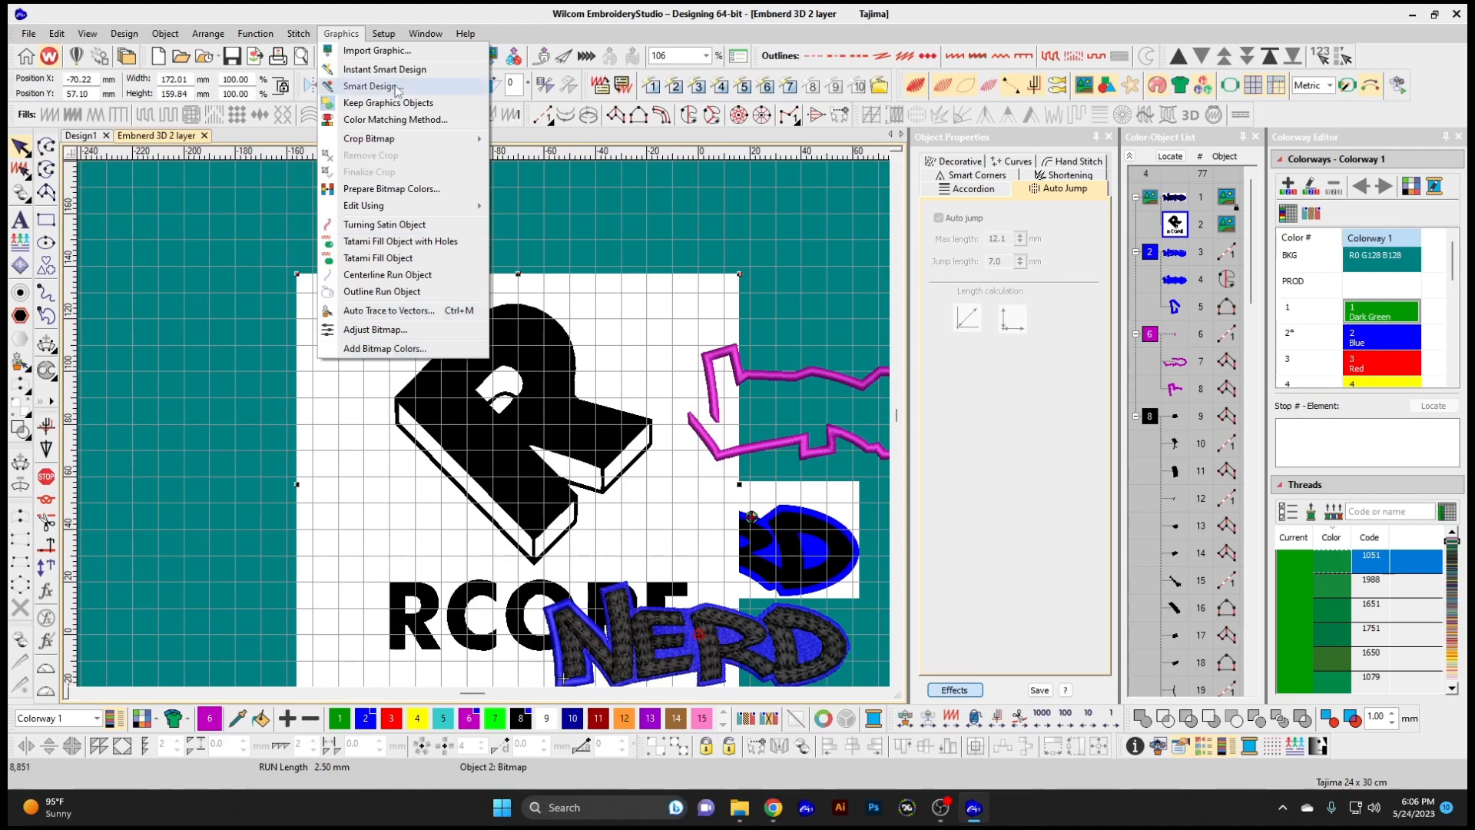
mouse_move(385, 35)
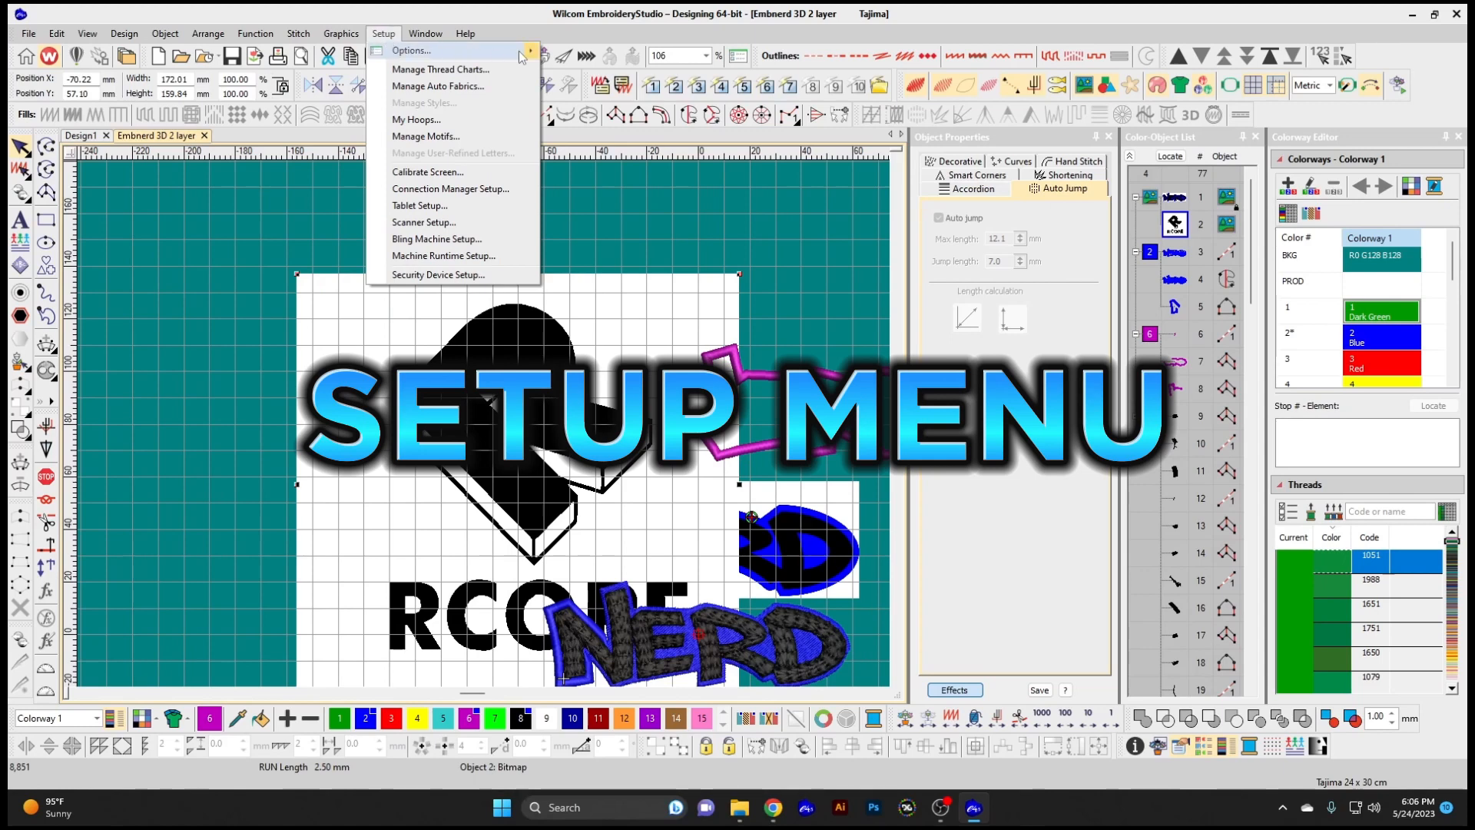
mouse_move(532, 57)
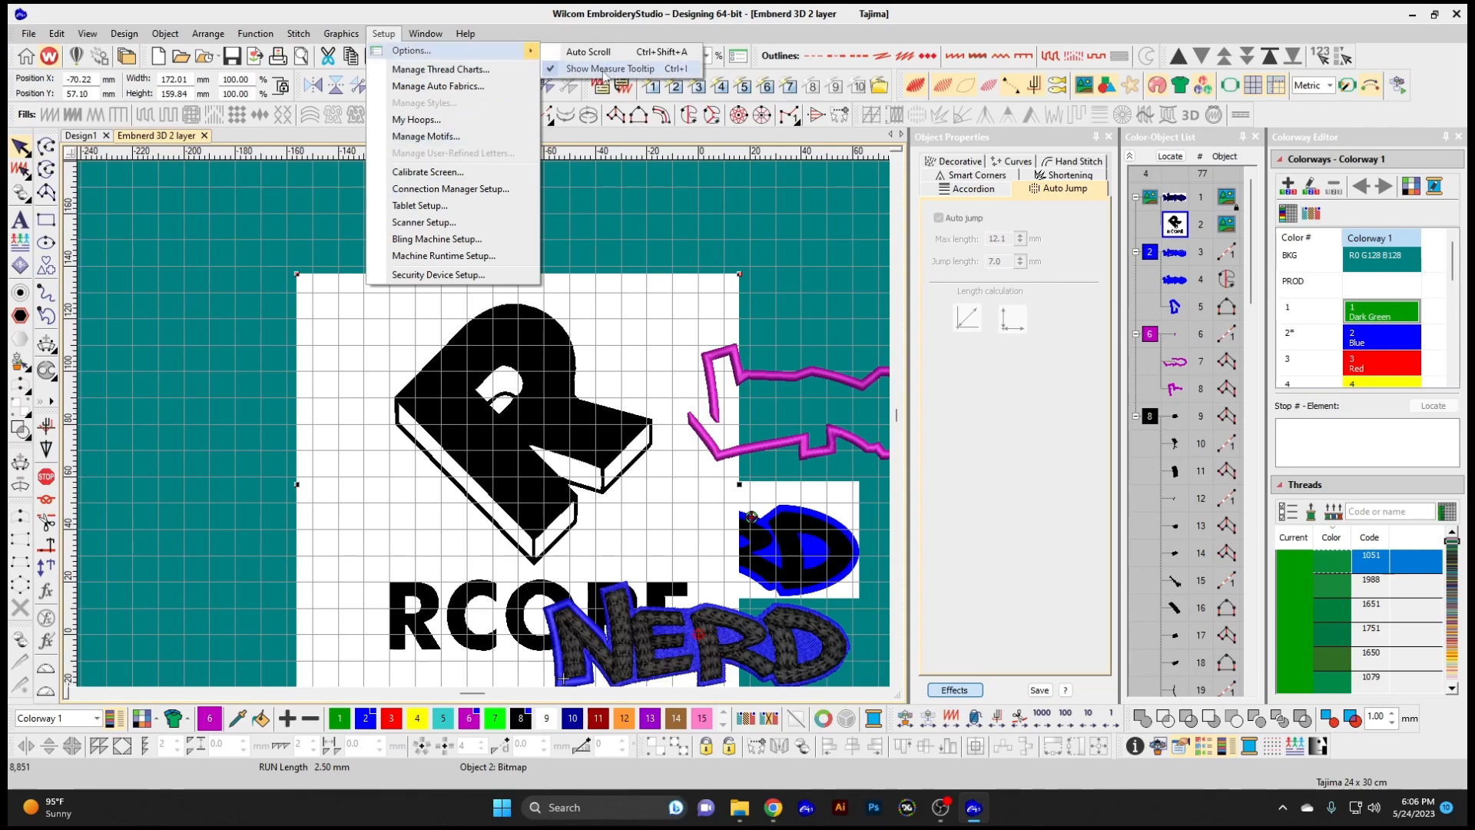
left_click(554, 70)
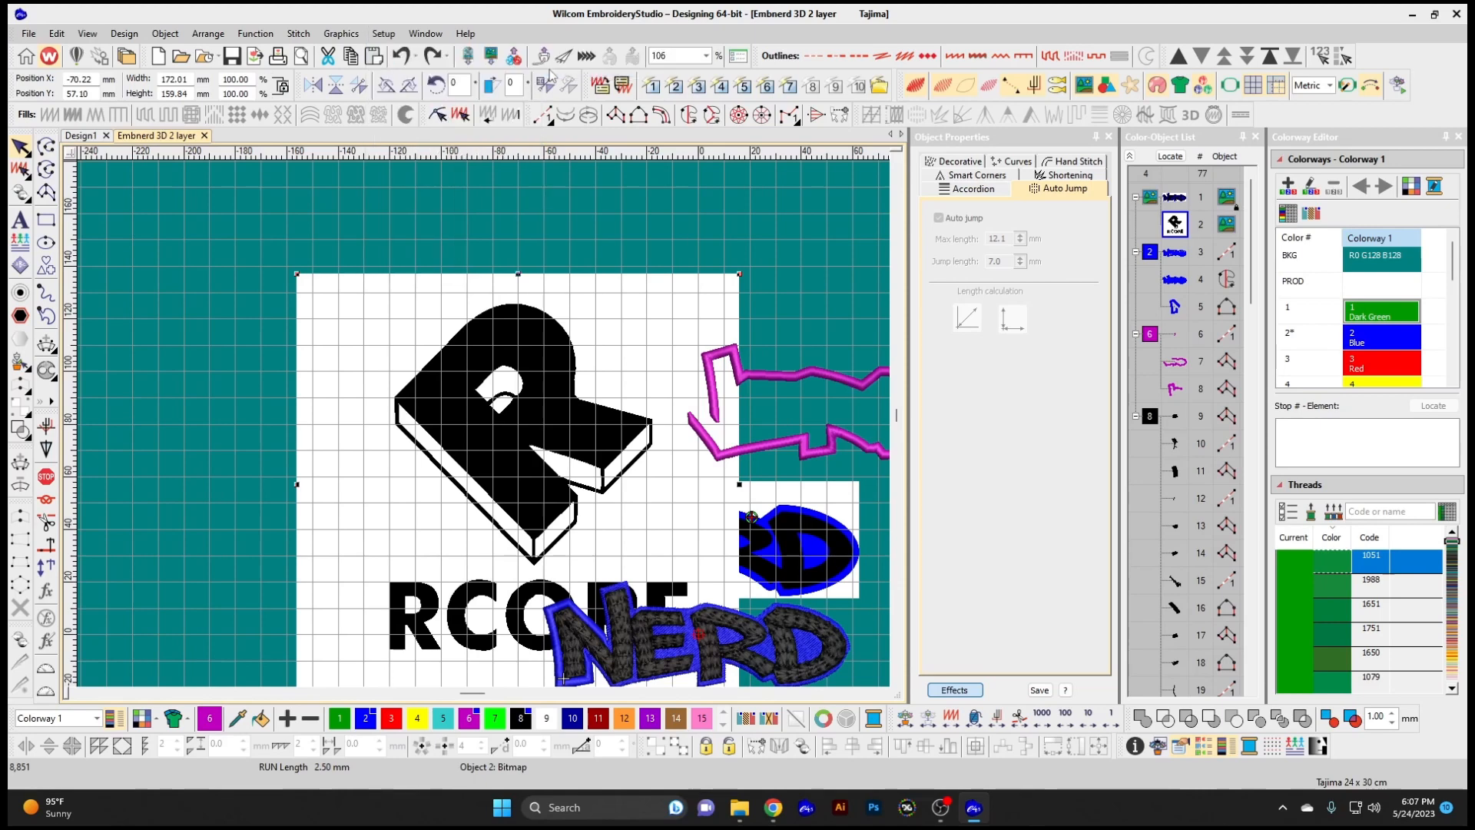
key("m")
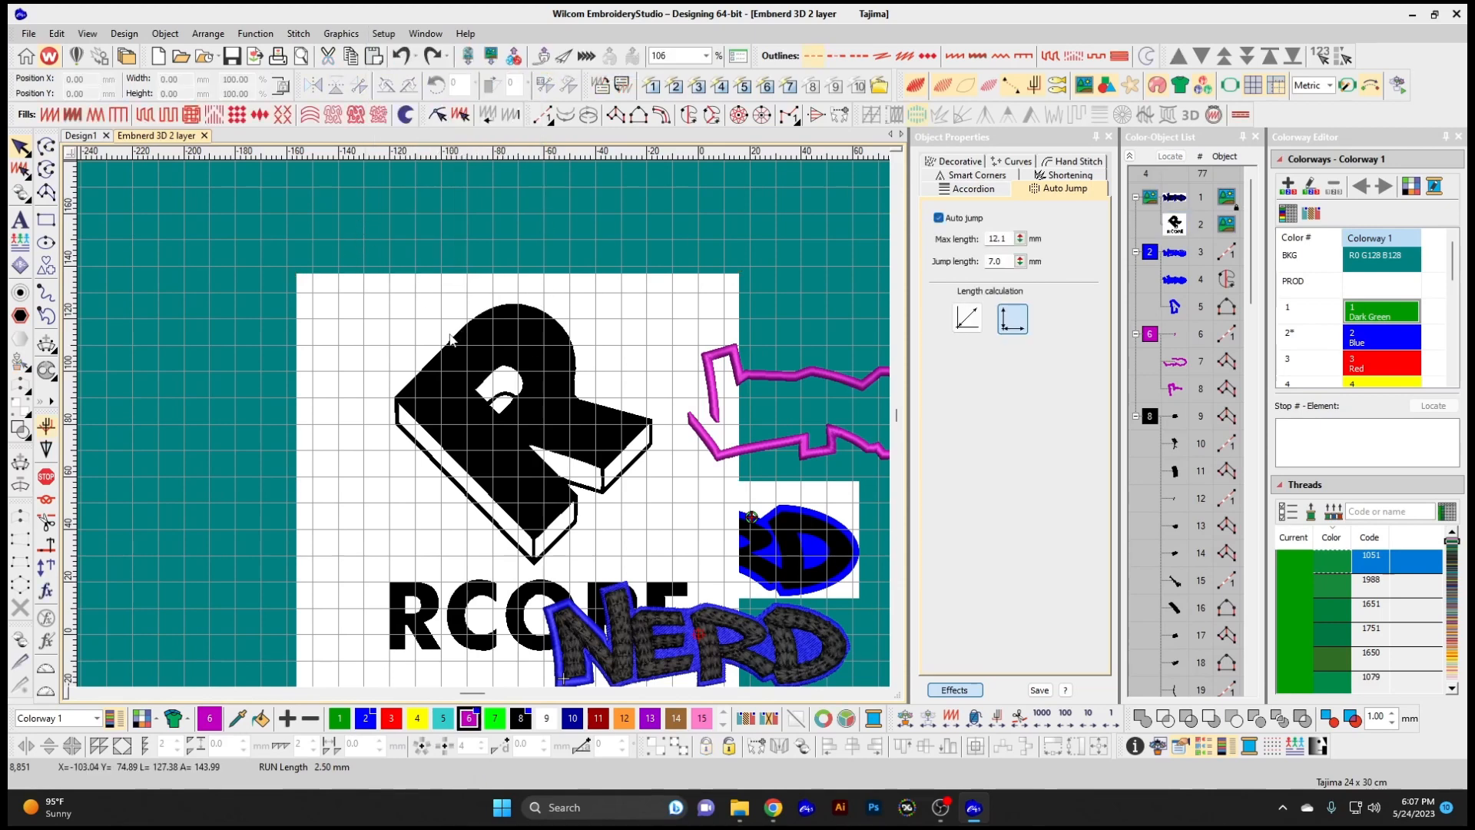
left_click(515, 304)
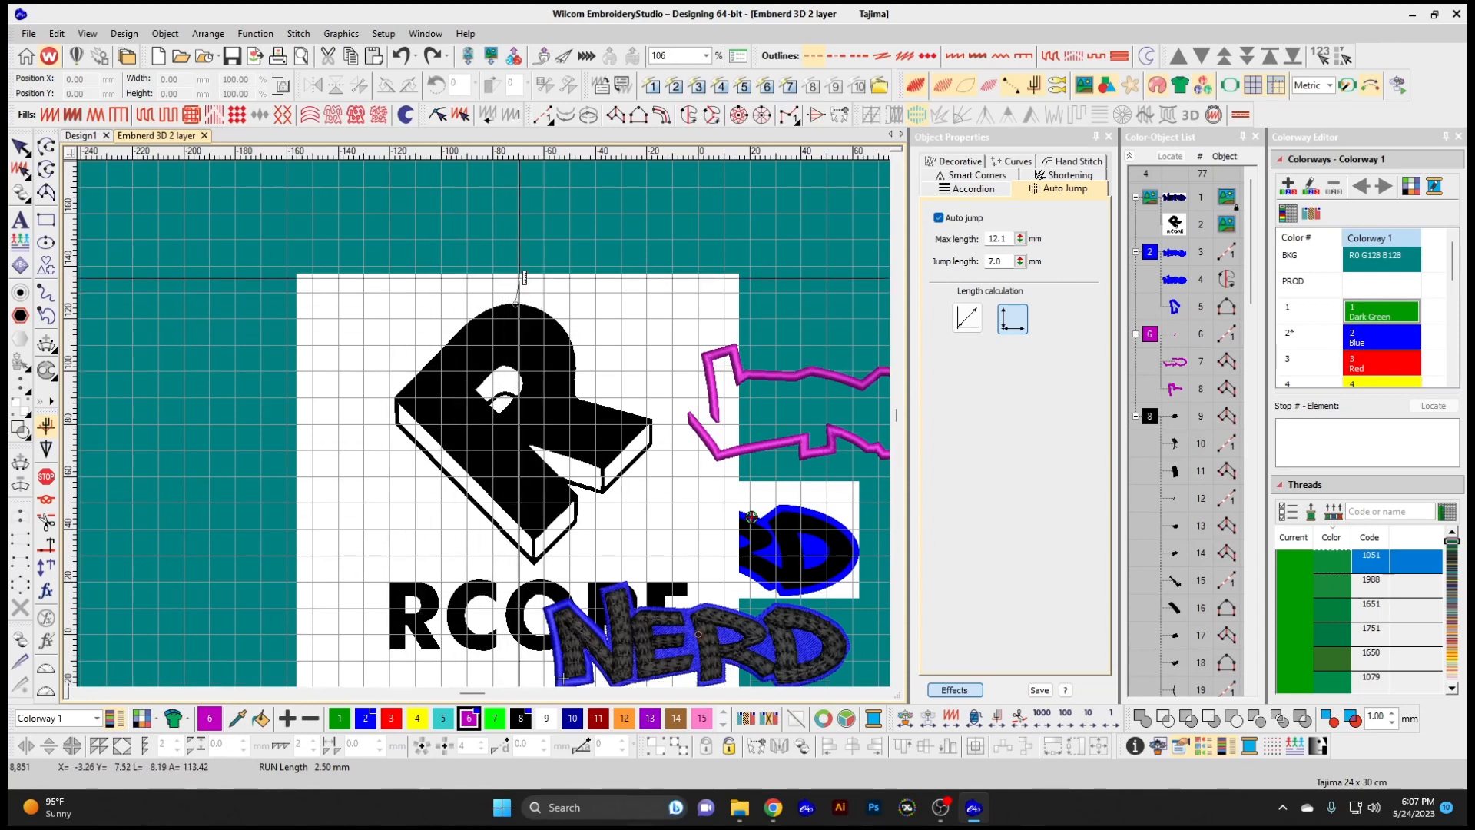
Turn the measure tooltip back on to show length and angle beside the pointer while measuring
left_click(384, 33)
mouse_move(507, 50)
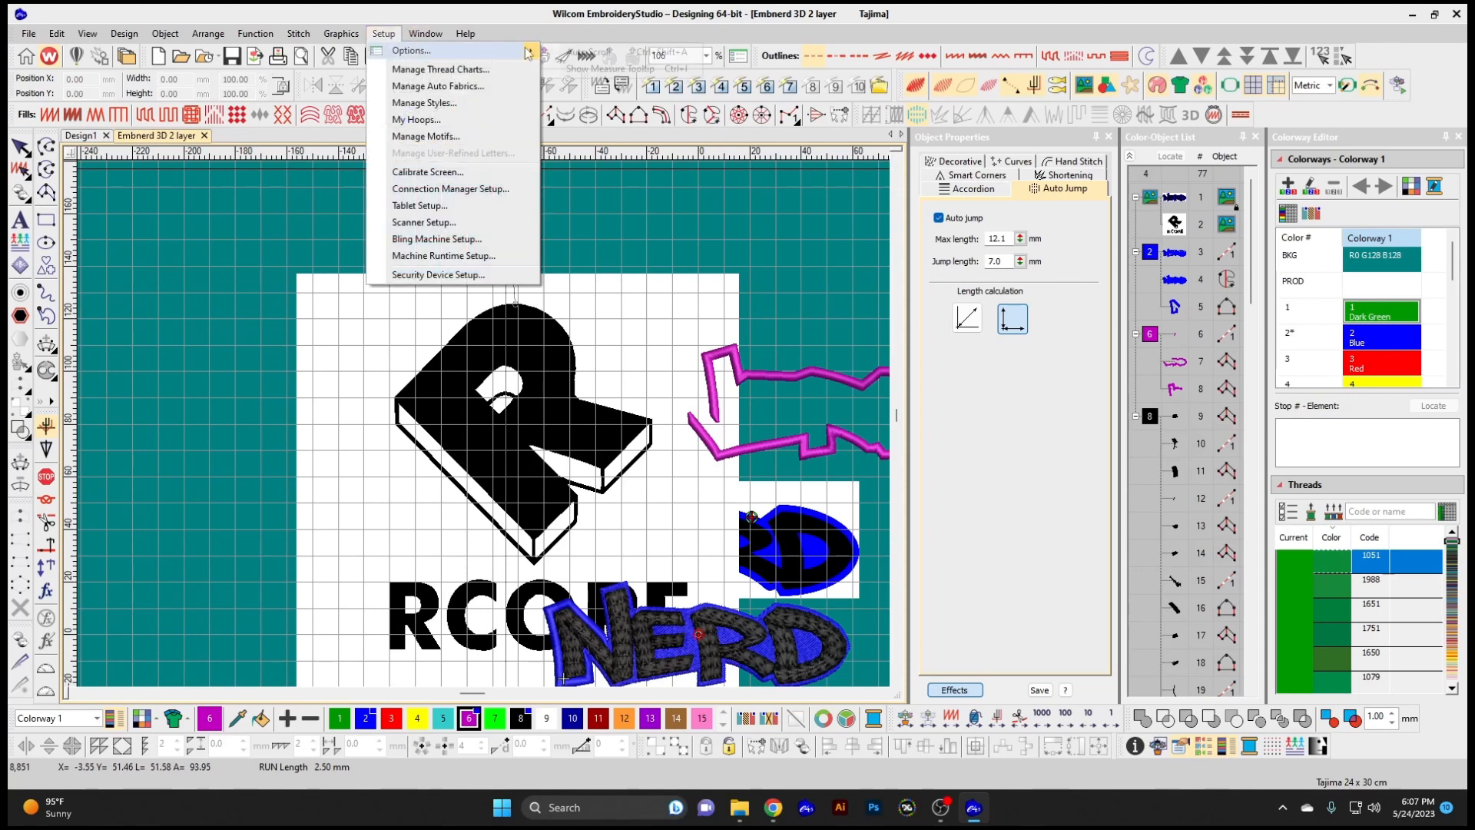
left_click(558, 69)
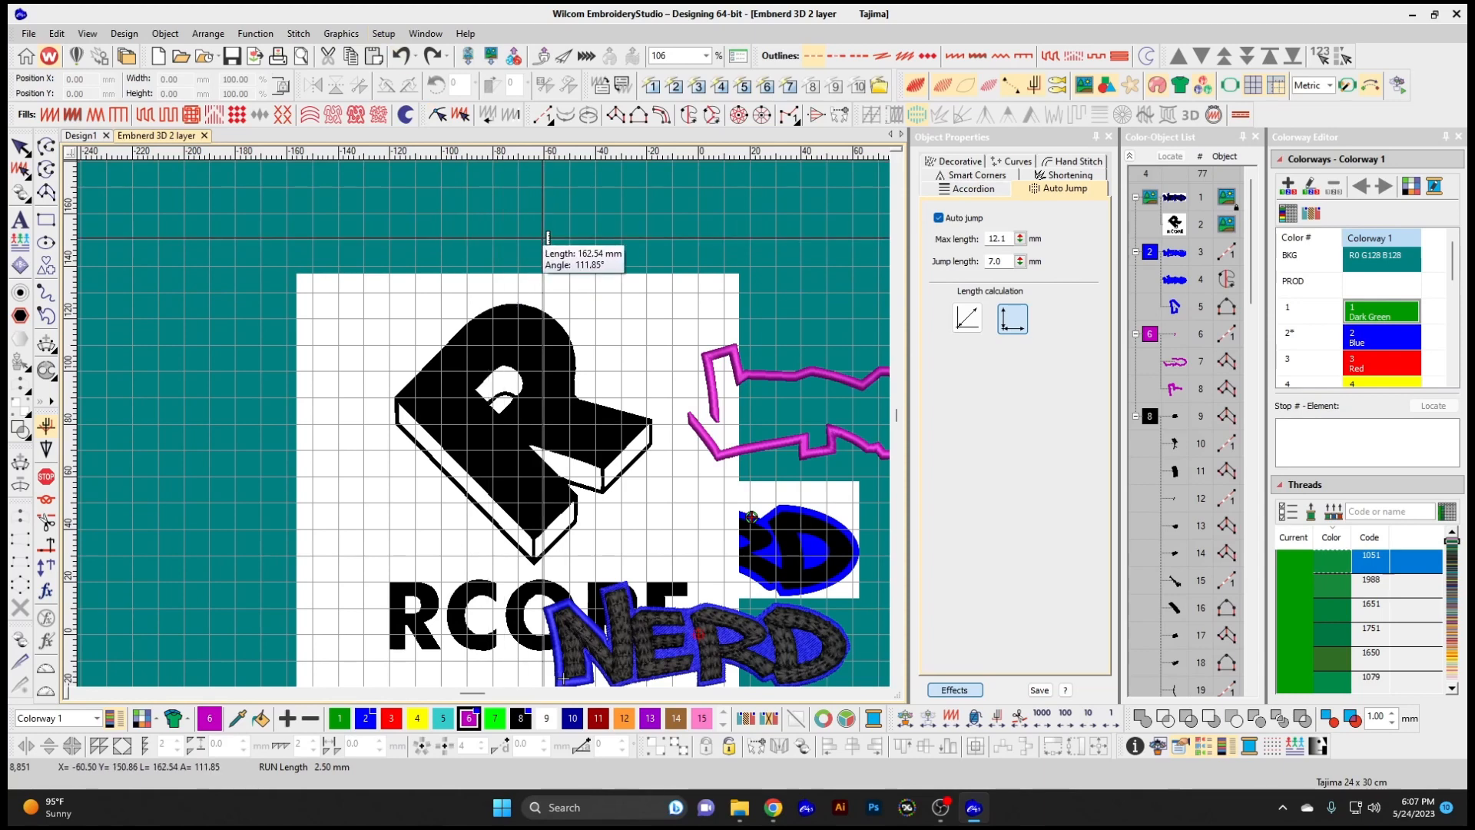
Turn on Auto Scroll in the setup options
left_click(384, 34)
mouse_move(534, 53)
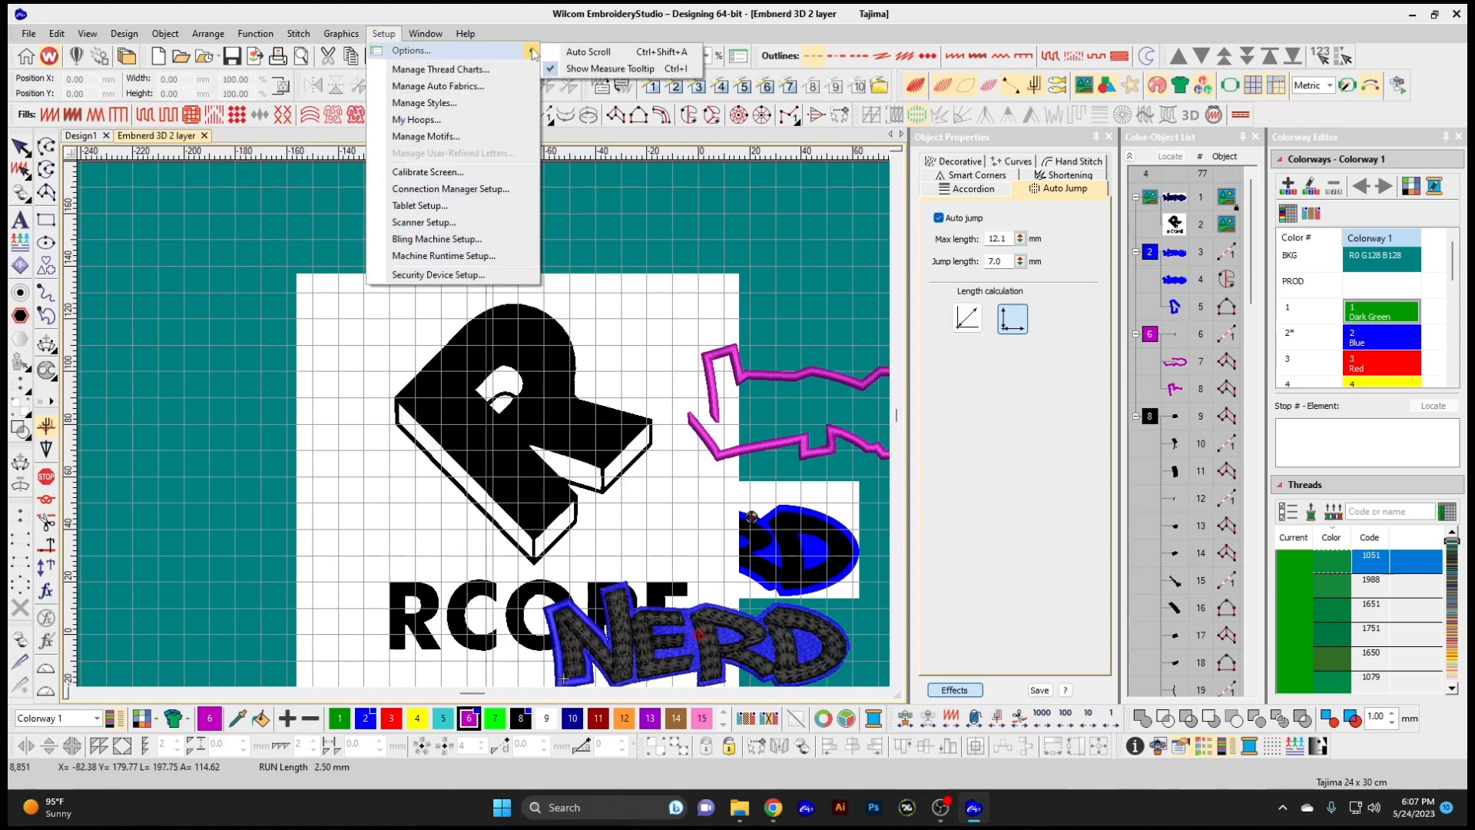
left_click(591, 56)
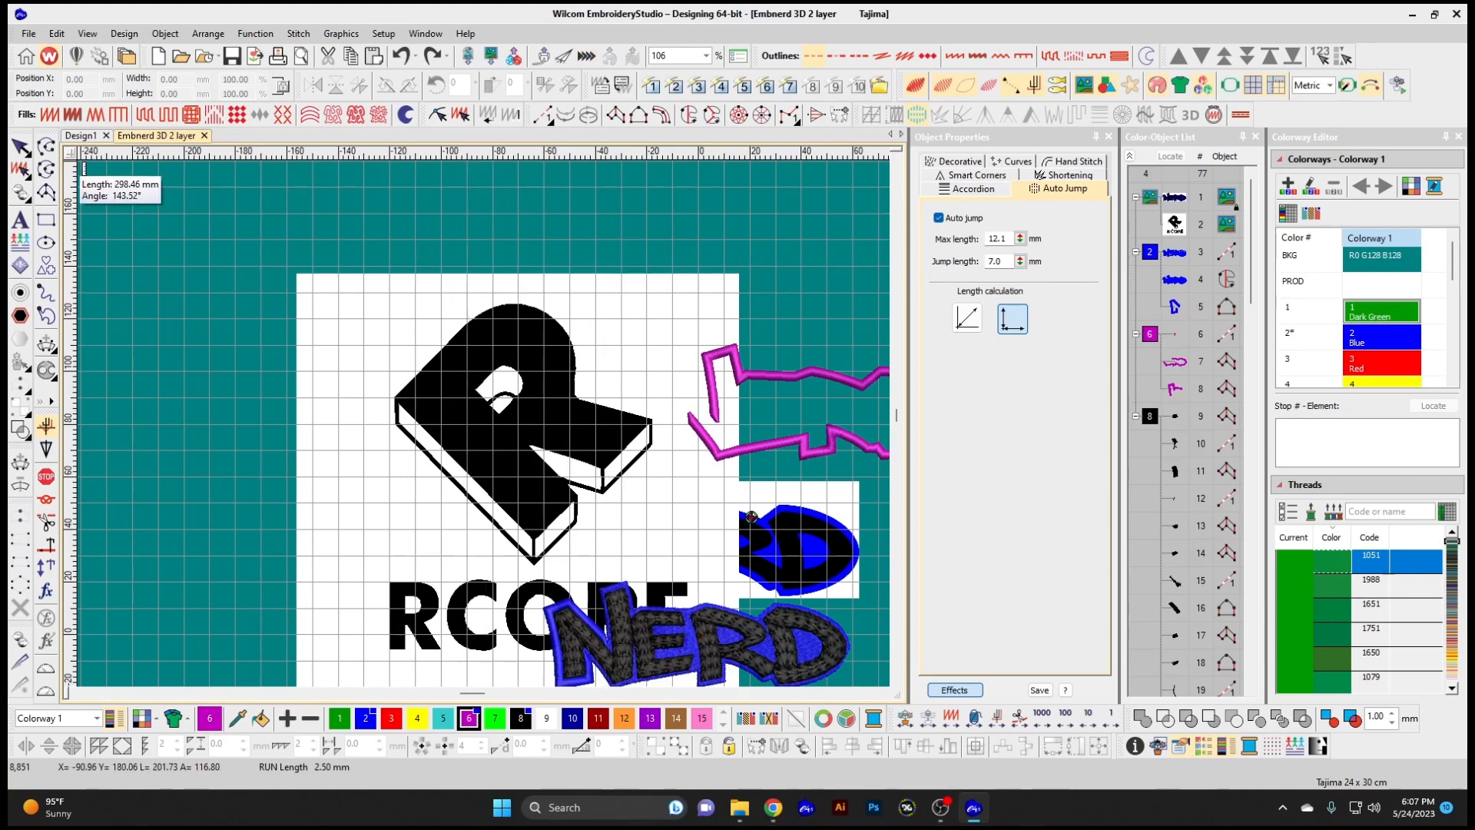
Digitize a near-vertical, three-point run line above the R emblem, letting the view scroll along with the pointer
left_click(544, 114)
left_click(544, 251)
left_click(544, 187)
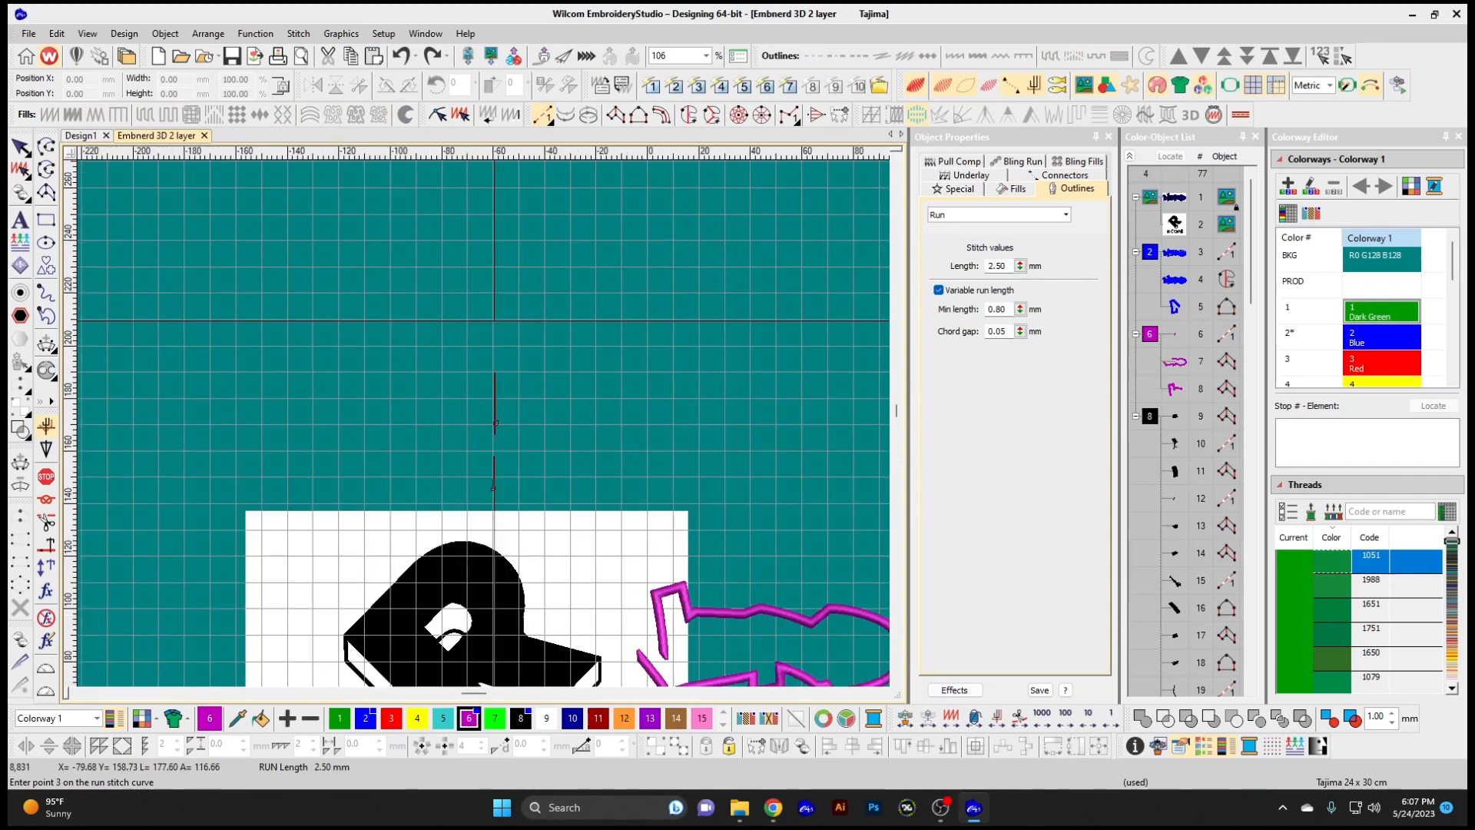
left_click(493, 286)
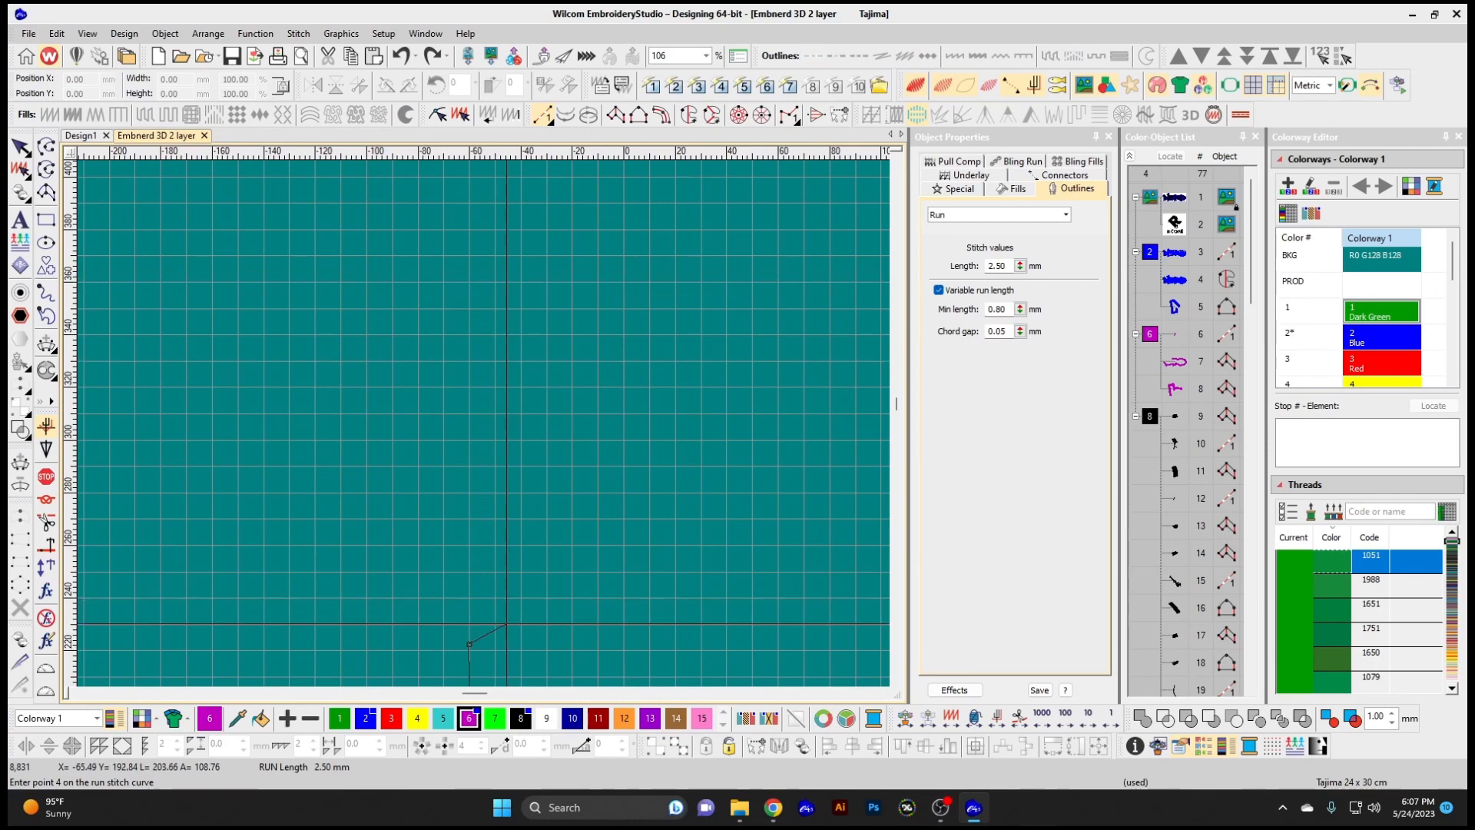
scroll(501, 359, "down", 2)
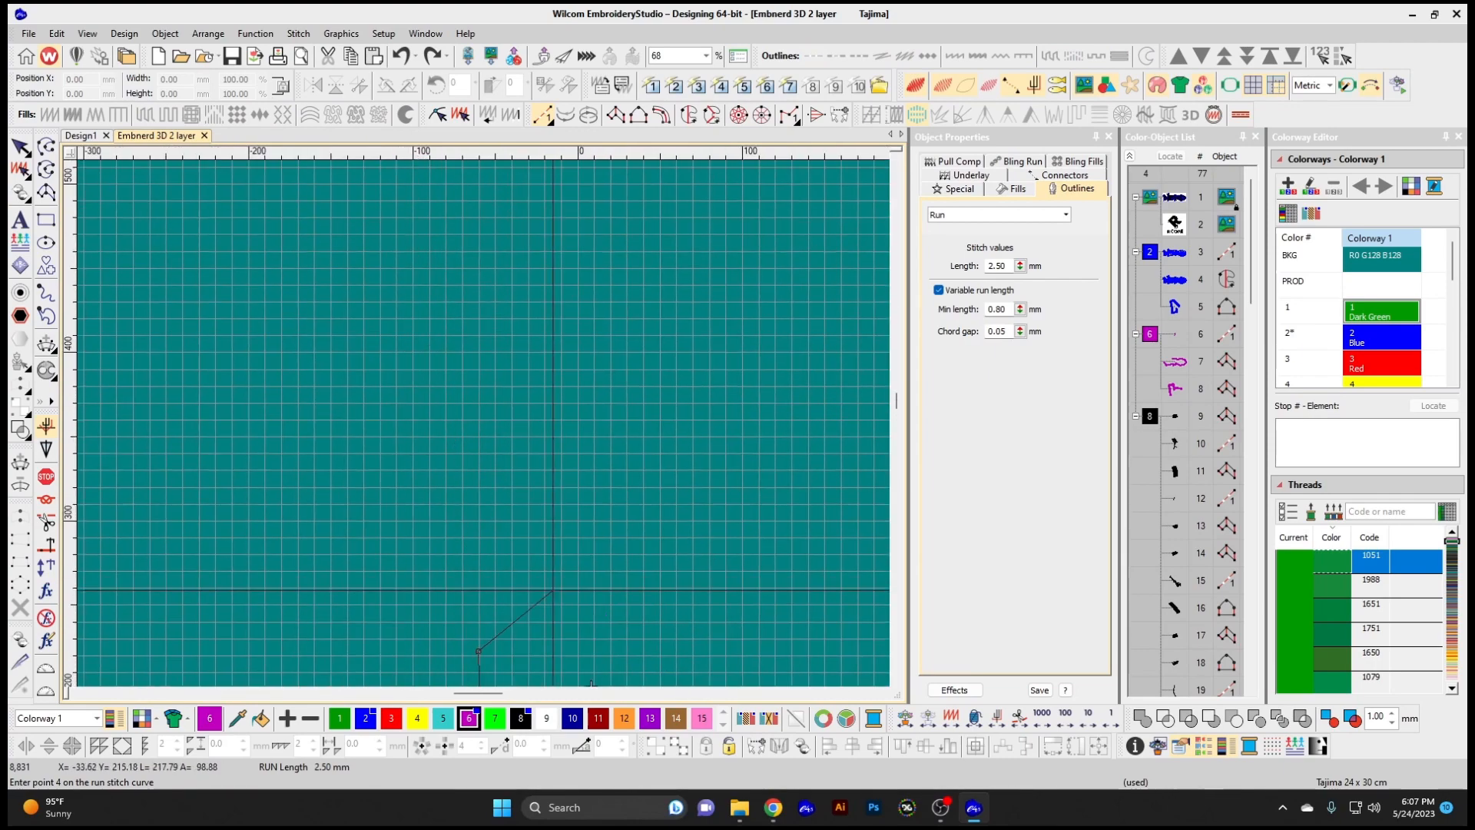
scroll(418, 228, "down", 1)
key("Return")
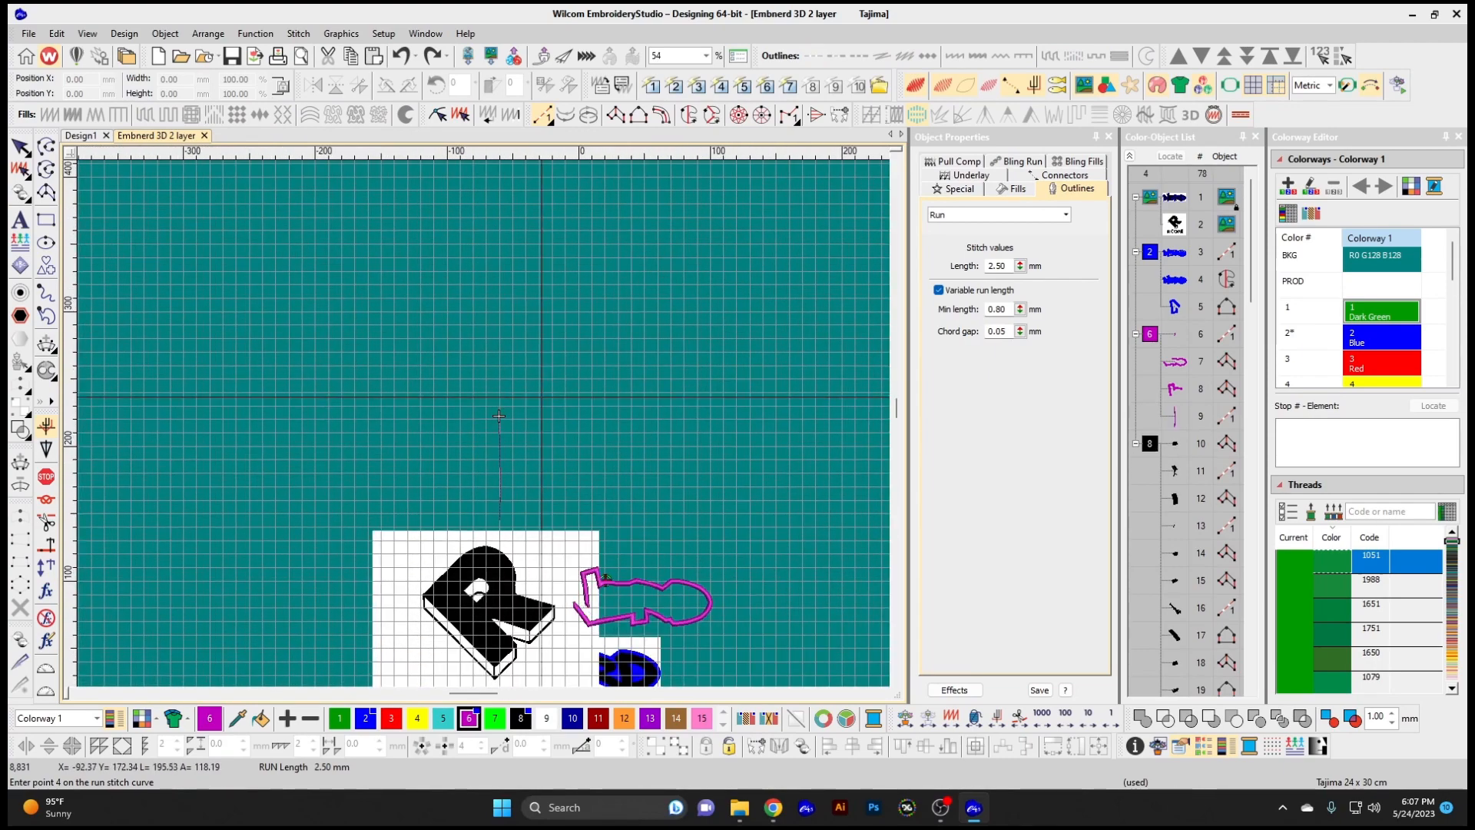
Turn off Auto Scroll, and test the fixed view with a short two-point run line that is discarded
left_click(383, 34)
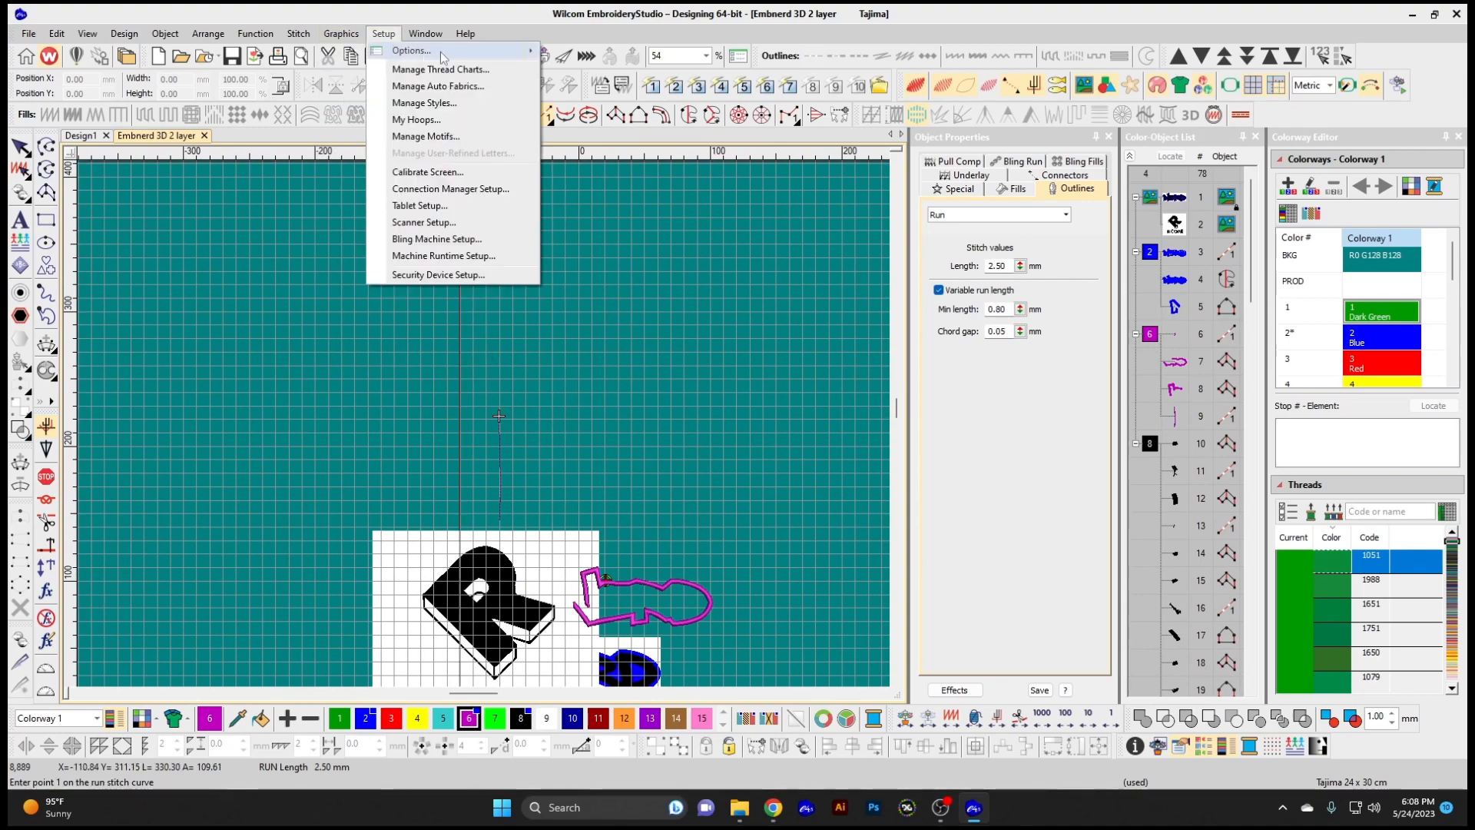
left_click(562, 52)
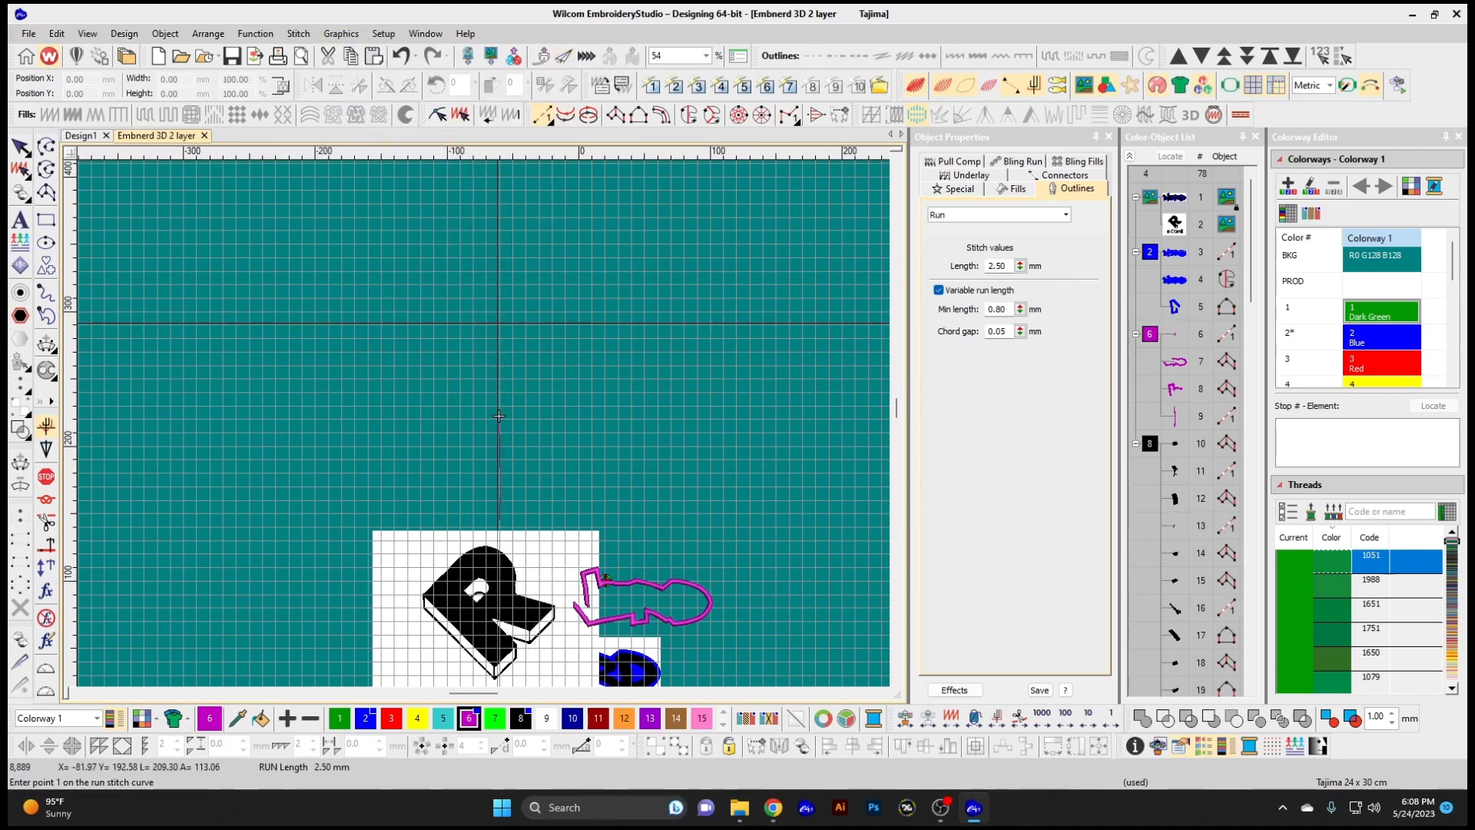
left_click(491, 280)
left_click(497, 200)
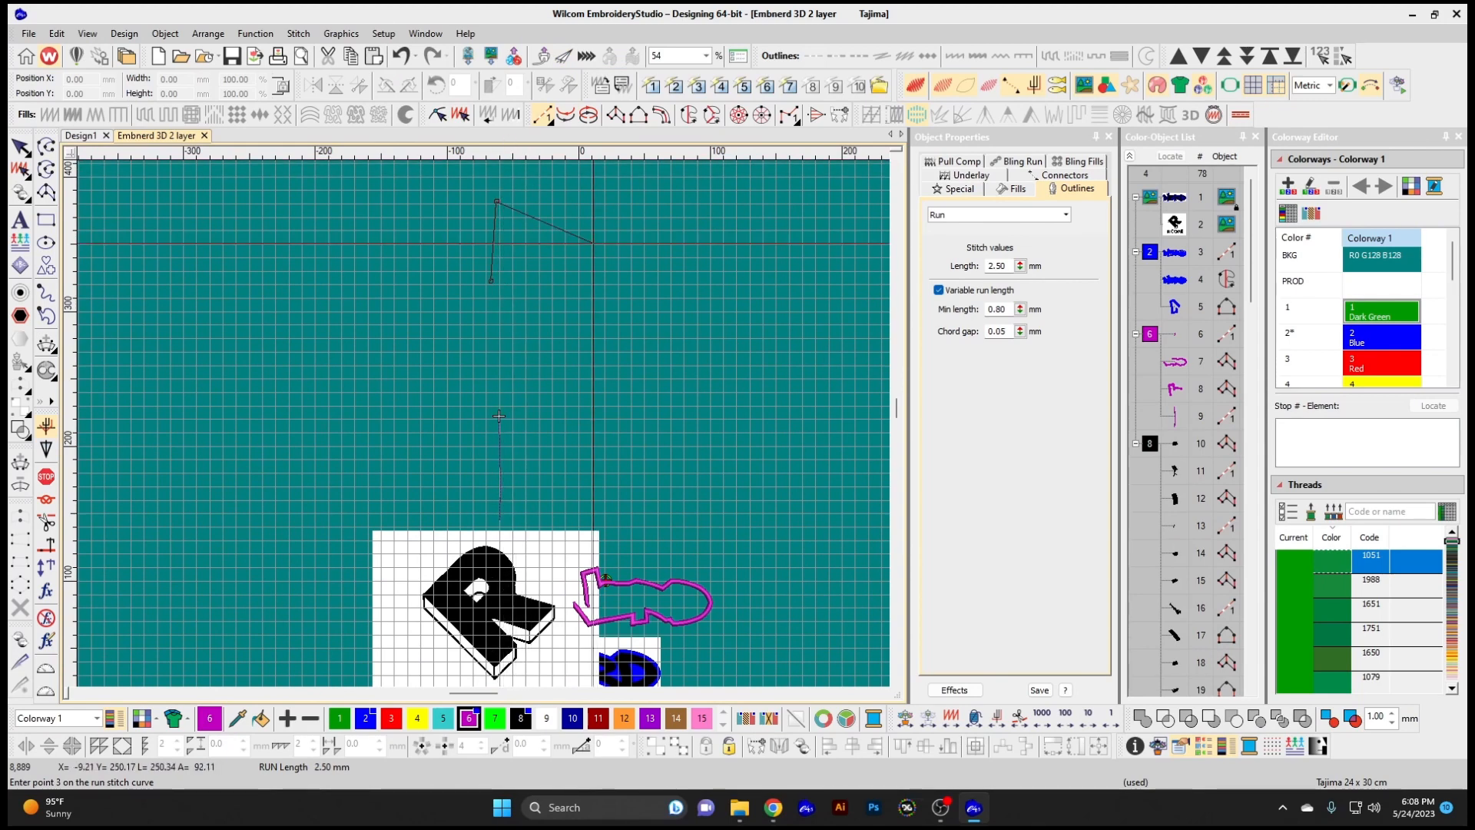
key("Escape")
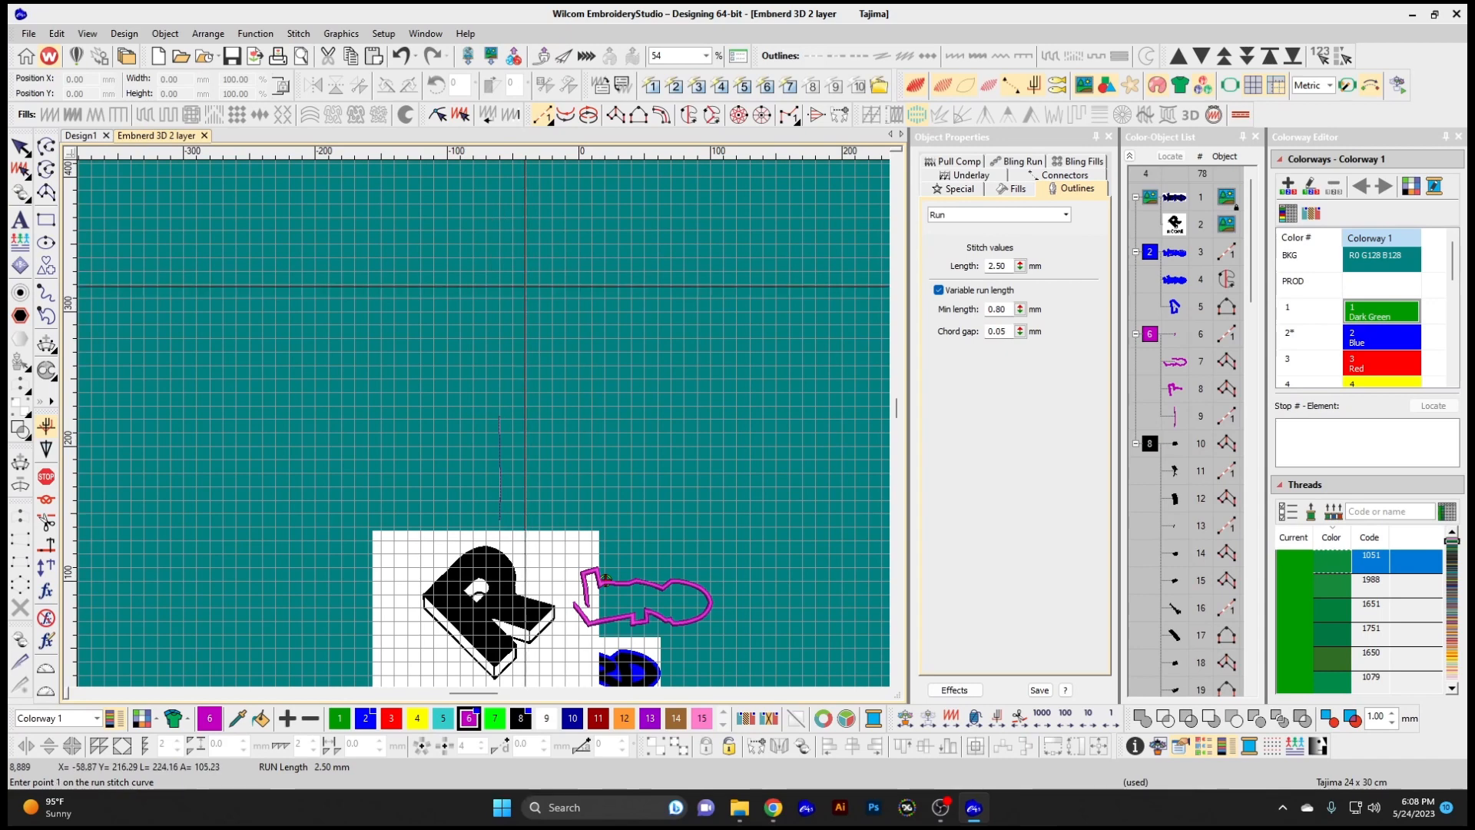
View the motif set and motif options in Manage Motifs, and cancel without changes
left_click(383, 33)
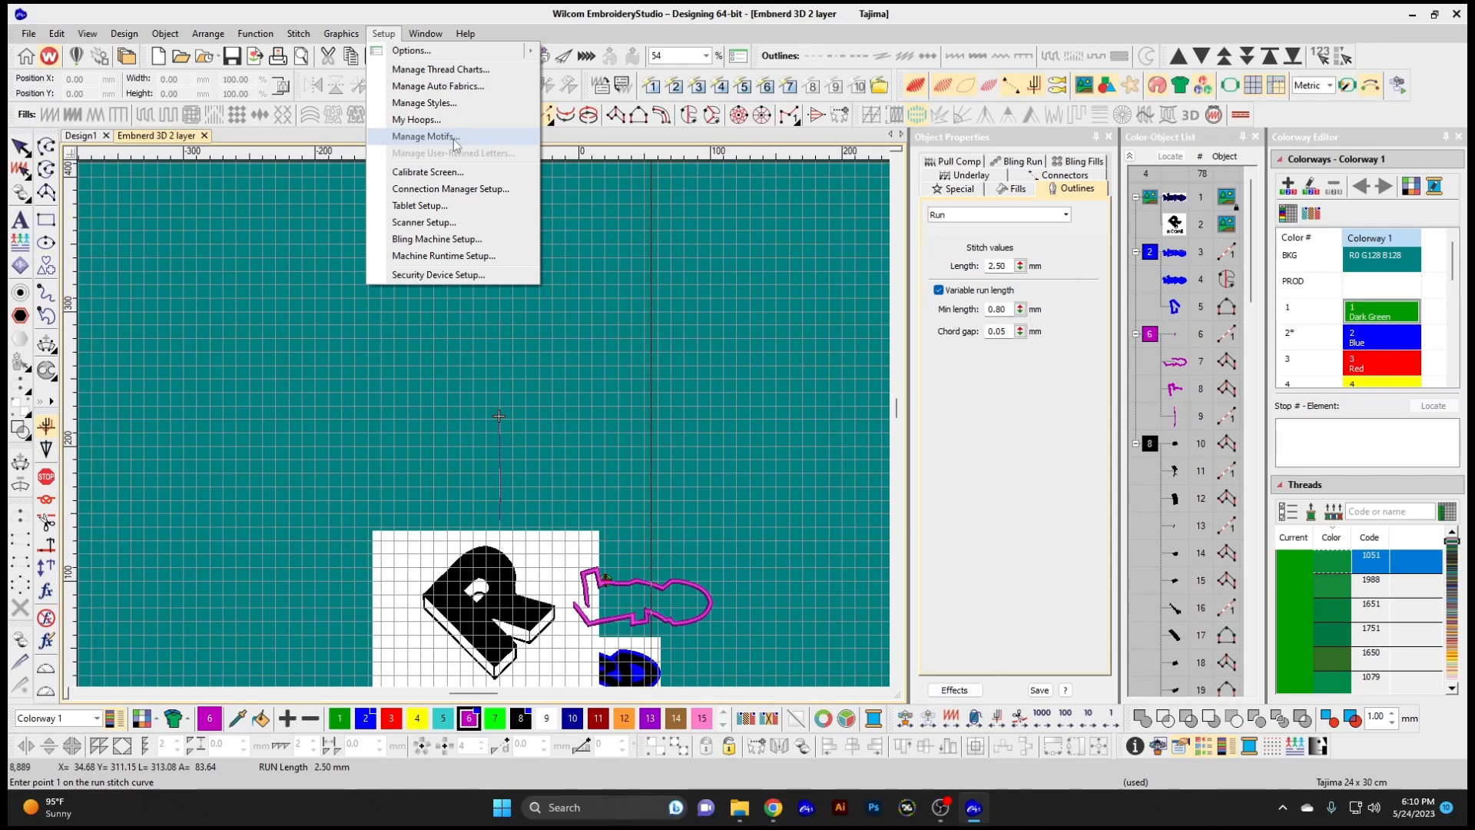
left_click(455, 144)
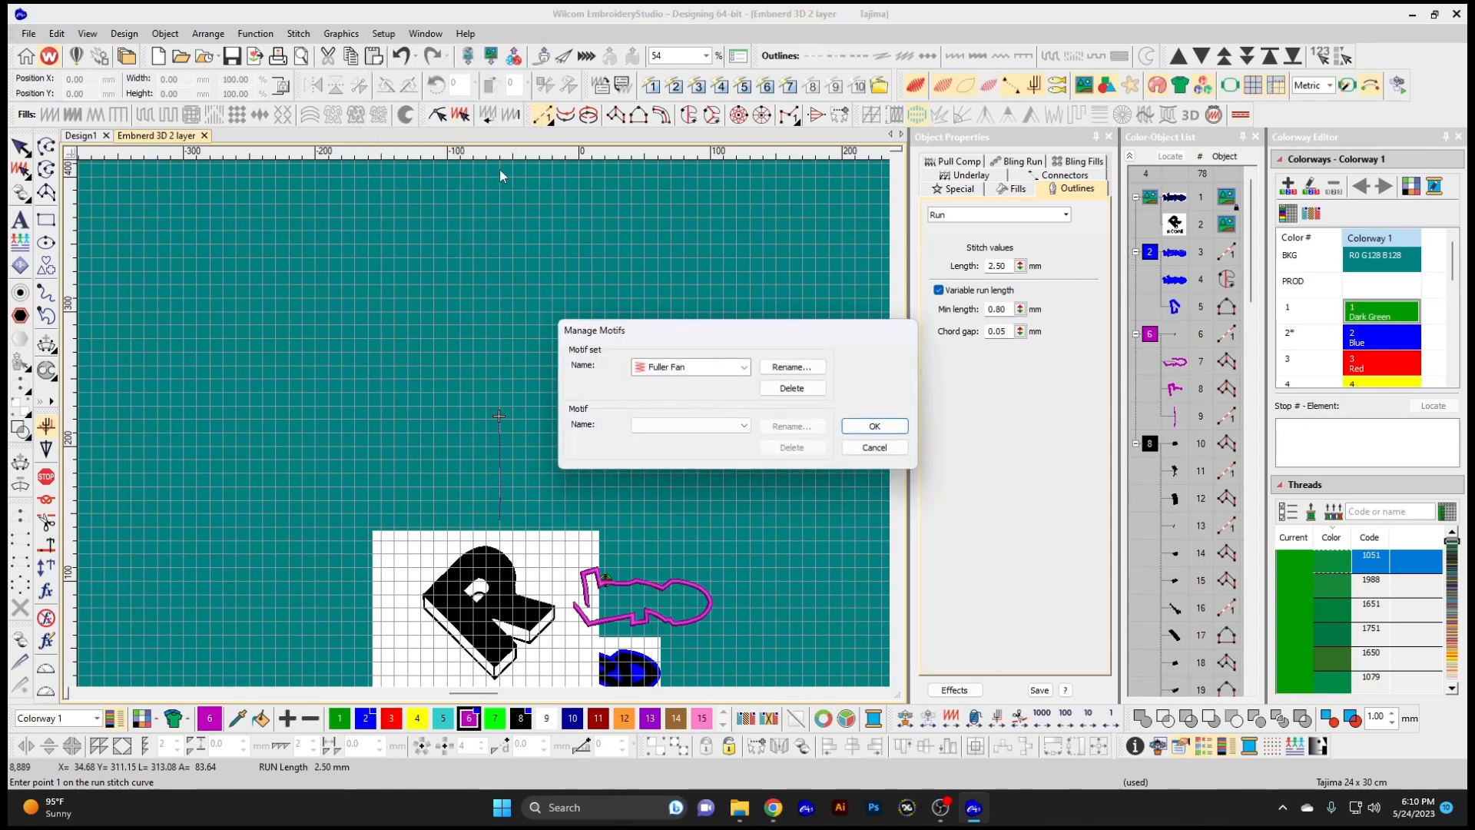
left_click(904, 446)
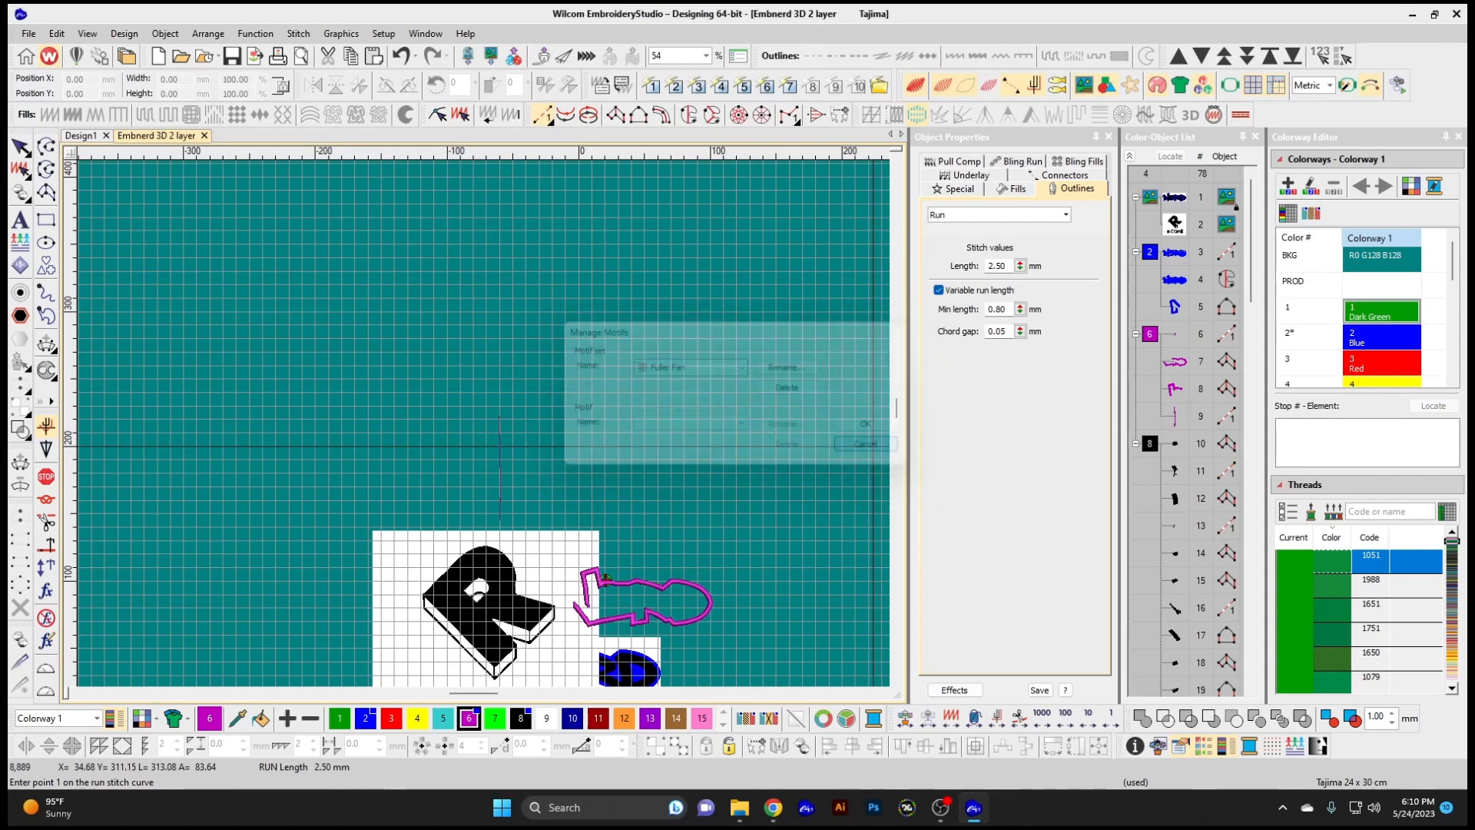
View the list of open designs in Arrange Windows, and close it without changing the layout
left_click(384, 34)
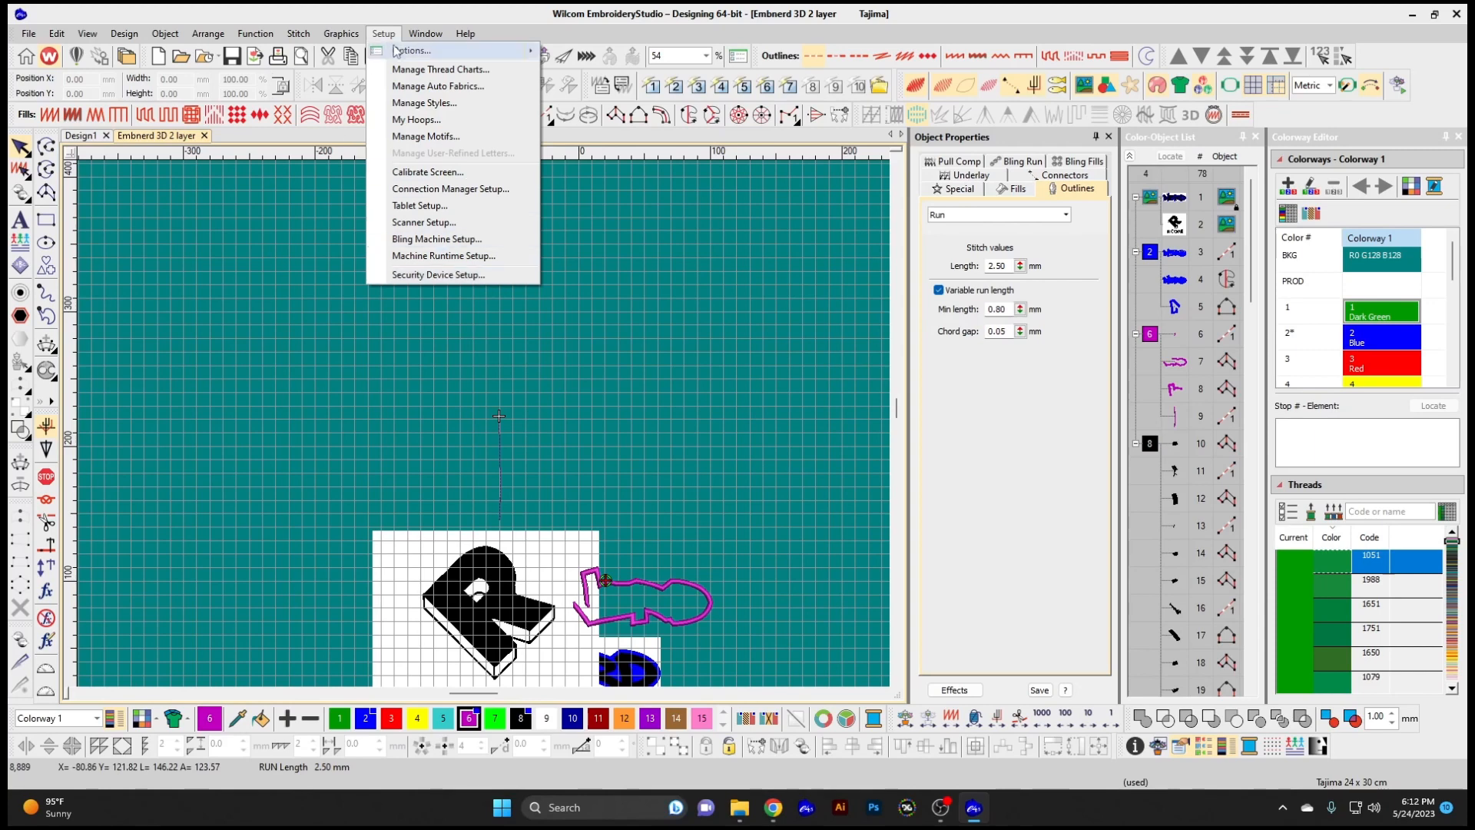
mouse_move(425, 35)
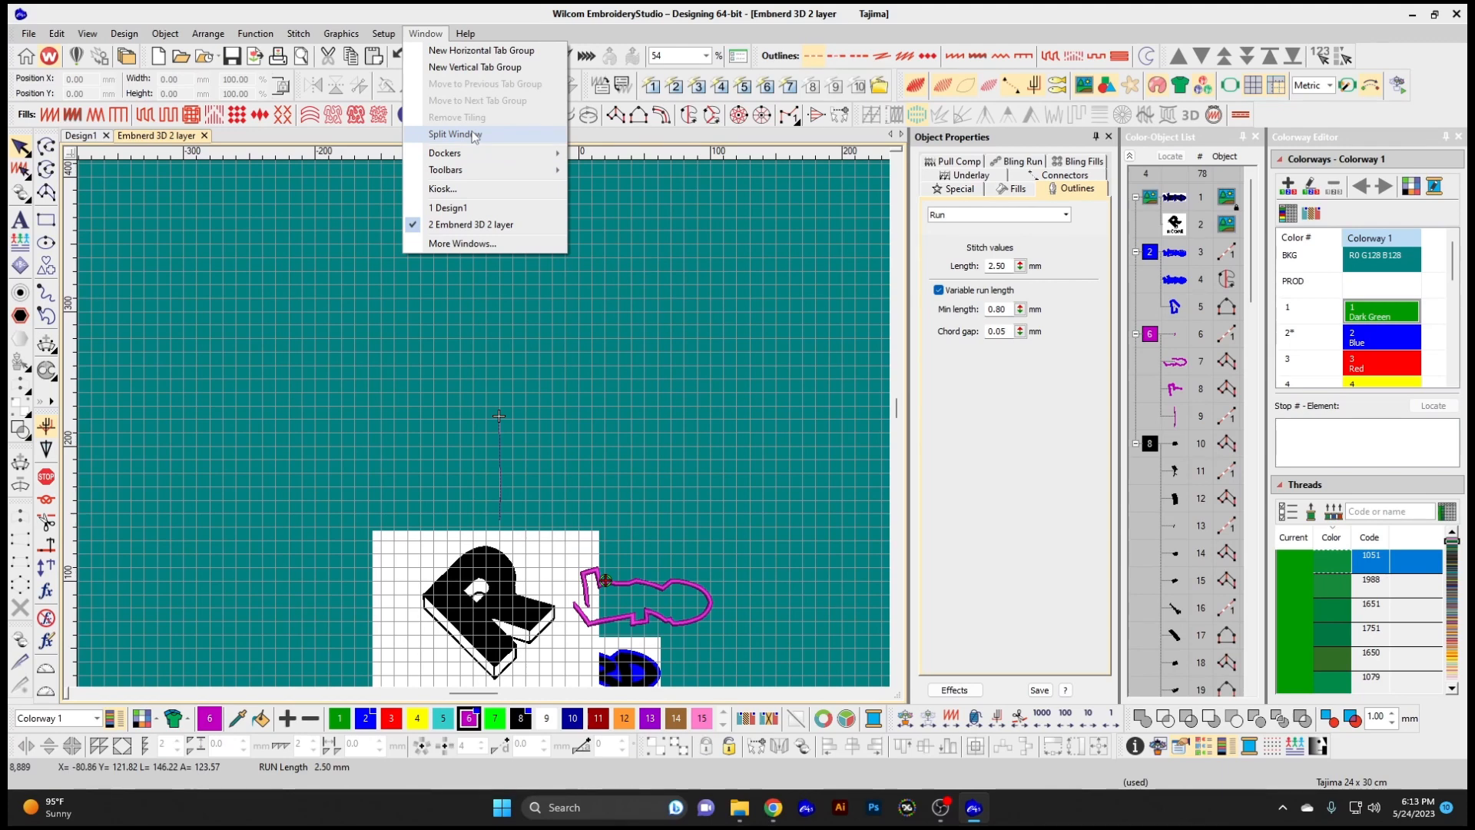
mouse_move(481, 160)
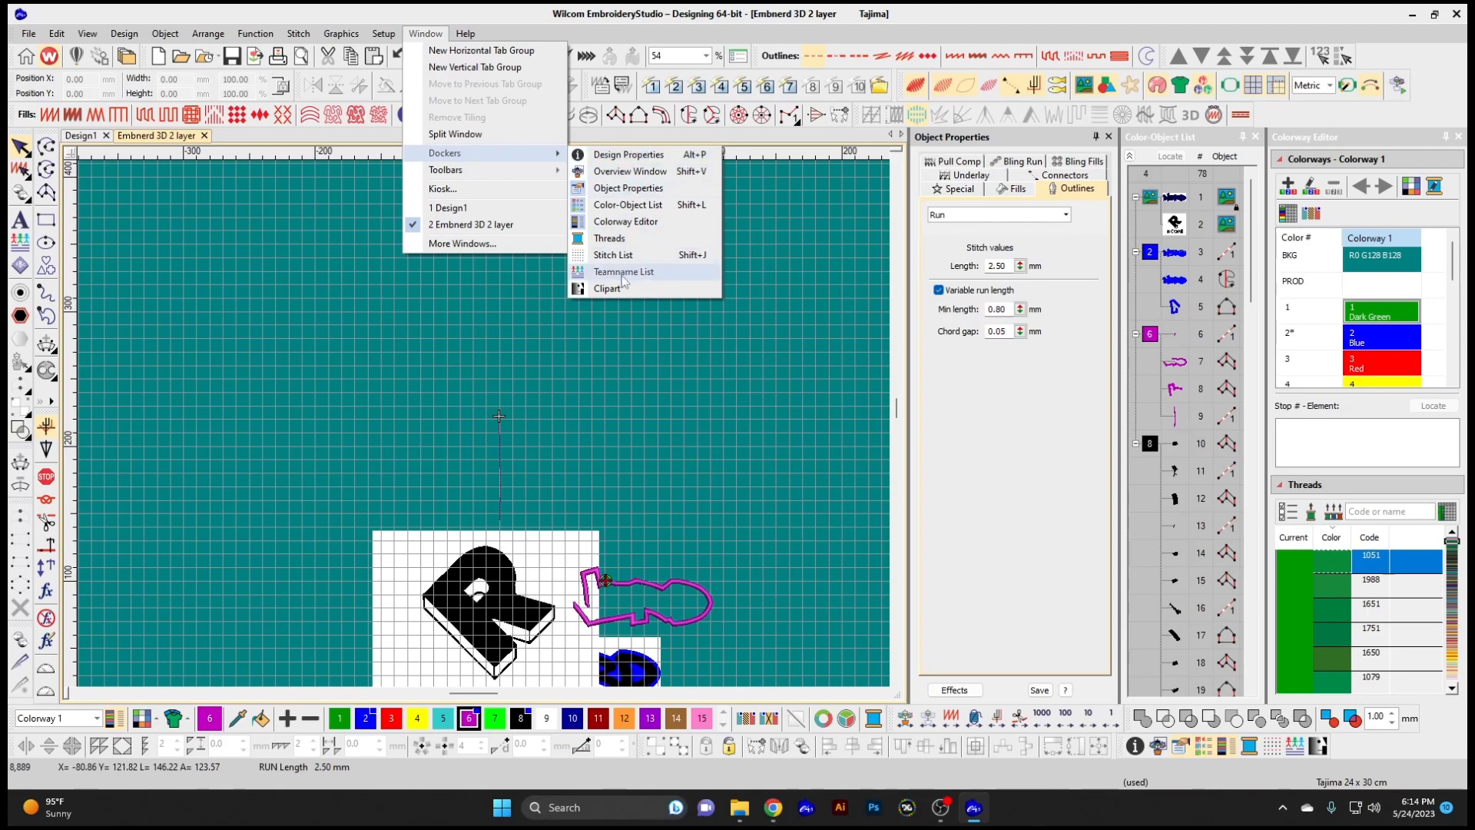
mouse_move(458, 171)
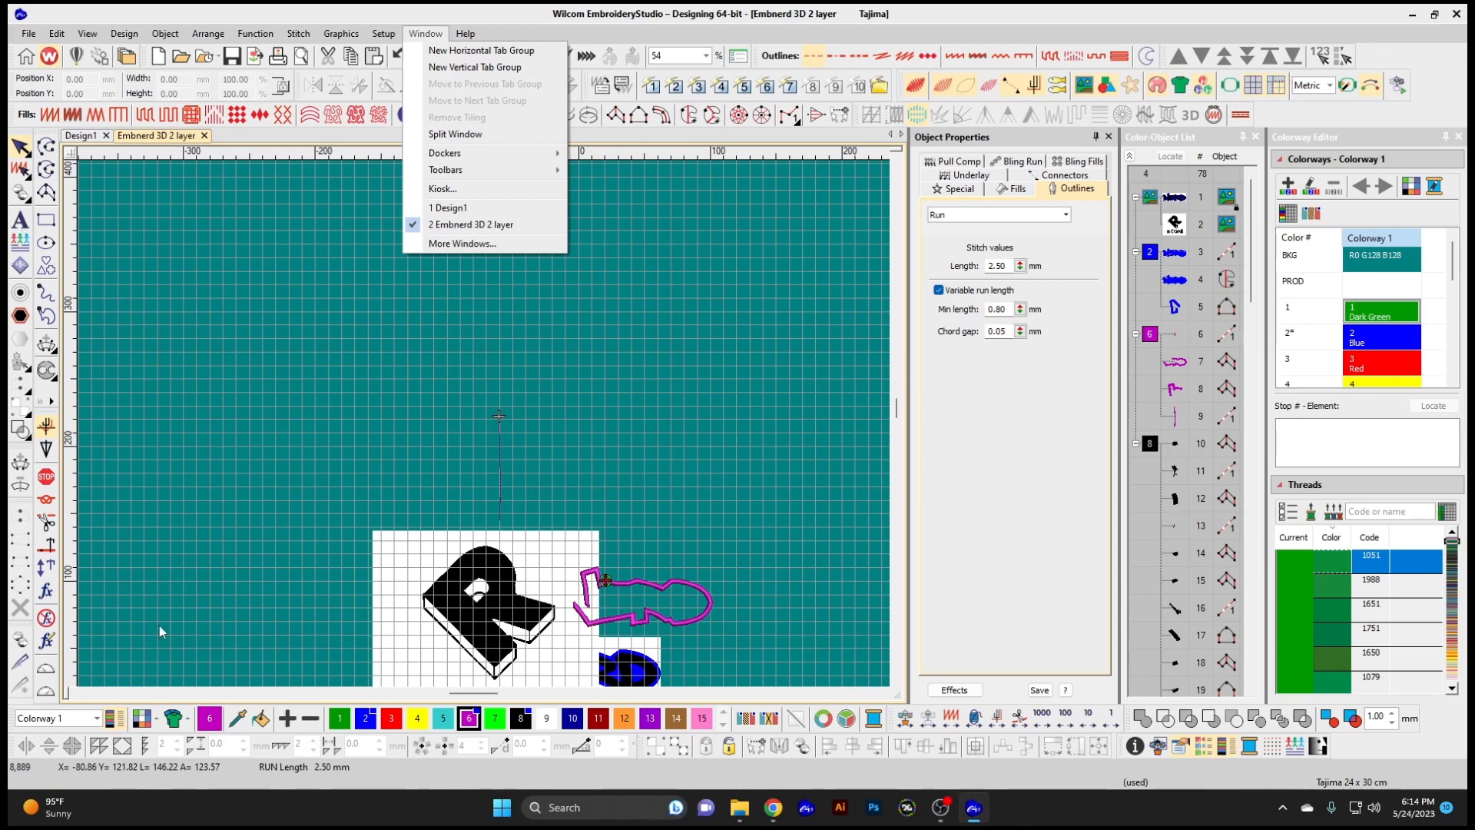
mouse_move(523, 176)
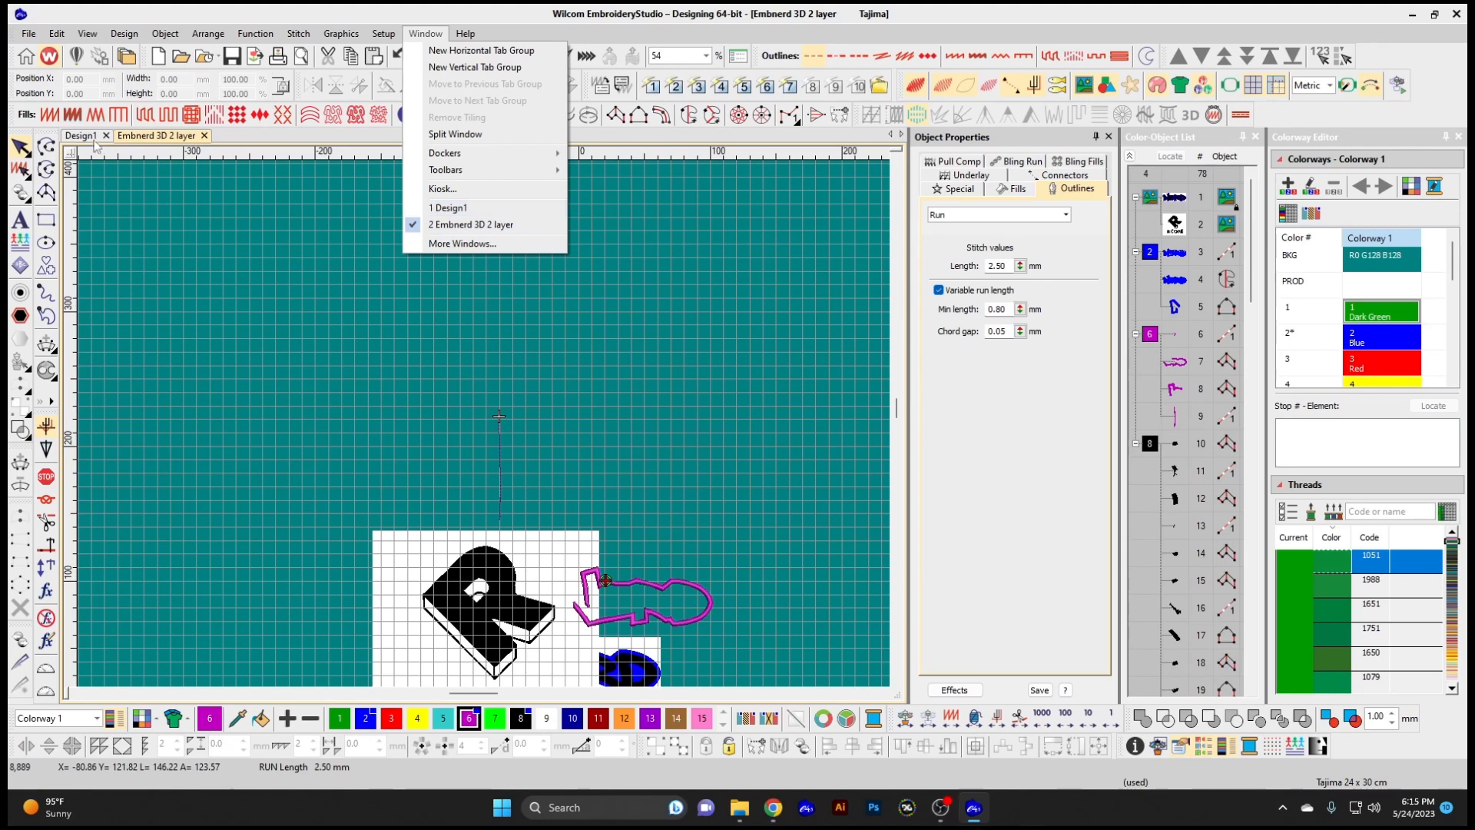
left_click(474, 243)
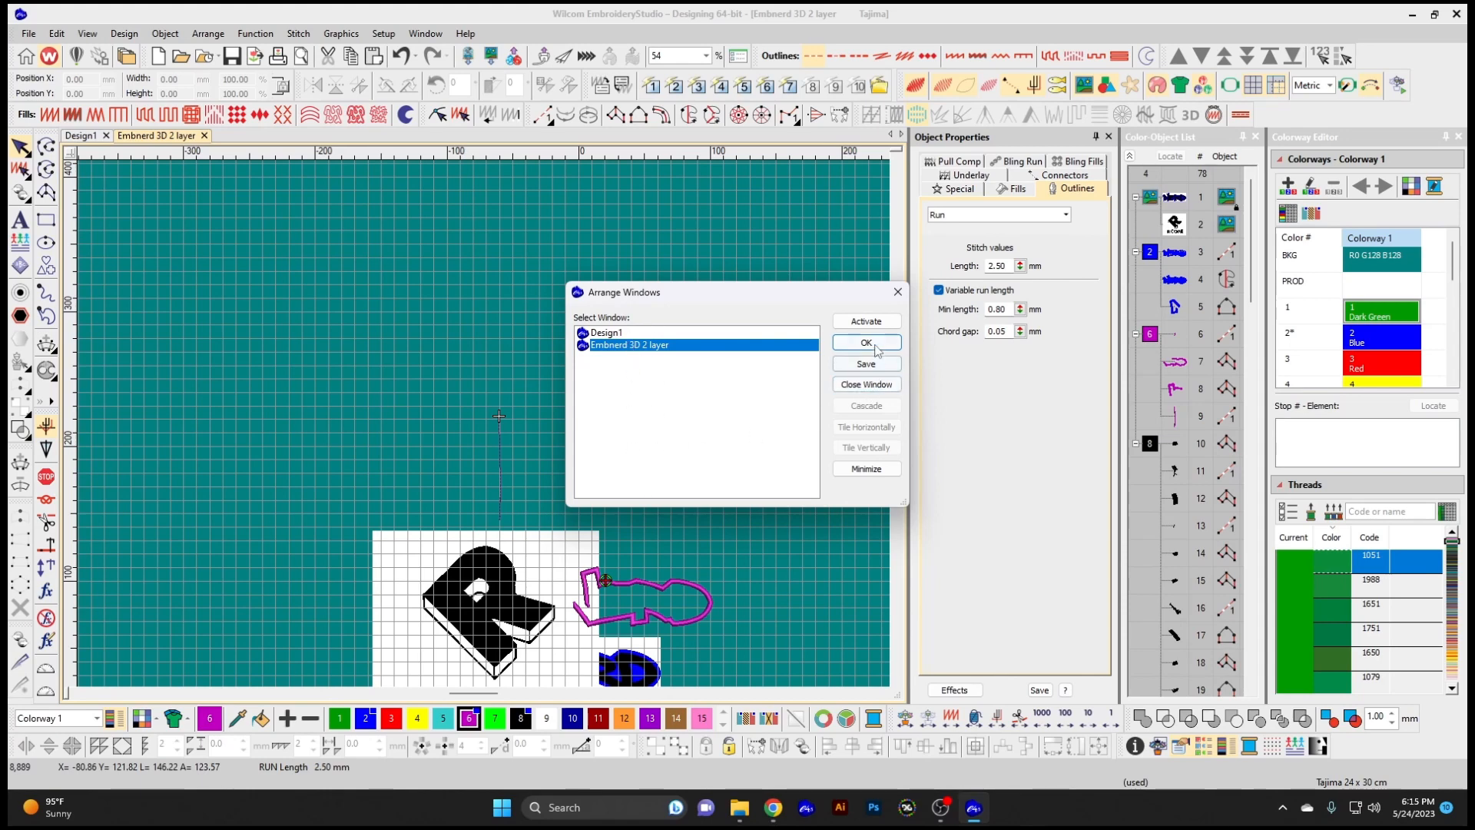
left_click(897, 292)
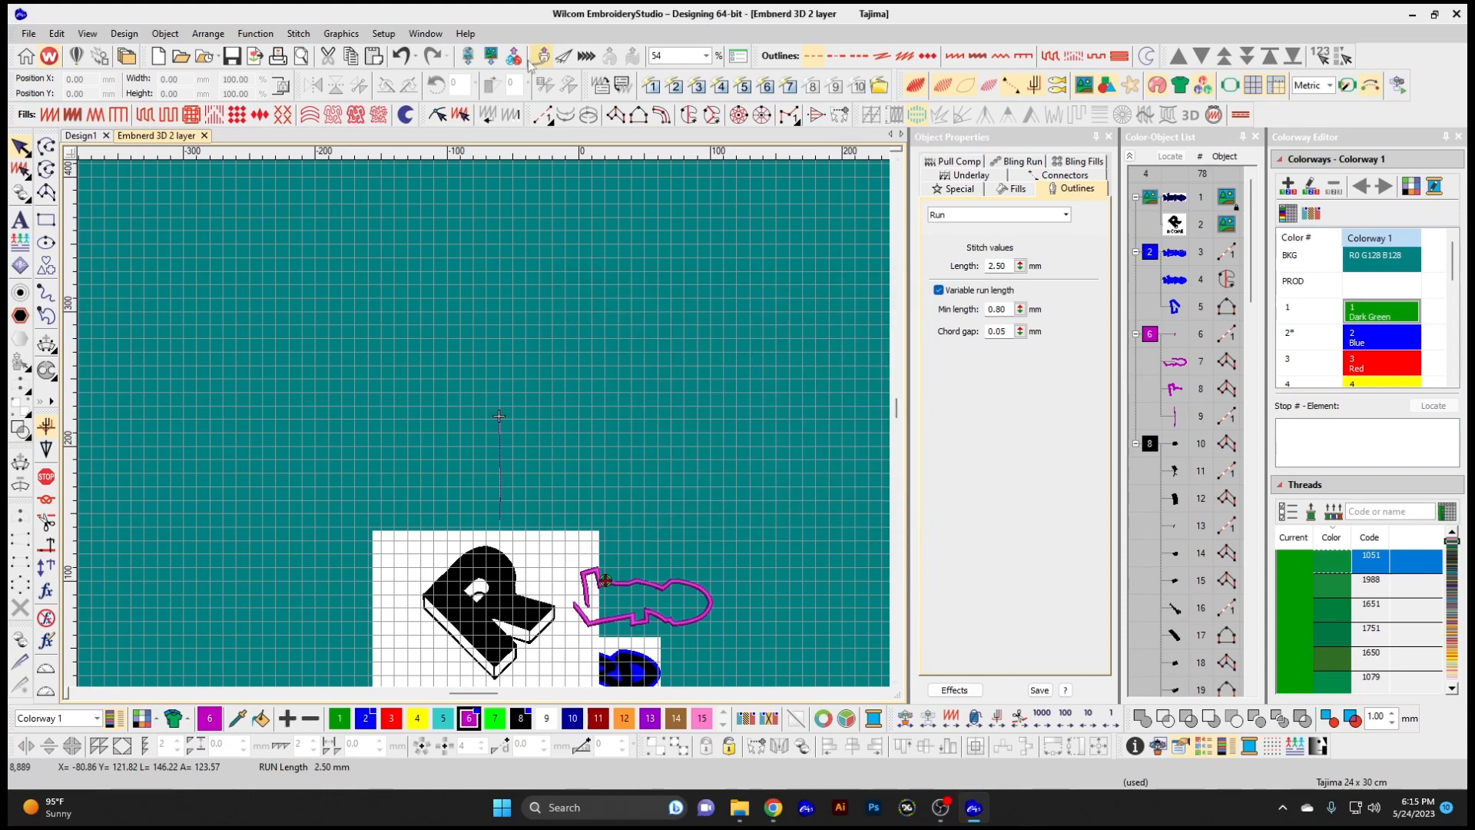
left_click(461, 35)
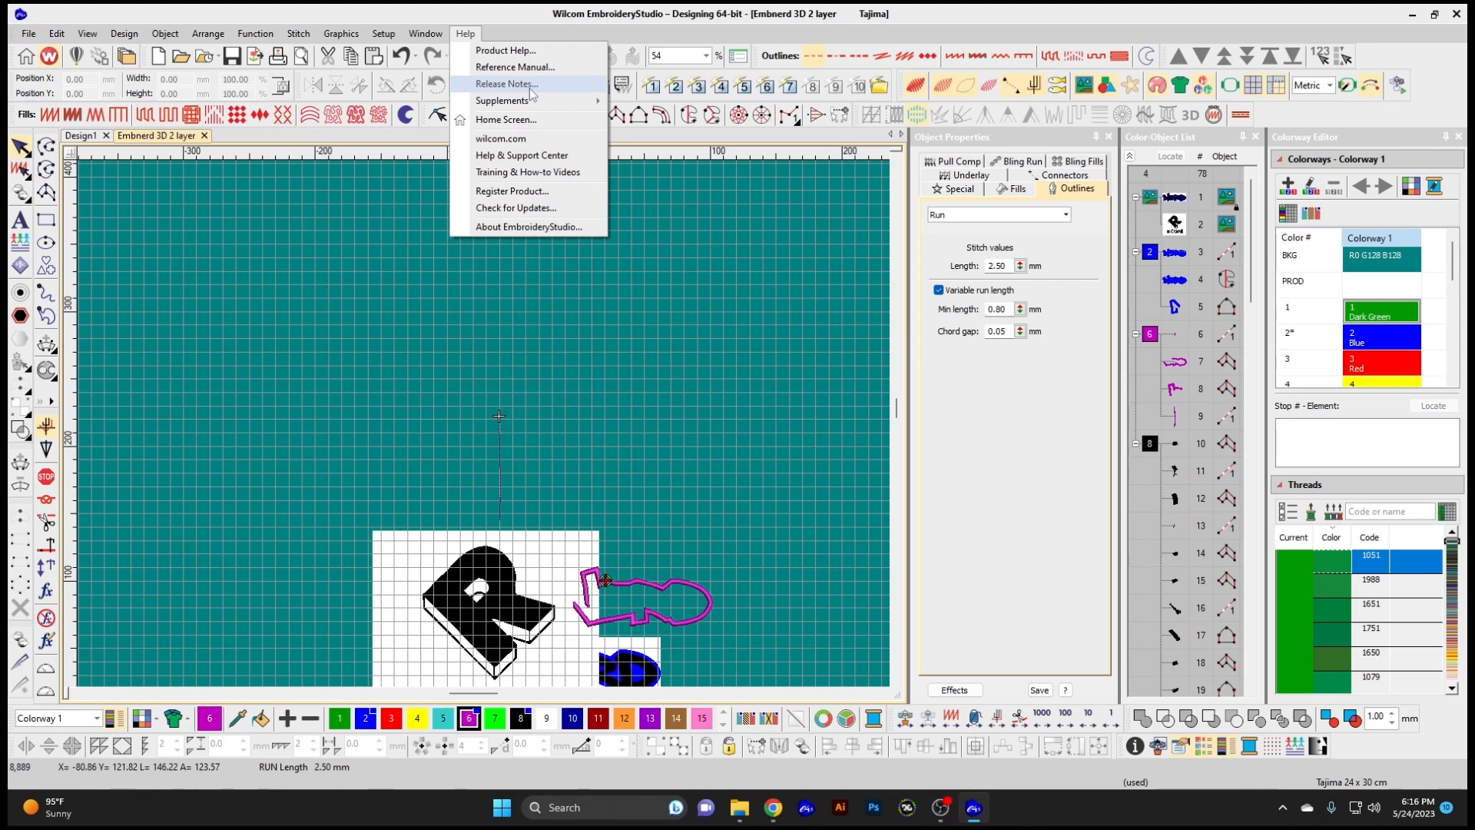
mouse_move(590, 99)
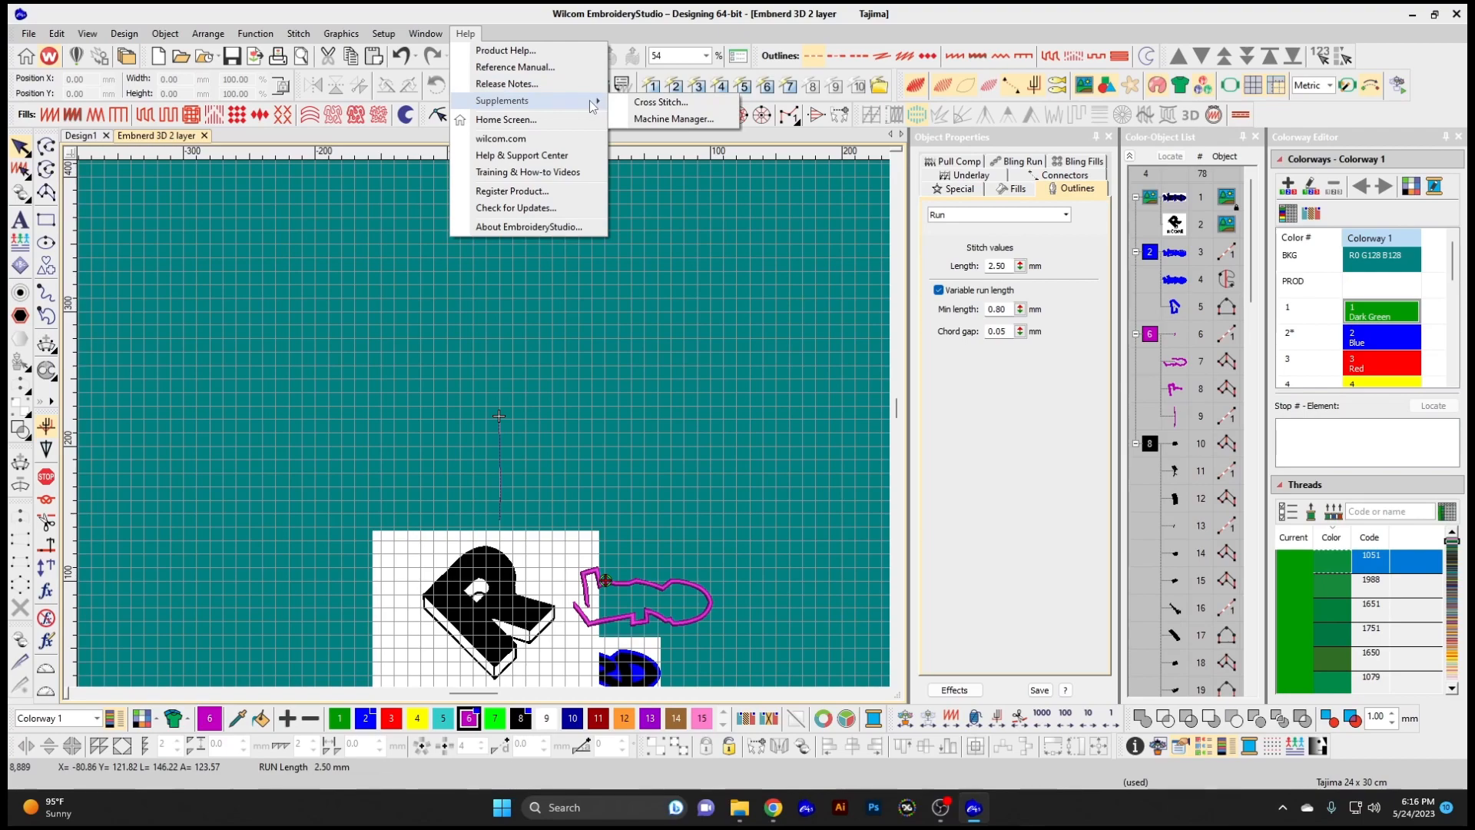
left_click(578, 279)
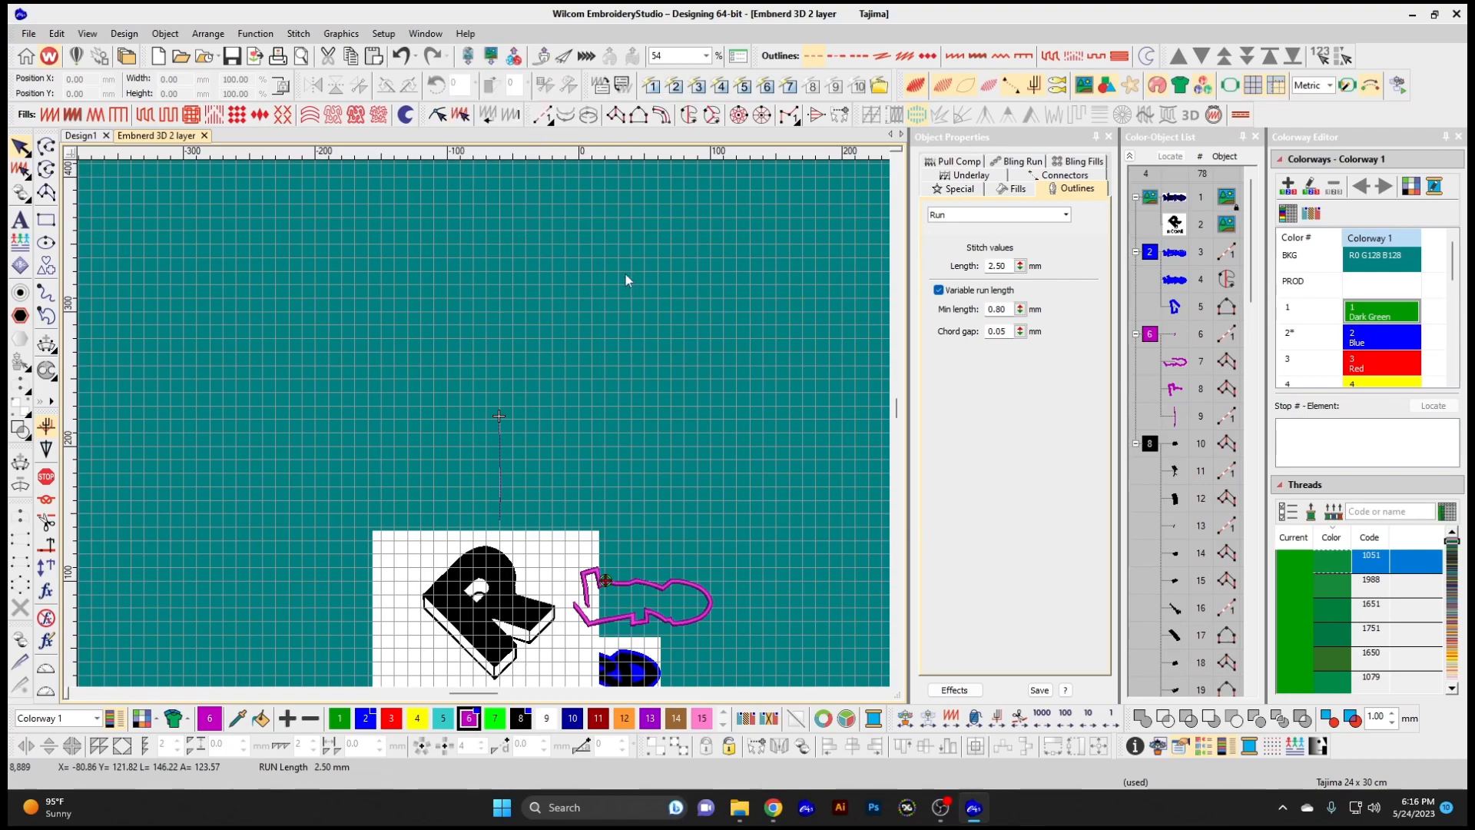